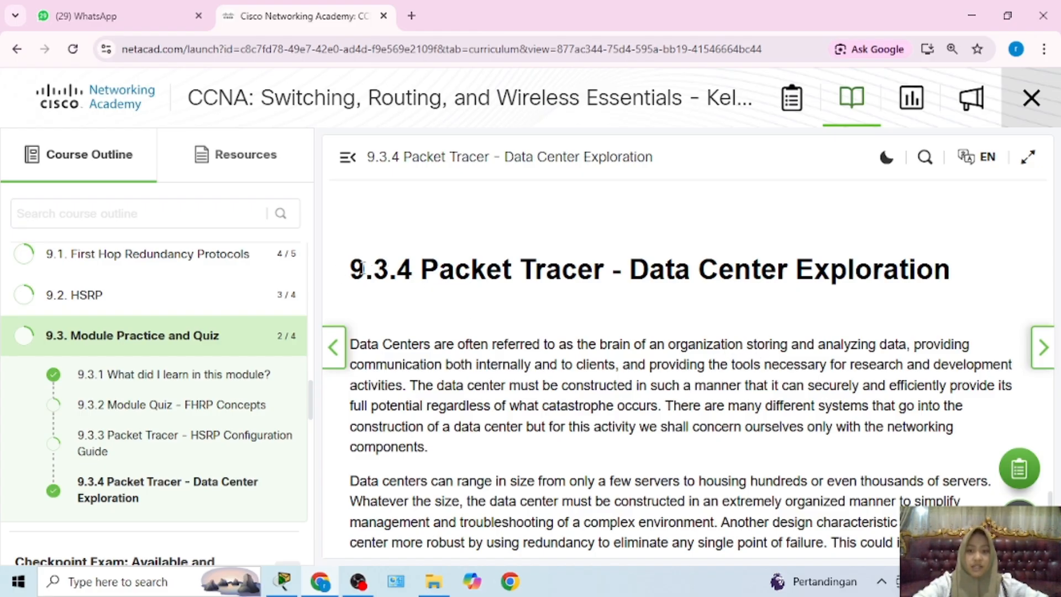
Switch to Cisco Packet Tracer and review the assessment items in the activity's check results
{"action": "left_click_drag", "start_coordinate": [349, 270], "coordinate": [643, 283]}
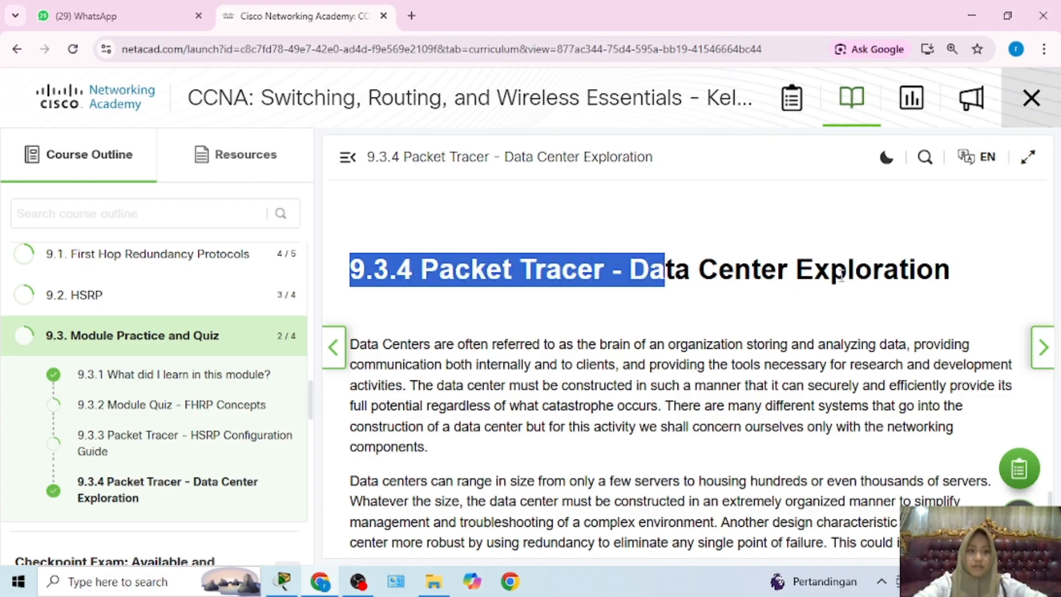
{"action": "left_click", "coordinate": [285, 578]}
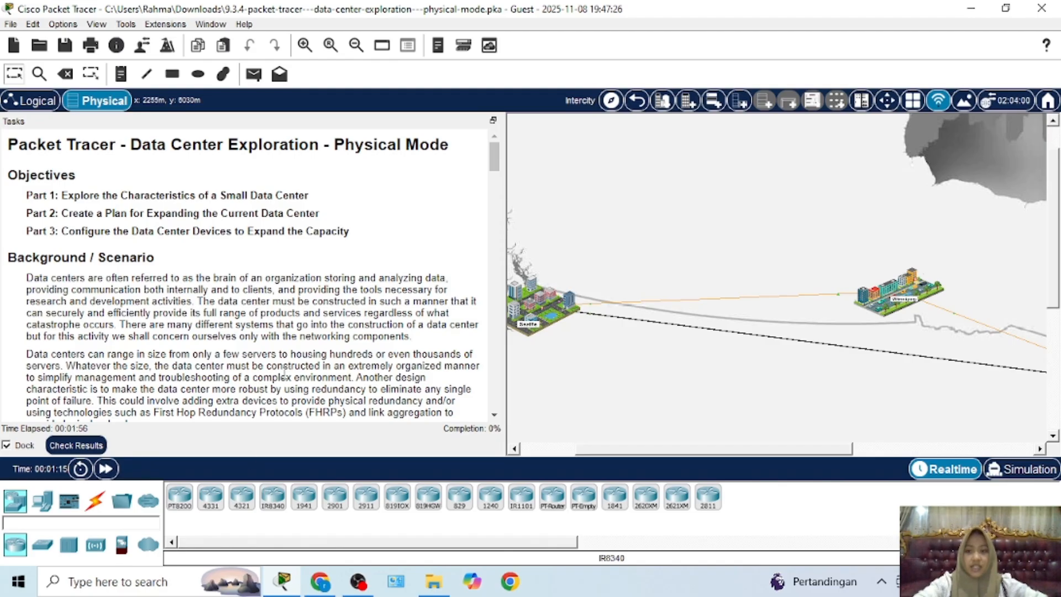
{"action": "left_click", "coordinate": [84, 446]}
{"action": "left_click", "coordinate": [136, 107]}
{"action": "scroll", "coordinate": [134, 350], "scroll_direction": "down", "scroll_amount": 20}
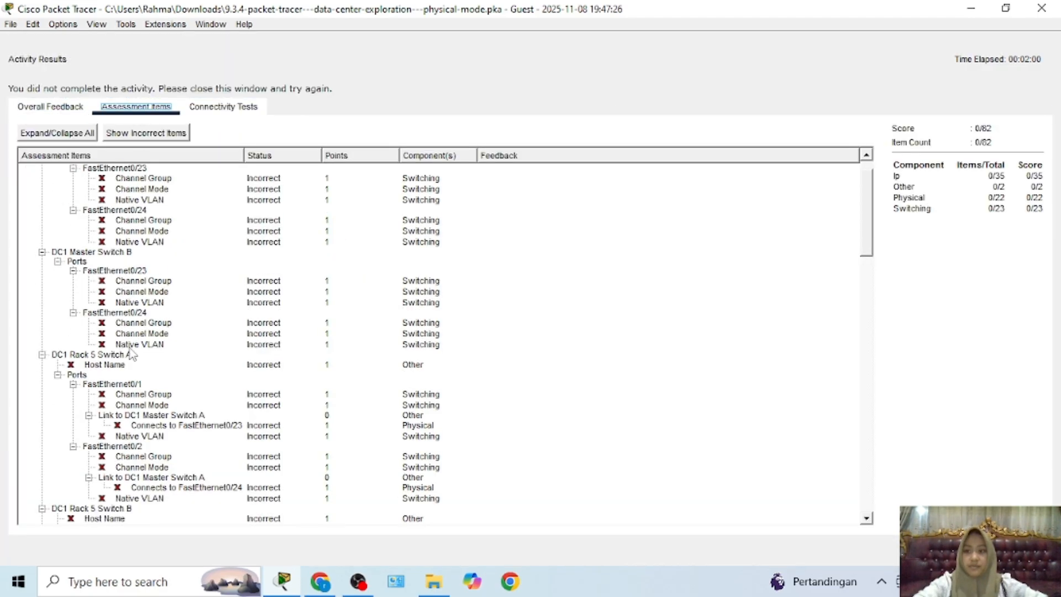
{"action": "scroll", "coordinate": [134, 351], "scroll_direction": "down", "scroll_amount": 12}
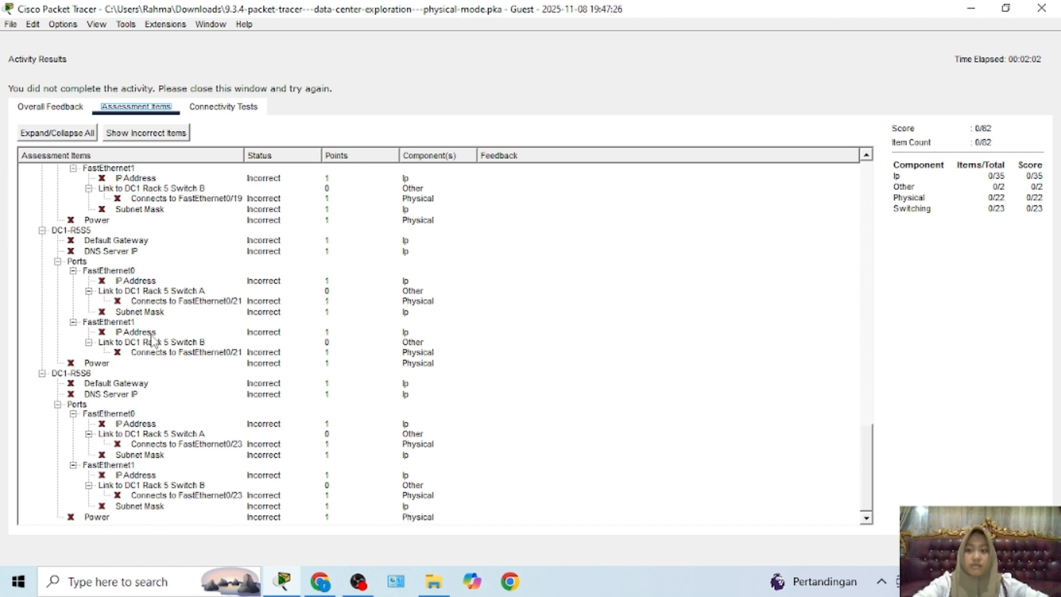
{"action": "scroll", "coordinate": [153, 340], "scroll_direction": "up", "scroll_amount": 20}
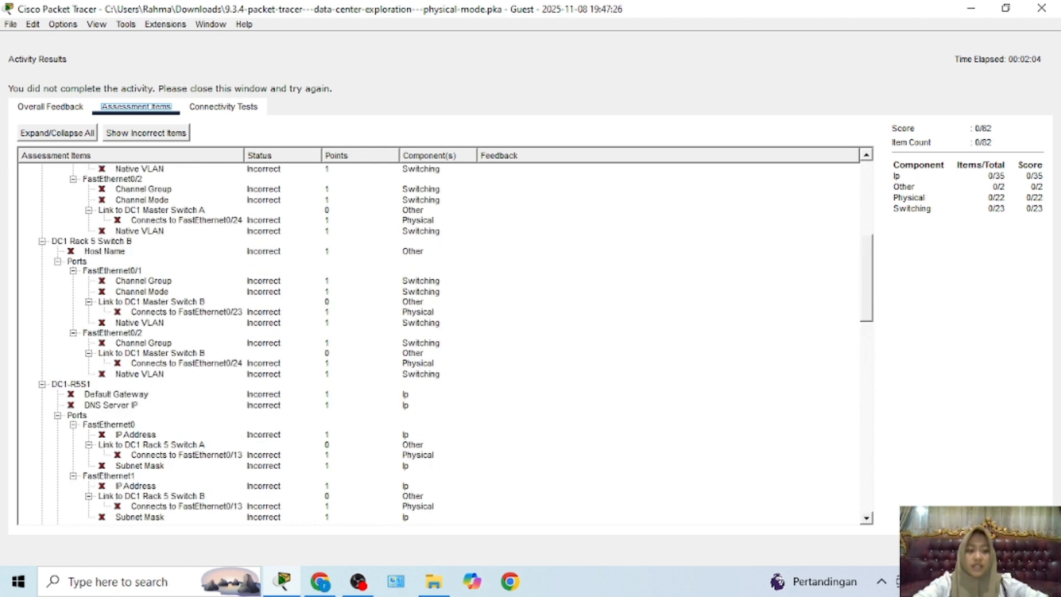
{"action": "left_click", "coordinate": [1023, 550]}
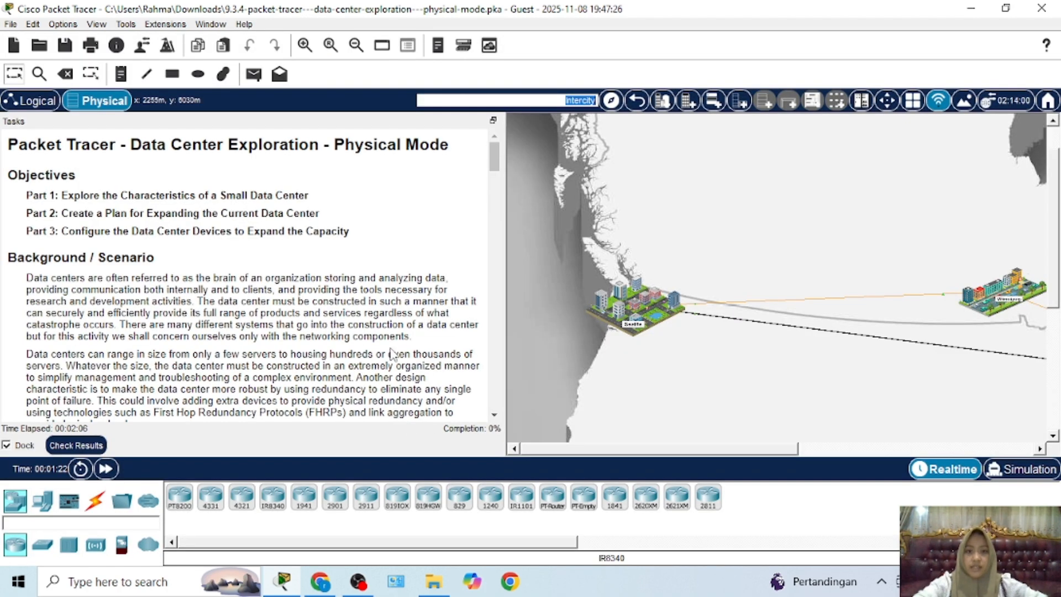
{"action": "mouse_move", "coordinate": [741, 449]}
{"action": "left_mouse_down"}
{"action": "mouse_move", "coordinate": [793, 451]}
{"action": "mouse_move", "coordinate": [742, 450]}
{"action": "left_mouse_up"}
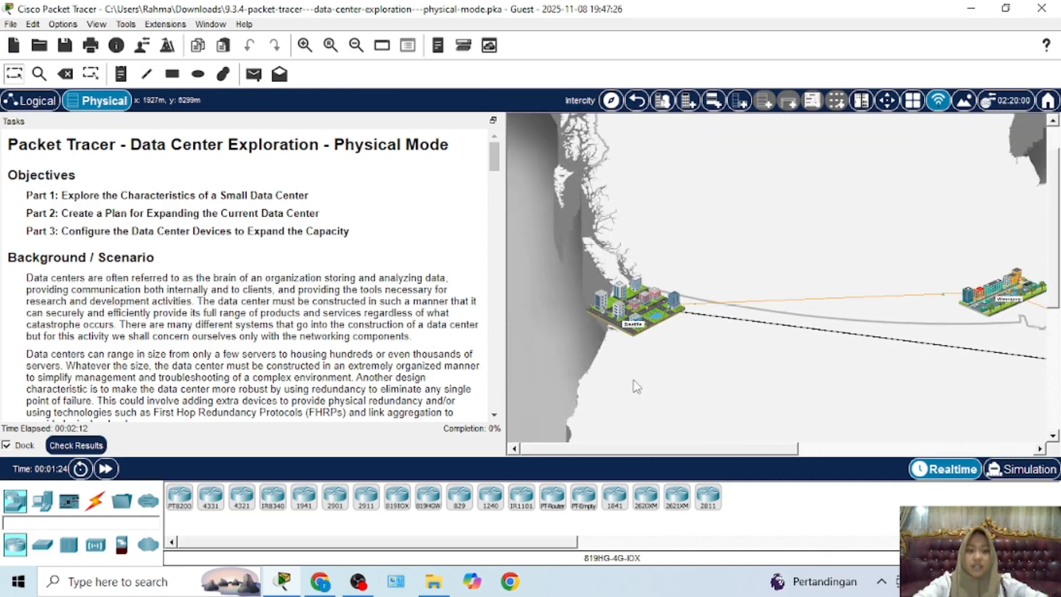
{"action": "scroll", "coordinate": [728, 345], "scroll_direction": "up", "scroll_amount": 1}
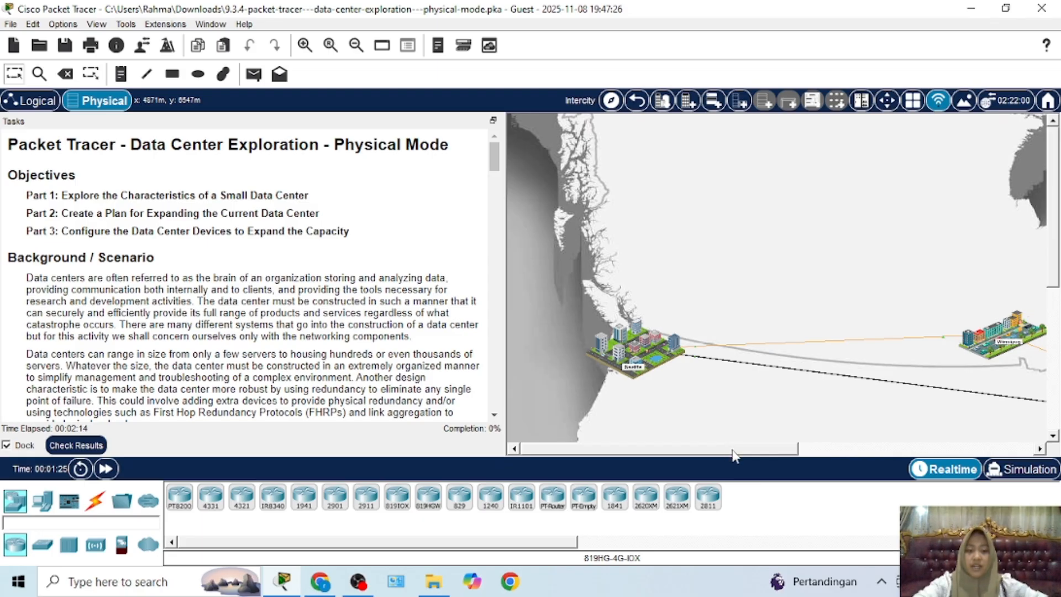
{"action": "scroll", "coordinate": [730, 452], "scroll_direction": "right", "scroll_amount": 3}
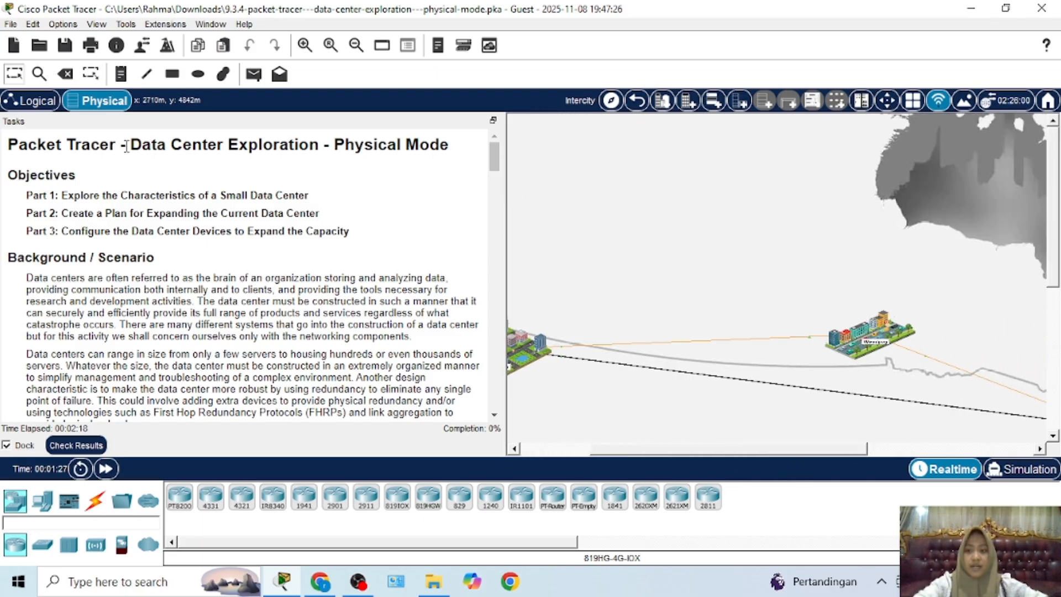
Read the Data Center Exploration activity's title and its three-part objectives in the task instructions
{"action": "left_click_drag", "start_coordinate": [131, 144], "coordinate": [310, 146]}
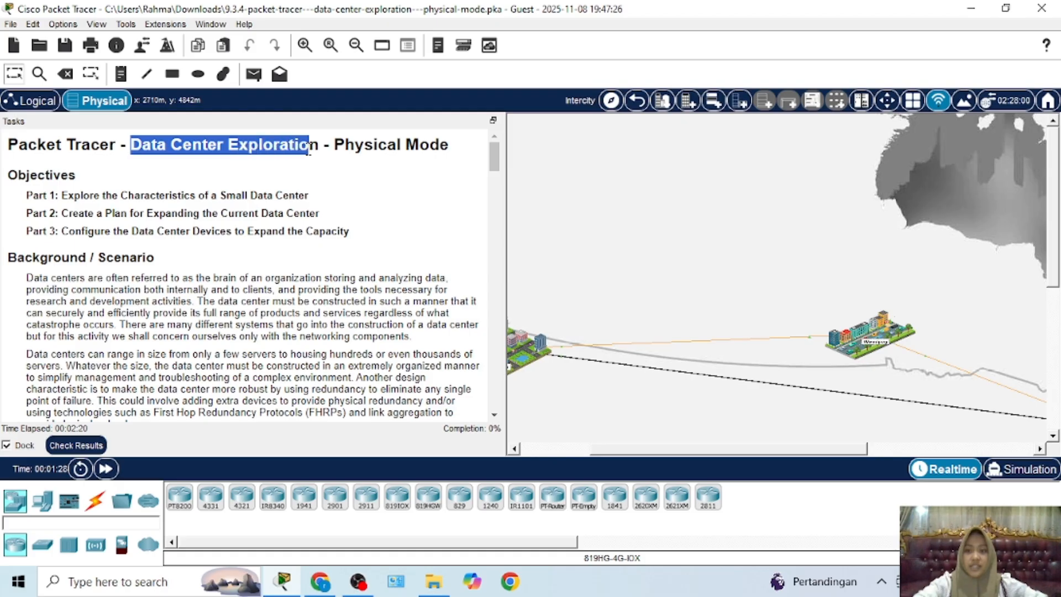
{"action": "left_click", "coordinate": [212, 148]}
{"action": "left_click_drag", "start_coordinate": [212, 148], "coordinate": [135, 145]}
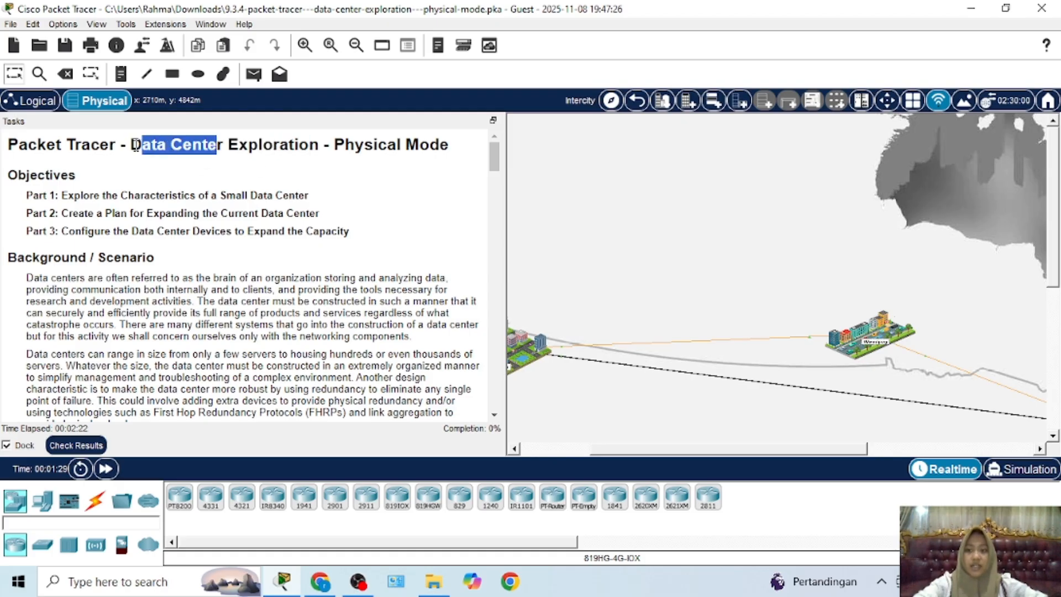
{"action": "left_click", "coordinate": [213, 147]}
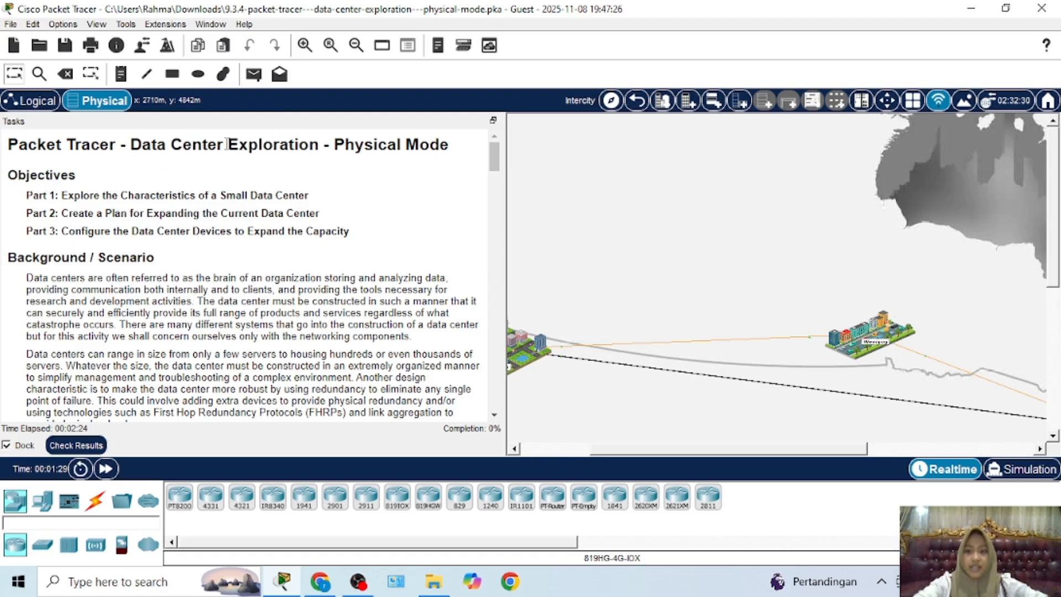
{"action": "left_click_drag", "start_coordinate": [223, 147], "coordinate": [138, 149]}
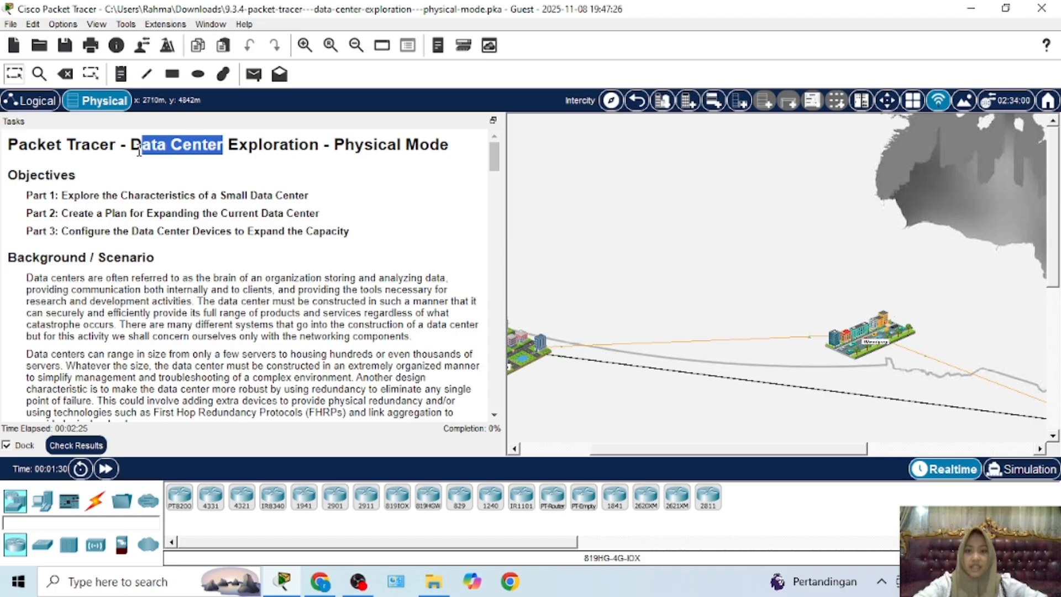
{"action": "left_click", "coordinate": [207, 177]}
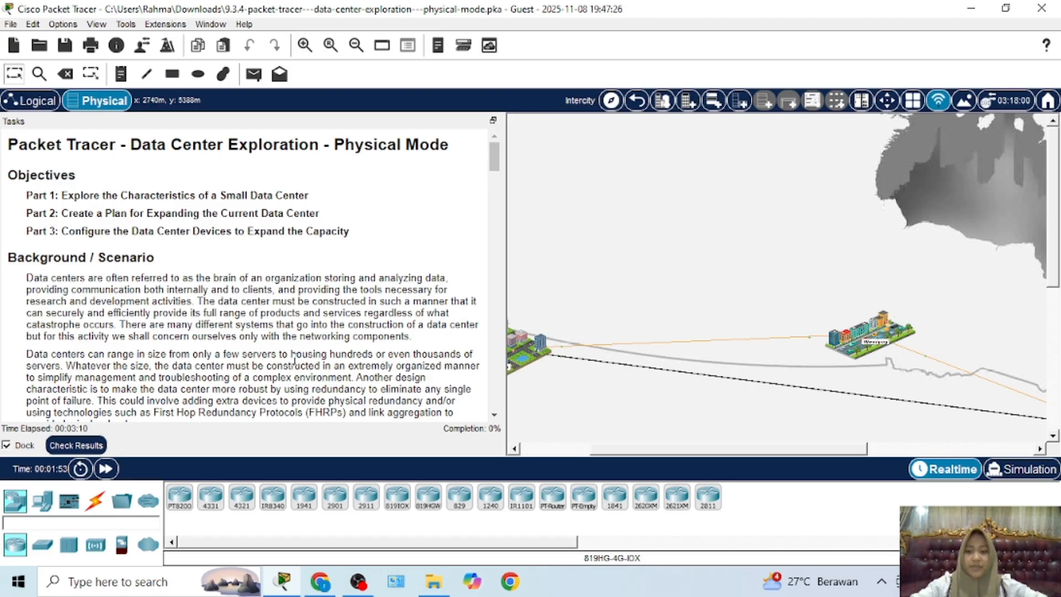
{"action": "scroll", "coordinate": [172, 310], "scroll_direction": "down", "scroll_amount": 2}
{"action": "scroll", "coordinate": [172, 309], "scroll_direction": "up", "scroll_amount": 2}
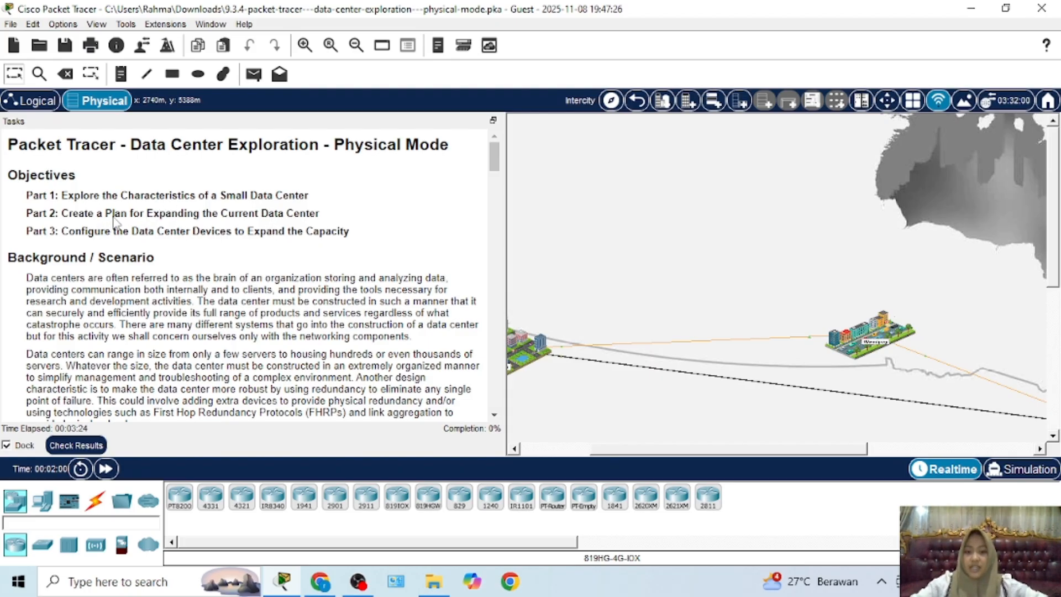
{"action": "left_click_drag", "start_coordinate": [121, 217], "coordinate": [231, 208]}
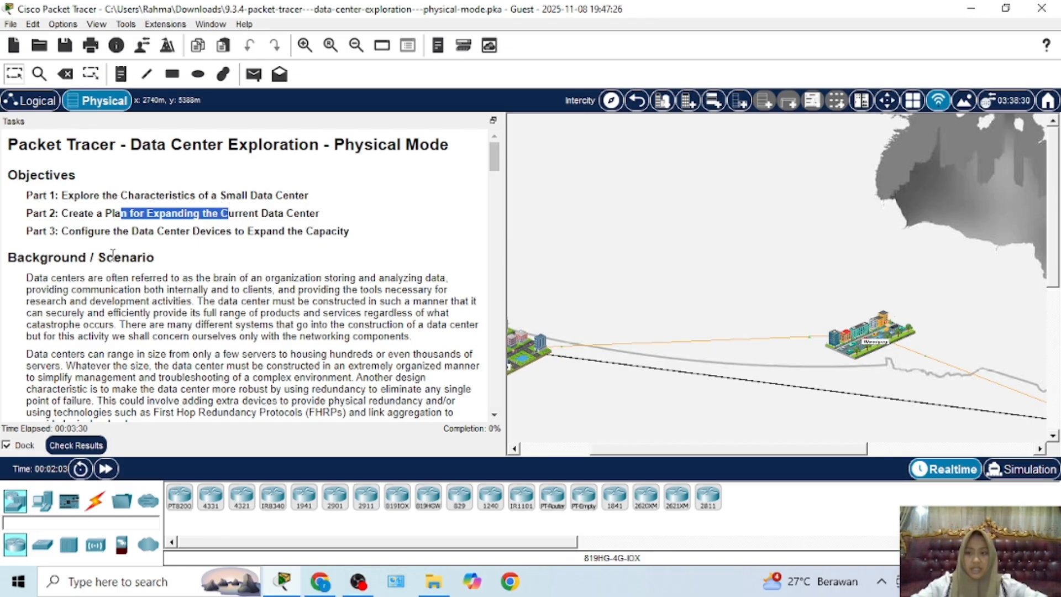
{"action": "left_click_drag", "start_coordinate": [61, 257], "coordinate": [137, 239]}
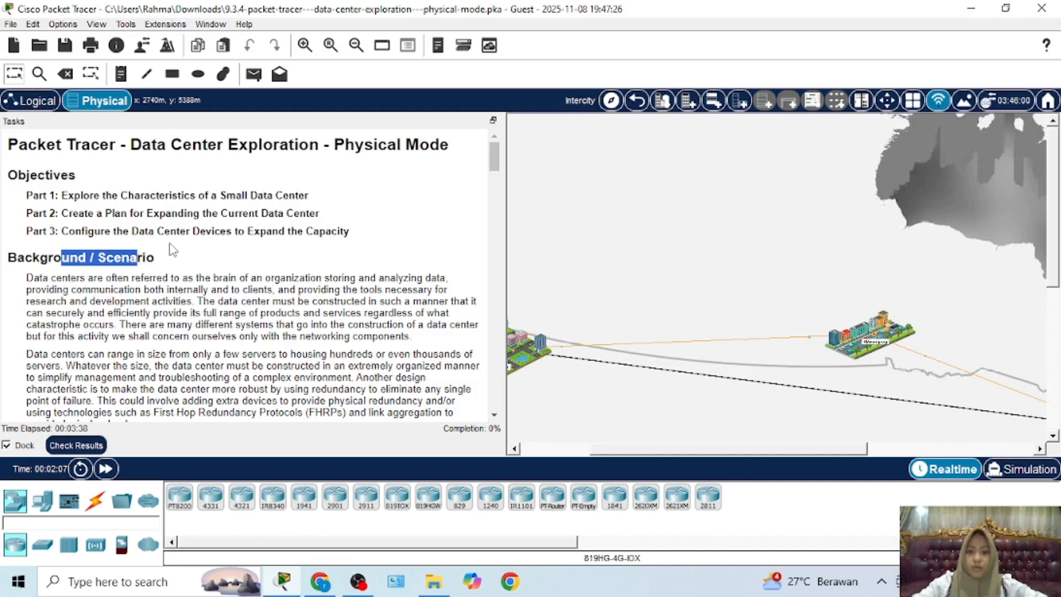
{"action": "left_click", "coordinate": [269, 260]}
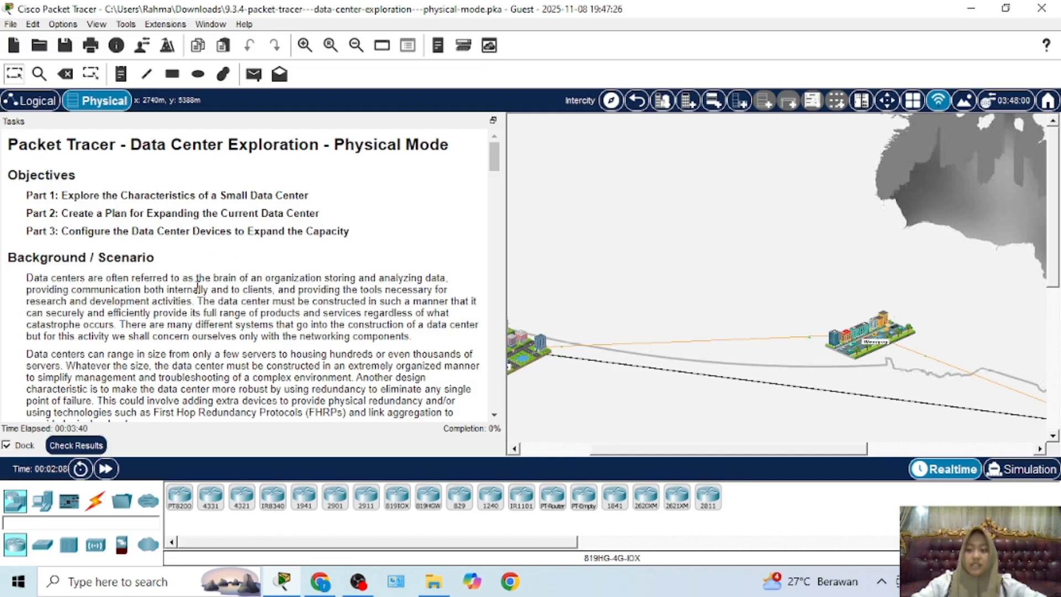
Read the Background / Scenario paragraphs on data centers, their size, First Hop Redundancy Protocols and link aggregation
{"action": "scroll", "coordinate": [198, 287], "scroll_direction": "down", "scroll_amount": 2}
{"action": "left_click_drag", "start_coordinate": [166, 165], "coordinate": [113, 298]}
{"action": "left_click", "coordinate": [189, 264]}
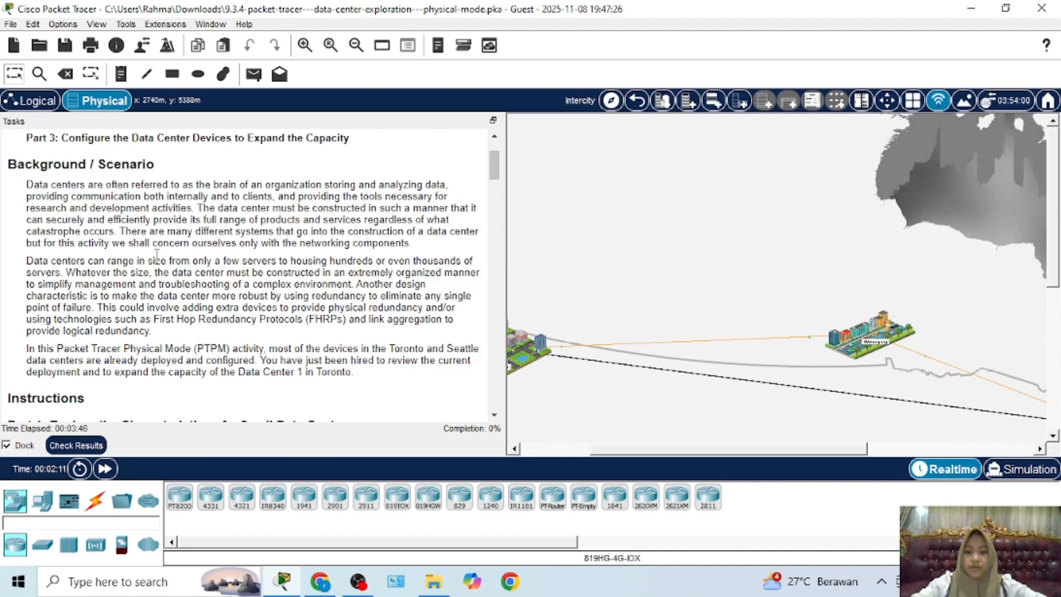
{"action": "left_click_drag", "start_coordinate": [26, 184], "coordinate": [105, 185]}
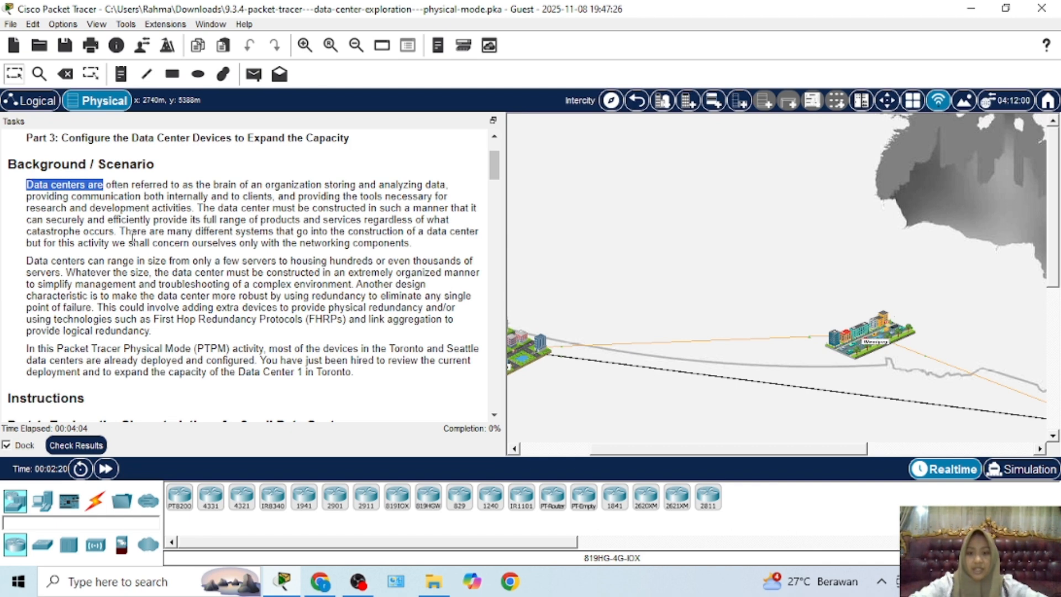
{"action": "left_click", "coordinate": [159, 229]}
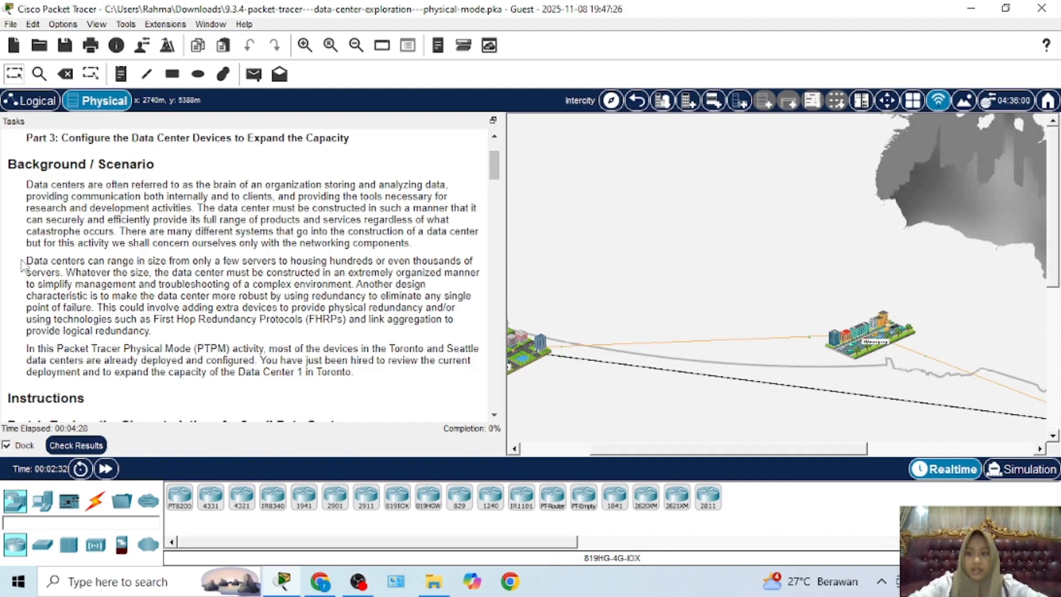
{"action": "left_click_drag", "start_coordinate": [26, 261], "coordinate": [213, 260]}
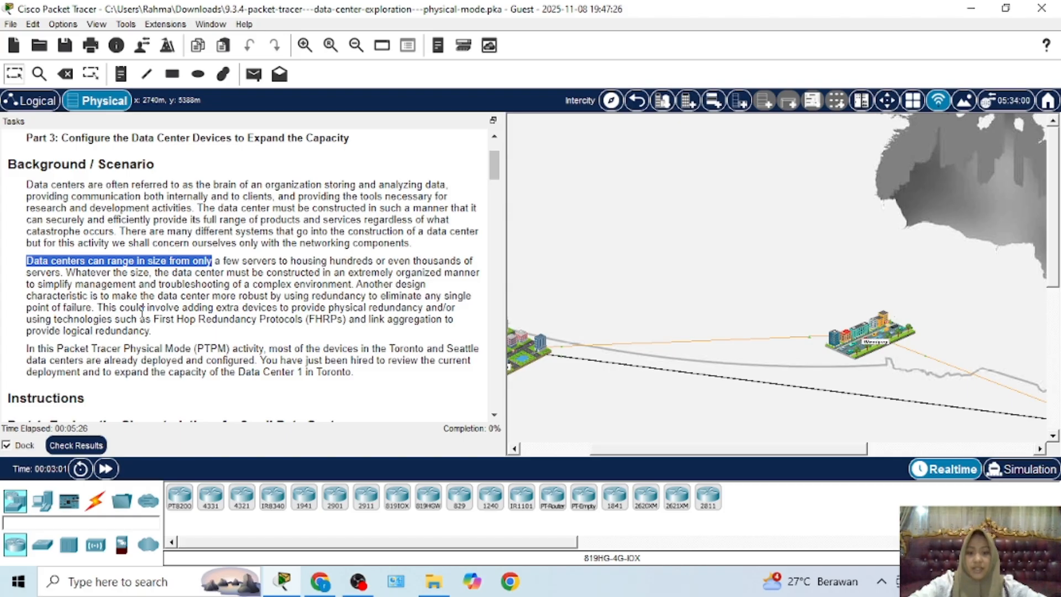
{"action": "left_click", "coordinate": [189, 310]}
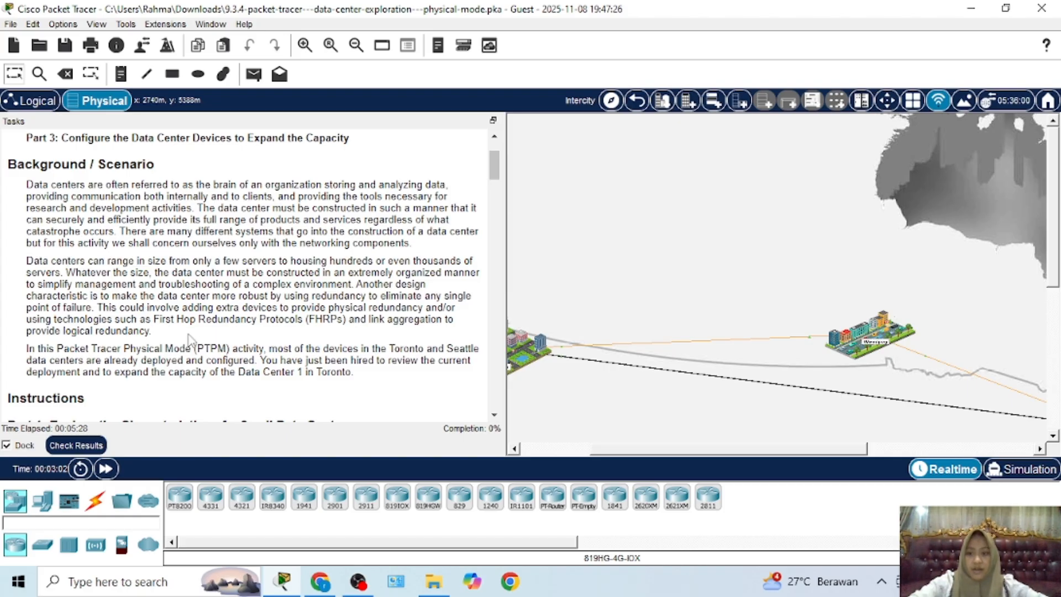
{"action": "left_click_drag", "start_coordinate": [158, 319], "coordinate": [301, 322]}
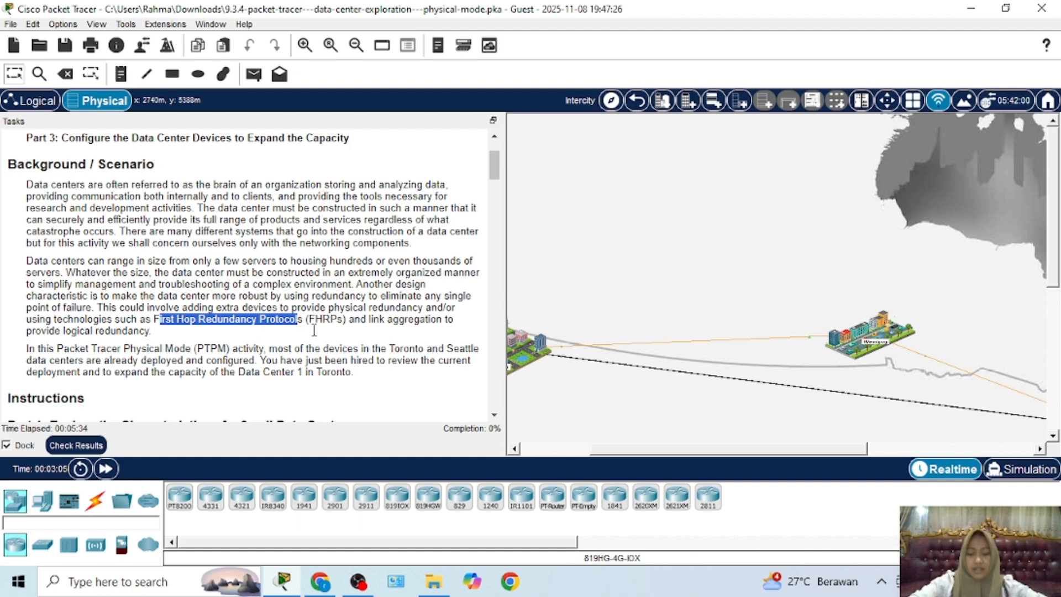
{"action": "left_click_drag", "start_coordinate": [362, 332], "coordinate": [370, 320]}
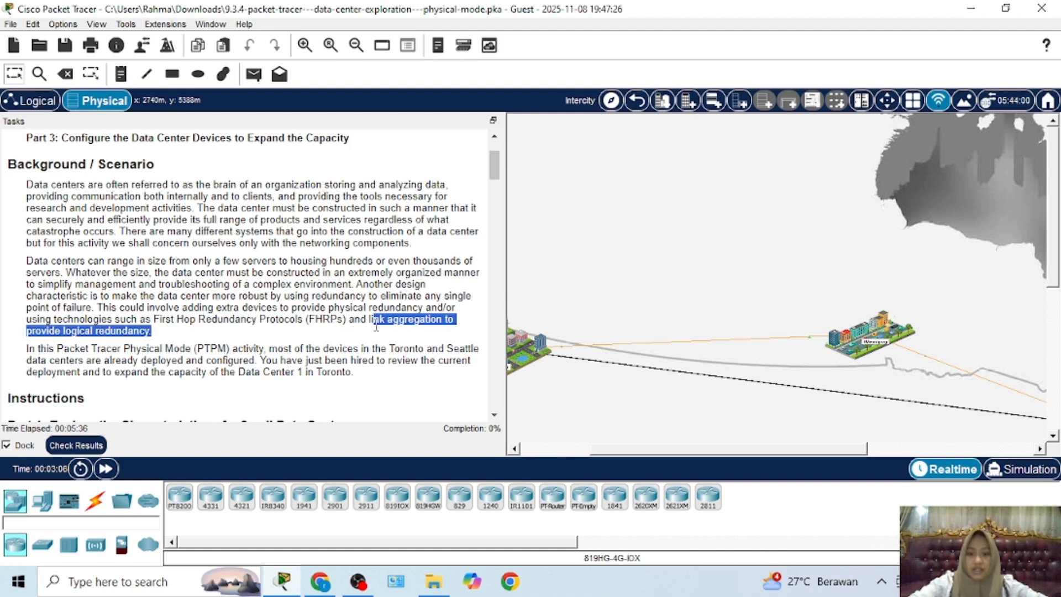
Read the scenario paragraph about the Toronto and Seattle data centers and the expansion of Data Center 1
{"action": "scroll", "coordinate": [225, 360], "scroll_direction": "down", "scroll_amount": 5}
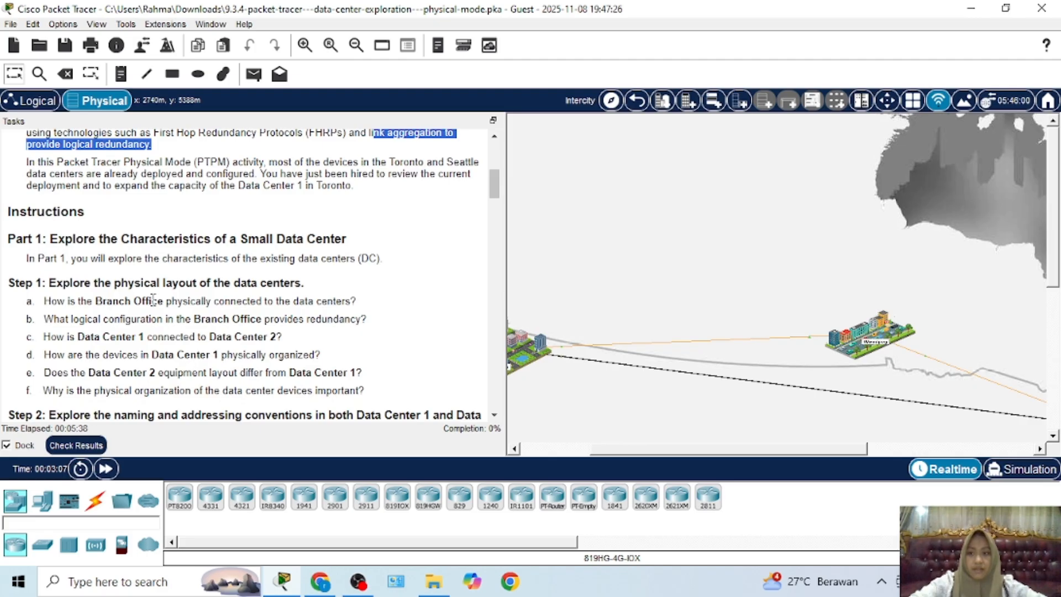
{"action": "scroll", "coordinate": [225, 361], "scroll_direction": "up", "scroll_amount": 3}
{"action": "left_click_drag", "start_coordinate": [40, 255], "coordinate": [195, 252]}
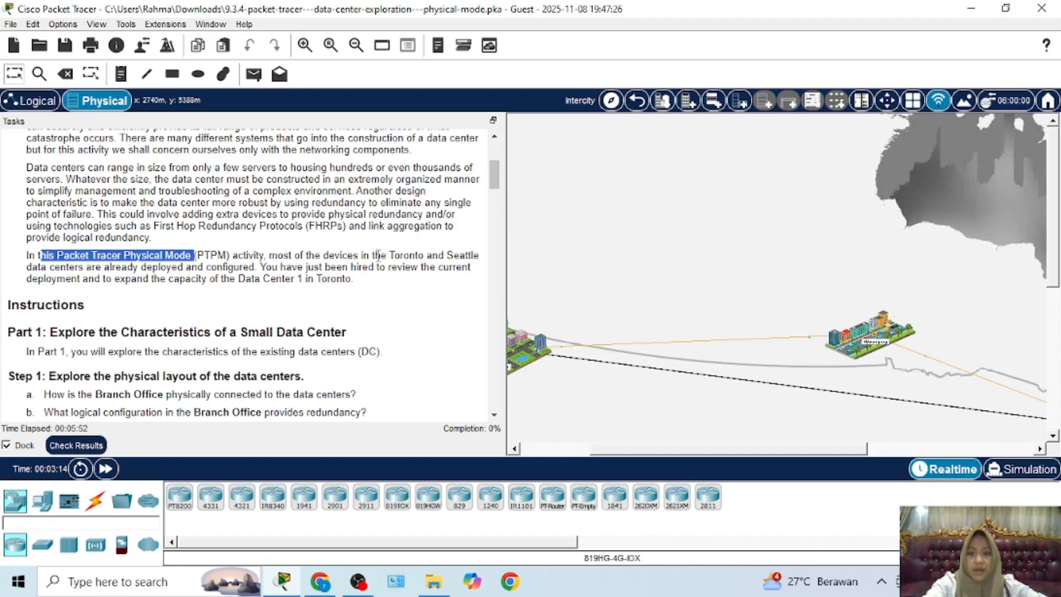
{"action": "left_click_drag", "start_coordinate": [390, 257], "coordinate": [440, 258]}
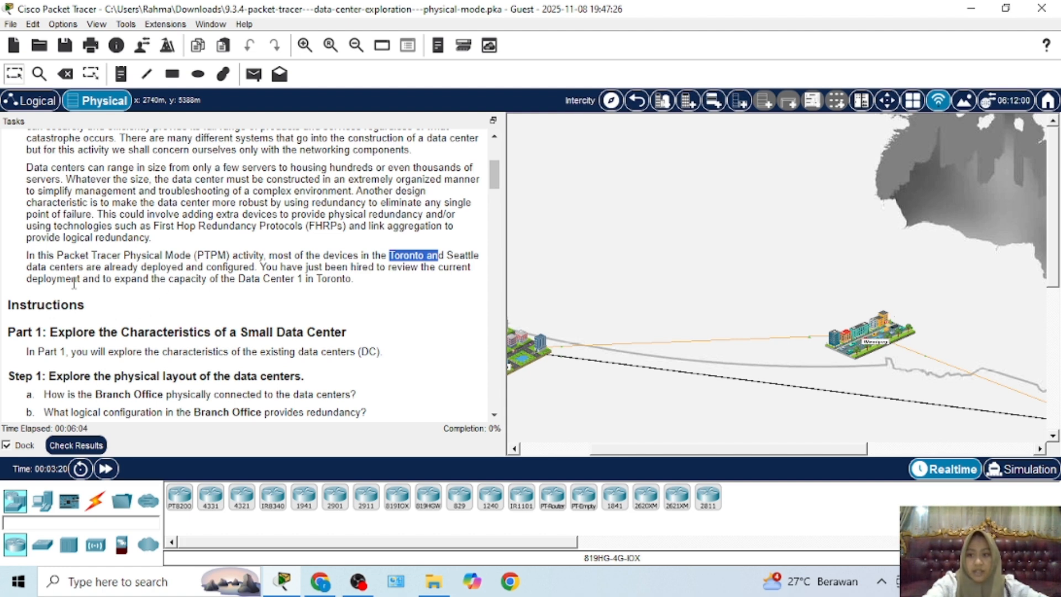
{"action": "left_click_drag", "start_coordinate": [364, 283], "coordinate": [289, 278]}
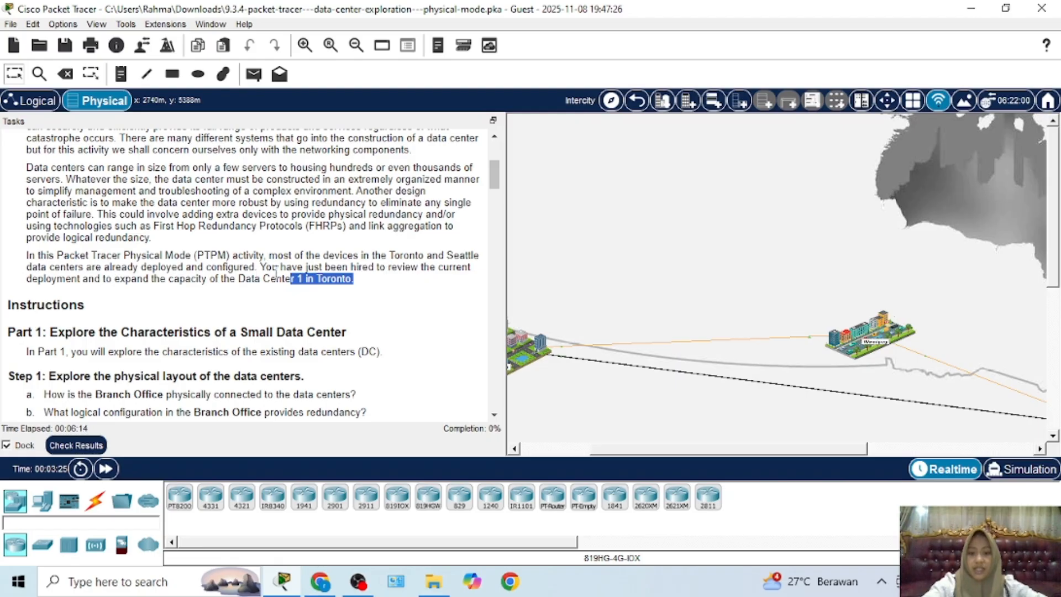
{"action": "left_click", "coordinate": [219, 284]}
{"action": "left_click_drag", "start_coordinate": [241, 281], "coordinate": [304, 280]}
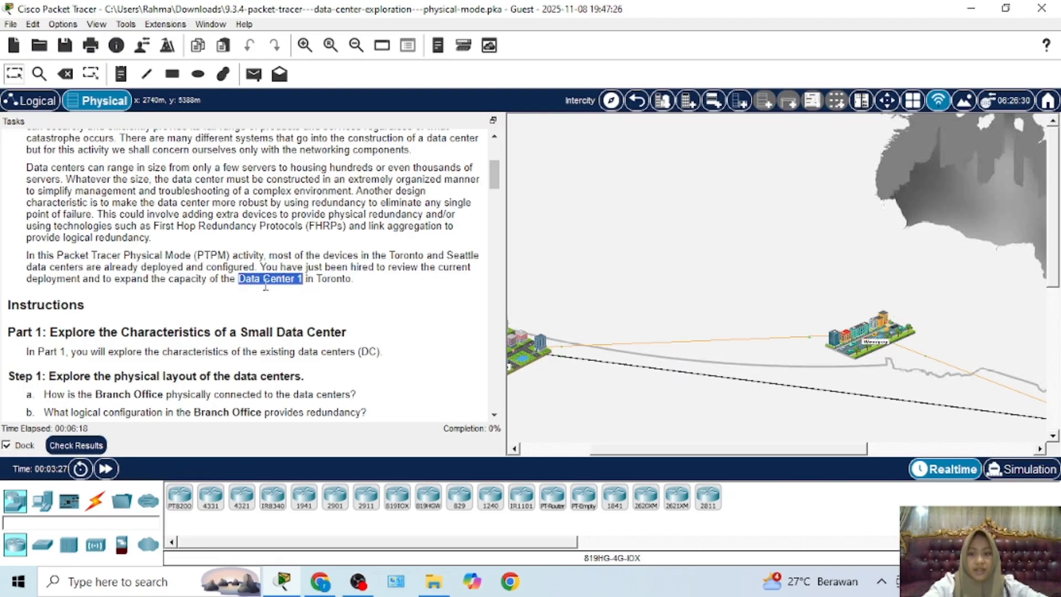
{"action": "left_click_drag", "start_coordinate": [240, 282], "coordinate": [354, 280]}
Go to the Part 1 instructions and locate Winnipeg and Toronto on the intercity map
{"action": "scroll", "coordinate": [94, 215], "scroll_direction": "down", "scroll_amount": 3}
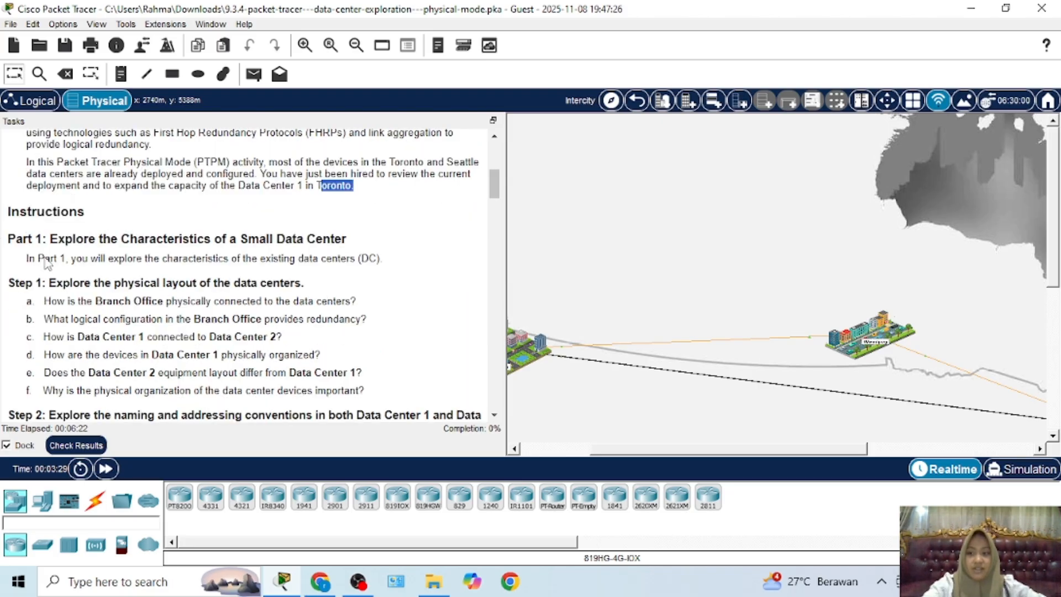
{"action": "scroll", "coordinate": [47, 262], "scroll_direction": "down", "scroll_amount": 1}
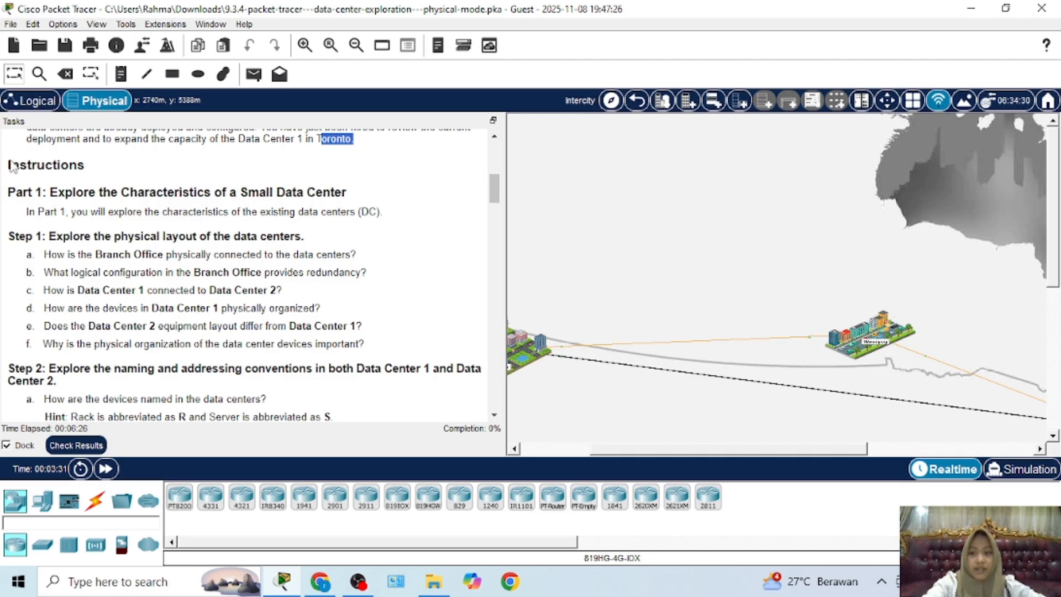
{"action": "left_click_drag", "start_coordinate": [9, 191], "coordinate": [99, 193]}
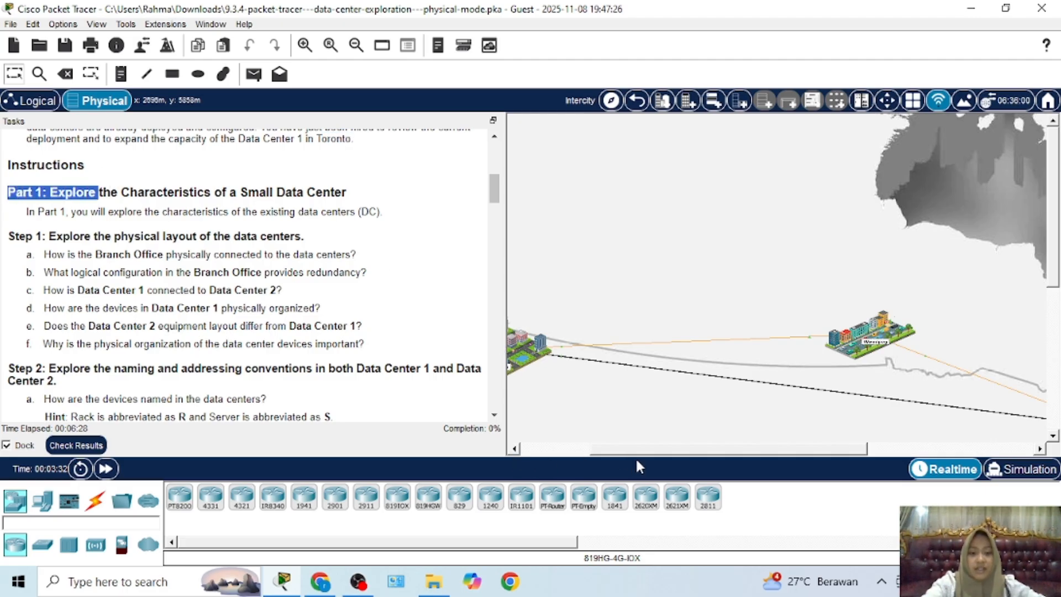
{"action": "left_click_drag", "start_coordinate": [652, 452], "coordinate": [737, 446]}
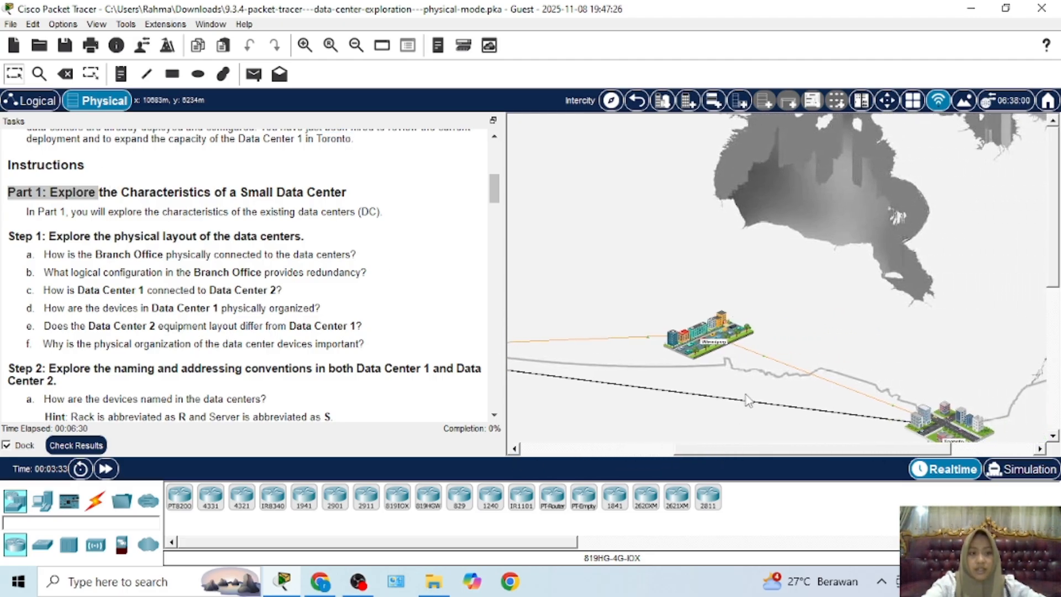
{"action": "scroll", "coordinate": [747, 400], "scroll_direction": "down", "scroll_amount": 3}
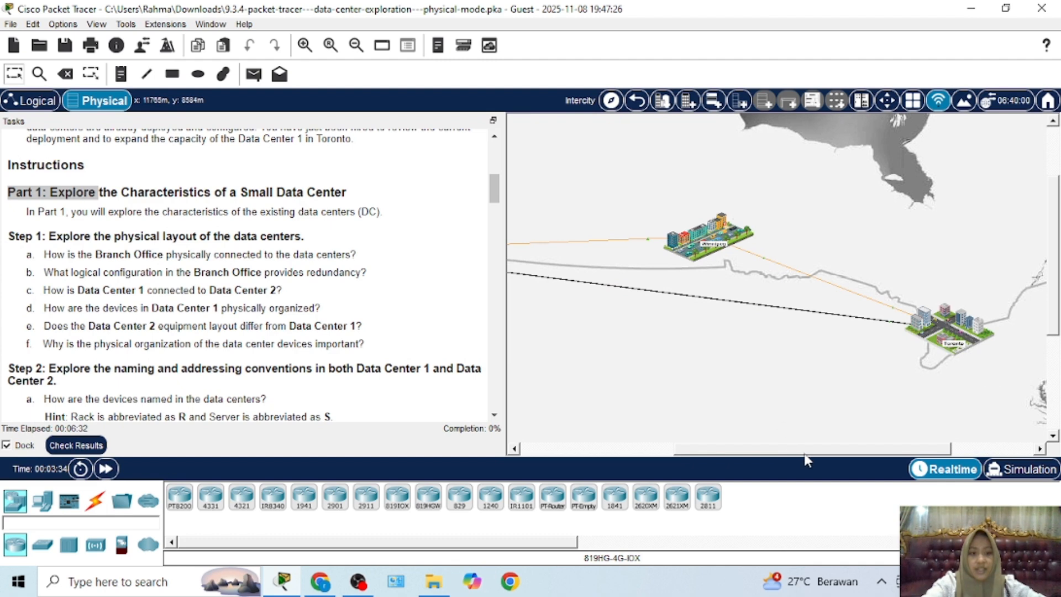
Examine the links between Seattle, Winnipeg and Toronto on the intercity map
{"action": "left_click_drag", "start_coordinate": [804, 453], "coordinate": [649, 452]}
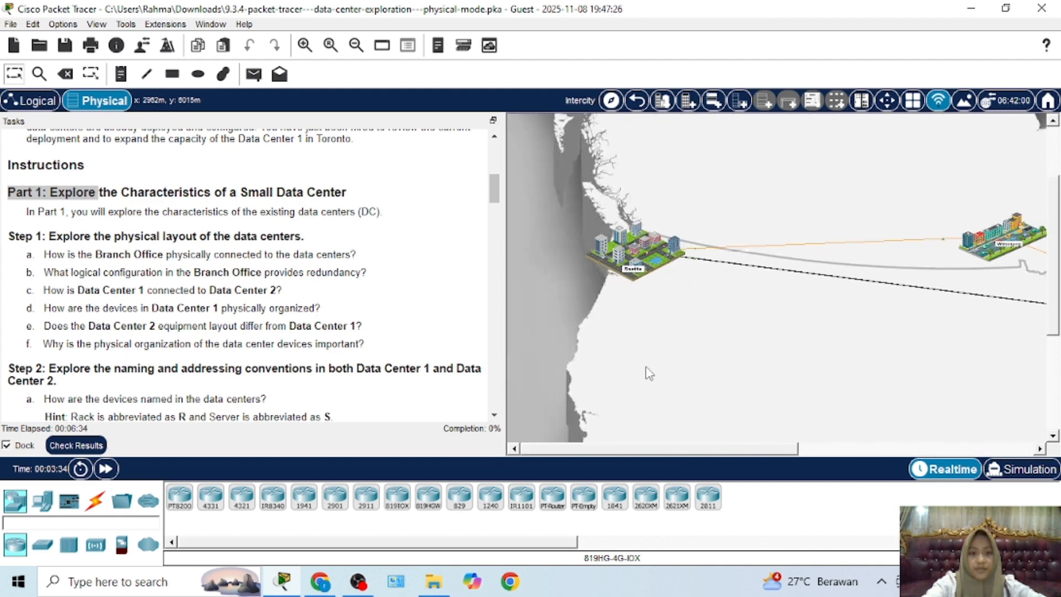
{"action": "scroll", "coordinate": [649, 374], "scroll_direction": "up", "scroll_amount": 3}
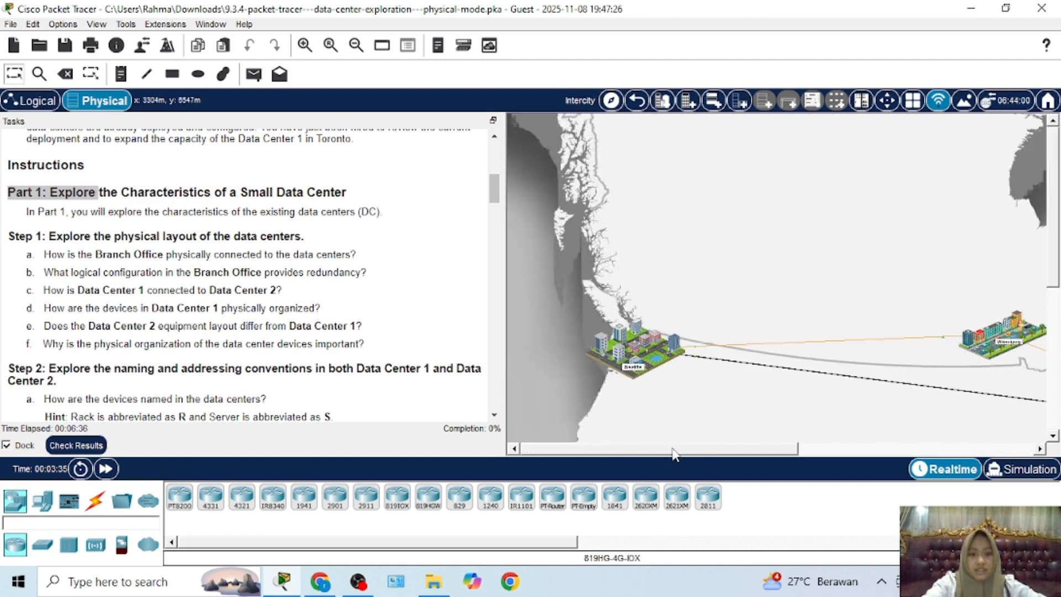
{"action": "left_click_drag", "start_coordinate": [675, 454], "coordinate": [813, 456]}
{"action": "scroll", "coordinate": [912, 398], "scroll_direction": "down", "scroll_amount": 2}
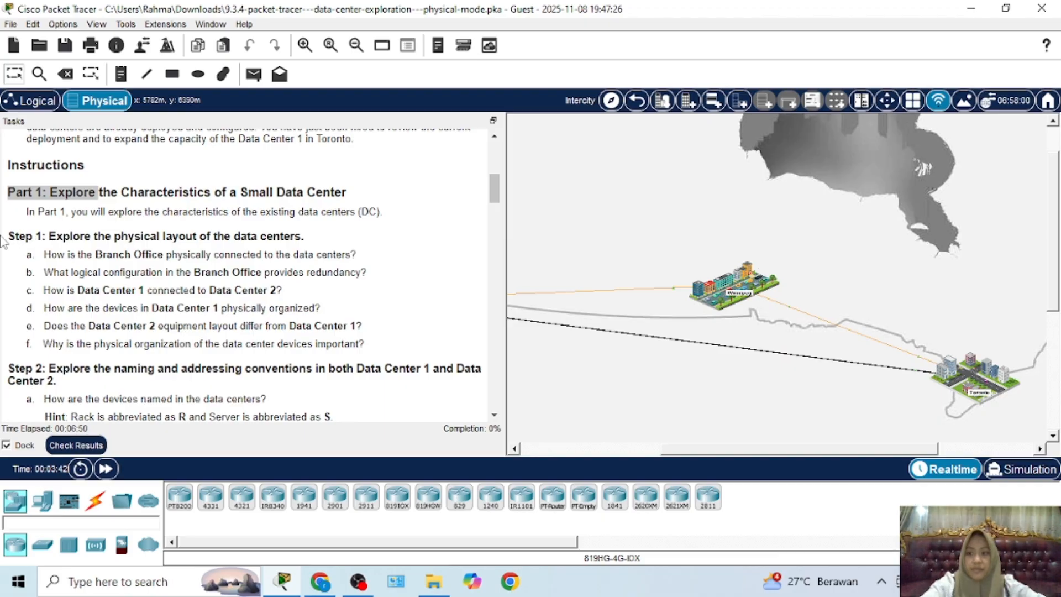
Read the Part 1 Step 1 questions on the data centers' physical layout, focusing on how the Branch Office is connected
{"action": "left_click_drag", "start_coordinate": [36, 235], "coordinate": [272, 255]}
{"action": "left_click", "coordinate": [134, 270]}
{"action": "left_click_drag", "start_coordinate": [98, 272], "coordinate": [135, 307]}
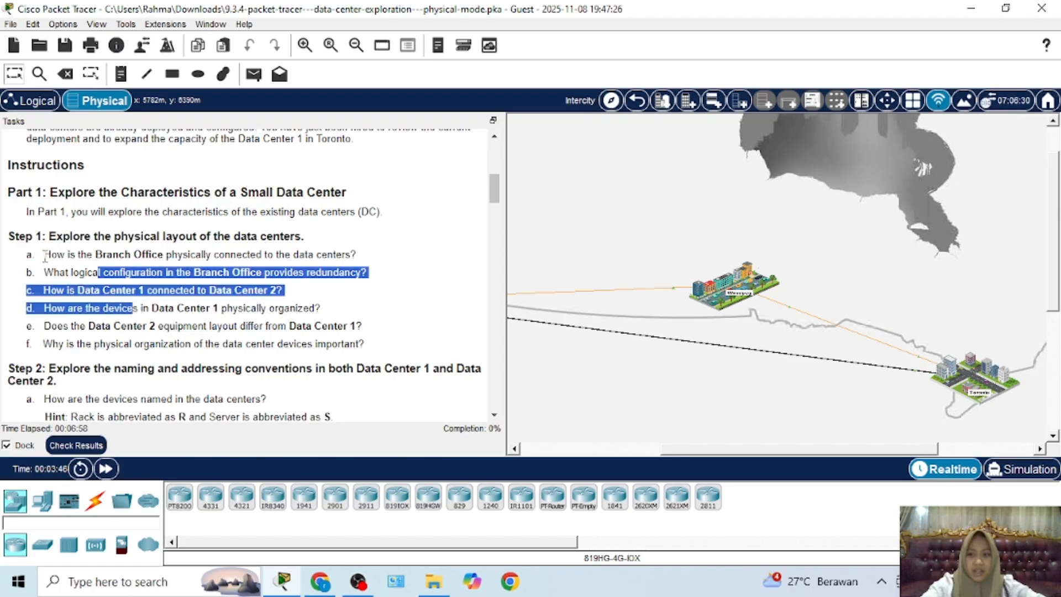
{"action": "left_click_drag", "start_coordinate": [44, 254], "coordinate": [330, 265]}
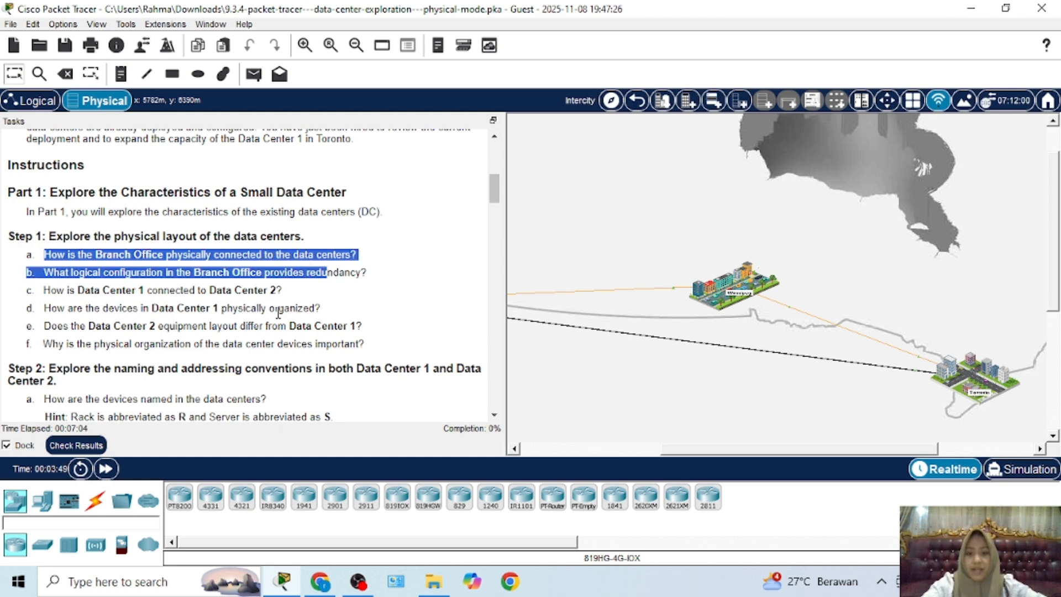
{"action": "left_click", "coordinate": [261, 323]}
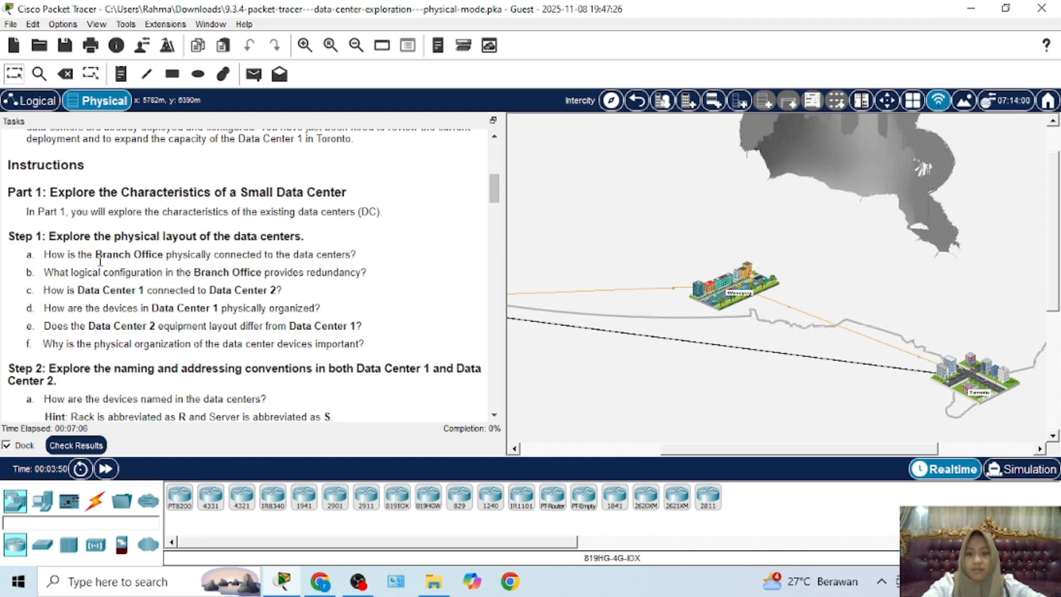
{"action": "left_click_drag", "start_coordinate": [95, 255], "coordinate": [159, 252]}
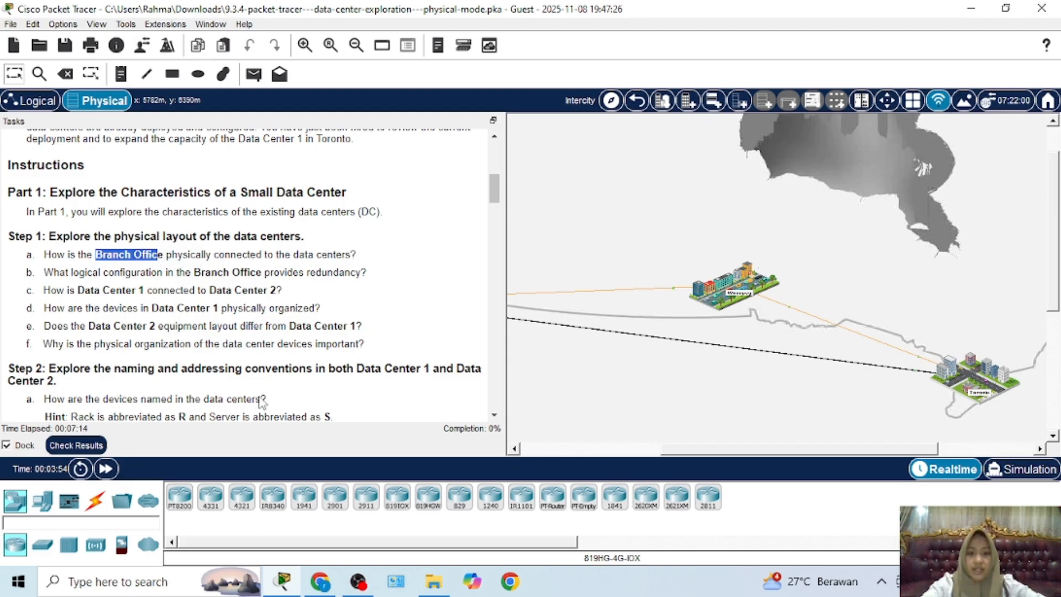
{"action": "left_click", "coordinate": [260, 331]}
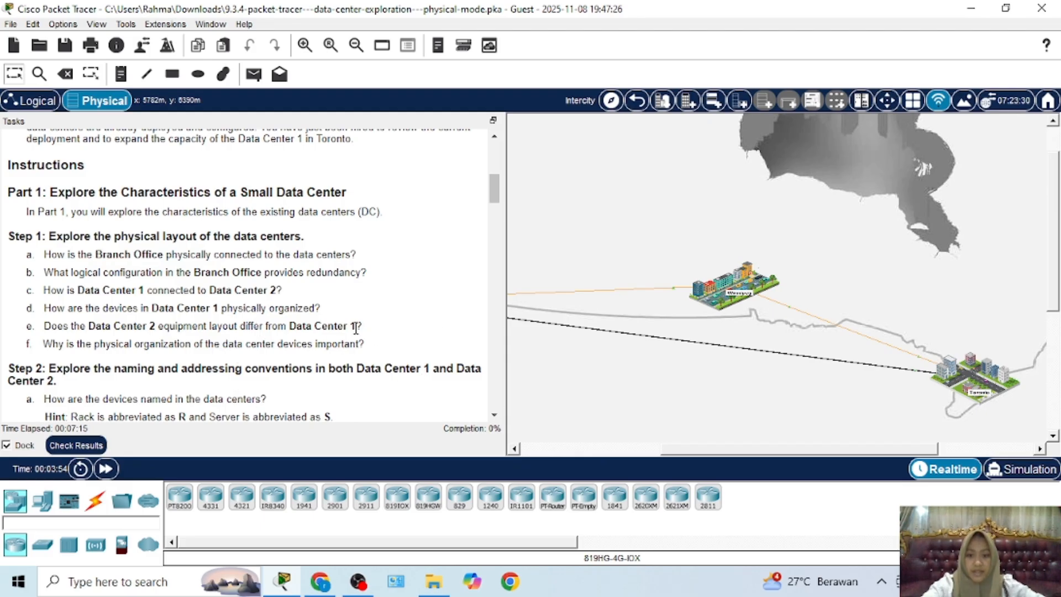
Enter Winnipeg from the intercity map and go into its Branch Office building
{"action": "left_click", "coordinate": [727, 288]}
{"action": "left_click", "coordinate": [727, 289]}
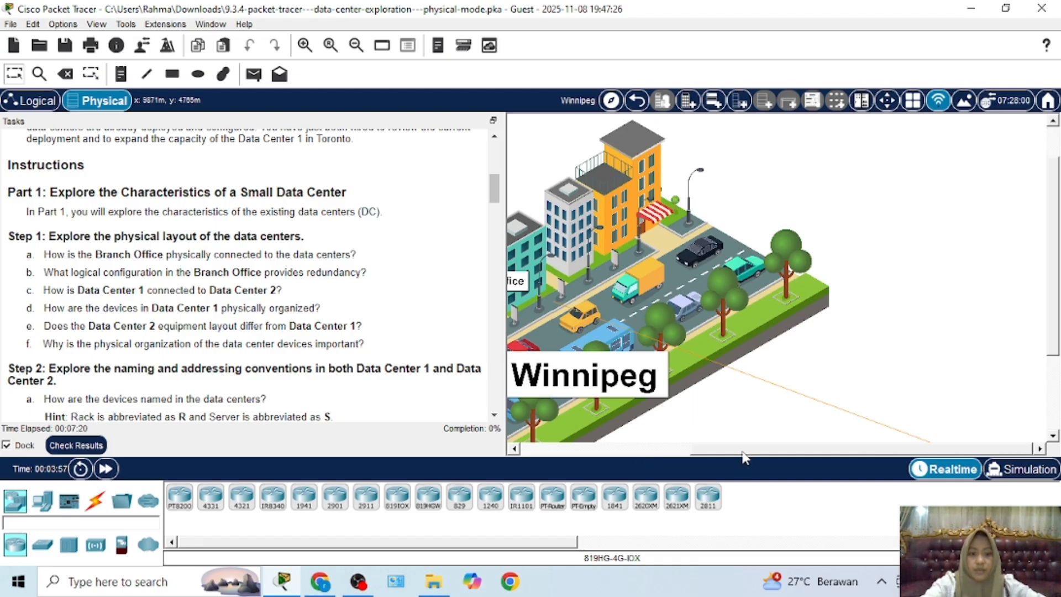
{"action": "left_click_drag", "start_coordinate": [743, 452], "coordinate": [640, 454]}
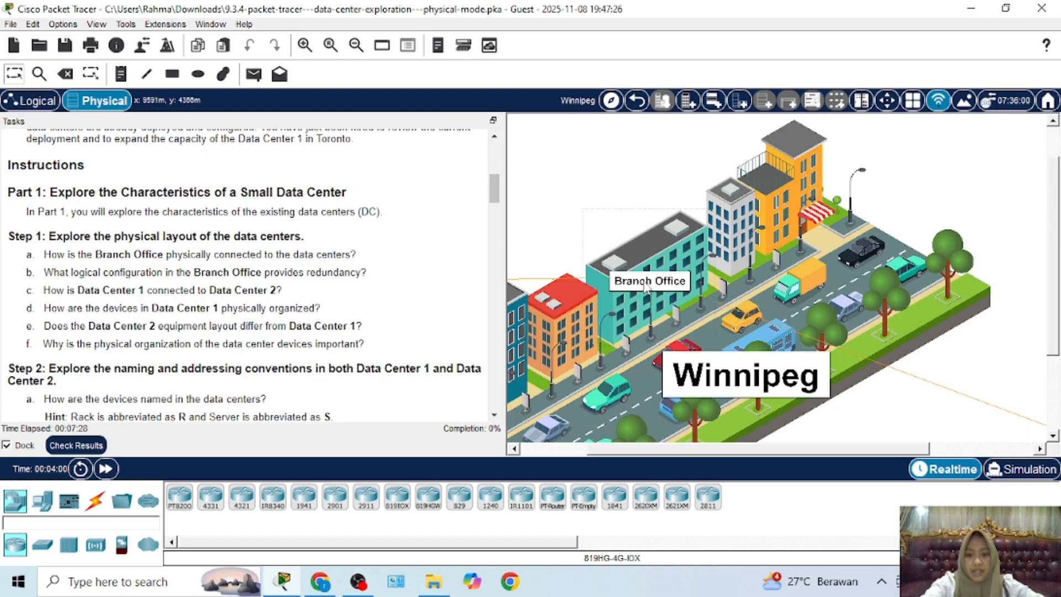
{"action": "left_click", "coordinate": [642, 315]}
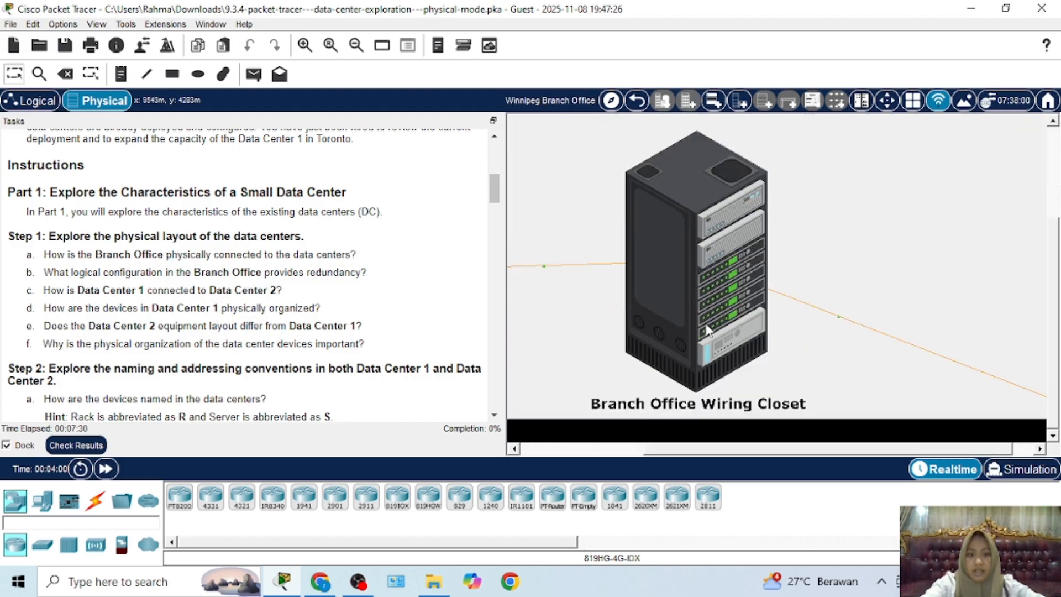
Inspect the Winnipeg Branch Office and open its Branch Office Wiring Closet rack
{"action": "scroll", "coordinate": [706, 331], "scroll_direction": "up", "scroll_amount": 3}
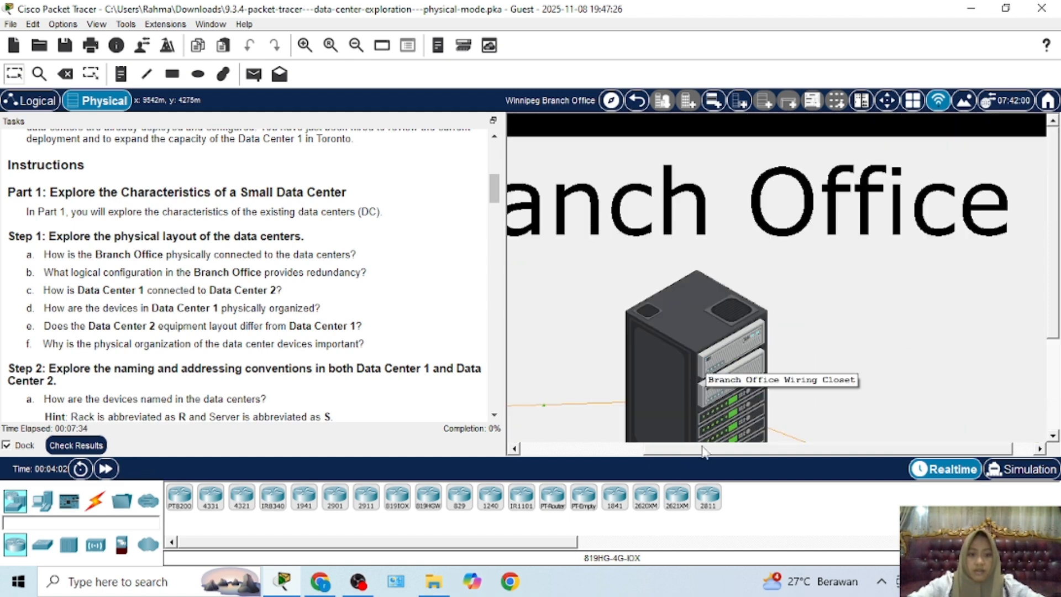
{"action": "left_click_drag", "start_coordinate": [701, 449], "coordinate": [768, 440]}
{"action": "scroll", "coordinate": [803, 387], "scroll_direction": "down", "scroll_amount": 3}
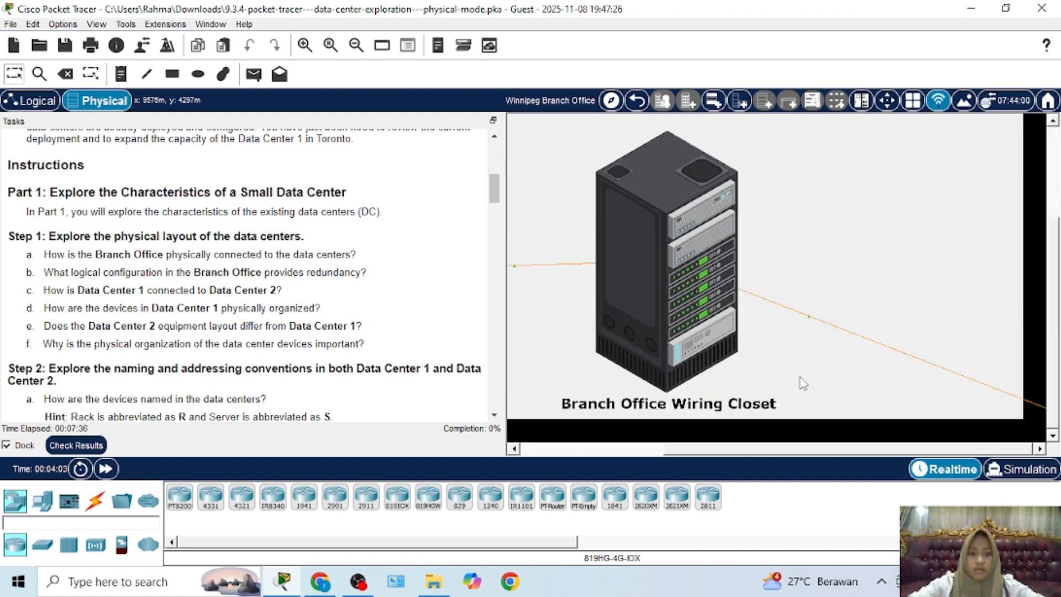
{"action": "scroll", "coordinate": [802, 382], "scroll_direction": "up", "scroll_amount": 2}
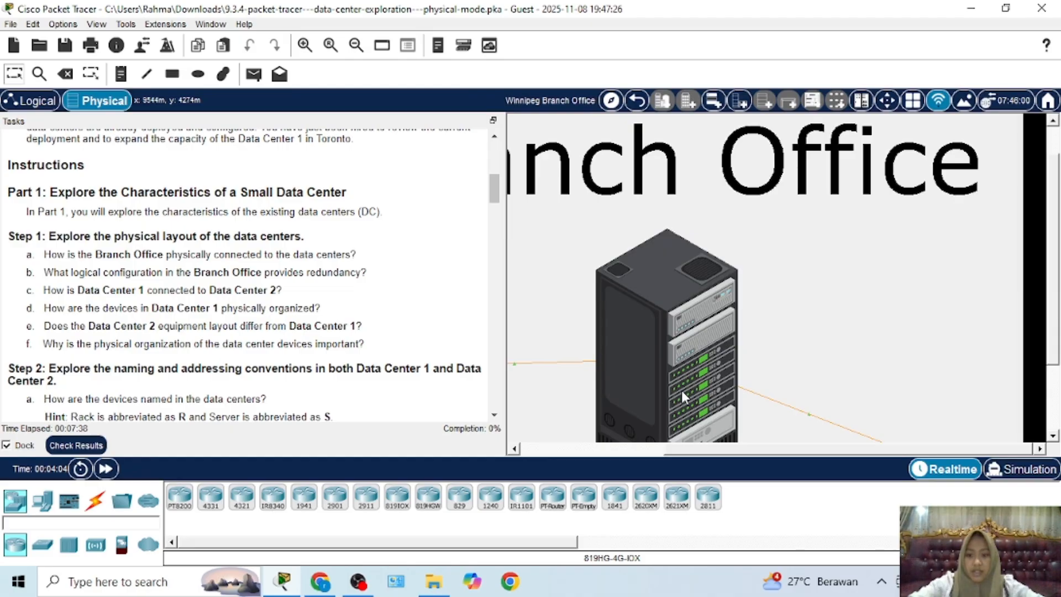
{"action": "left_click", "coordinate": [683, 319]}
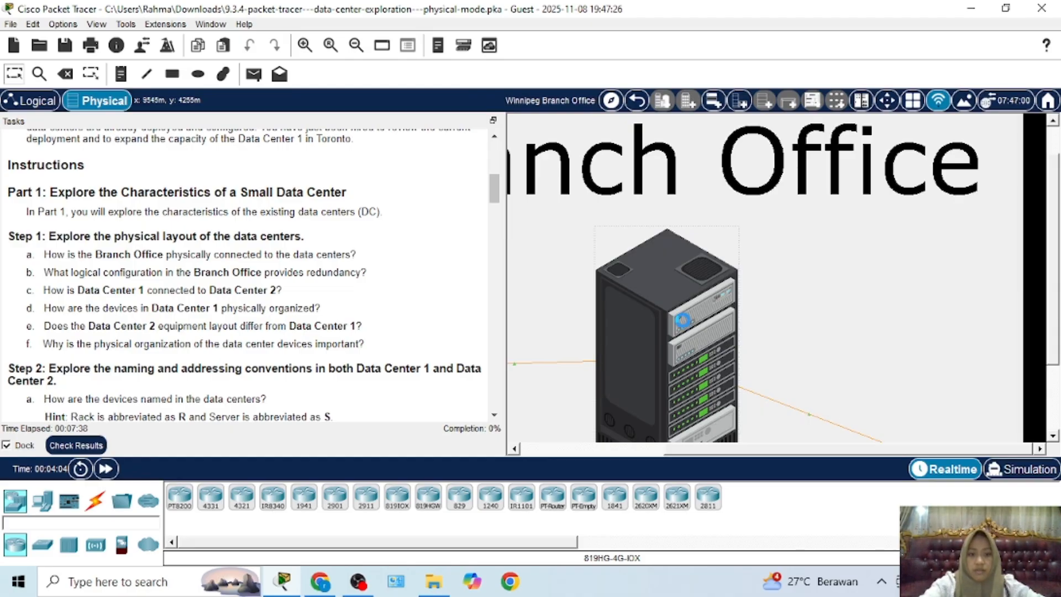
{"action": "left_click", "coordinate": [684, 326]}
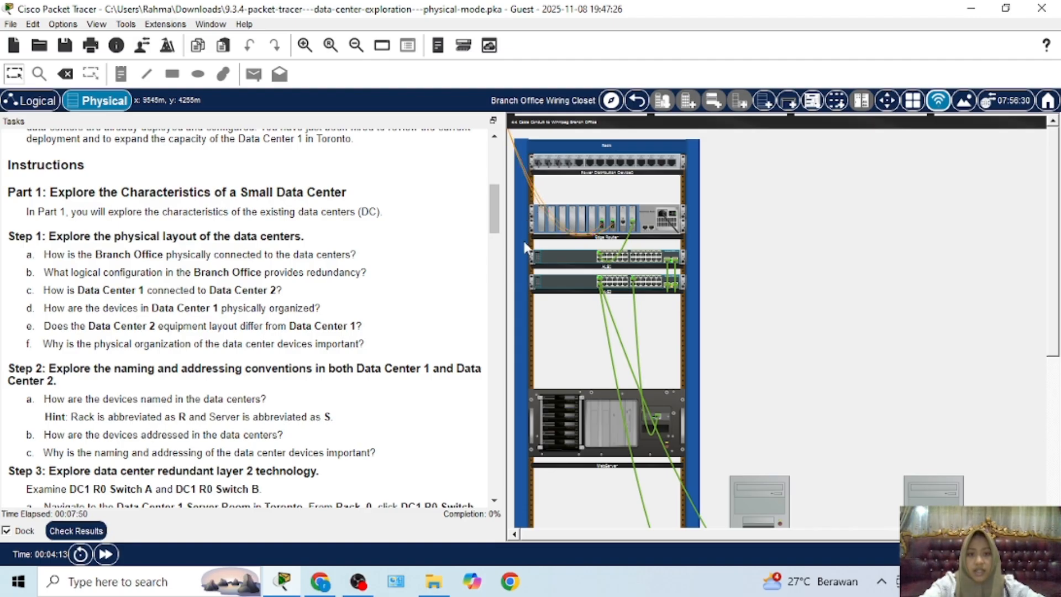
Trace the two cables running from the conduit to the Edge Router in the wiring closet rack
{"action": "mouse_move", "coordinate": [546, 210]}
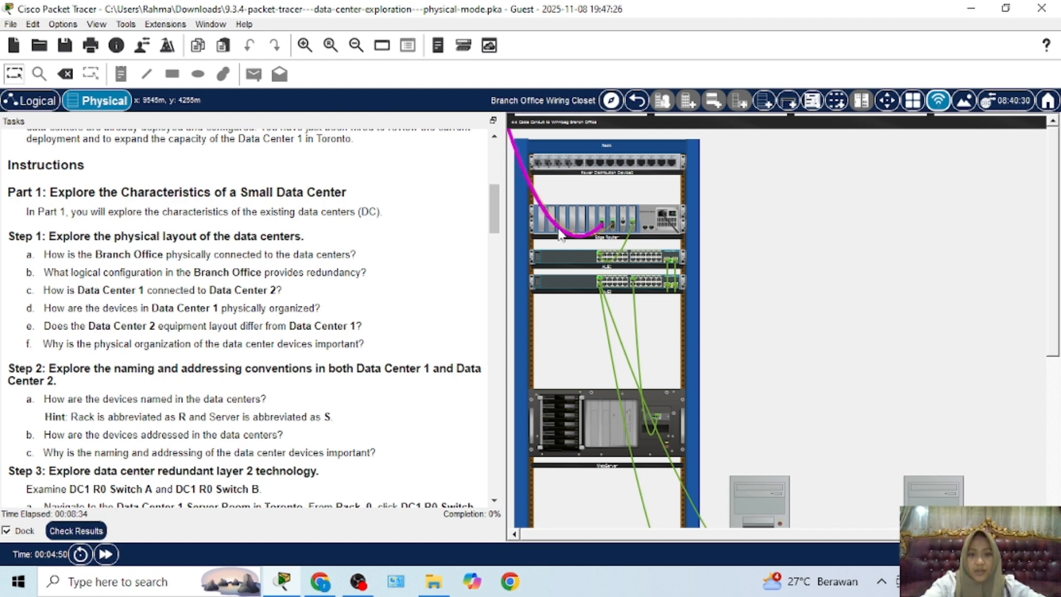
{"action": "mouse_move", "coordinate": [559, 235]}
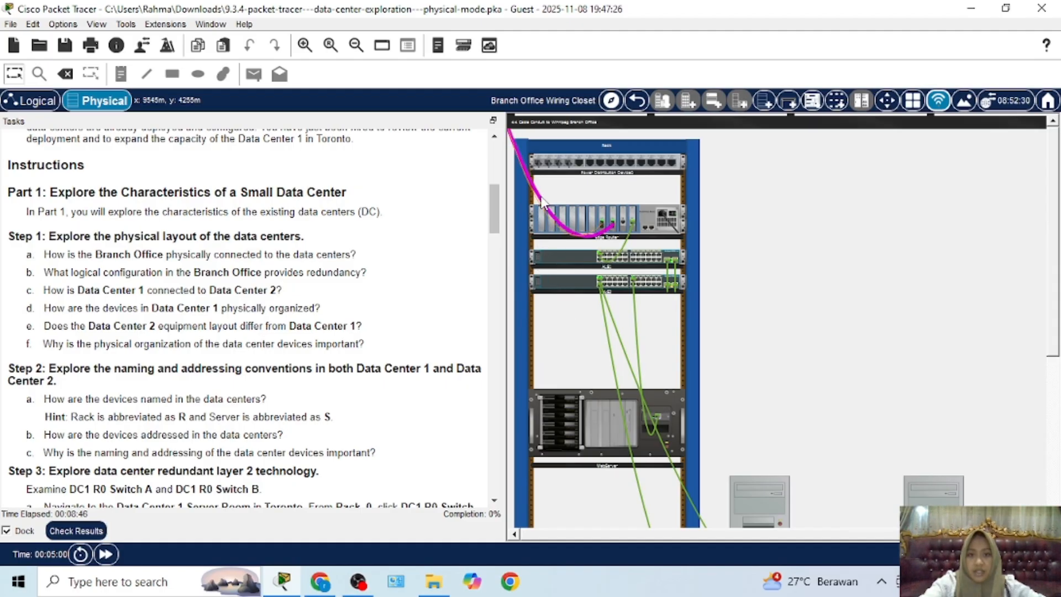
{"action": "mouse_move", "coordinate": [542, 204]}
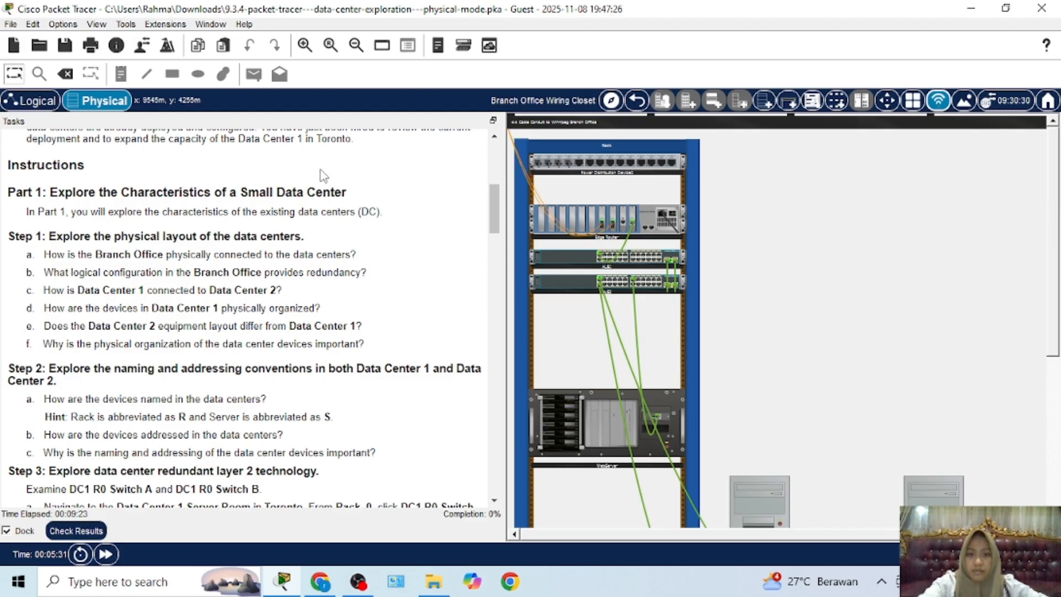
Go back to the Winnipeg city view and examine the area around the Branch Office
{"action": "left_click", "coordinate": [637, 102]}
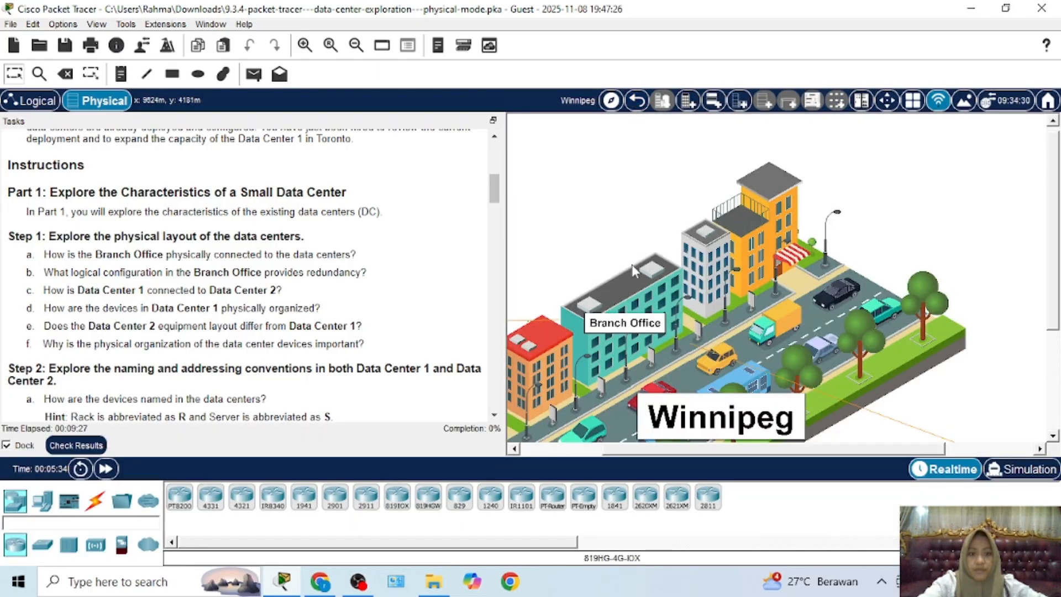
{"action": "scroll", "coordinate": [636, 309], "scroll_direction": "down", "scroll_amount": 3}
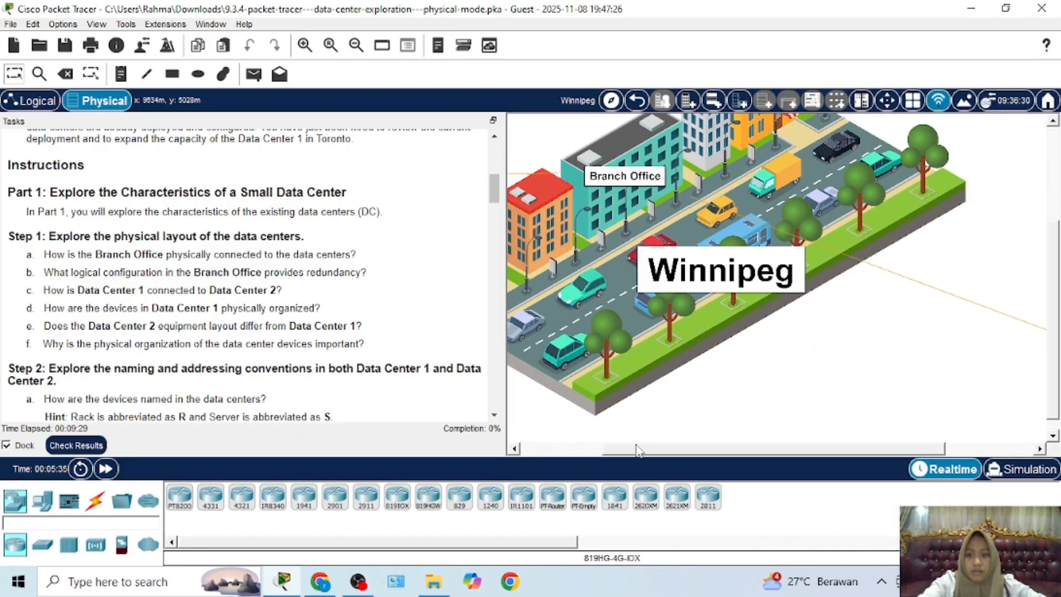
{"action": "left_click_drag", "start_coordinate": [646, 450], "coordinate": [663, 451]}
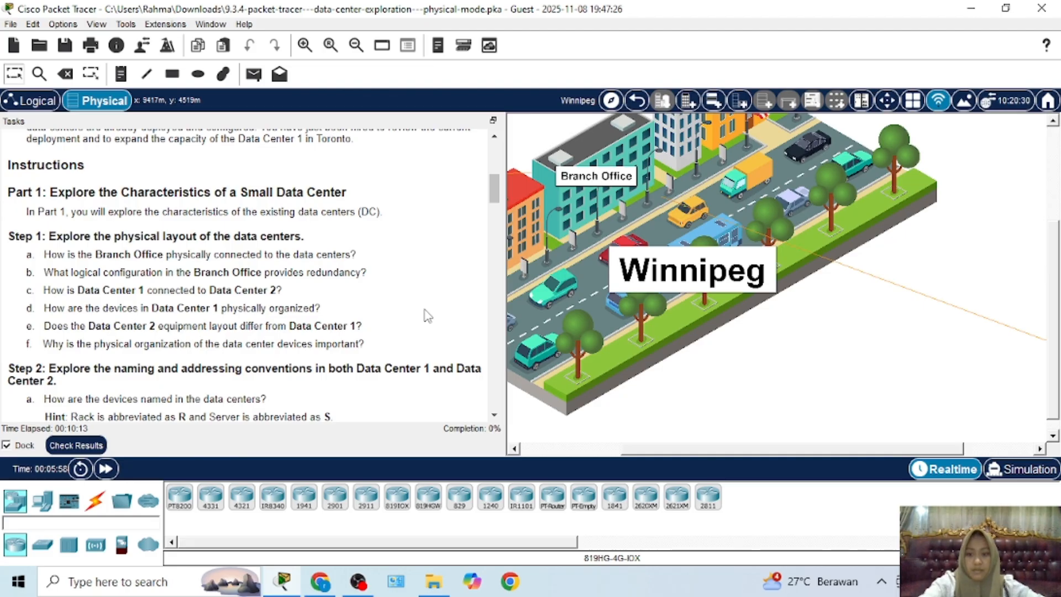
Skim the Part 1 instructions for Steps 1 to 4, including the layer 2 and Layer 3 redundancy questions
{"action": "scroll", "coordinate": [72, 239], "scroll_direction": "down", "scroll_amount": 3}
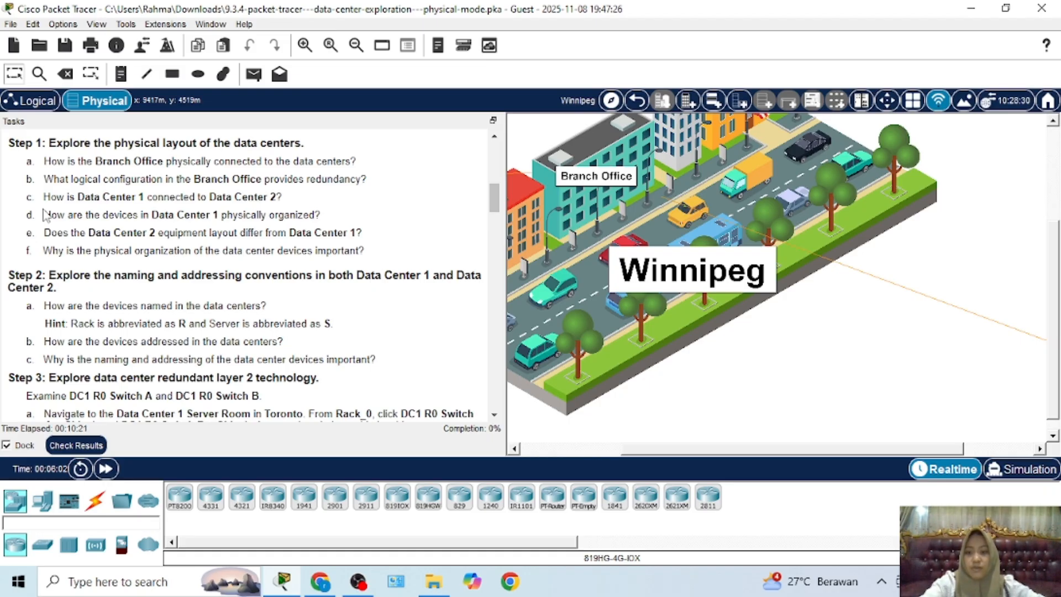
{"action": "scroll", "coordinate": [421, 372], "scroll_direction": "down", "scroll_amount": 3}
{"action": "scroll", "coordinate": [643, 331], "scroll_direction": "up", "scroll_amount": 3}
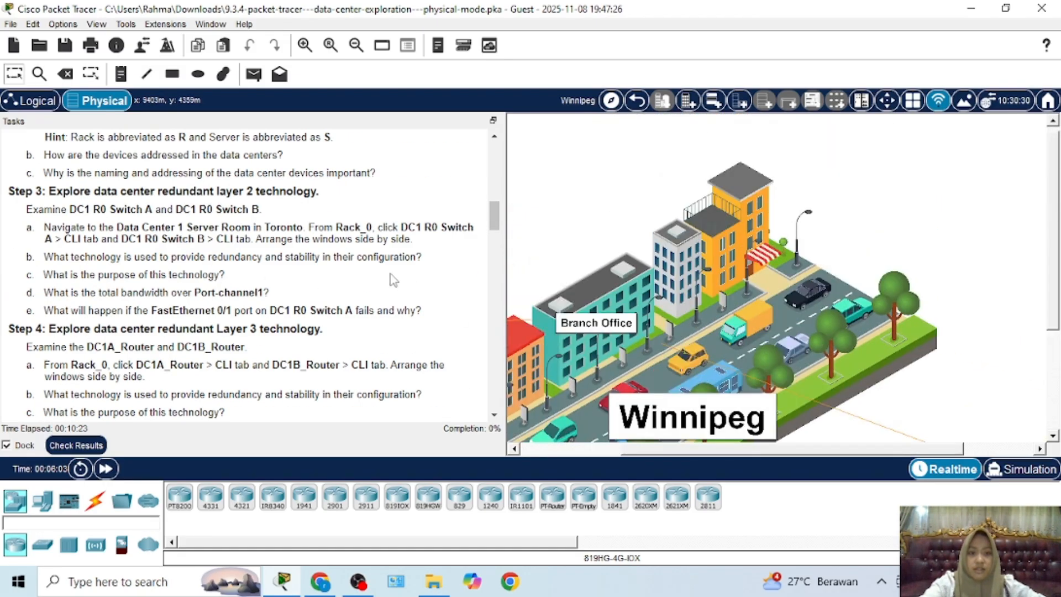
{"action": "scroll", "coordinate": [392, 280], "scroll_direction": "down", "scroll_amount": 3}
{"action": "scroll", "coordinate": [282, 288], "scroll_direction": "up", "scroll_amount": 6}
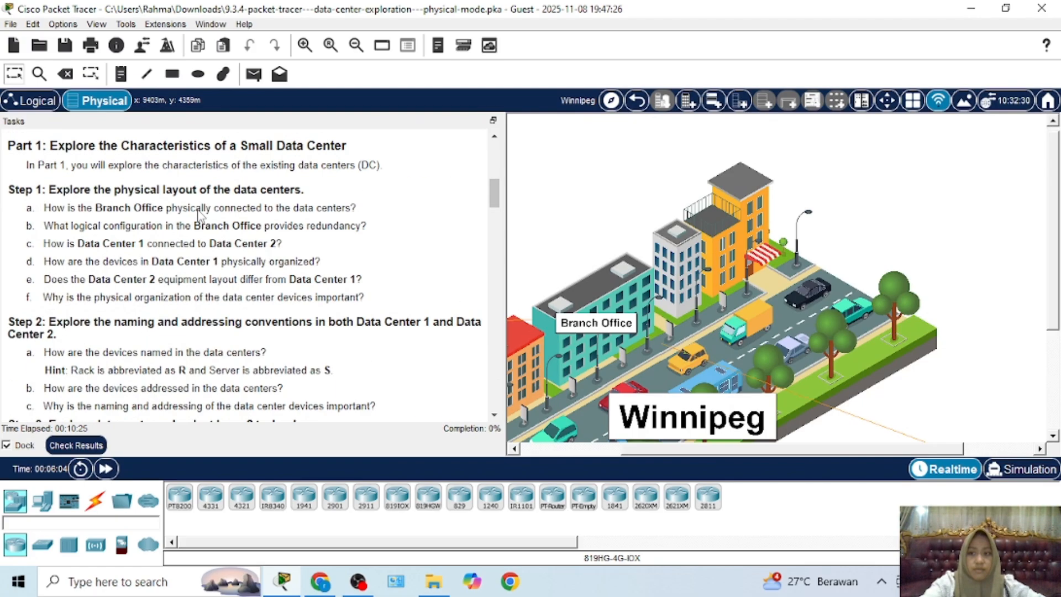
{"action": "scroll", "coordinate": [198, 215], "scroll_direction": "up", "scroll_amount": 5}
Examine the cable links leaving Winnipeg on both sides of the city
{"action": "left_click_drag", "start_coordinate": [672, 454], "coordinate": [572, 453]}
{"action": "scroll", "coordinate": [618, 345], "scroll_direction": "down", "scroll_amount": 3}
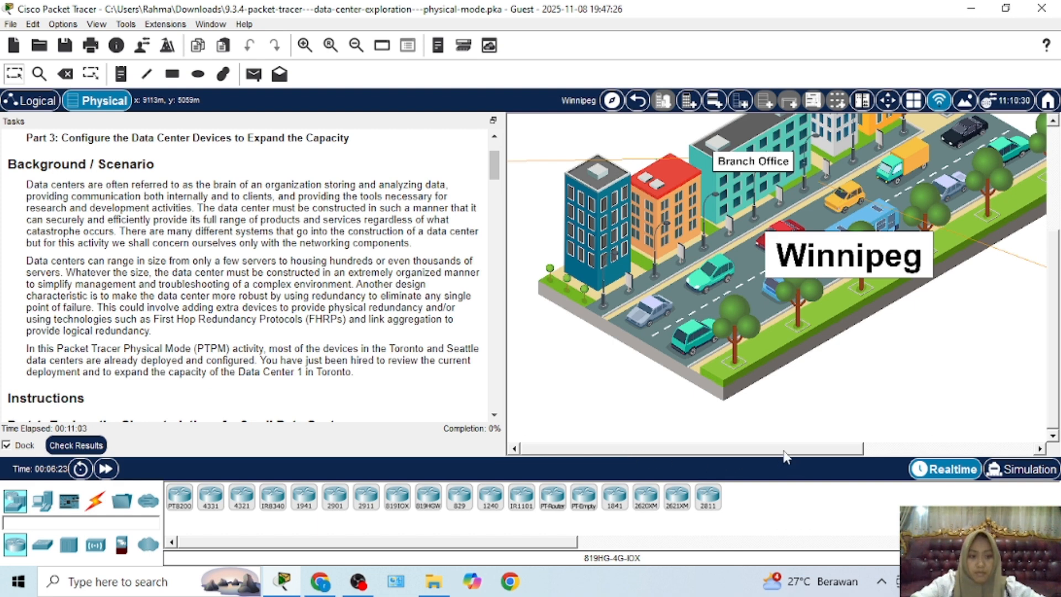
{"action": "left_click_drag", "start_coordinate": [807, 449], "coordinate": [1014, 452]}
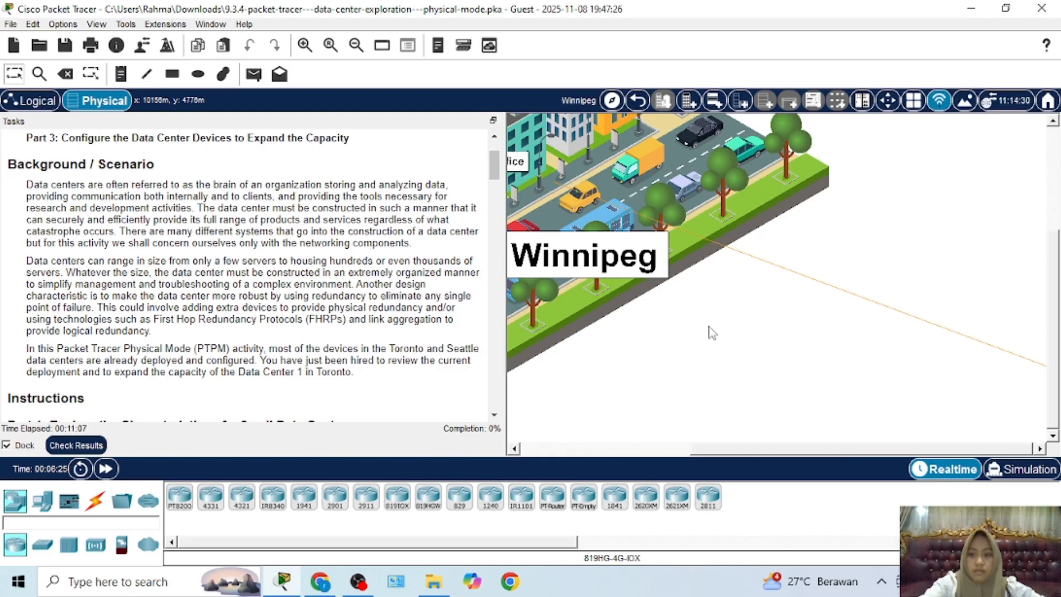
Return to the Step 1 questions on the physical layout of the data centers in the instructions
{"action": "scroll", "coordinate": [73, 300], "scroll_direction": "up", "scroll_amount": 3}
{"action": "scroll", "coordinate": [72, 300], "scroll_direction": "down", "scroll_amount": 20}
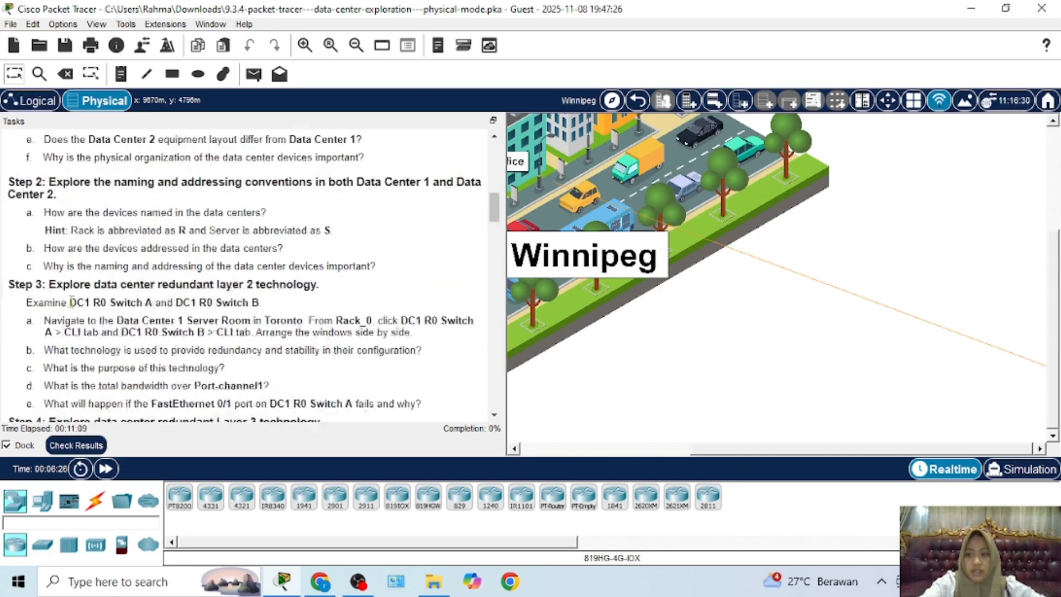
{"action": "scroll", "coordinate": [72, 302], "scroll_direction": "up", "scroll_amount": 9}
{"action": "scroll", "coordinate": [71, 302], "scroll_direction": "up", "scroll_amount": 1}
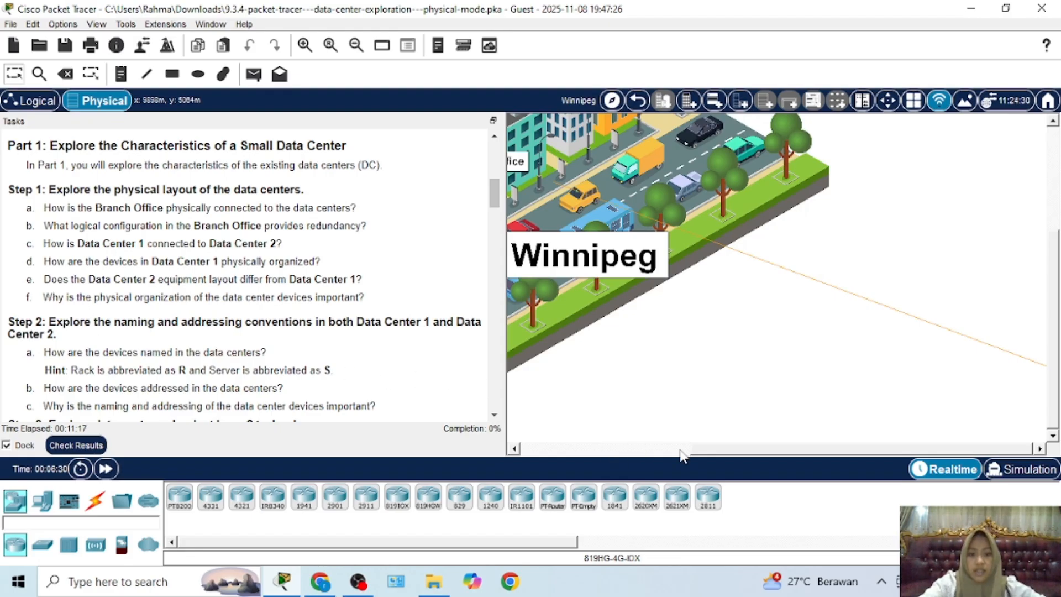
View the whole city of Winnipeg together with its two outgoing links
{"action": "left_click_drag", "start_coordinate": [717, 451], "coordinate": [519, 450]}
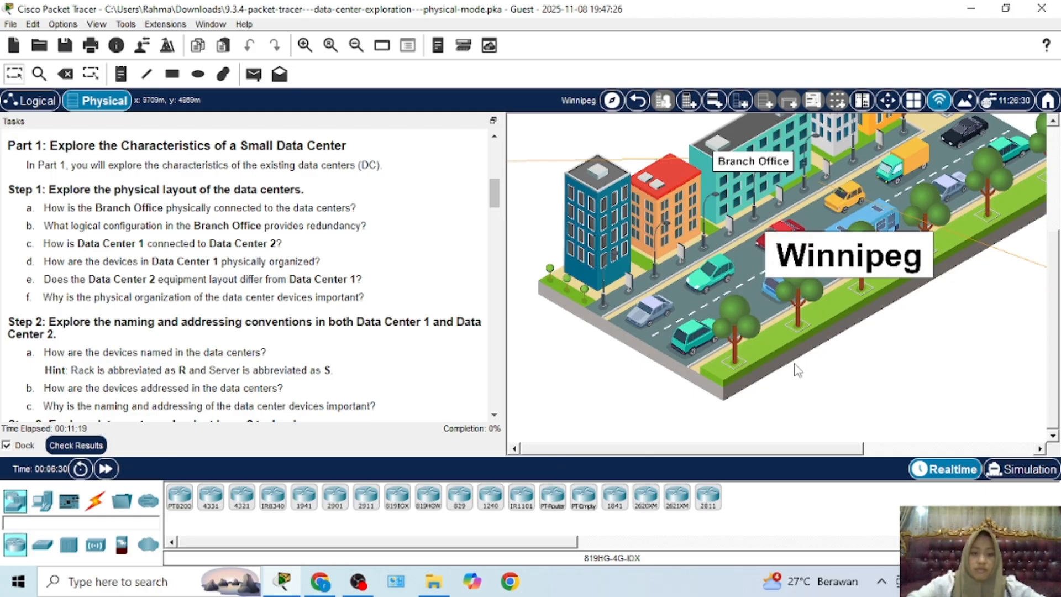
{"action": "scroll", "coordinate": [794, 370], "scroll_direction": "down", "scroll_amount": 2}
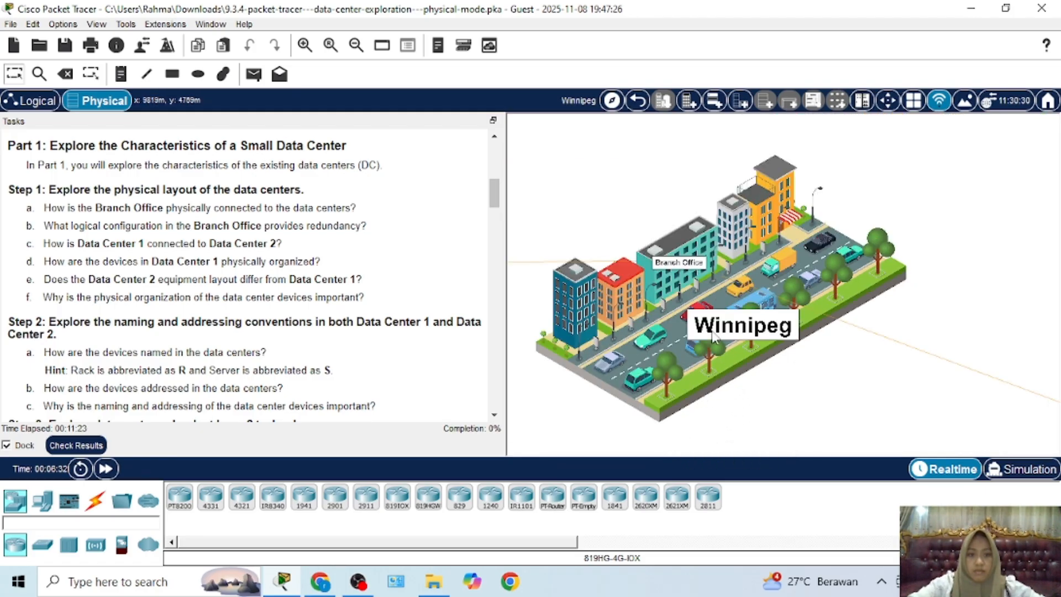
{"action": "scroll", "coordinate": [710, 337], "scroll_direction": "down", "scroll_amount": 2}
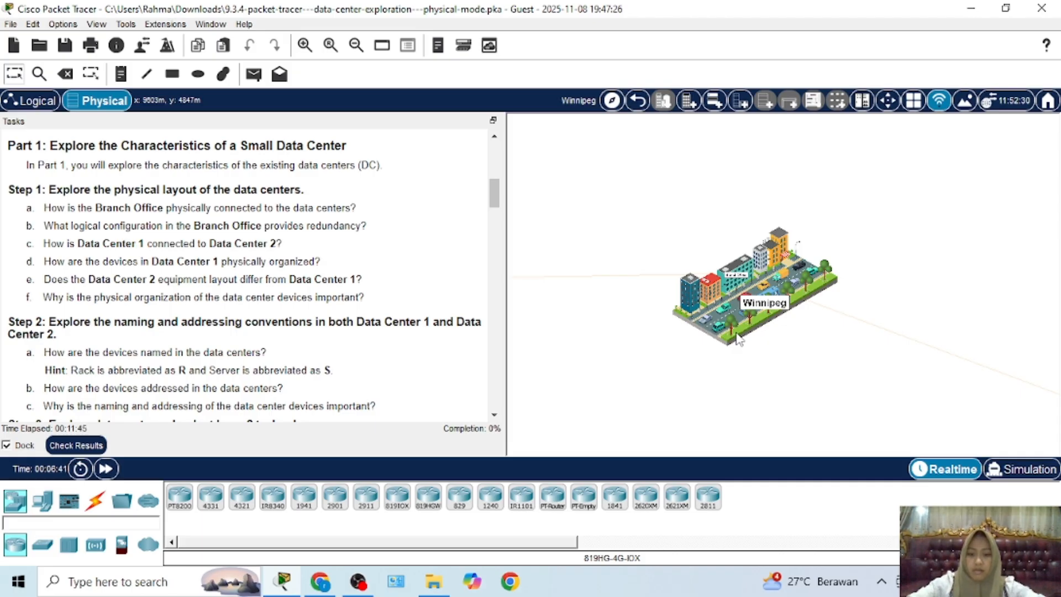
{"action": "scroll", "coordinate": [349, 294], "scroll_direction": "up", "scroll_amount": 1}
{"action": "scroll", "coordinate": [350, 294], "scroll_direction": "up", "scroll_amount": 1}
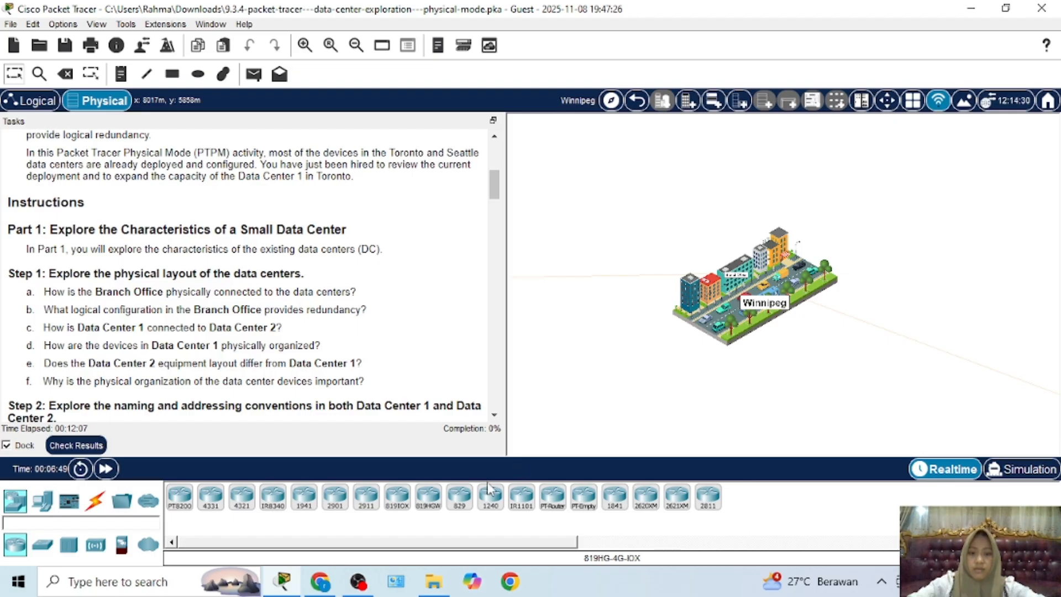
{"action": "left_click_drag", "start_coordinate": [567, 541], "coordinate": [475, 542]}
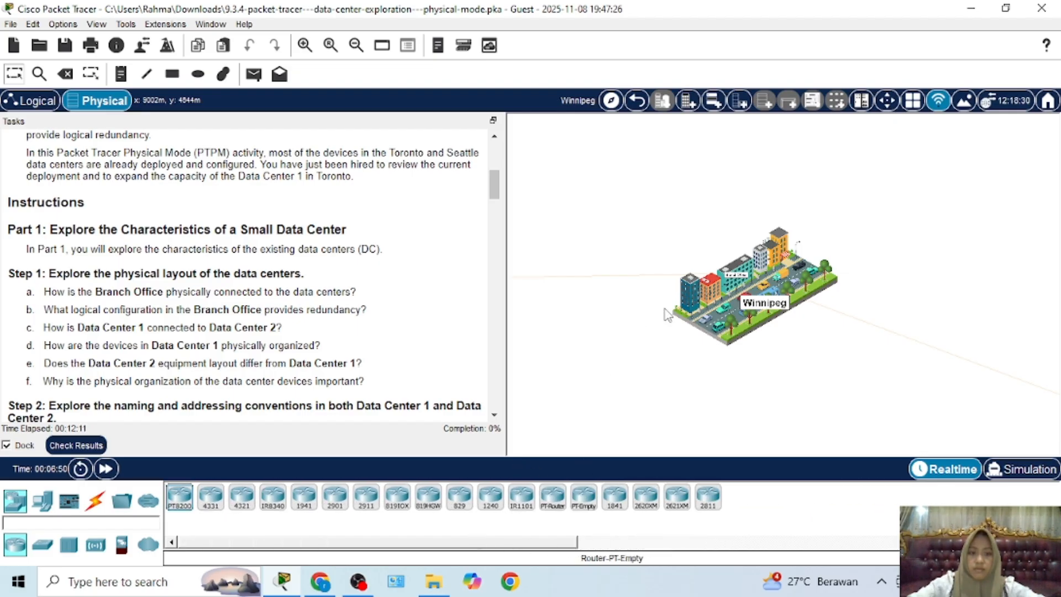
{"action": "scroll", "coordinate": [664, 309], "scroll_direction": "up", "scroll_amount": 5}
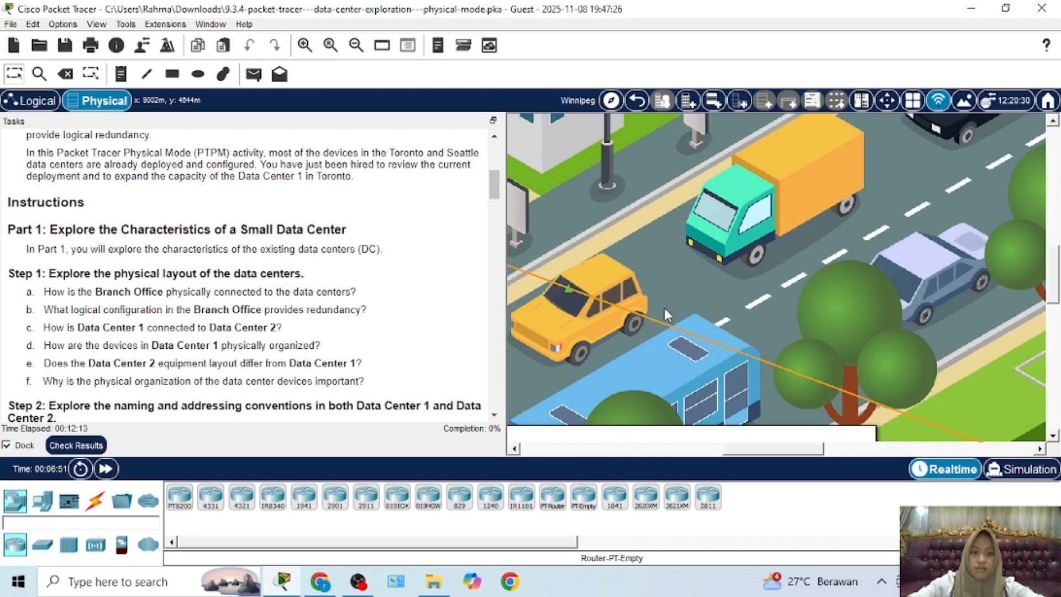
Inspect the cable passing through Winnipeg up close and in the whole city view
{"action": "scroll", "coordinate": [664, 309], "scroll_direction": "down", "scroll_amount": 4}
{"action": "scroll", "coordinate": [665, 307], "scroll_direction": "down", "scroll_amount": 2}
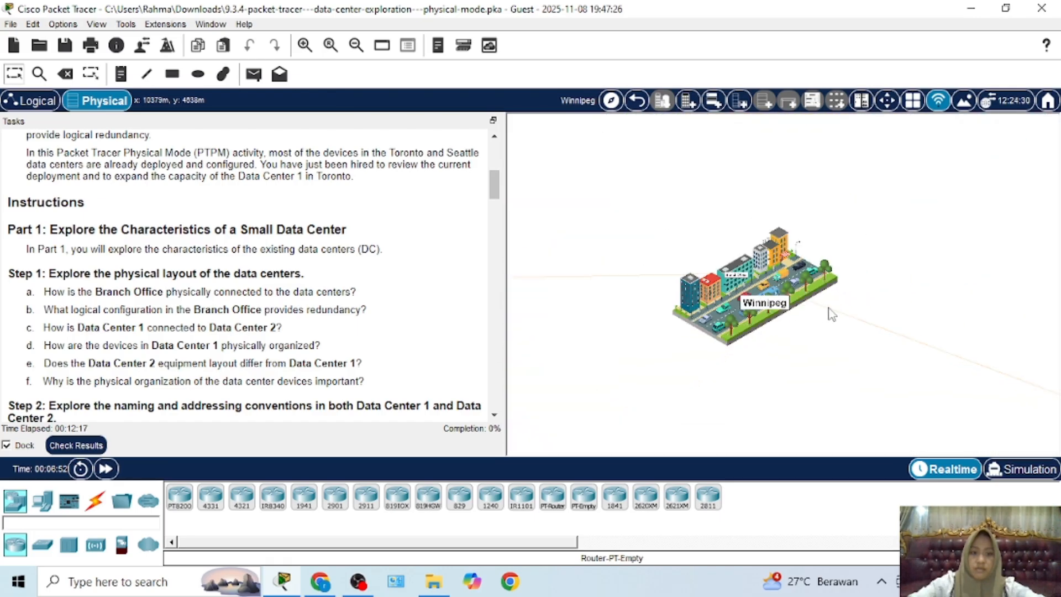
{"action": "scroll", "coordinate": [746, 282], "scroll_direction": "up", "scroll_amount": 1}
{"action": "scroll", "coordinate": [746, 283], "scroll_direction": "up", "scroll_amount": 3}
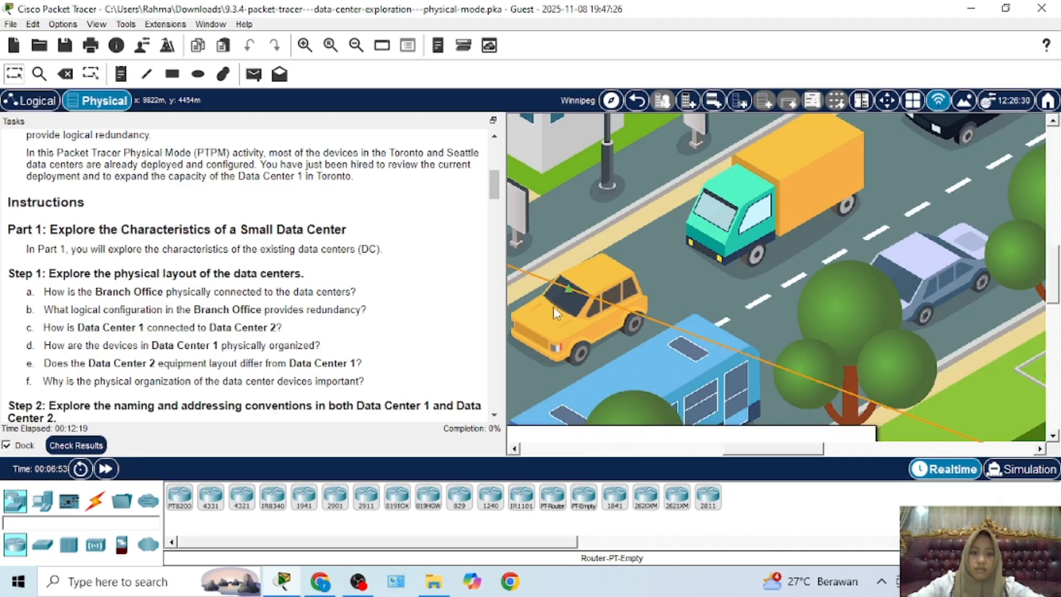
{"action": "scroll", "coordinate": [559, 288], "scroll_direction": "down", "scroll_amount": 3}
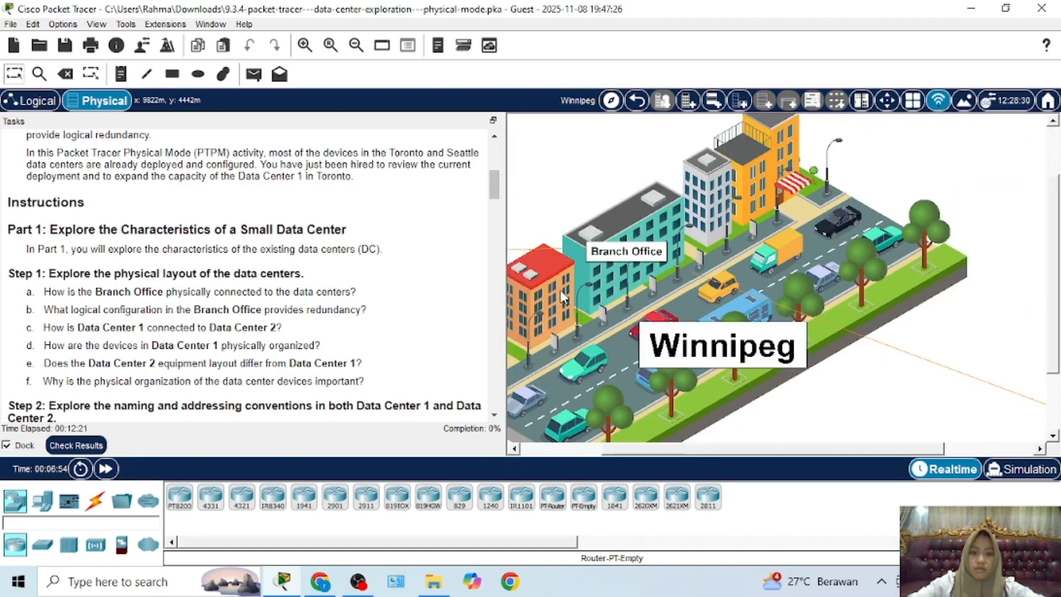
{"action": "scroll", "coordinate": [617, 258], "scroll_direction": "down", "scroll_amount": 3}
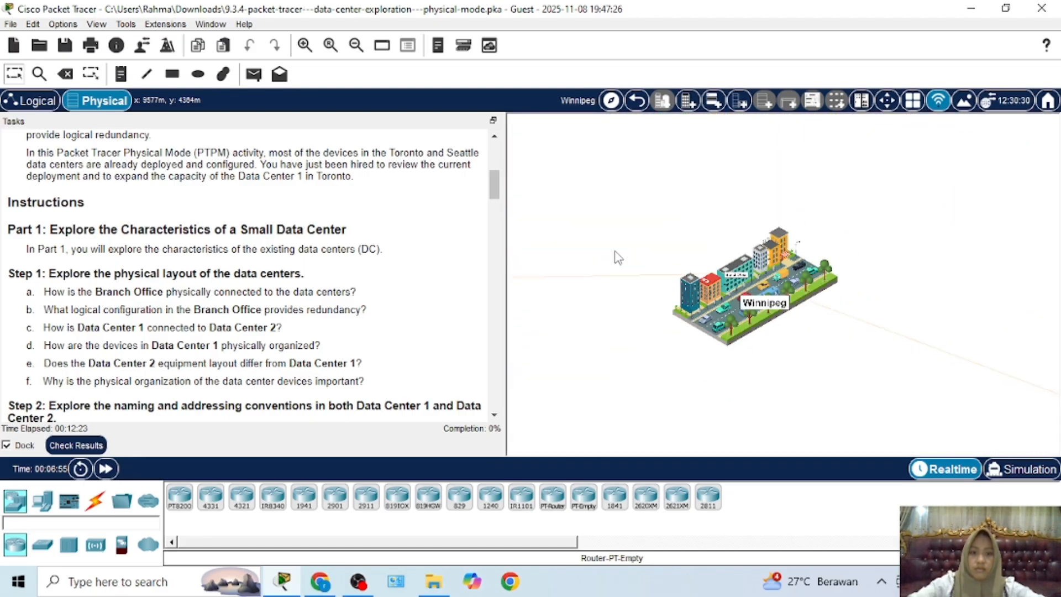
Return to the intercity map to trace the links into Toronto, and reread the activity's background scenario
{"action": "left_click", "coordinate": [637, 101]}
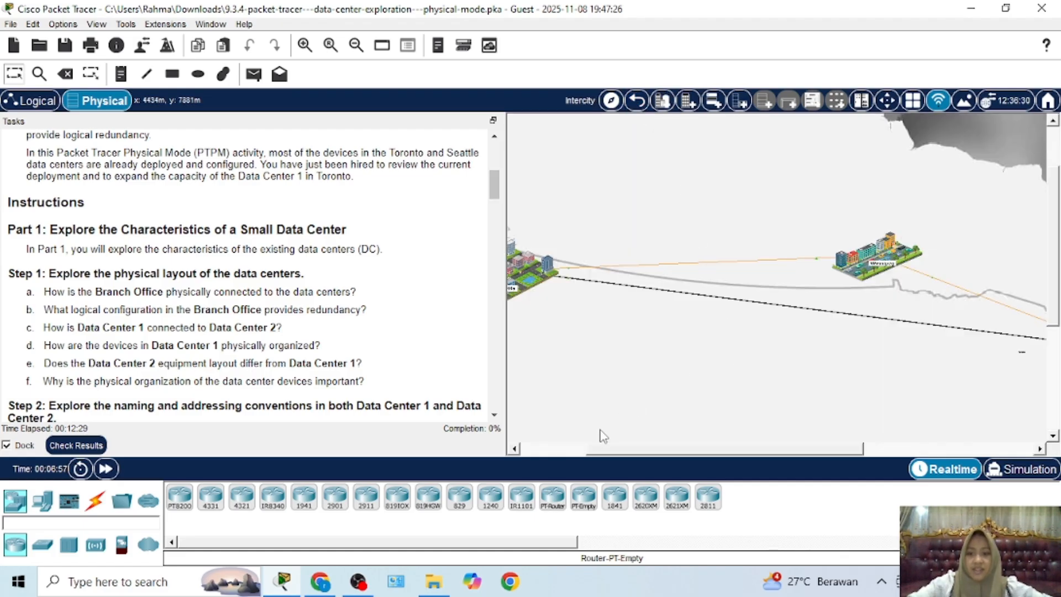
{"action": "left_click_drag", "start_coordinate": [617, 449], "coordinate": [797, 453]}
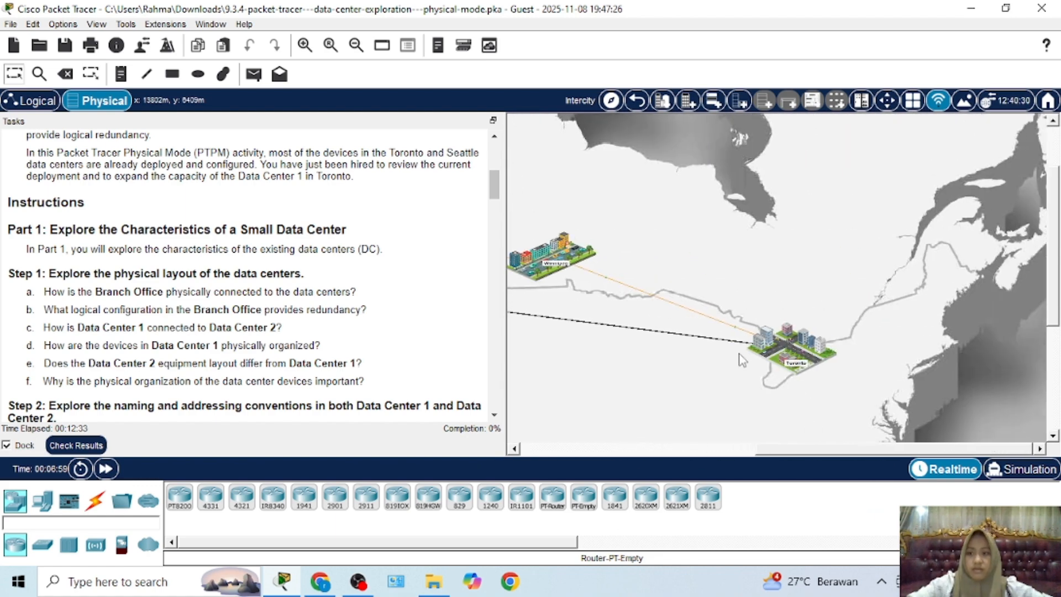
{"action": "scroll", "coordinate": [334, 306], "scroll_direction": "up", "scroll_amount": 8}
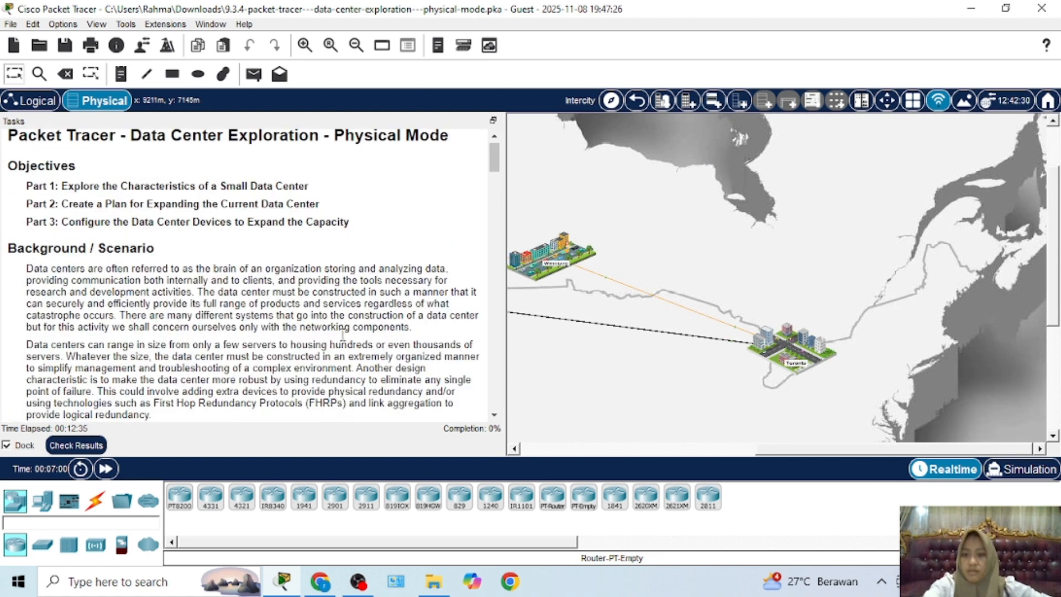
{"action": "scroll", "coordinate": [342, 340], "scroll_direction": "down", "scroll_amount": 3}
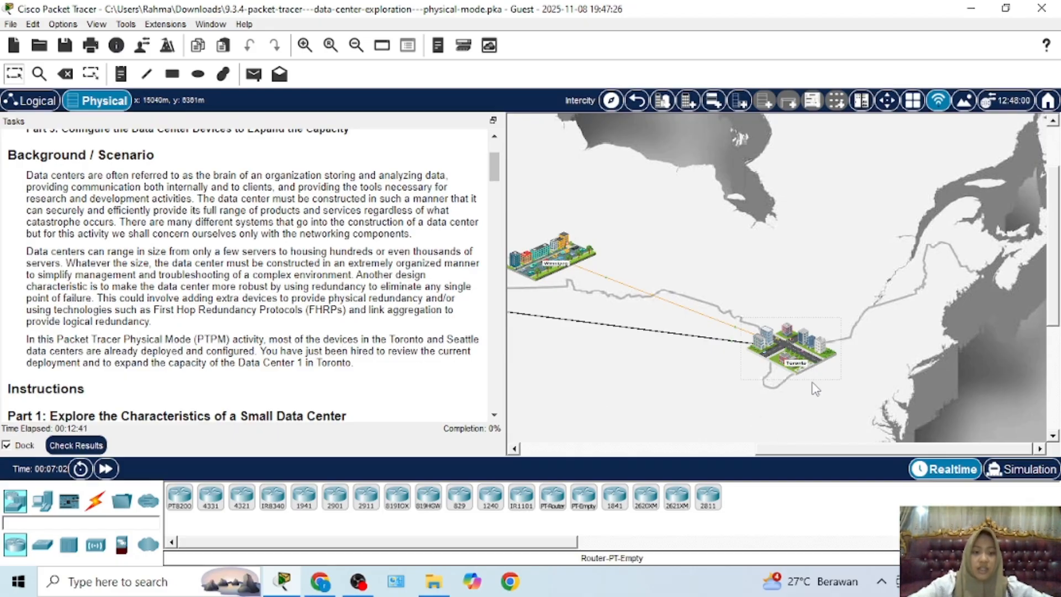
Enter Toronto's Data Center 1 building, look over its floor layout and incoming links, and open its server room
{"action": "left_click", "coordinate": [808, 359]}
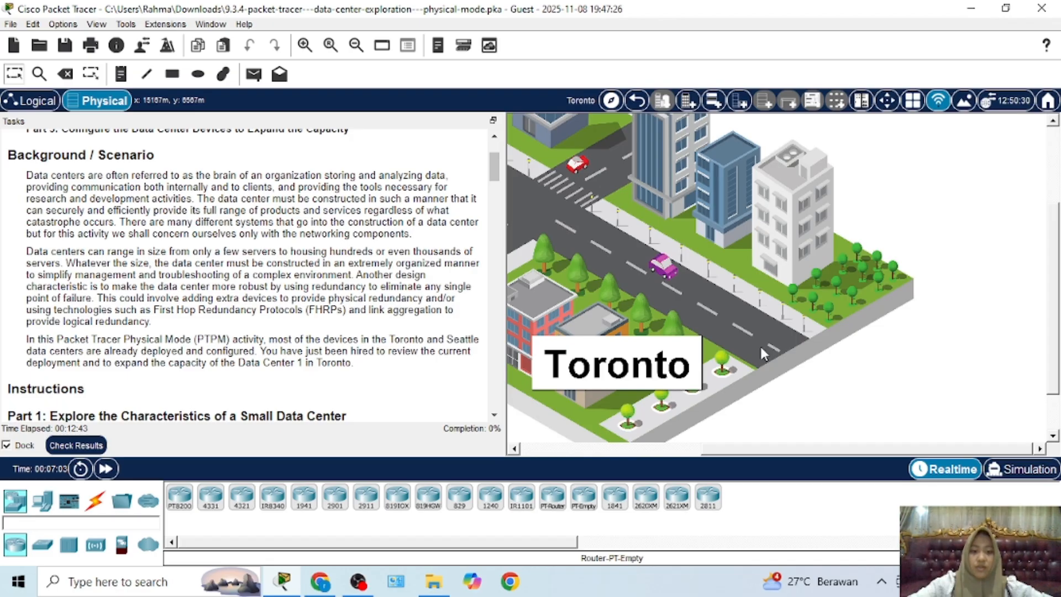
{"action": "left_click_drag", "start_coordinate": [739, 451], "coordinate": [589, 451]}
{"action": "scroll", "coordinate": [684, 391], "scroll_direction": "up", "scroll_amount": 2}
{"action": "scroll", "coordinate": [684, 396], "scroll_direction": "up", "scroll_amount": 3}
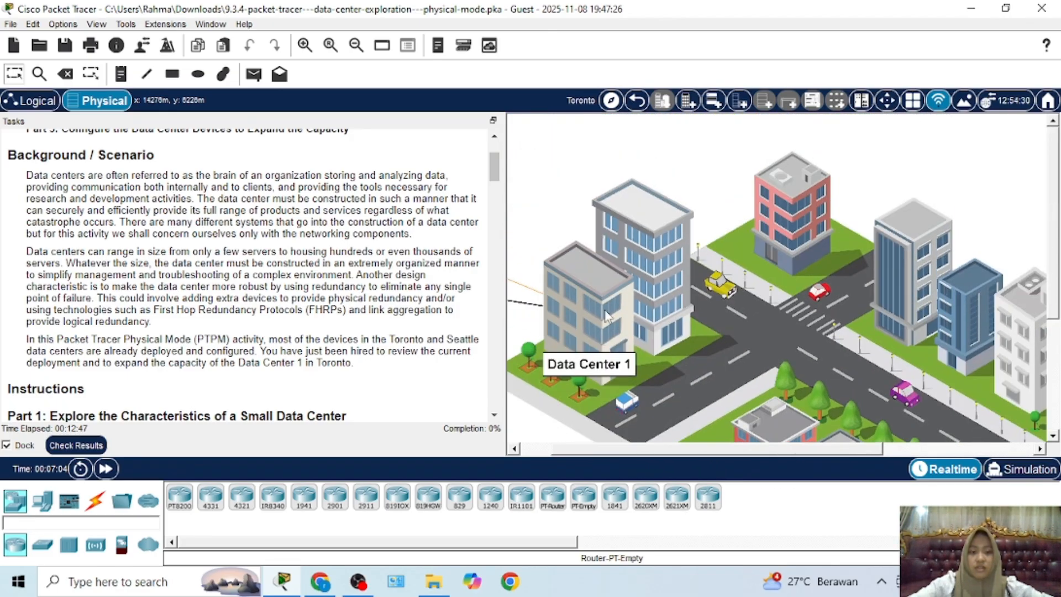
{"action": "left_click", "coordinate": [598, 362]}
{"action": "scroll", "coordinate": [762, 398], "scroll_direction": "down", "scroll_amount": 3}
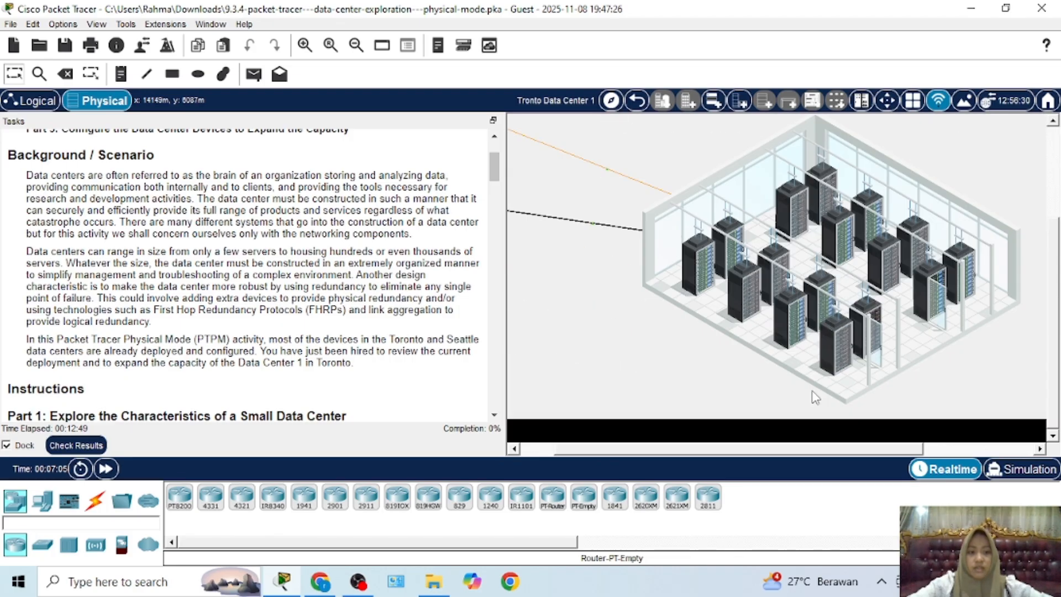
{"action": "scroll", "coordinate": [811, 390], "scroll_direction": "up", "scroll_amount": 3}
{"action": "scroll", "coordinate": [760, 450], "scroll_direction": "right", "scroll_amount": 1}
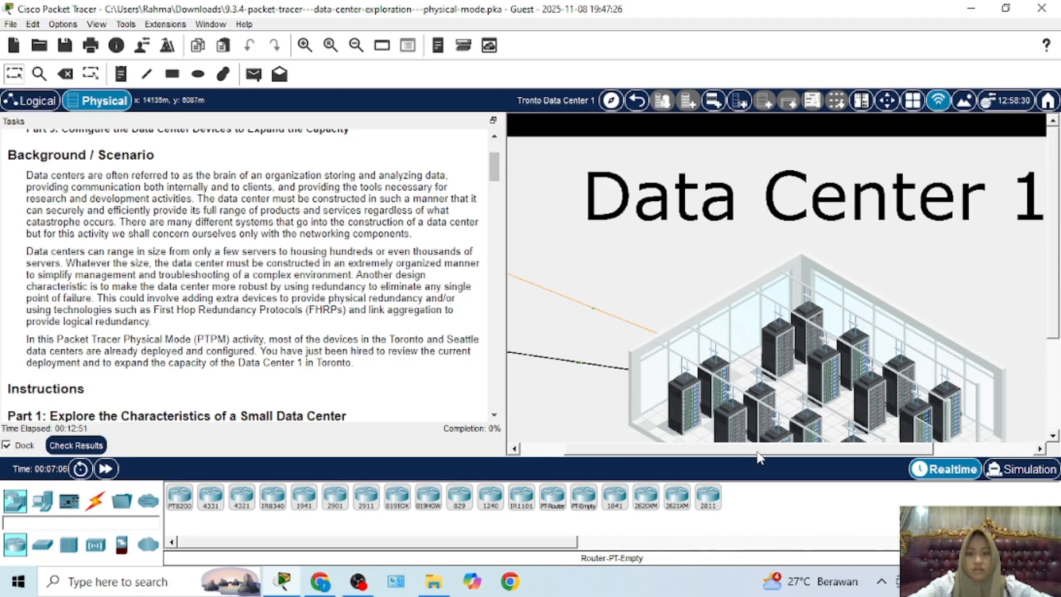
{"action": "scroll", "coordinate": [714, 331], "scroll_direction": "down", "scroll_amount": 2}
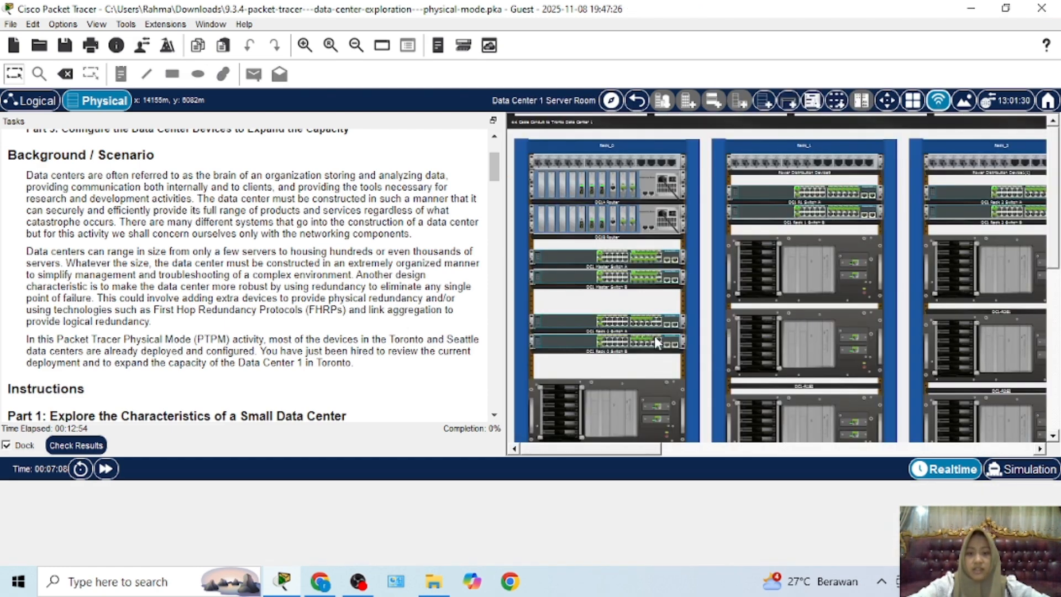
Examine how the routers, switches and servers are racked and cabled in the Data Center 1 Server Room
{"action": "scroll", "coordinate": [655, 337], "scroll_direction": "down", "scroll_amount": 5}
{"action": "scroll", "coordinate": [707, 355], "scroll_direction": "up", "scroll_amount": 5}
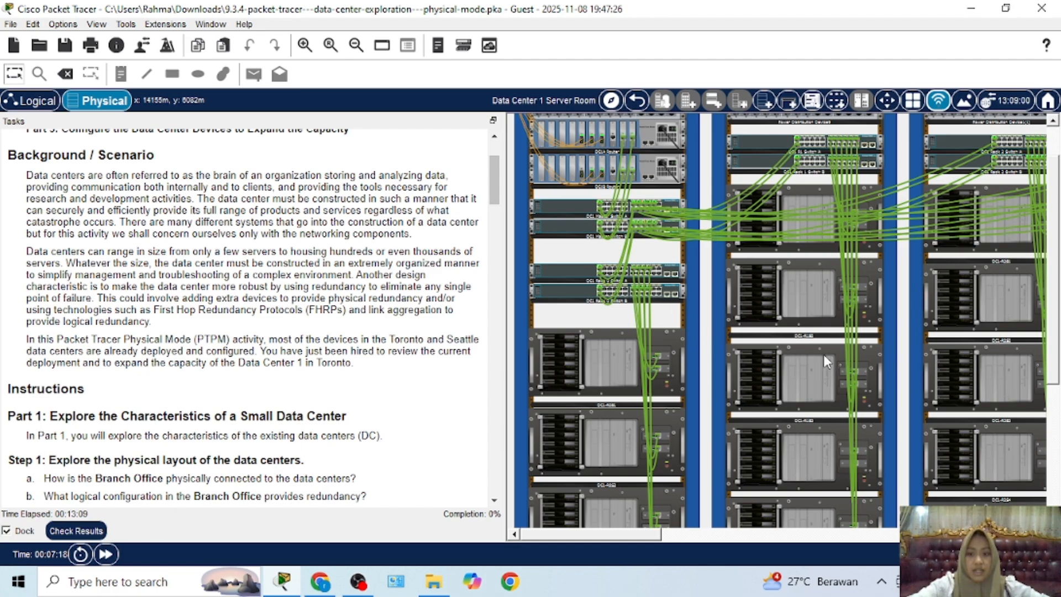
{"action": "scroll", "coordinate": [823, 345], "scroll_direction": "up", "scroll_amount": 2}
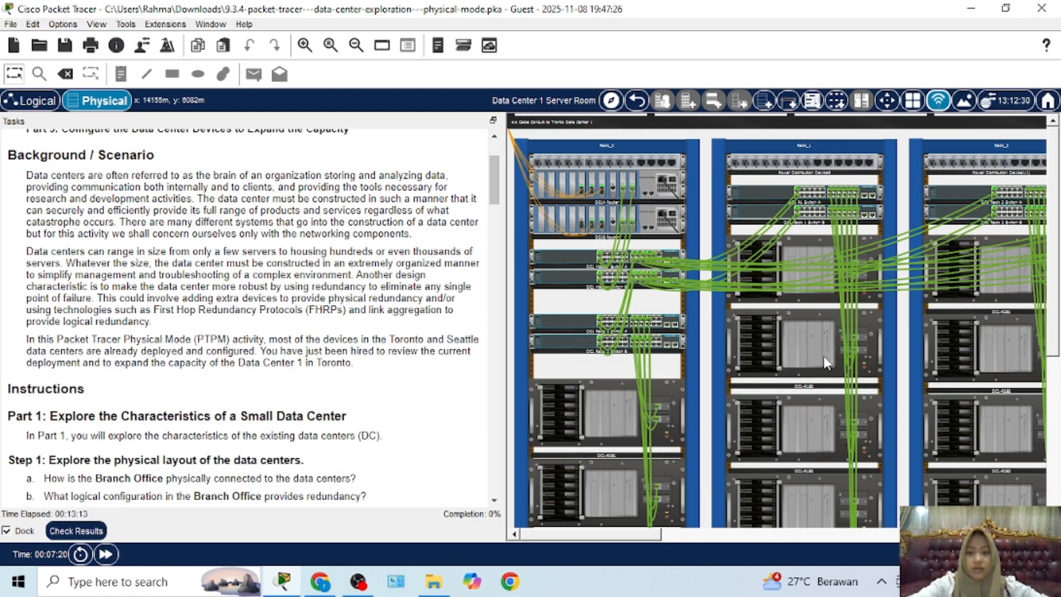
{"action": "scroll", "coordinate": [824, 362], "scroll_direction": "down", "scroll_amount": 5}
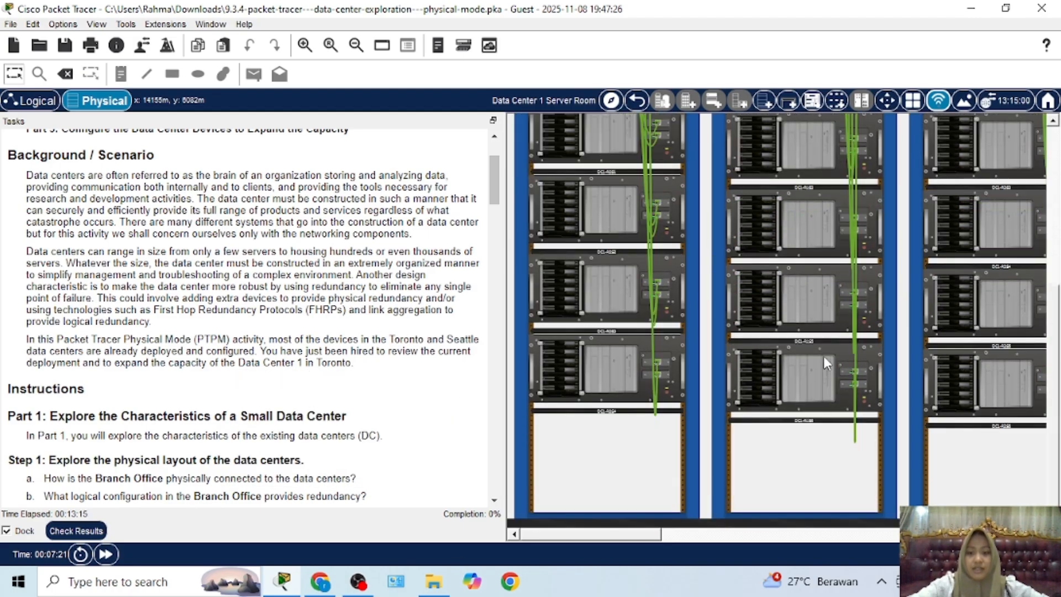
{"action": "scroll", "coordinate": [824, 357], "scroll_direction": "up", "scroll_amount": 5}
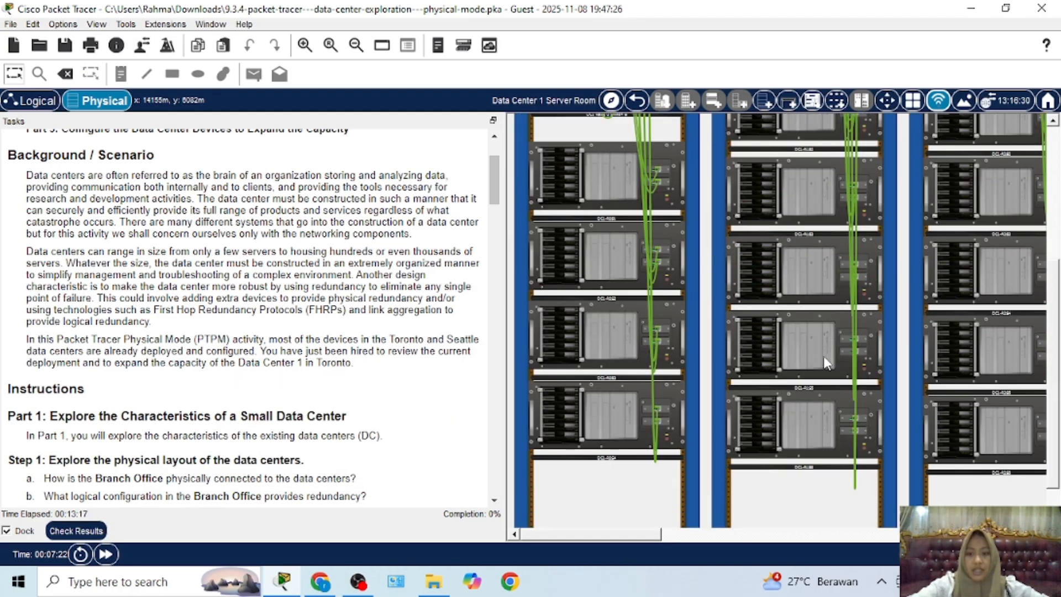
{"action": "scroll", "coordinate": [824, 355], "scroll_direction": "up", "scroll_amount": 1}
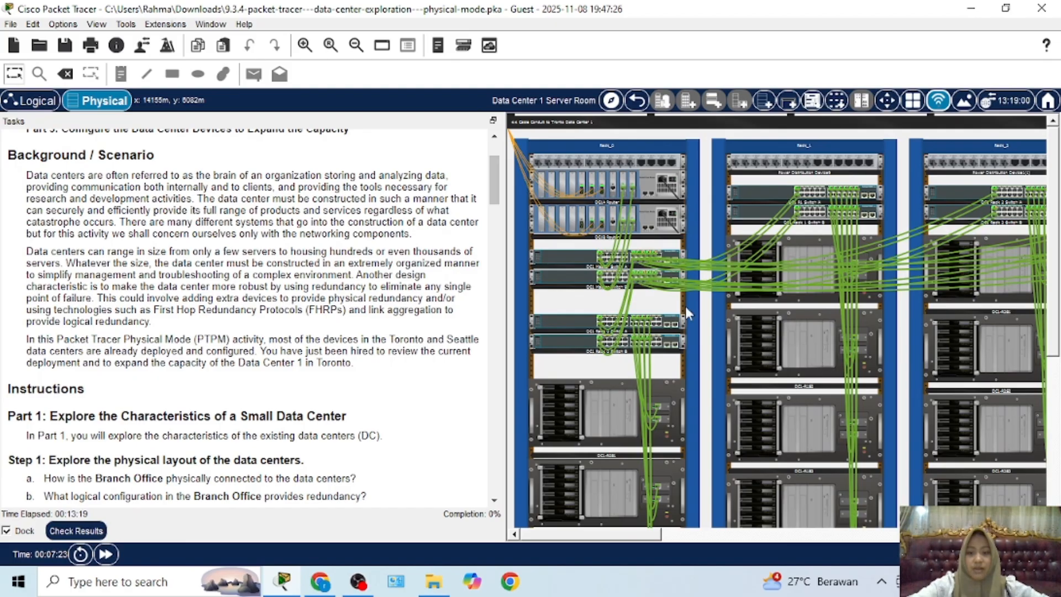
{"action": "mouse_move", "coordinate": [826, 268]}
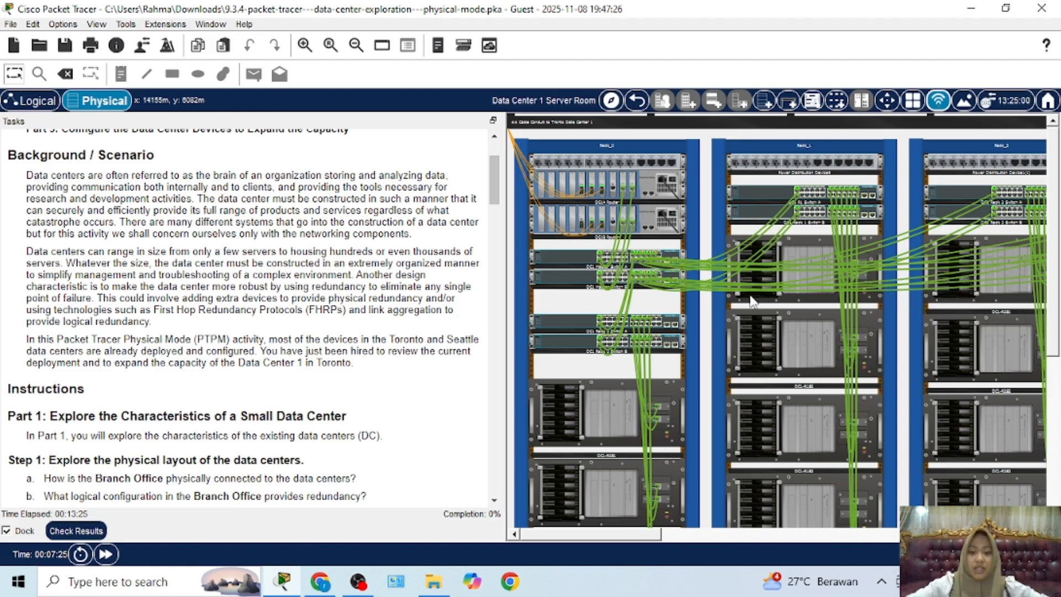
{"action": "mouse_move", "coordinate": [752, 303]}
{"action": "scroll", "coordinate": [817, 330], "scroll_direction": "down", "scroll_amount": 3}
{"action": "scroll", "coordinate": [712, 396], "scroll_direction": "up", "scroll_amount": 3}
Go back up to the intercity map and open the Data Center 2 Server Room in Seattle
{"action": "left_click", "coordinate": [638, 101]}
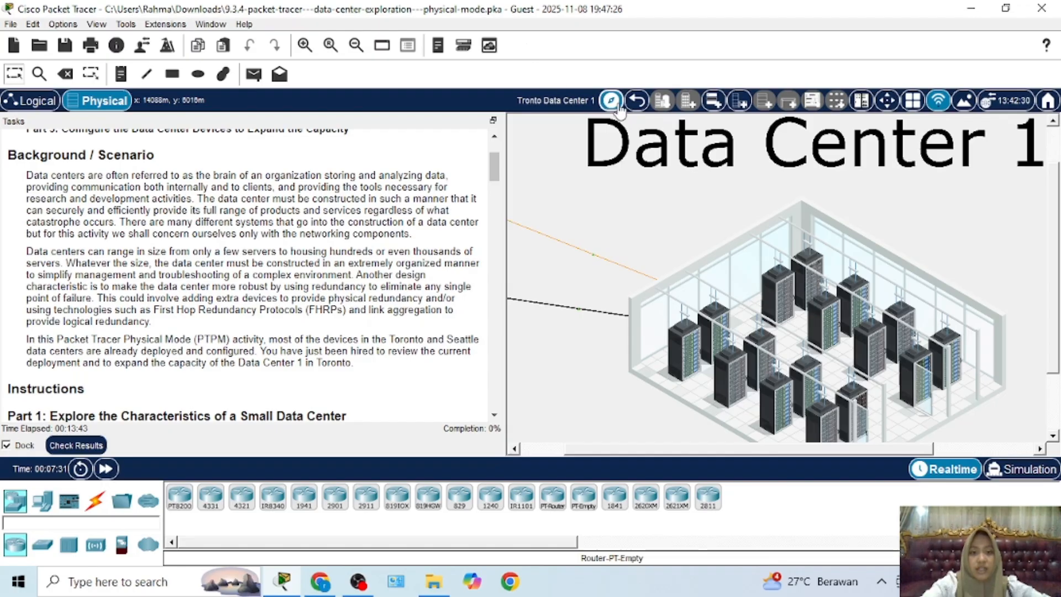
{"action": "left_click", "coordinate": [638, 102]}
{"action": "left_click", "coordinate": [639, 106]}
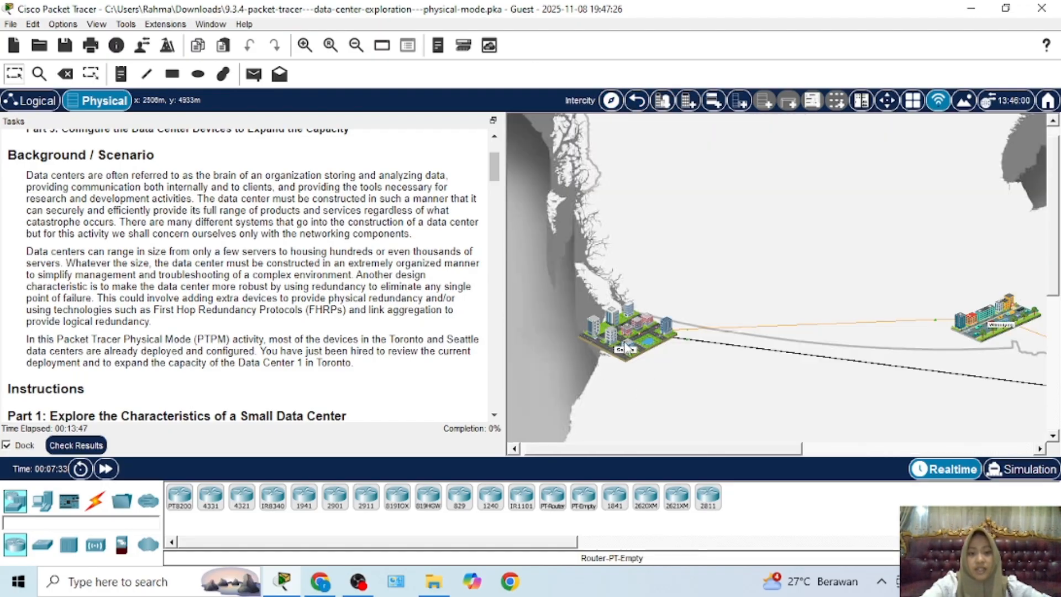
{"action": "left_click", "coordinate": [668, 335]}
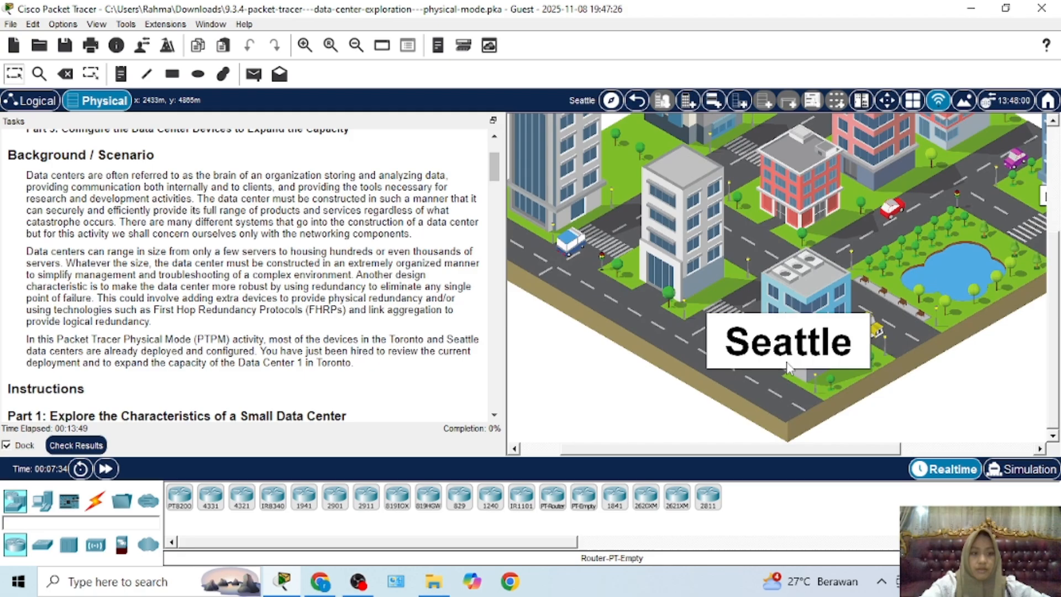
{"action": "left_click", "coordinate": [797, 335]}
{"action": "left_click_drag", "start_coordinate": [792, 449], "coordinate": [877, 461]}
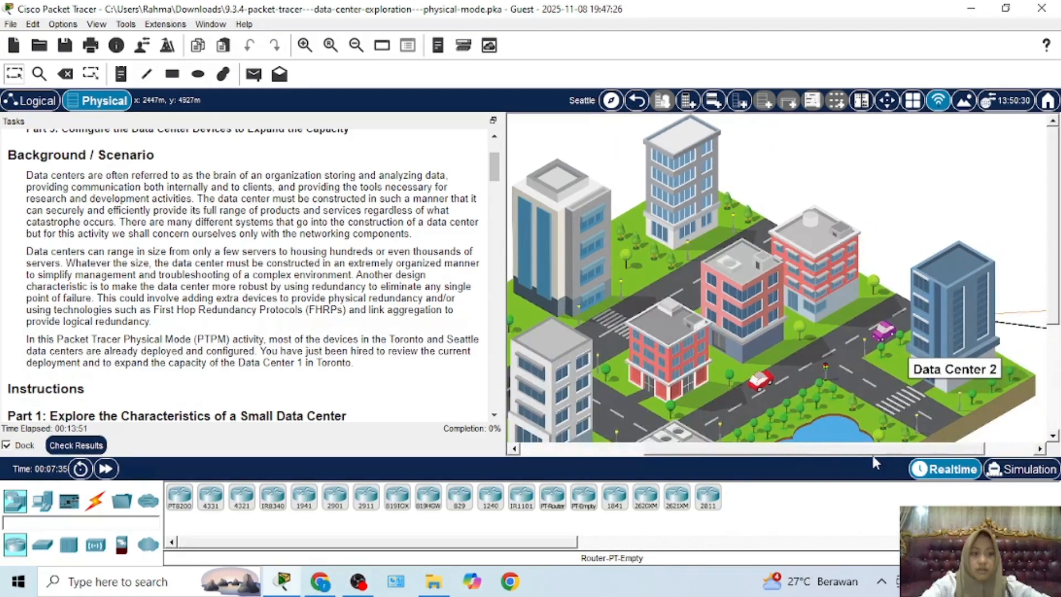
{"action": "left_click", "coordinate": [950, 307]}
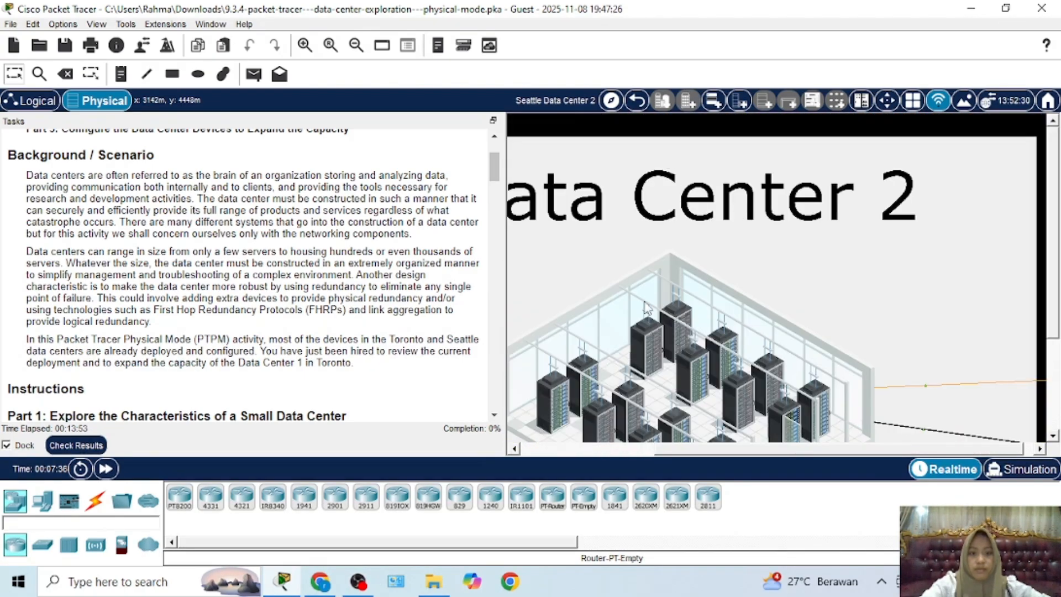
{"action": "left_click", "coordinate": [643, 331]}
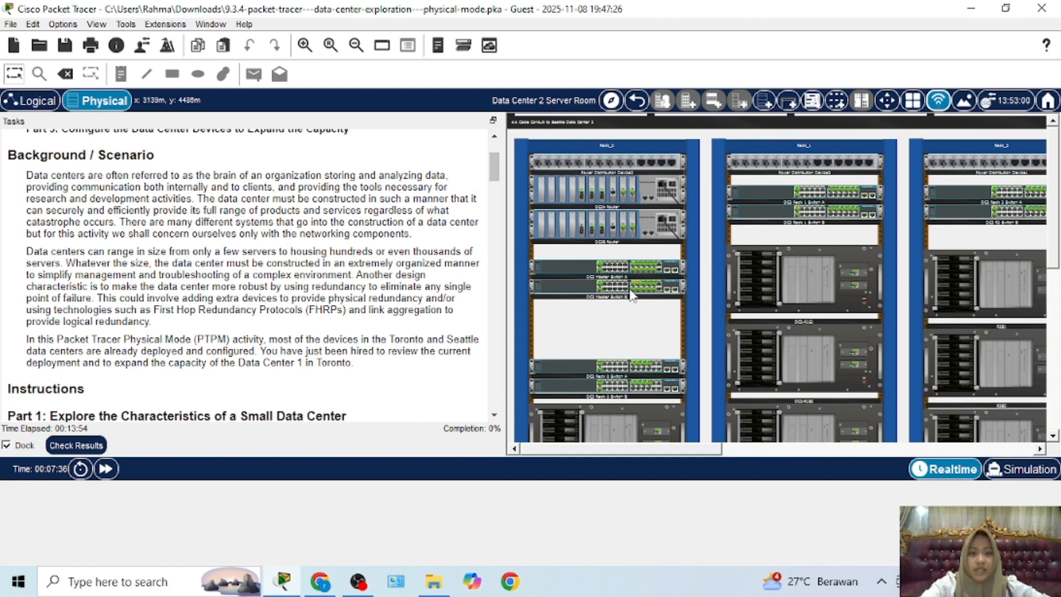
Examine the rack layout and cabling in the Data Center 2 Server Room from the routers down to the servers
{"action": "scroll", "coordinate": [631, 288], "scroll_direction": "down", "scroll_amount": 3}
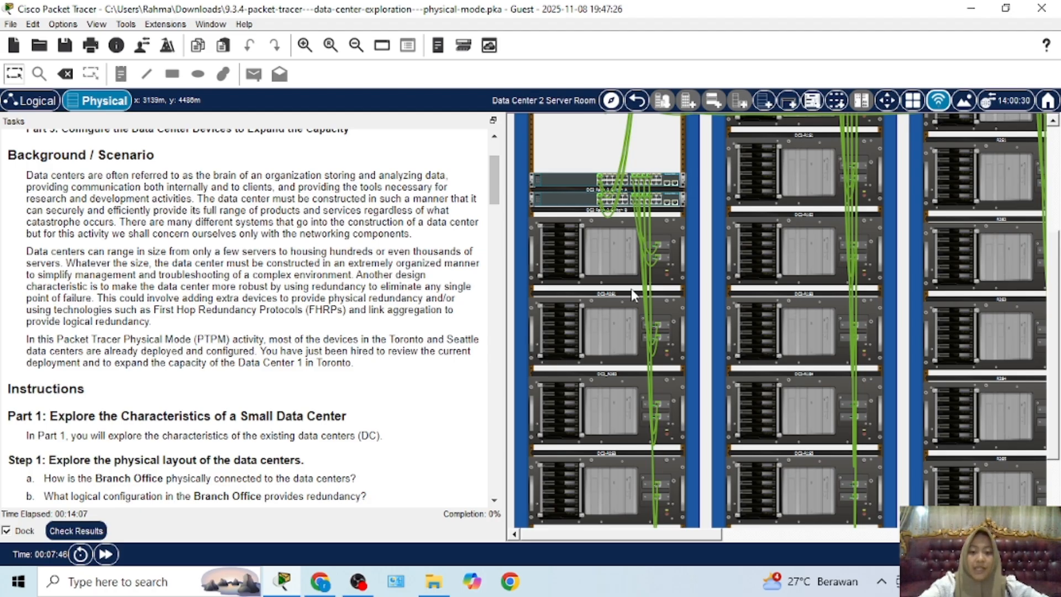
{"action": "scroll", "coordinate": [712, 283], "scroll_direction": "up", "scroll_amount": 2}
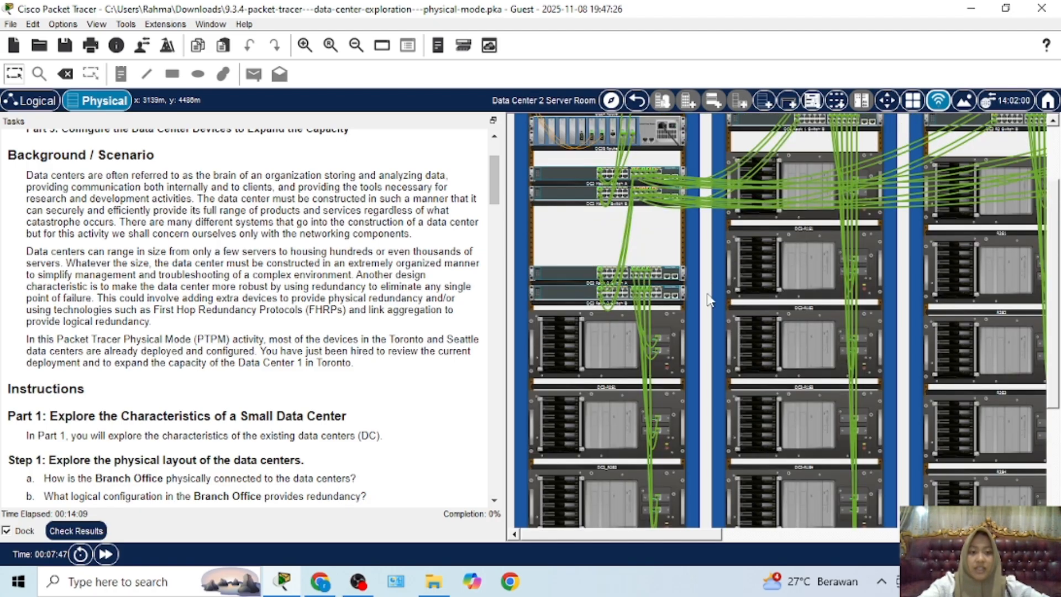
{"action": "scroll", "coordinate": [710, 300], "scroll_direction": "up", "scroll_amount": 2}
{"action": "scroll", "coordinate": [760, 326], "scroll_direction": "down", "scroll_amount": 6}
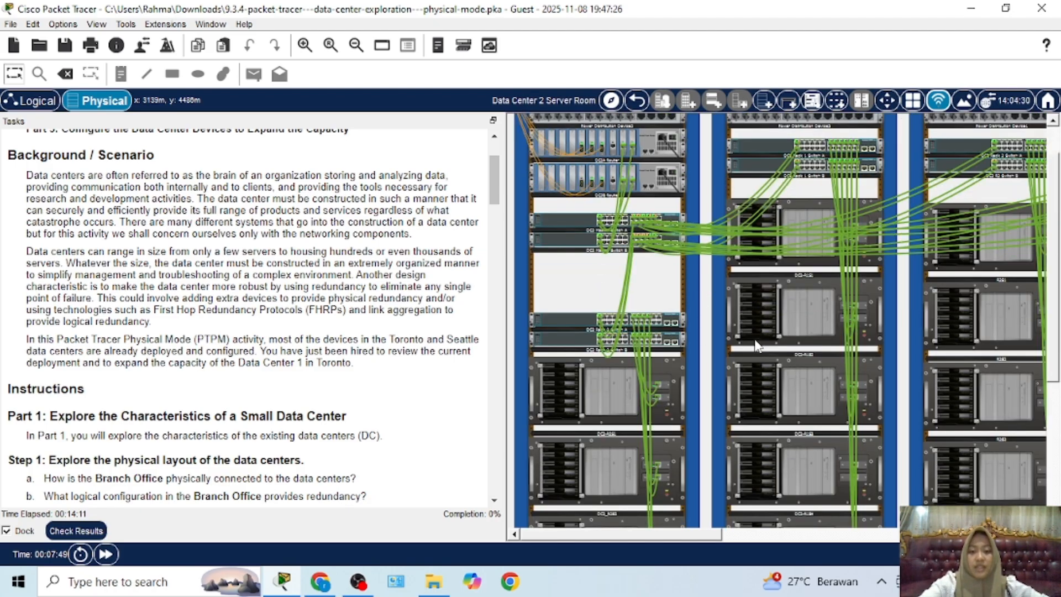
Highlight the Step 1 question on why the physical organization of the data center devices is important
{"action": "scroll", "coordinate": [45, 238], "scroll_direction": "down", "scroll_amount": 5}
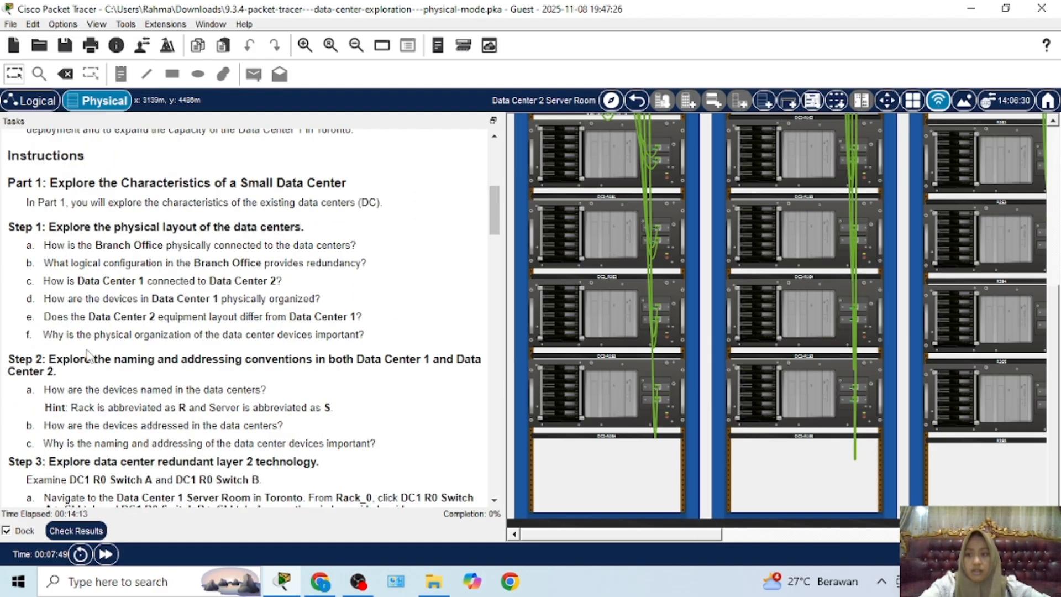
{"action": "left_click_drag", "start_coordinate": [50, 287], "coordinate": [141, 289]}
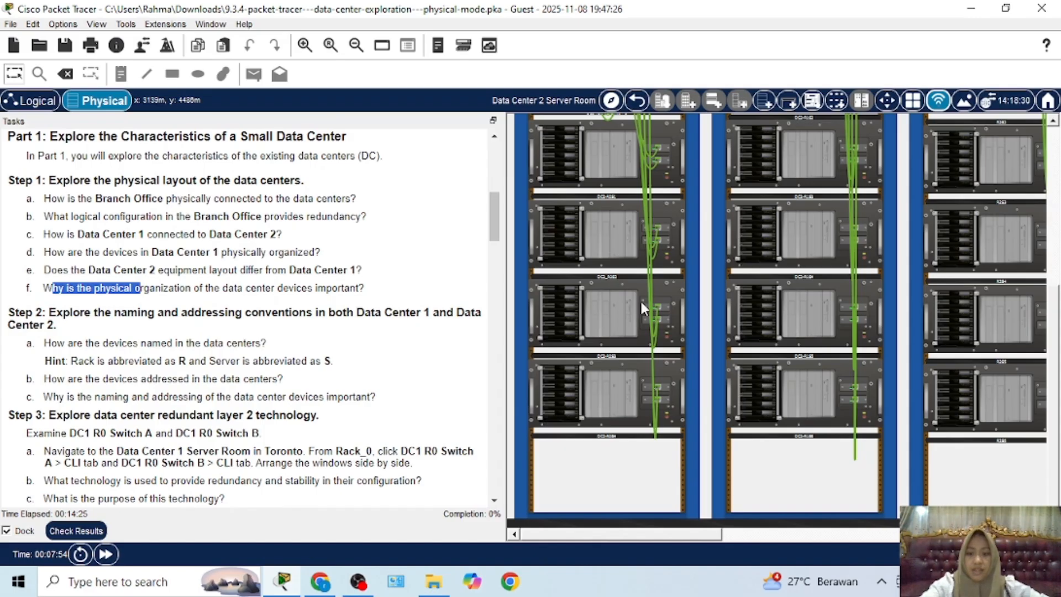
{"action": "mouse_move", "coordinate": [624, 316]}
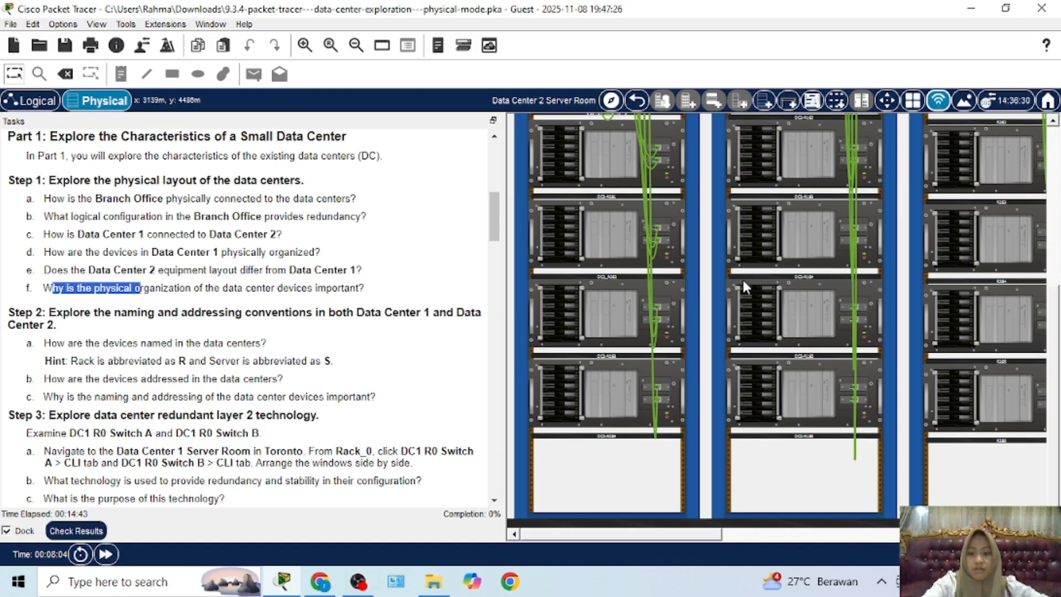
Bring up the Step 2 instructions on naming and addressing conventions and highlight the word Center in their heading
{"action": "scroll", "coordinate": [702, 486], "scroll_direction": "up", "scroll_amount": 3}
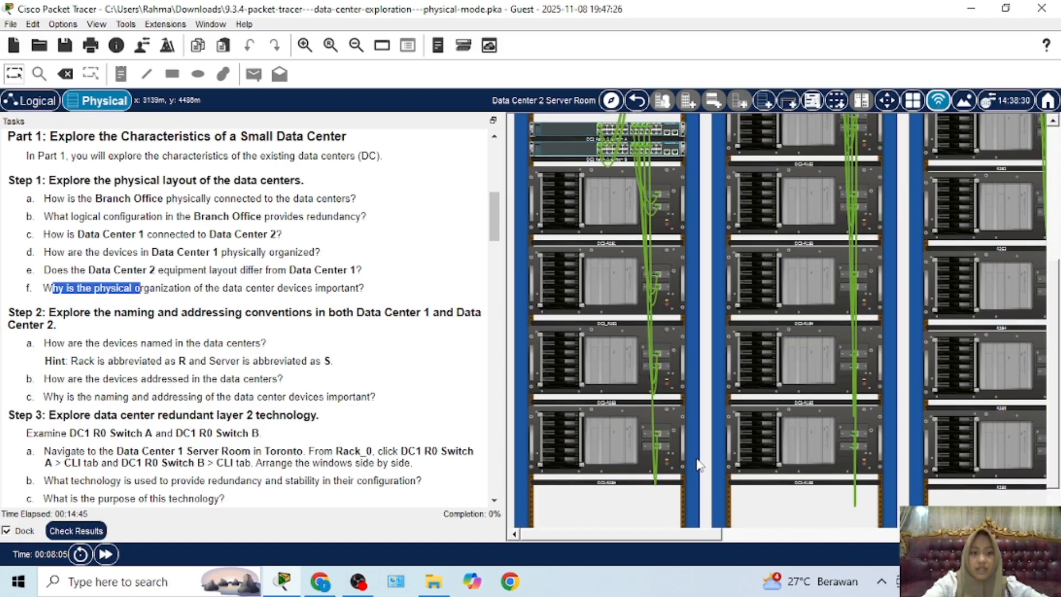
{"action": "scroll", "coordinate": [189, 292], "scroll_direction": "down", "scroll_amount": 3}
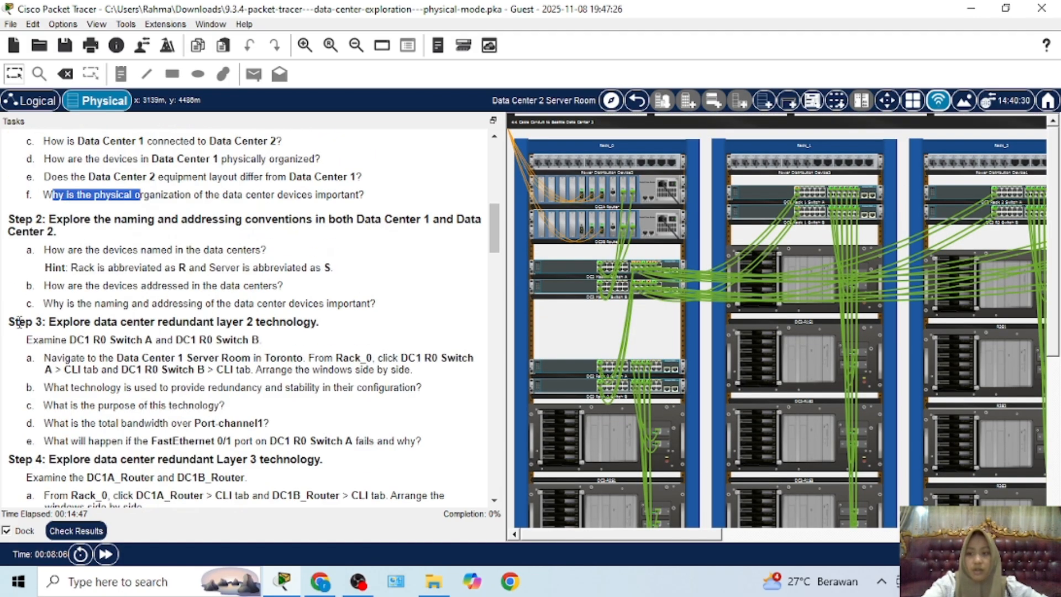
{"action": "left_click_drag", "start_coordinate": [7, 233], "coordinate": [47, 232]}
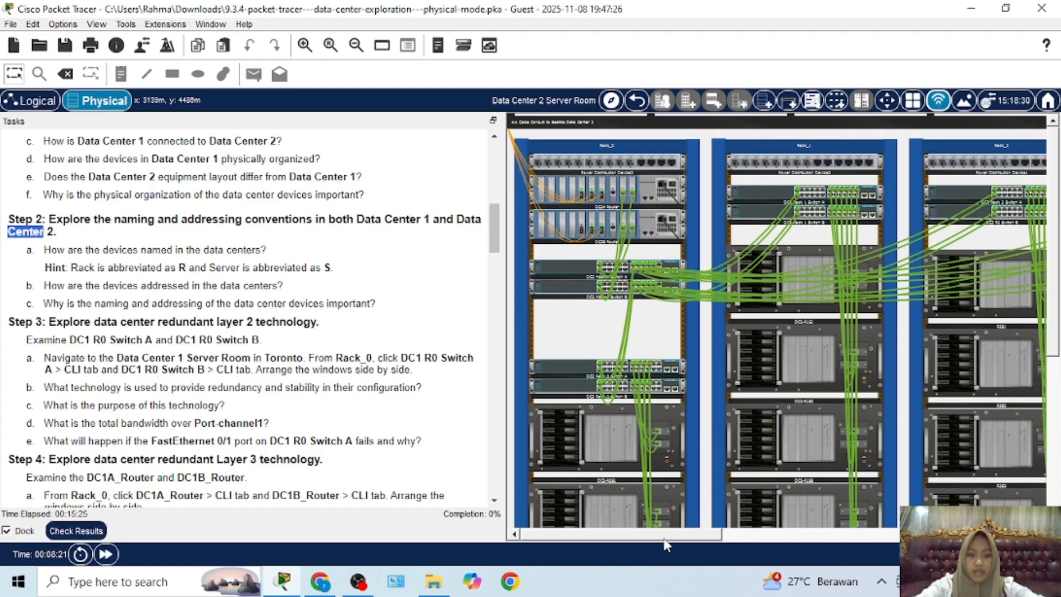
Examine the device names and cabling across the Data Center 2 Server Room, from Rack_0 through Rack_4 and down to the lowest servers
{"action": "left_click_drag", "start_coordinate": [666, 536], "coordinate": [798, 536]}
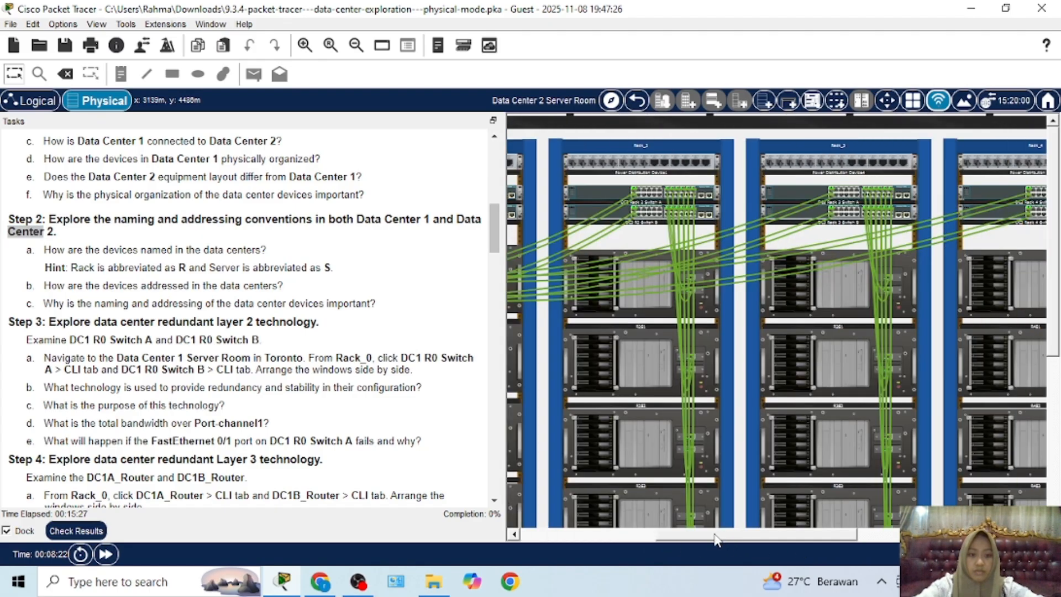
{"action": "left_click_drag", "start_coordinate": [716, 536], "coordinate": [955, 536]}
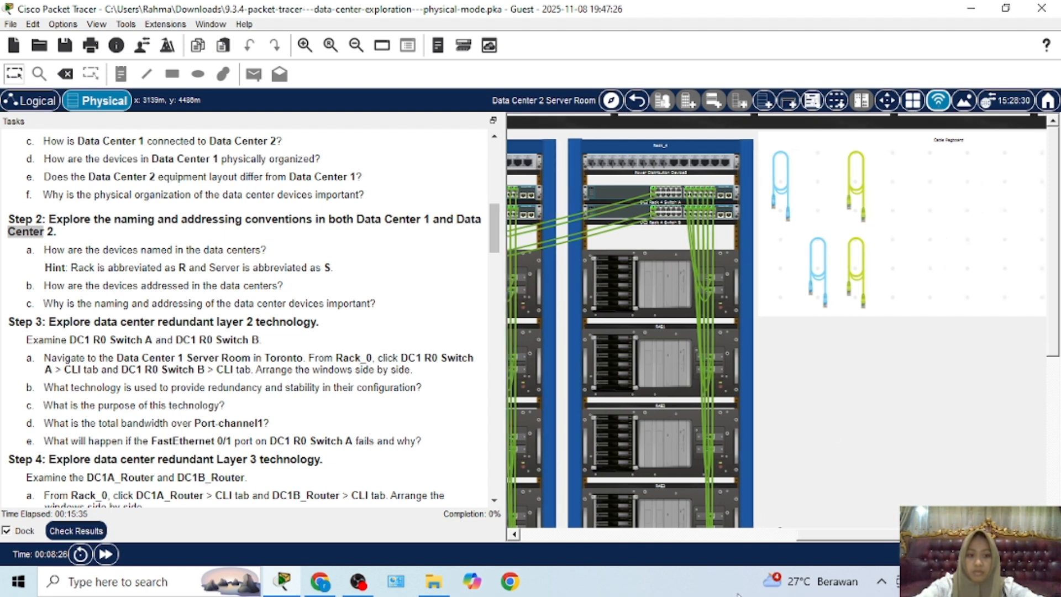
{"action": "left_click_drag", "start_coordinate": [820, 539], "coordinate": [511, 530]}
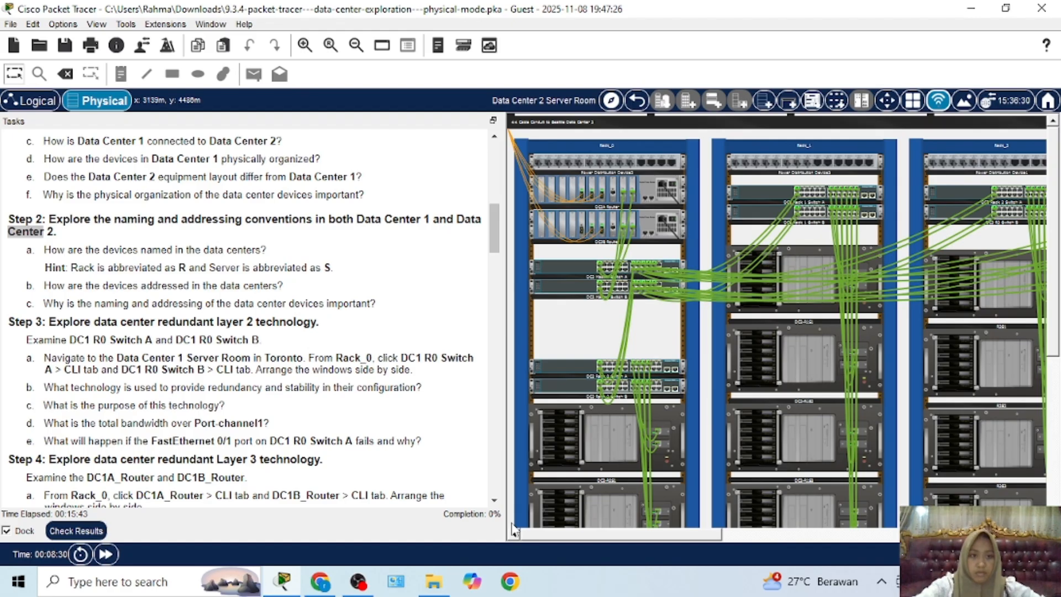
{"action": "scroll", "coordinate": [671, 482], "scroll_direction": "down", "scroll_amount": 5}
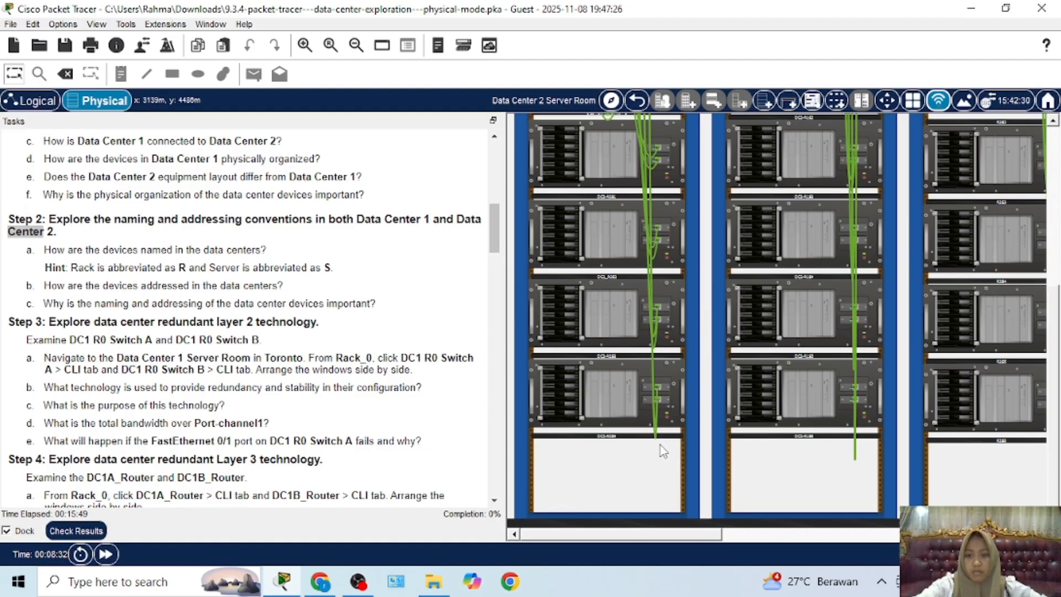
{"action": "scroll", "coordinate": [663, 450], "scroll_direction": "up", "scroll_amount": 5}
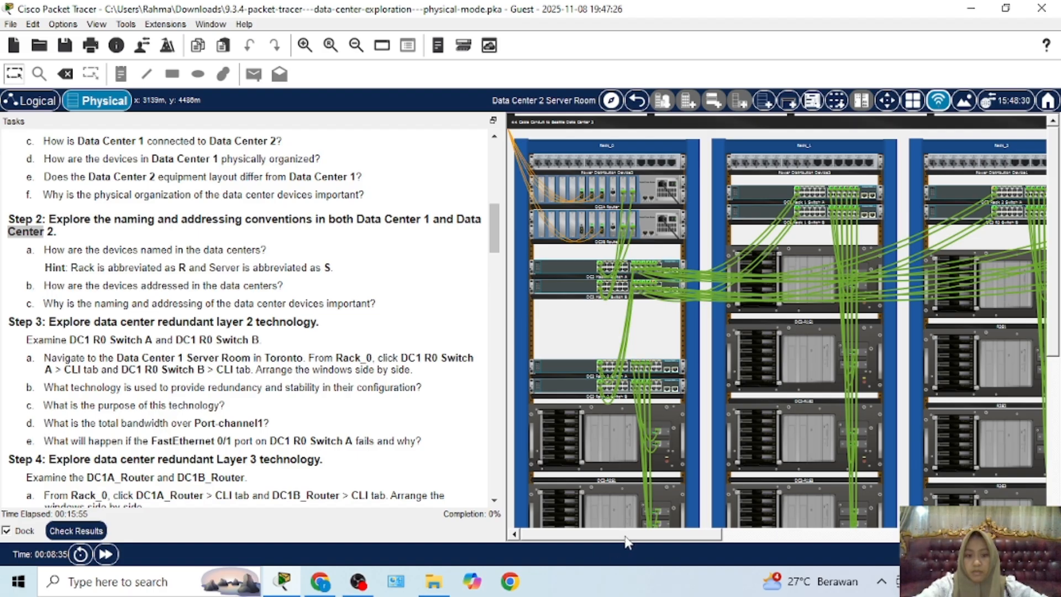
{"action": "left_click_drag", "start_coordinate": [635, 536], "coordinate": [606, 539]}
{"action": "left_click_drag", "start_coordinate": [757, 498], "coordinate": [694, 489]}
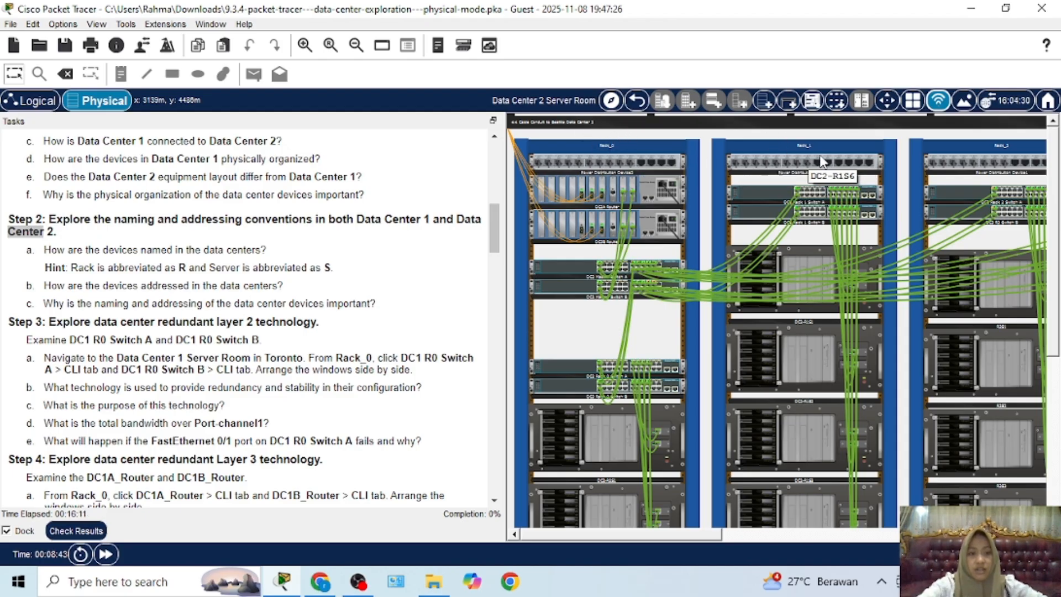
{"action": "scroll", "coordinate": [751, 497], "scroll_direction": "down", "scroll_amount": 3}
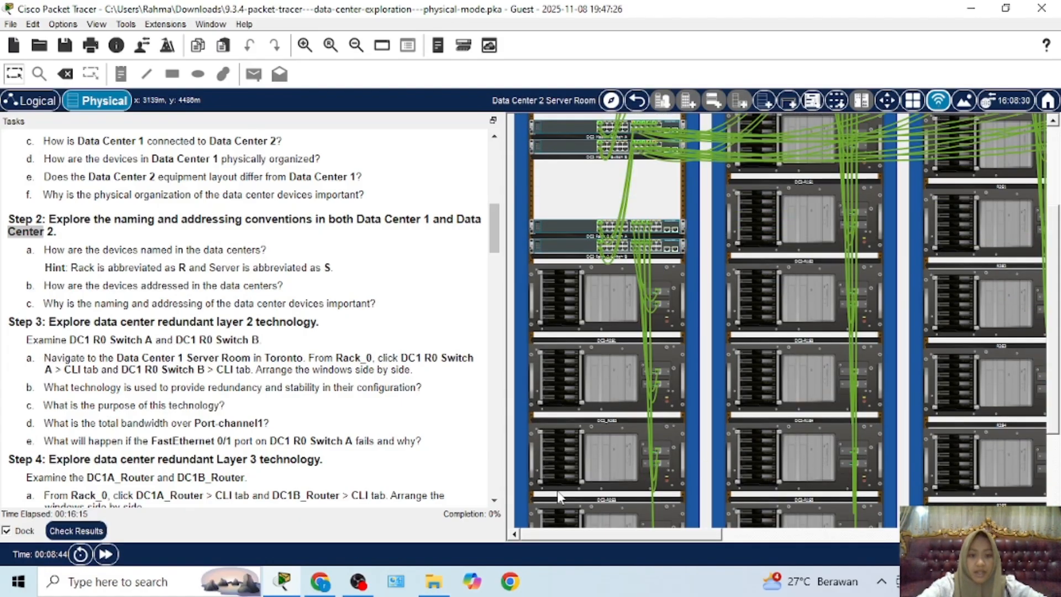
{"action": "scroll", "coordinate": [606, 481], "scroll_direction": "down", "scroll_amount": 3}
{"action": "left_click_drag", "start_coordinate": [641, 543], "coordinate": [955, 536]}
{"action": "scroll", "coordinate": [718, 480], "scroll_direction": "up", "scroll_amount": 5}
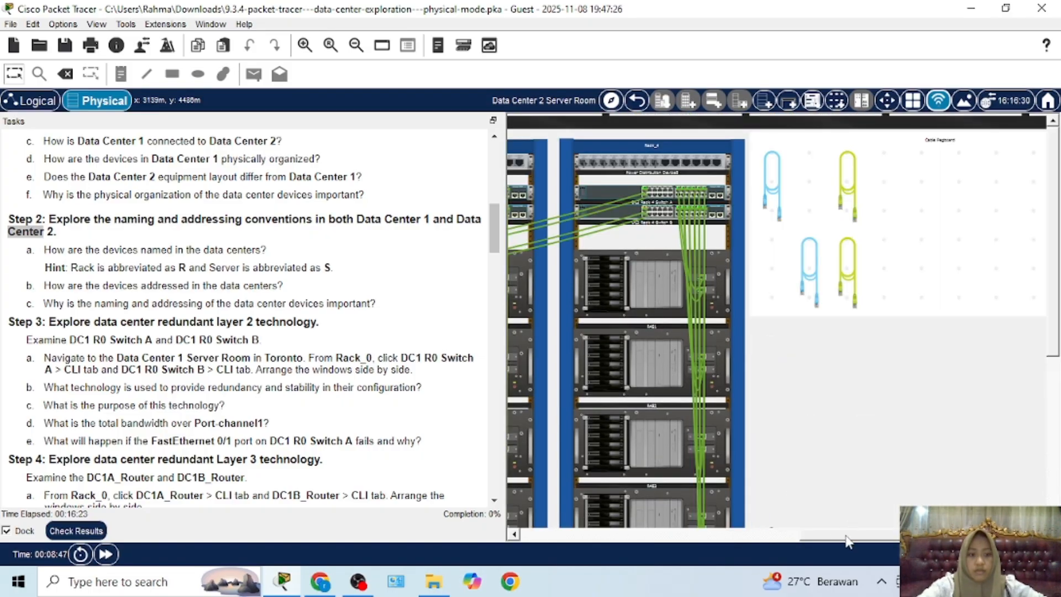
{"action": "left_click_drag", "start_coordinate": [845, 535], "coordinate": [479, 536]}
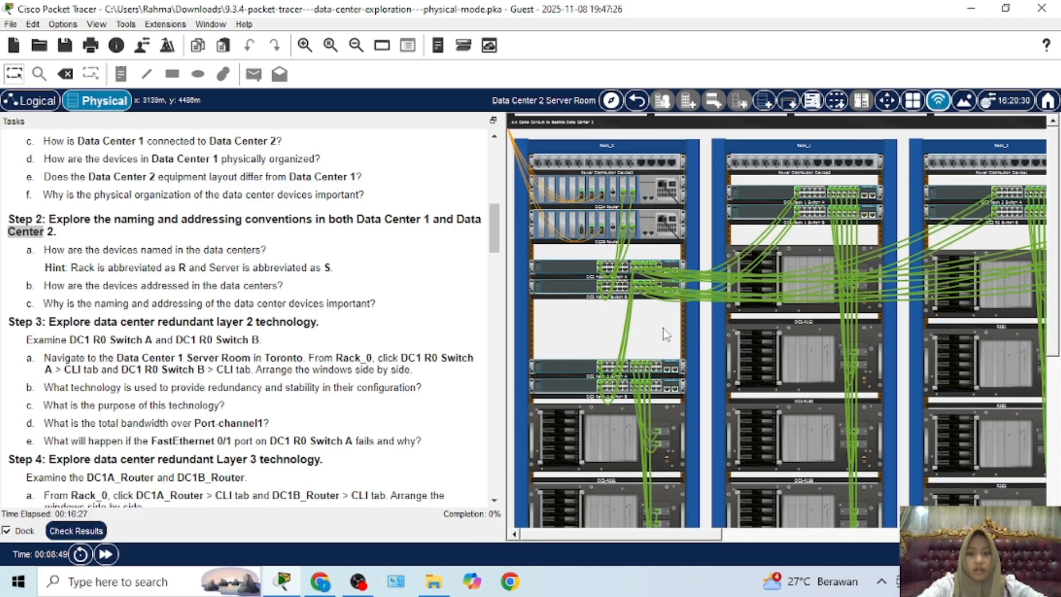
Go up one level to the Seattle Data Center 2 building and examine its floor layout
{"action": "left_click", "coordinate": [637, 102]}
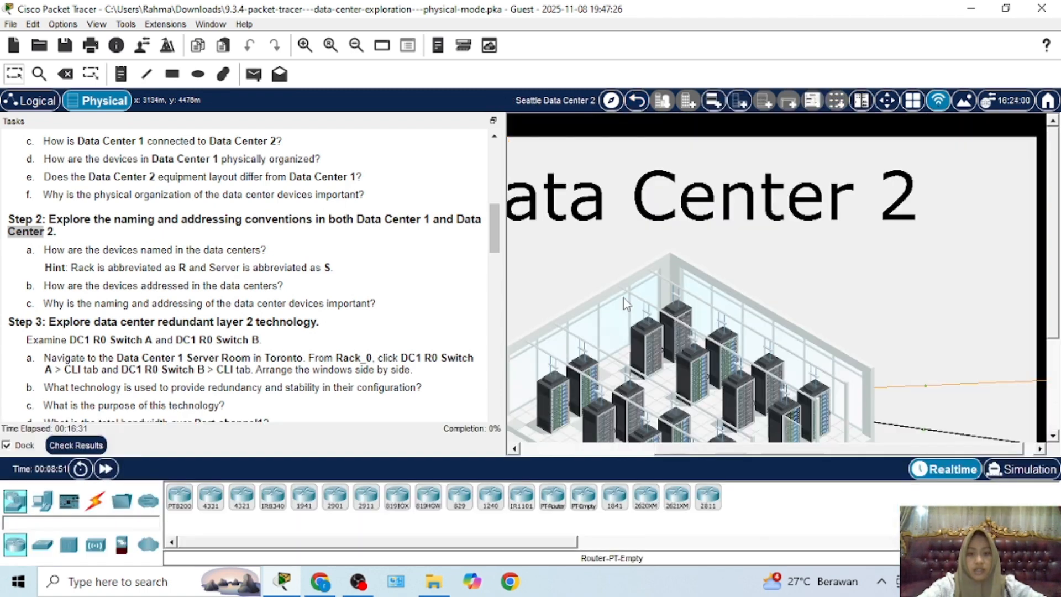
{"action": "scroll", "coordinate": [634, 351], "scroll_direction": "down", "scroll_amount": 3}
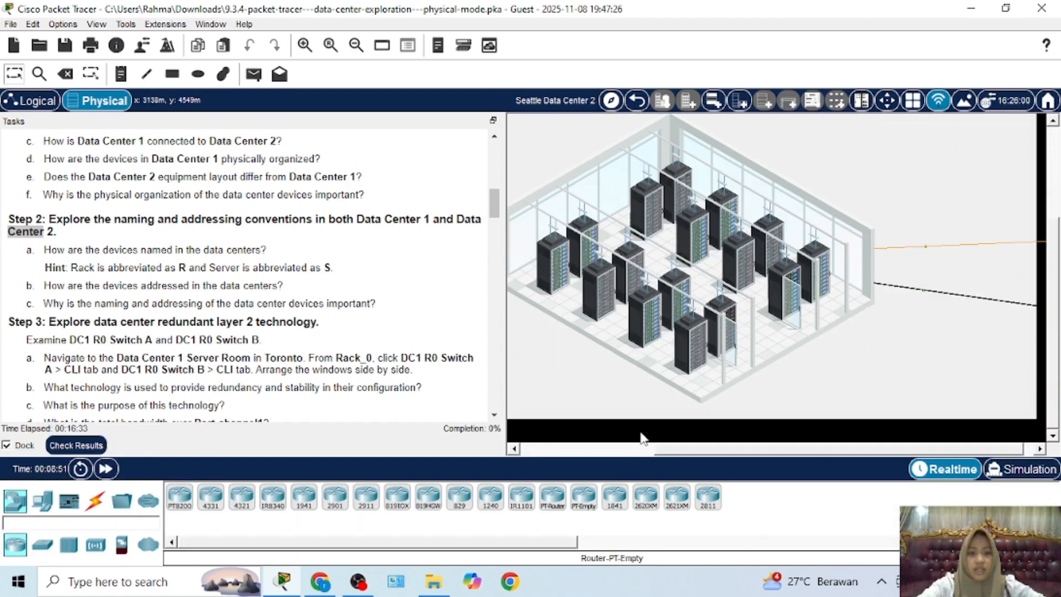
{"action": "left_click_drag", "start_coordinate": [744, 455], "coordinate": [537, 436]}
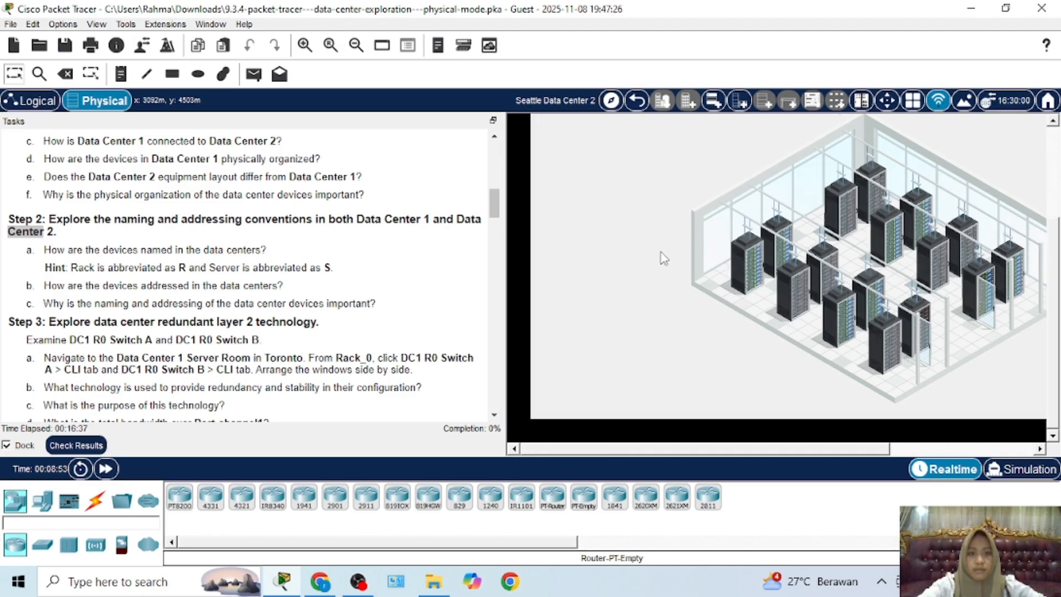
{"action": "scroll", "coordinate": [661, 253], "scroll_direction": "up", "scroll_amount": 3}
Go back up to the intercity map and open the Data Center 1 Server Room in Toronto
{"action": "left_click", "coordinate": [638, 103]}
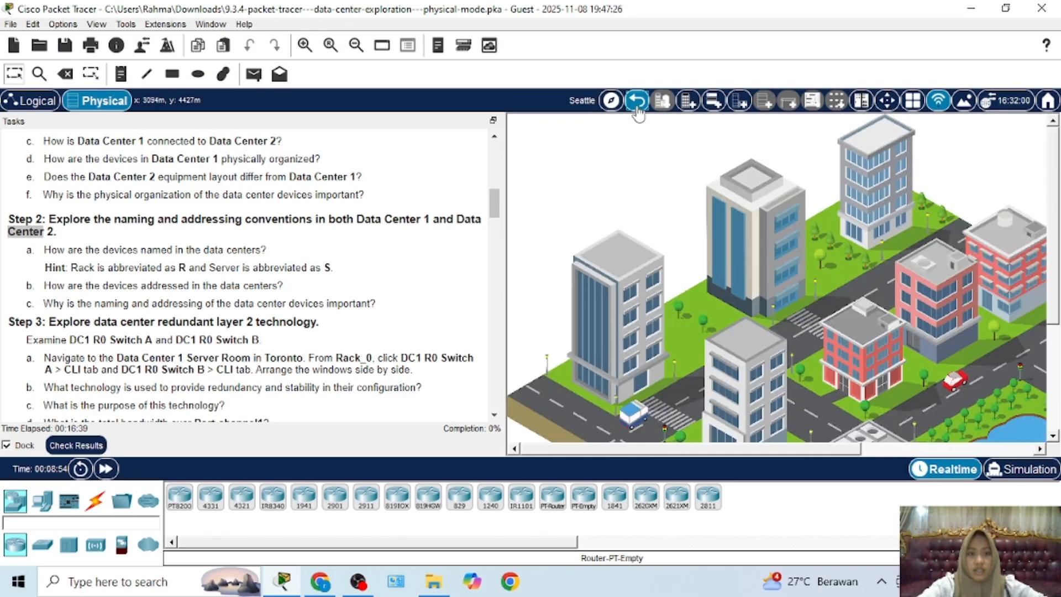
{"action": "left_click", "coordinate": [638, 102]}
{"action": "left_click_drag", "start_coordinate": [670, 452], "coordinate": [877, 448]}
{"action": "left_click", "coordinate": [940, 414]}
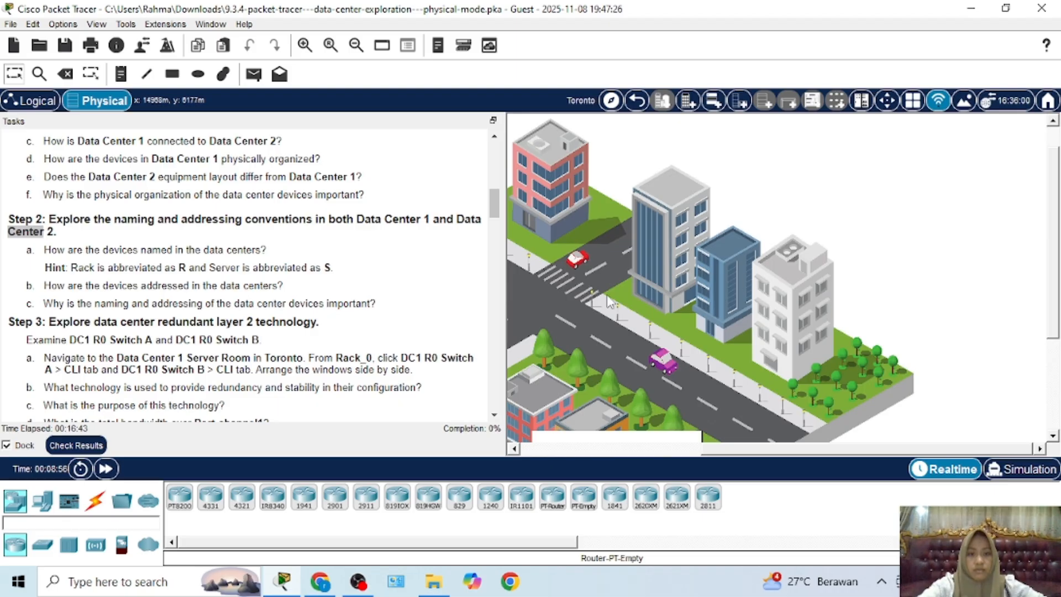
{"action": "scroll", "coordinate": [823, 311], "scroll_direction": "down", "scroll_amount": 3}
{"action": "left_click_drag", "start_coordinate": [711, 459], "coordinate": [643, 459]}
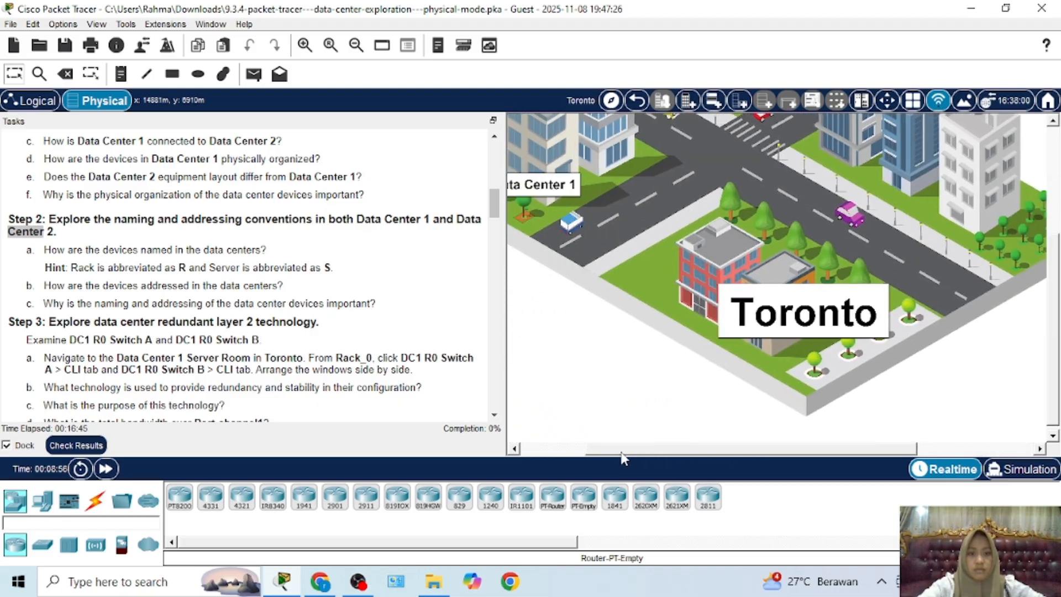
{"action": "left_click", "coordinate": [668, 245]}
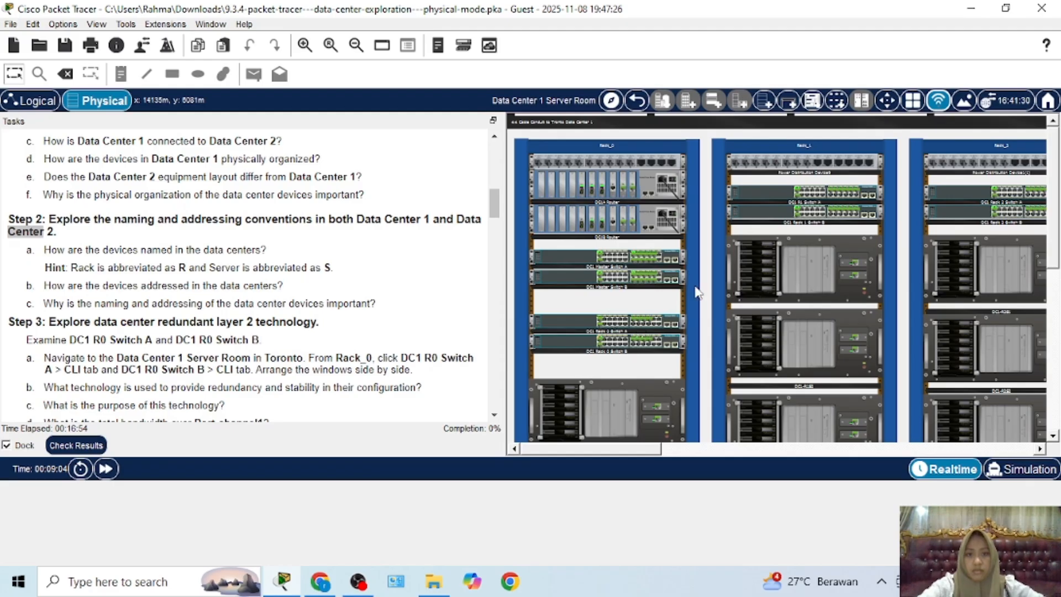
{"action": "scroll", "coordinate": [700, 403], "scroll_direction": "down", "scroll_amount": 9}
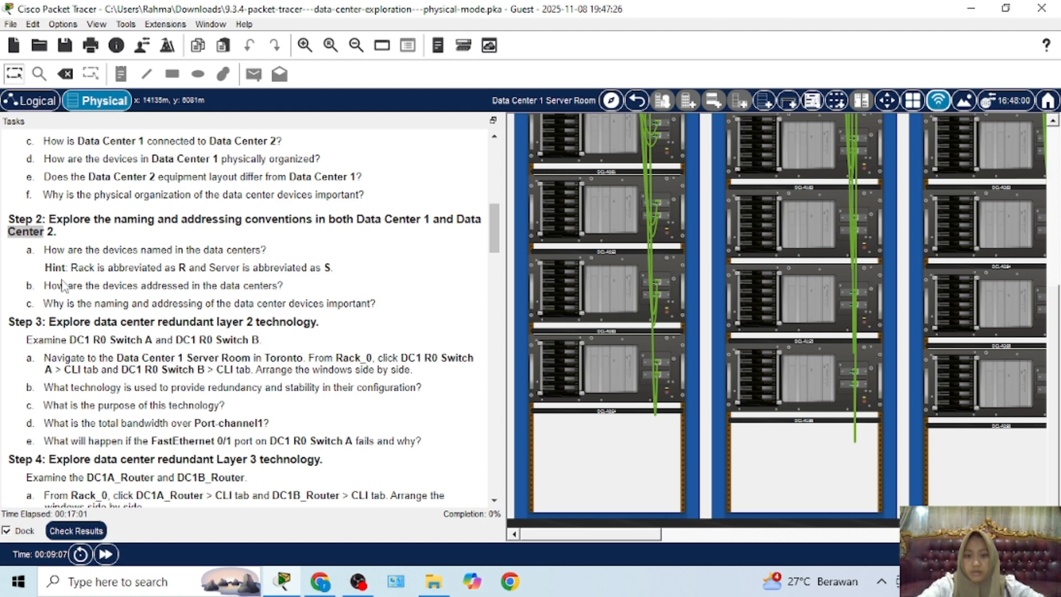
{"action": "scroll", "coordinate": [657, 364], "scroll_direction": "up", "scroll_amount": 5}
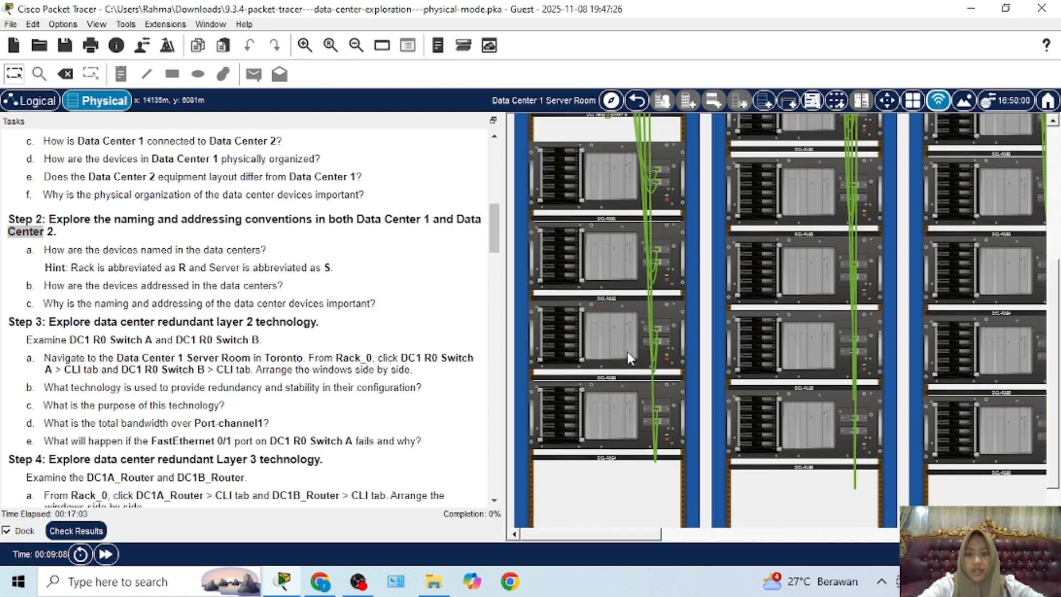
{"action": "scroll", "coordinate": [630, 346], "scroll_direction": "up", "scroll_amount": 2}
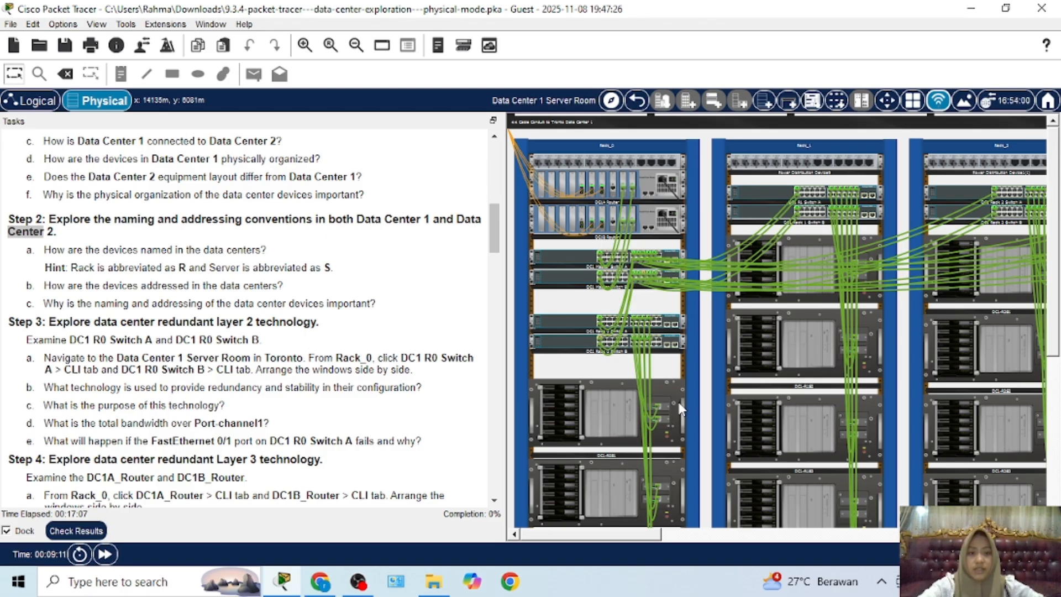
{"action": "scroll", "coordinate": [680, 409], "scroll_direction": "down", "scroll_amount": 5}
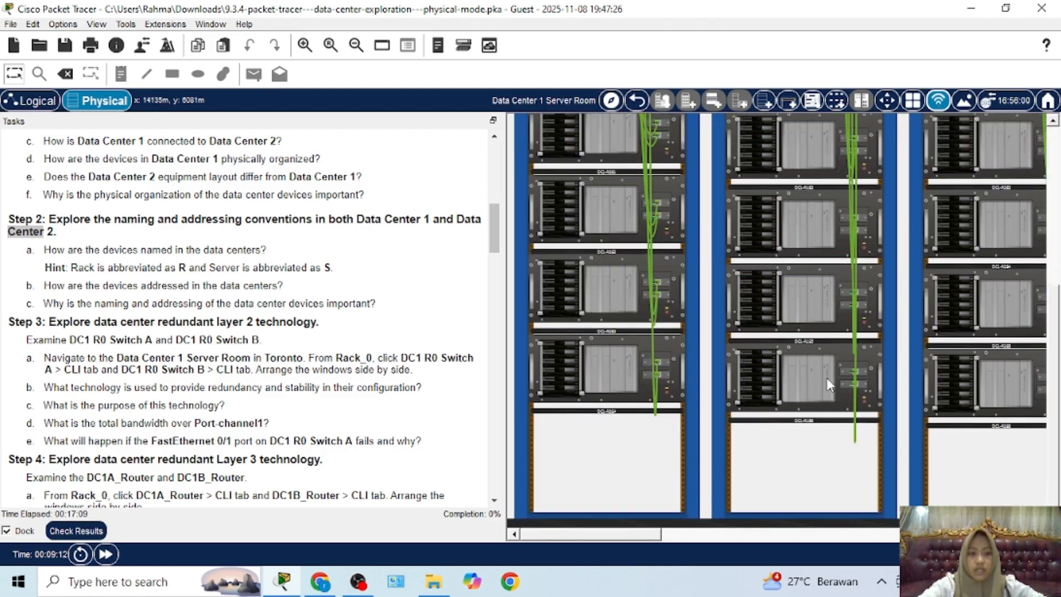
{"action": "scroll", "coordinate": [690, 293], "scroll_direction": "up", "scroll_amount": 5}
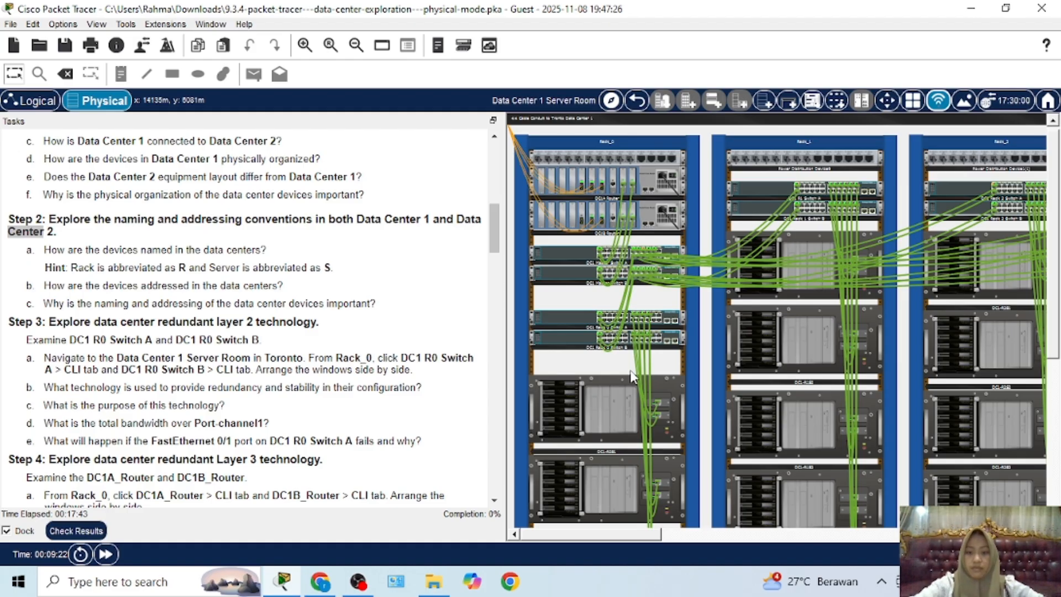
{"action": "mouse_move", "coordinate": [641, 343]}
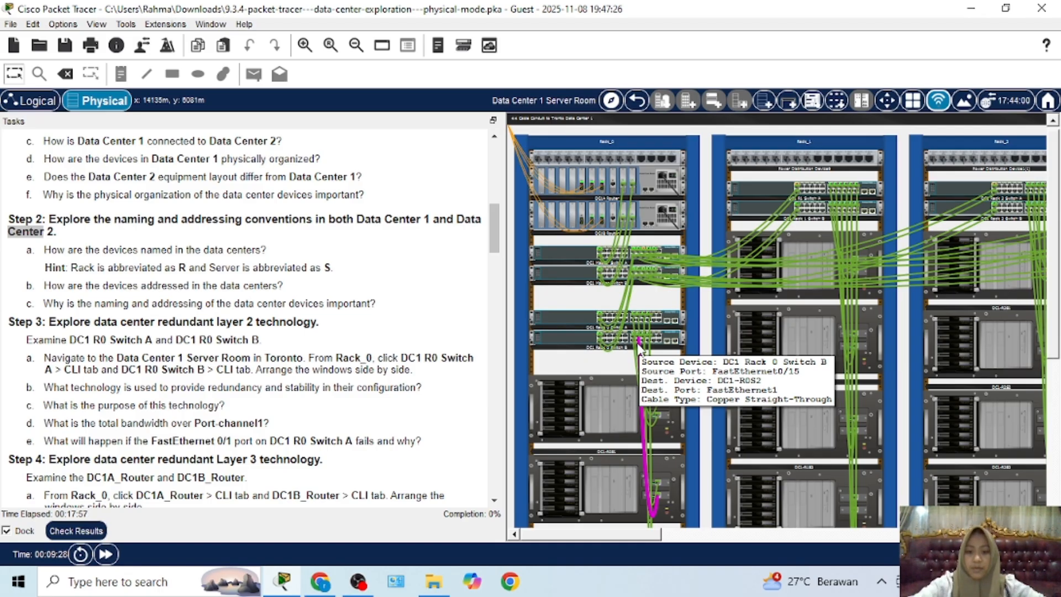
{"action": "mouse_move", "coordinate": [699, 375]}
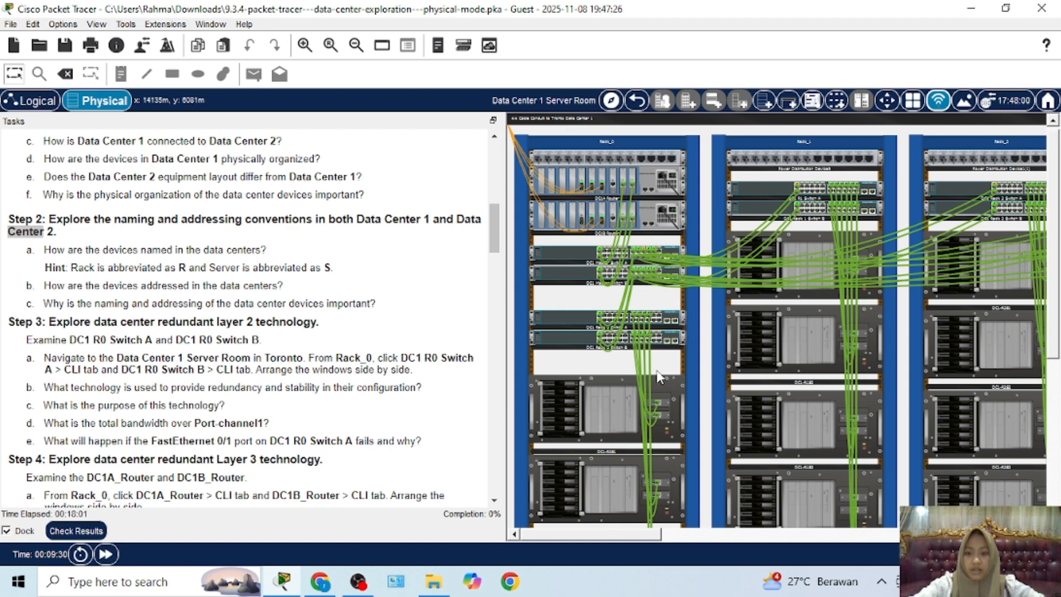
{"action": "scroll", "coordinate": [658, 376], "scroll_direction": "down", "scroll_amount": 2}
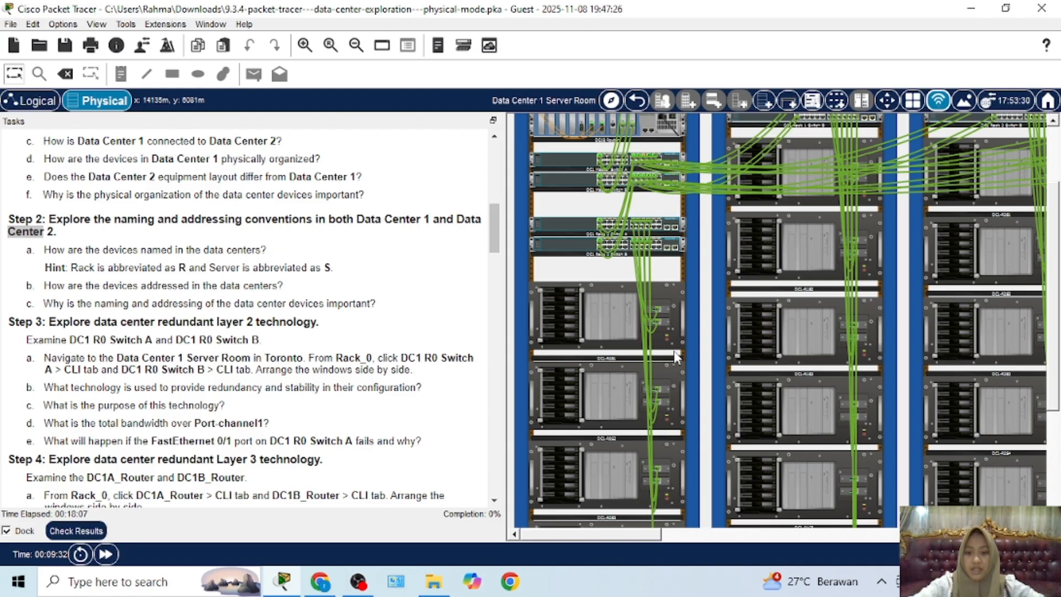
{"action": "scroll", "coordinate": [674, 354], "scroll_direction": "up", "scroll_amount": 3}
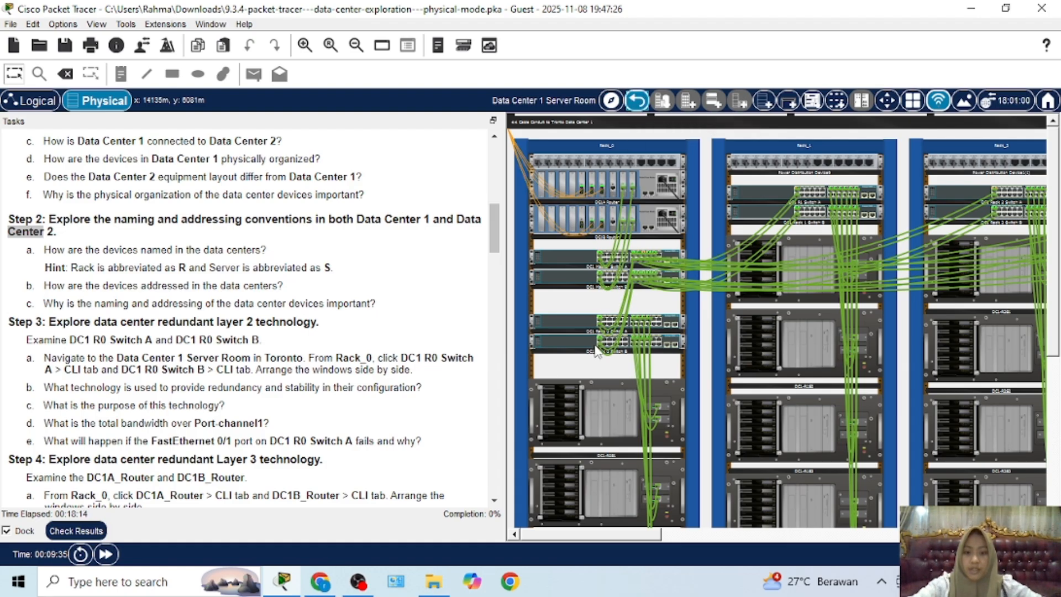
Return to the Toronto Data Center 1 building view and review the Step 2 questions on device naming and addressing
{"action": "scroll", "coordinate": [216, 293], "scroll_direction": "up", "scroll_amount": 2}
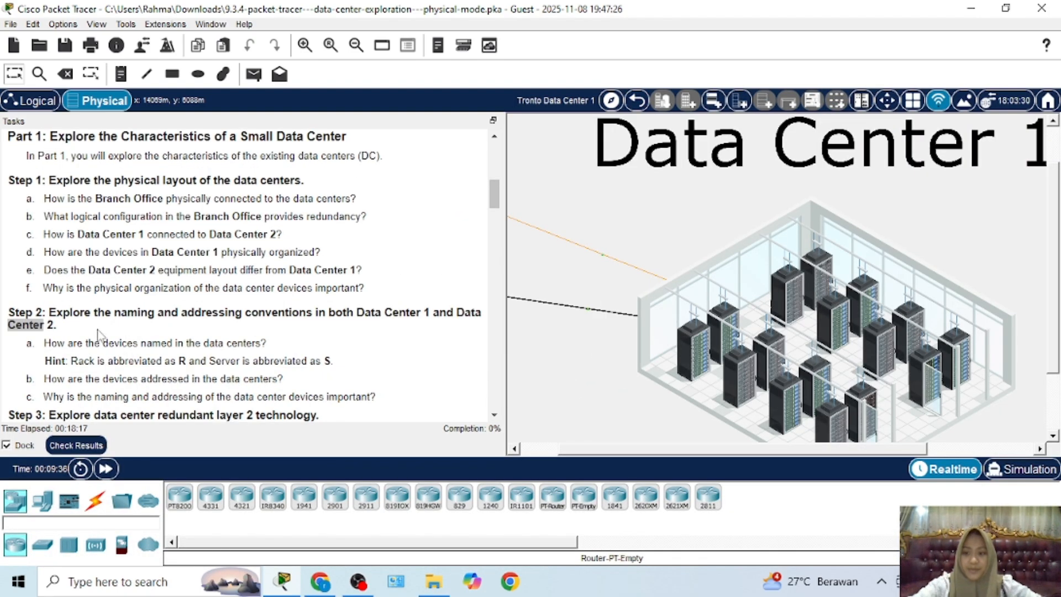
{"action": "scroll", "coordinate": [62, 358], "scroll_direction": "down", "scroll_amount": 1}
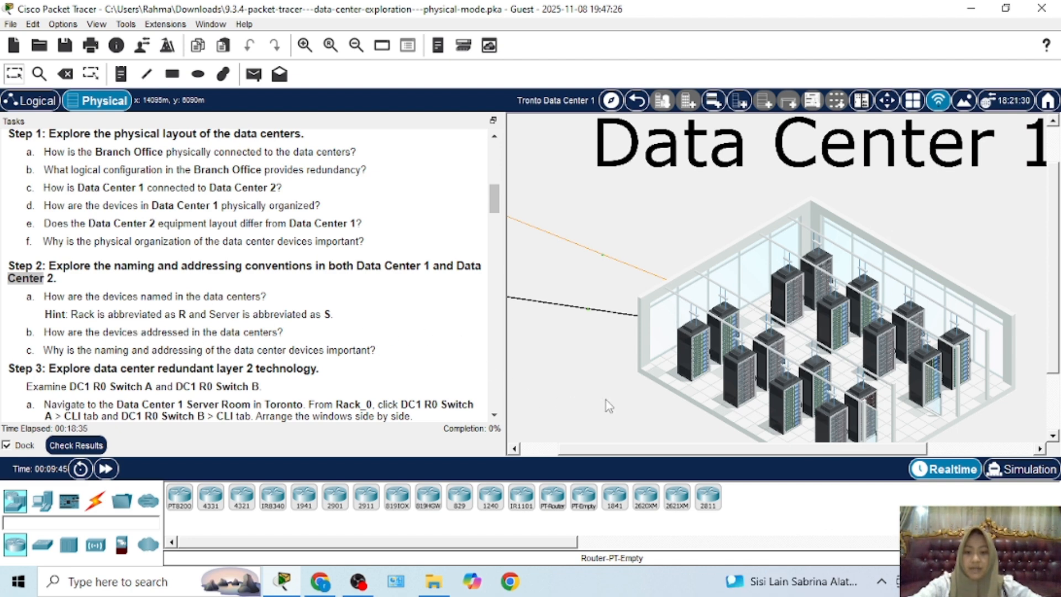
{"action": "left_click_drag", "start_coordinate": [604, 450], "coordinate": [650, 450]}
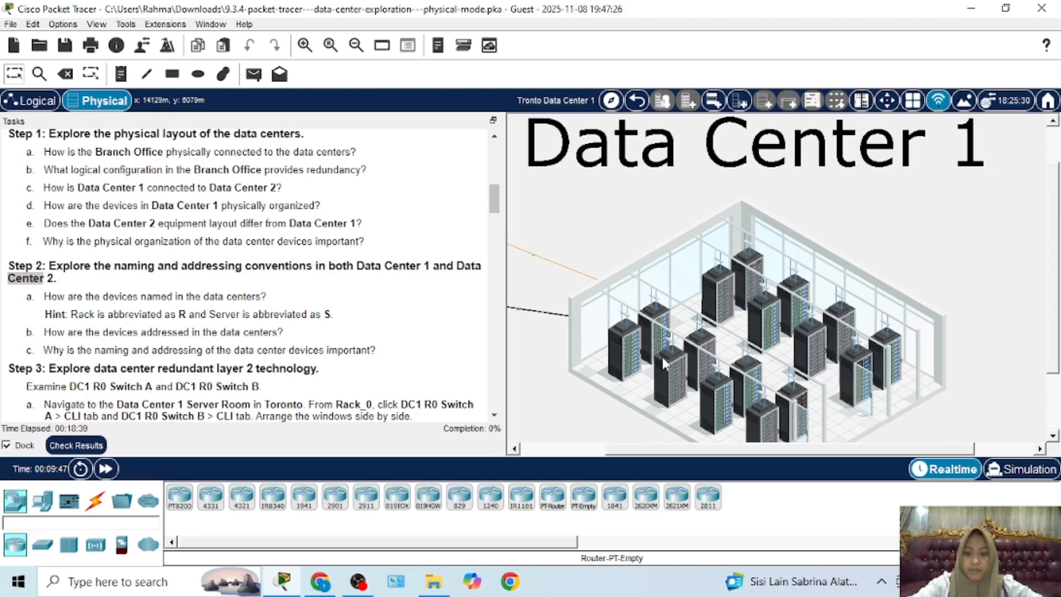
{"action": "scroll", "coordinate": [663, 364], "scroll_direction": "up", "scroll_amount": 1}
{"action": "scroll", "coordinate": [663, 365], "scroll_direction": "down", "scroll_amount": 4}
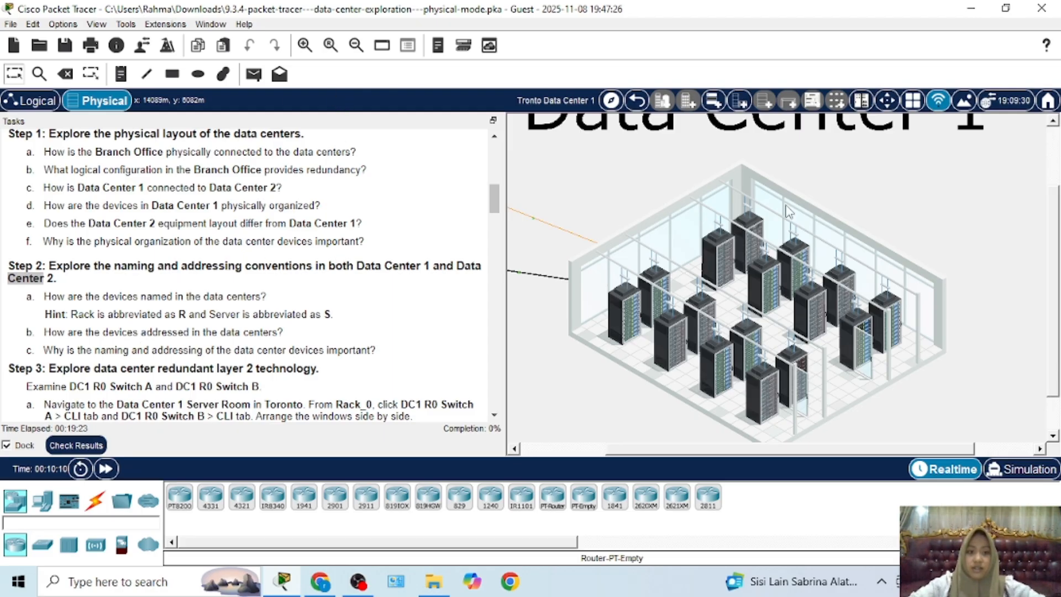
{"action": "scroll", "coordinate": [786, 211], "scroll_direction": "up", "scroll_amount": 2}
{"action": "scroll", "coordinate": [757, 393], "scroll_direction": "down", "scroll_amount": 4}
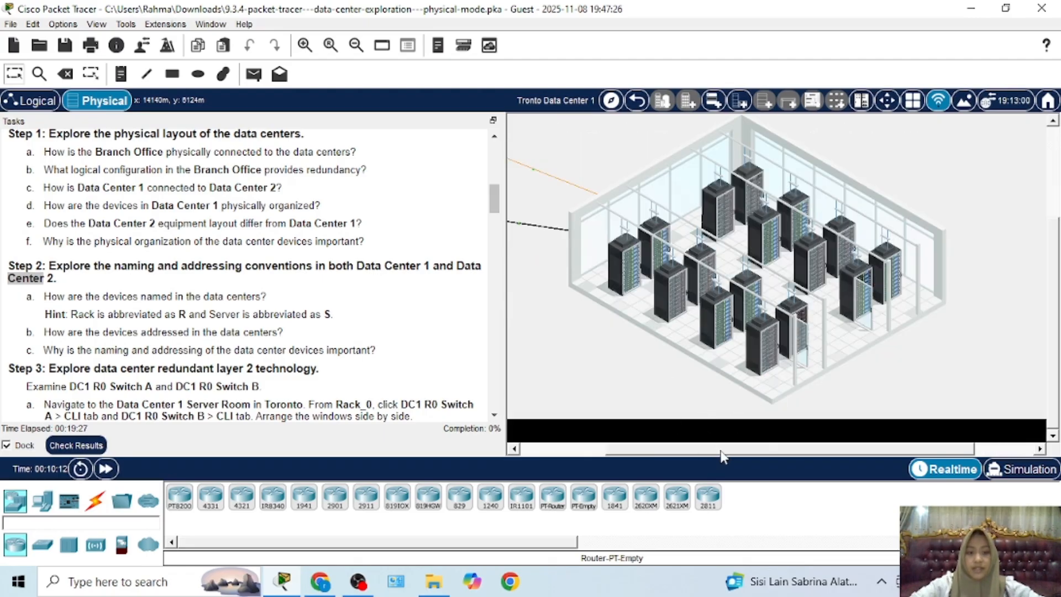
{"action": "left_click_drag", "start_coordinate": [721, 452], "coordinate": [783, 451]}
{"action": "scroll", "coordinate": [694, 362], "scroll_direction": "up", "scroll_amount": 3}
{"action": "scroll", "coordinate": [671, 350], "scroll_direction": "down", "scroll_amount": 2}
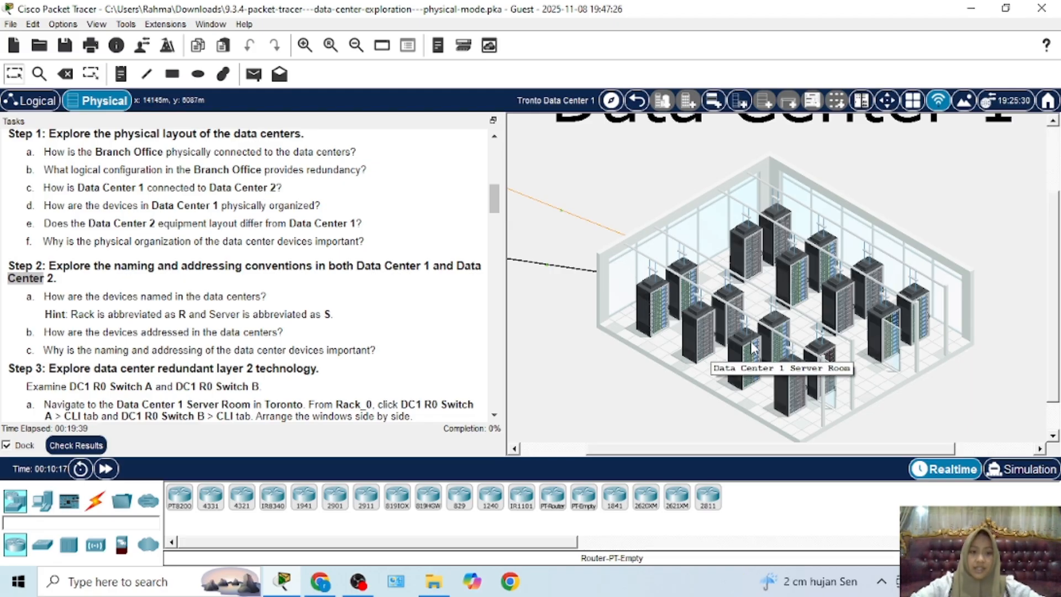
{"action": "scroll", "coordinate": [751, 340], "scroll_direction": "up", "scroll_amount": 2}
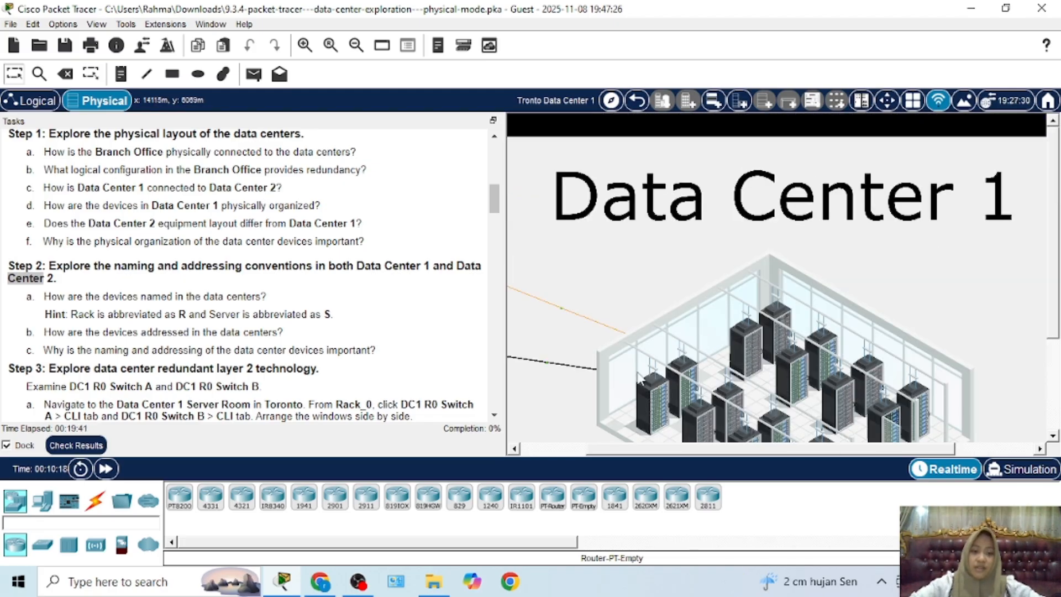
Go up one level to the Toronto city view and review the Step 3 questions on layer 2 redundancy
{"action": "scroll", "coordinate": [729, 357], "scroll_direction": "down", "scroll_amount": 2}
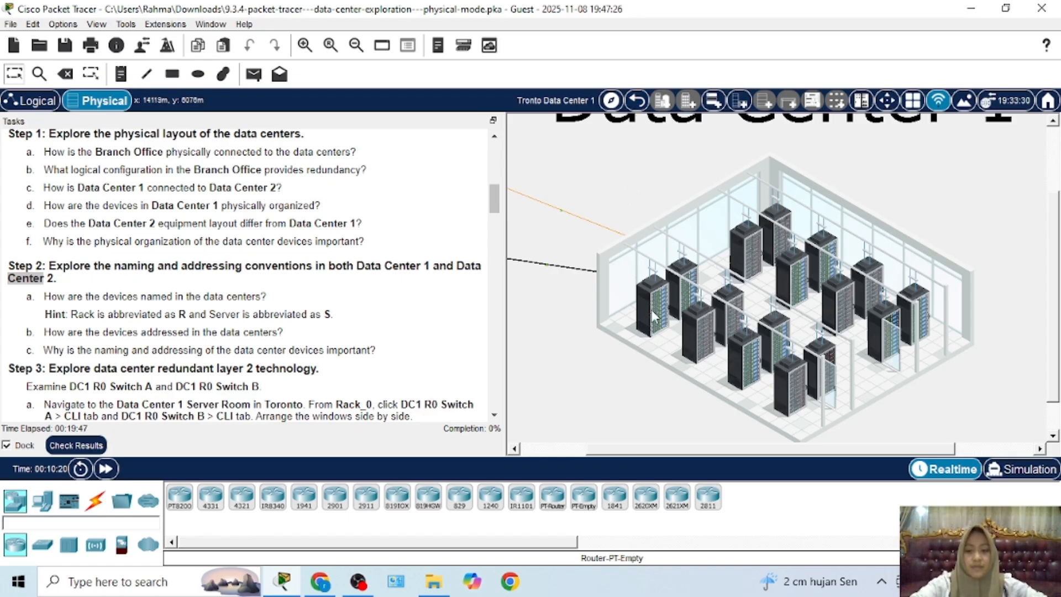
{"action": "left_click", "coordinate": [638, 104]}
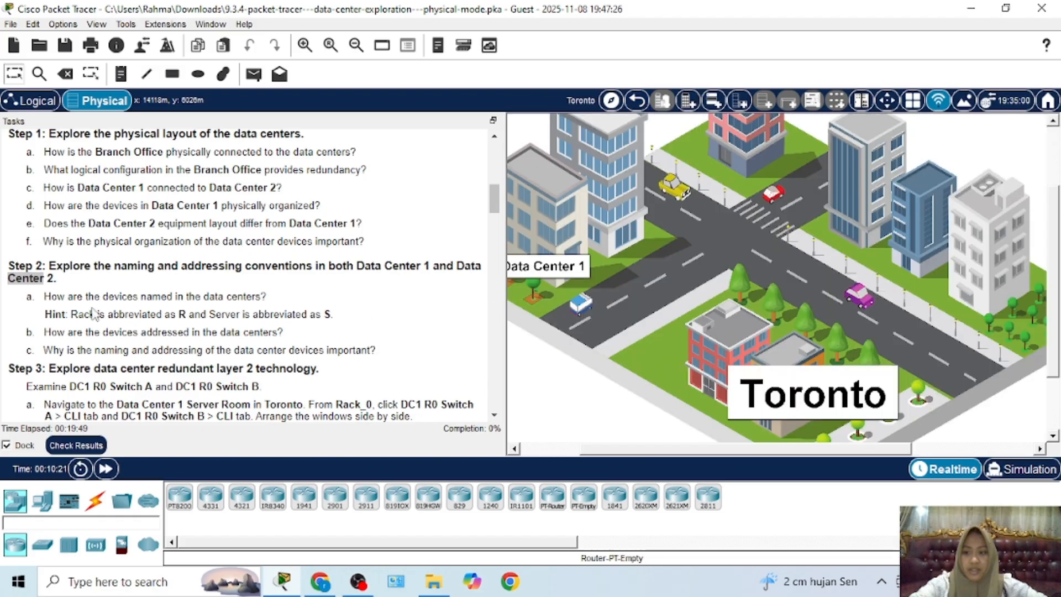
{"action": "scroll", "coordinate": [166, 301], "scroll_direction": "down", "scroll_amount": 4}
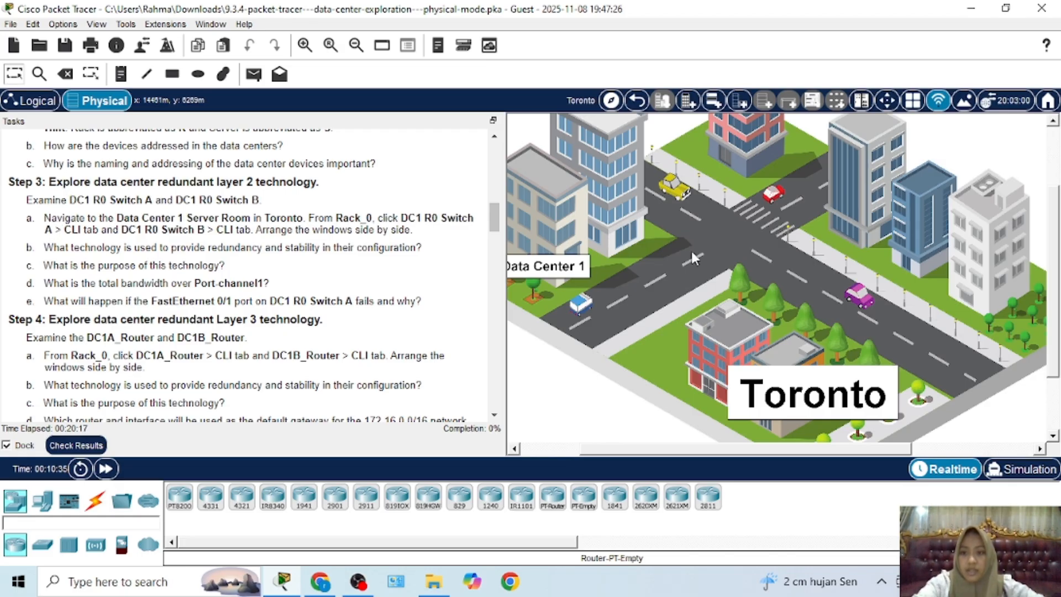
Open the Data Center 1 Server Room in Toronto and locate DC1 Rack 0 Switch A and Switch B in Rack_0
{"action": "left_click", "coordinate": [590, 213]}
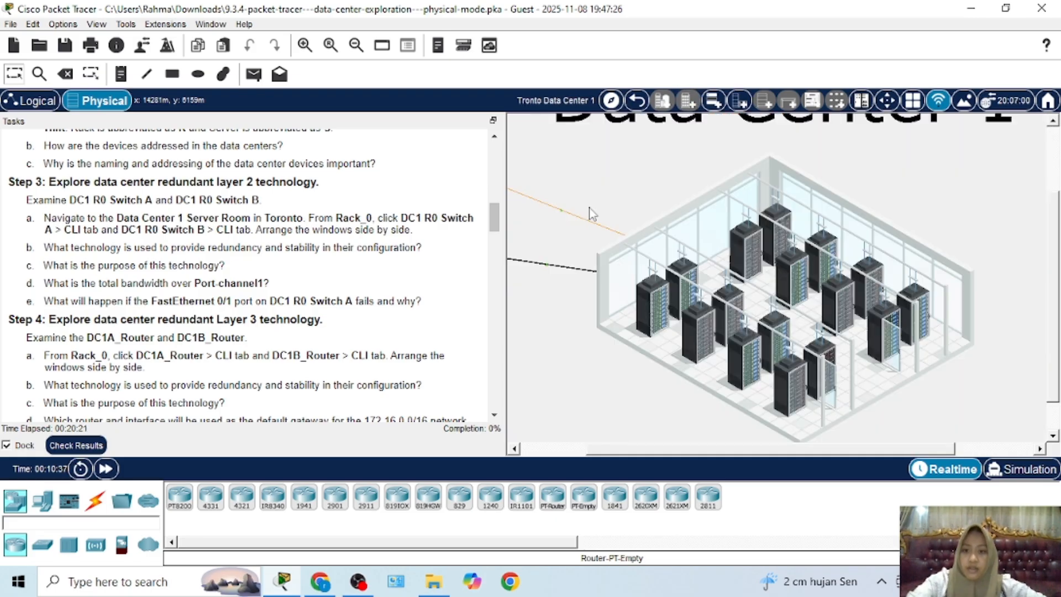
{"action": "left_click", "coordinate": [696, 295]}
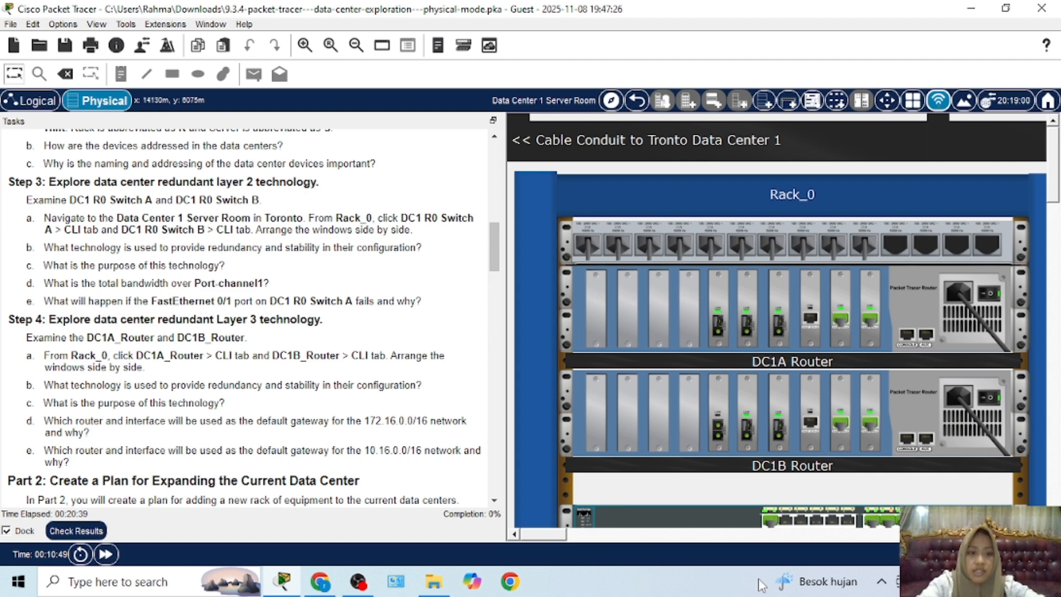
{"action": "left_click", "coordinate": [804, 470]}
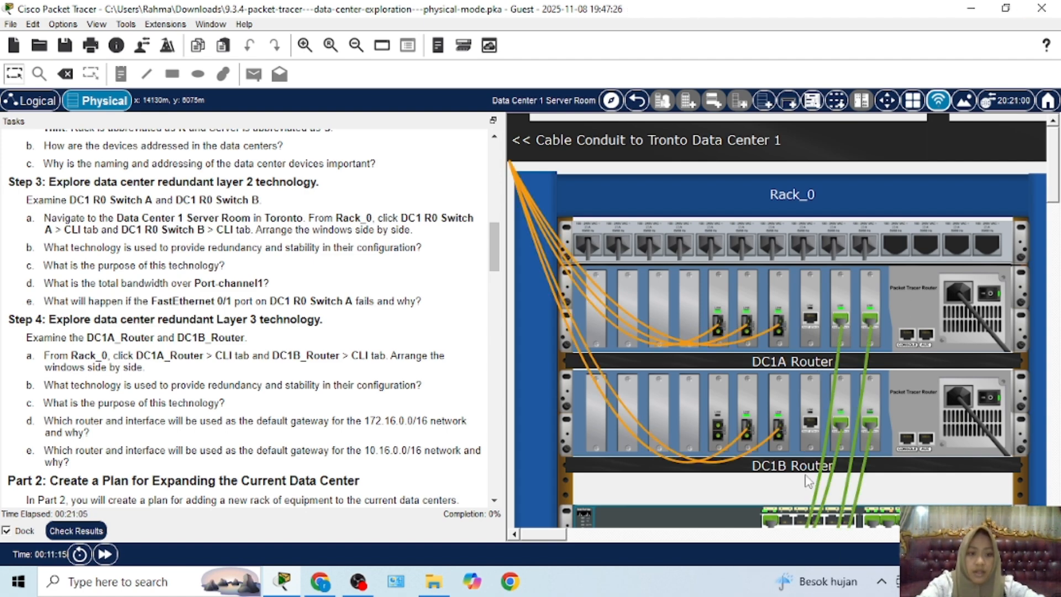
{"action": "scroll", "coordinate": [807, 480], "scroll_direction": "down", "scroll_amount": 3}
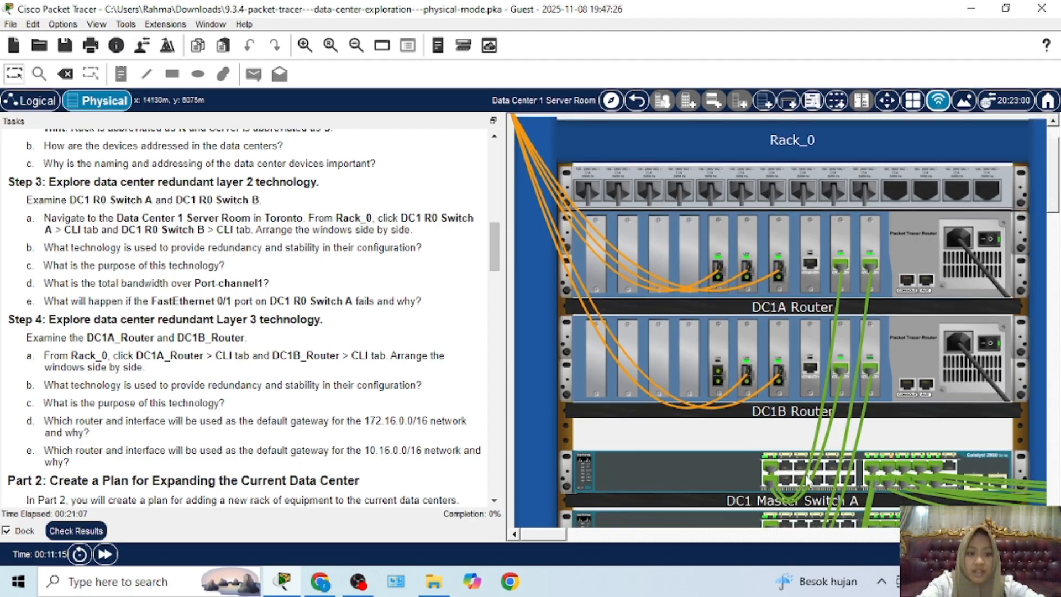
{"action": "scroll", "coordinate": [807, 480], "scroll_direction": "down", "scroll_amount": 8}
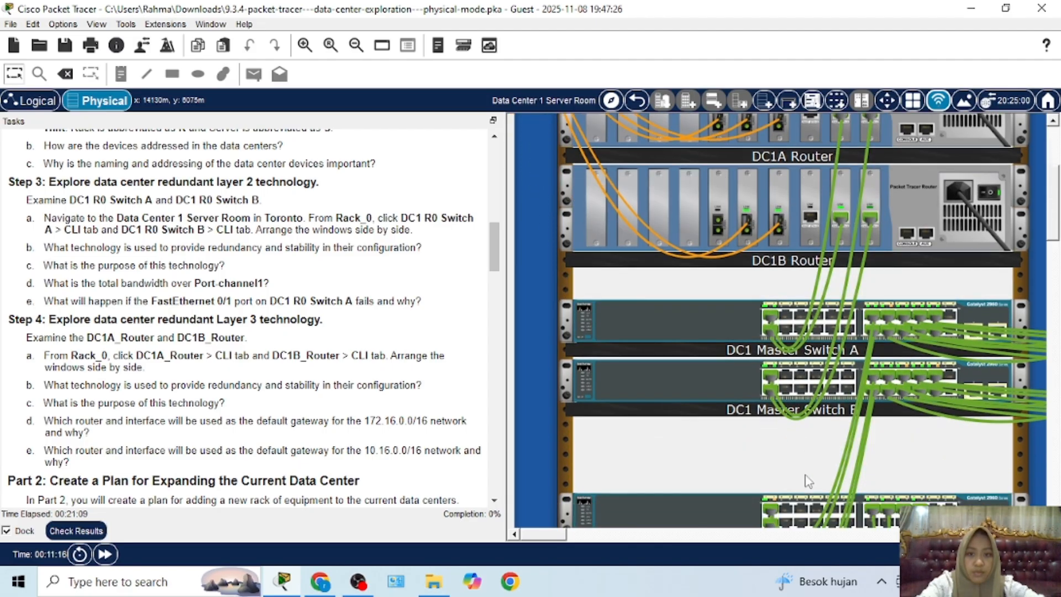
{"action": "scroll", "coordinate": [807, 480], "scroll_direction": "down", "scroll_amount": 3}
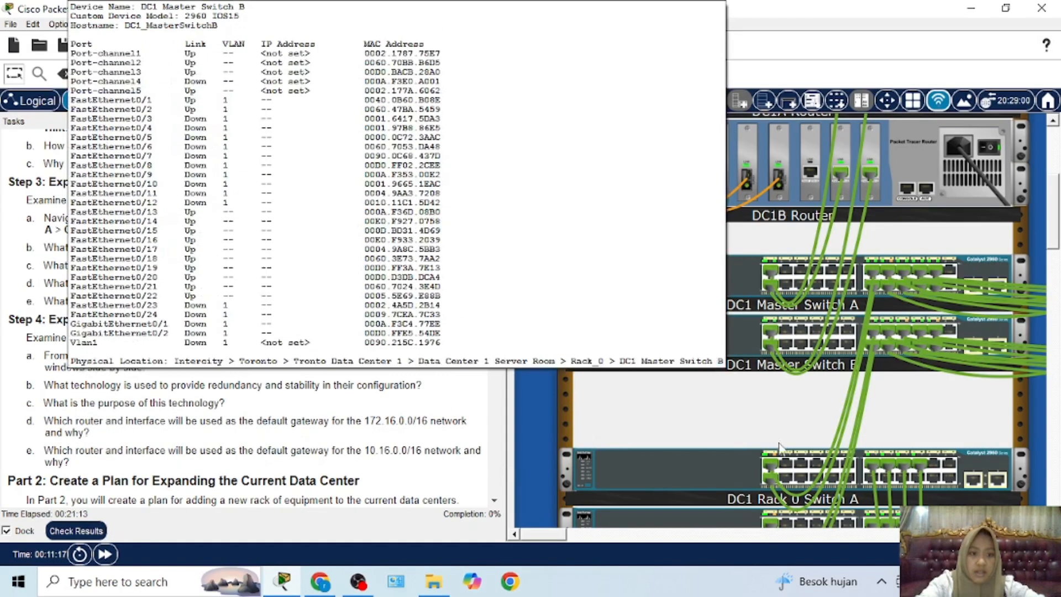
{"action": "scroll", "coordinate": [669, 481], "scroll_direction": "down", "scroll_amount": 10}
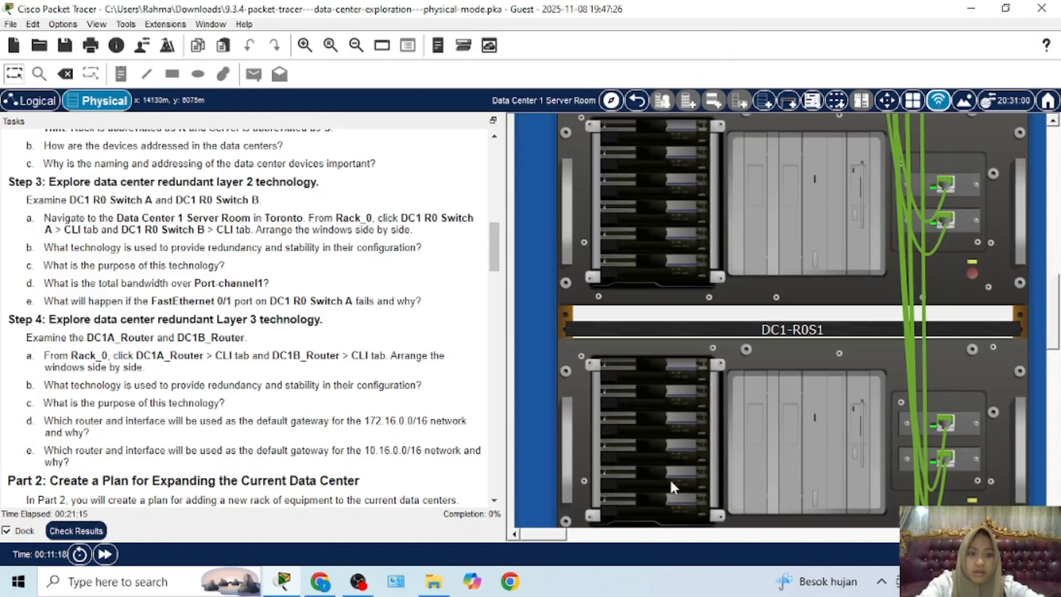
{"action": "scroll", "coordinate": [671, 481], "scroll_direction": "up", "scroll_amount": 8}
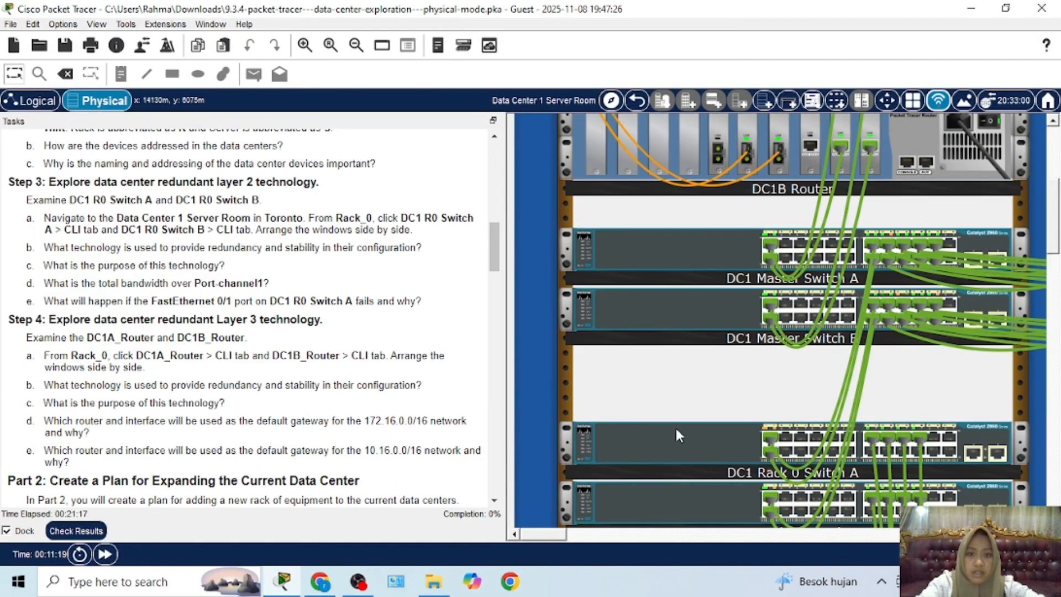
{"action": "scroll", "coordinate": [740, 301], "scroll_direction": "down", "scroll_amount": 5}
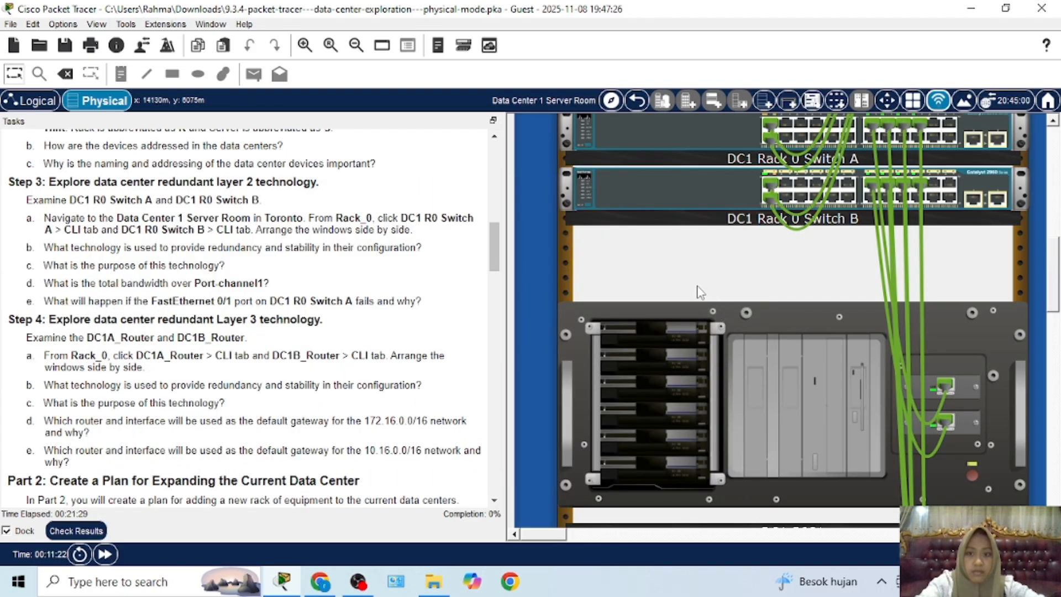
Open the command line of DC1 Rack 0 Switch A and place its window beside the instructions
{"action": "left_click", "coordinate": [695, 141]}
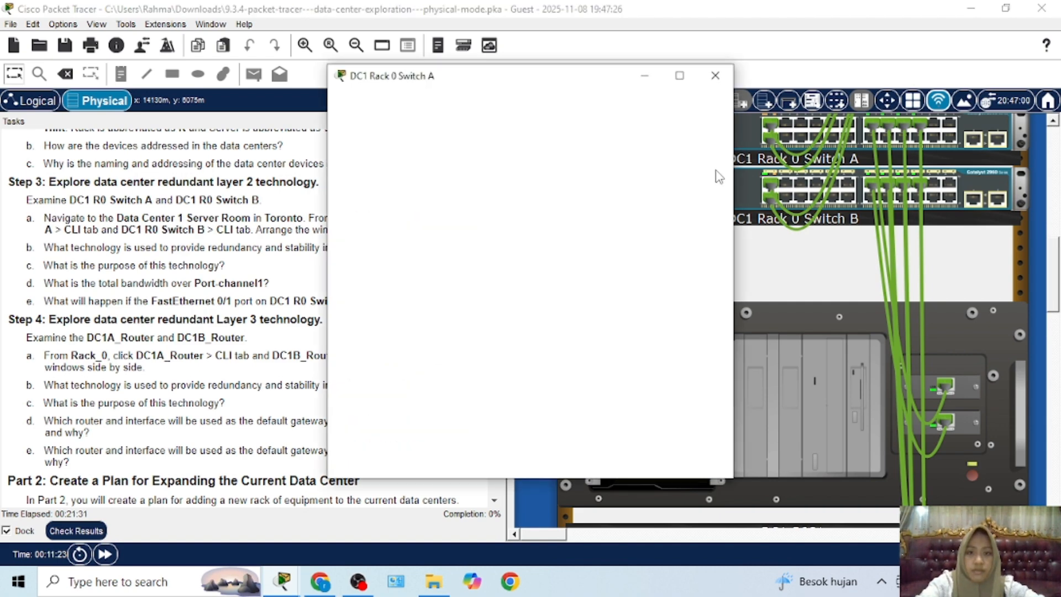
{"action": "left_click", "coordinate": [446, 109]}
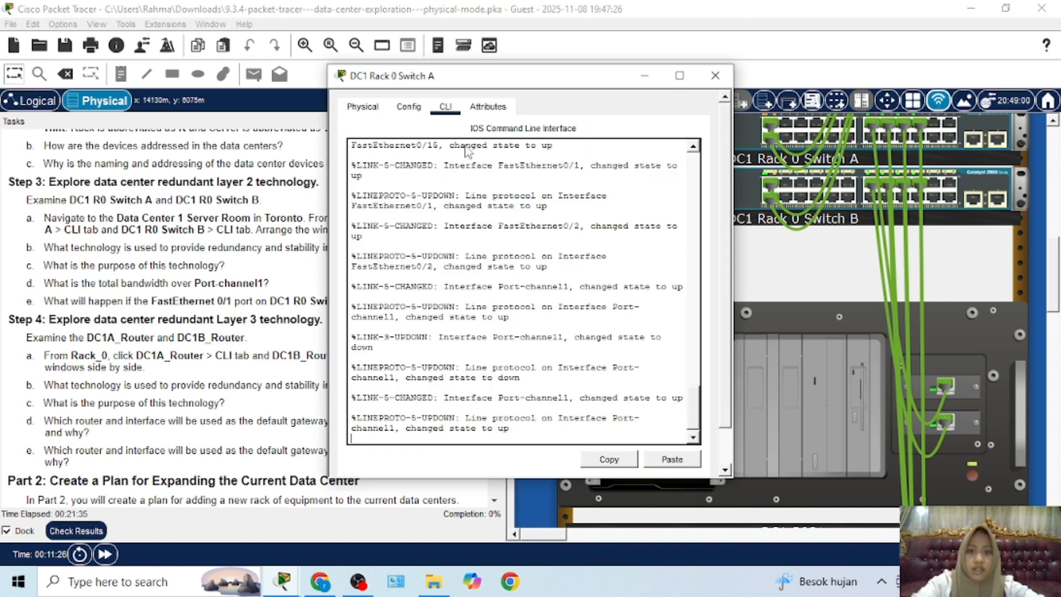
{"action": "key", "text": "Return"}
{"action": "key", "text": "Return"}
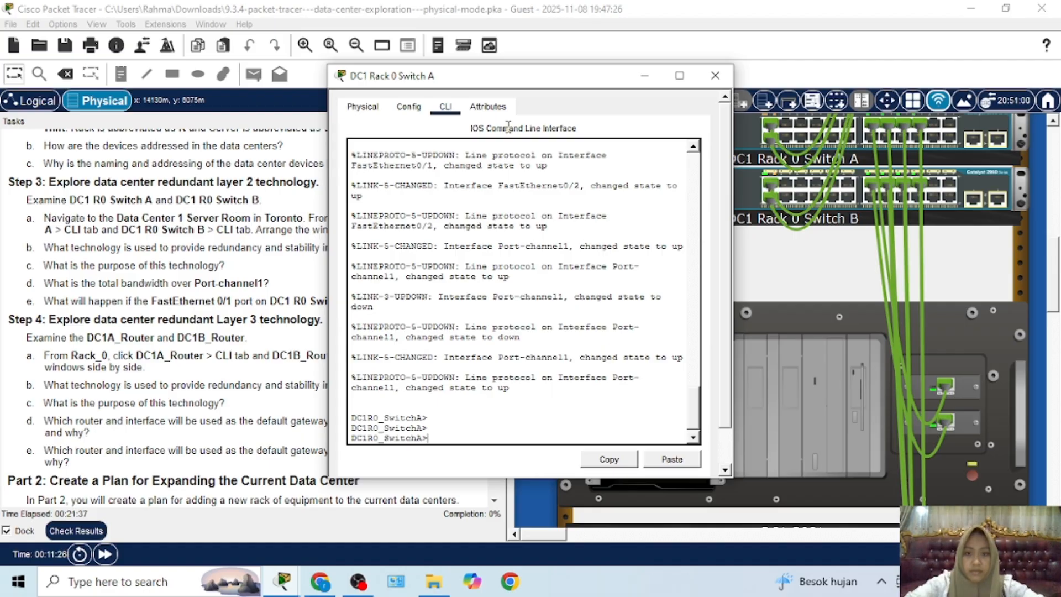
{"action": "left_click_drag", "start_coordinate": [558, 91], "coordinate": [740, 98]}
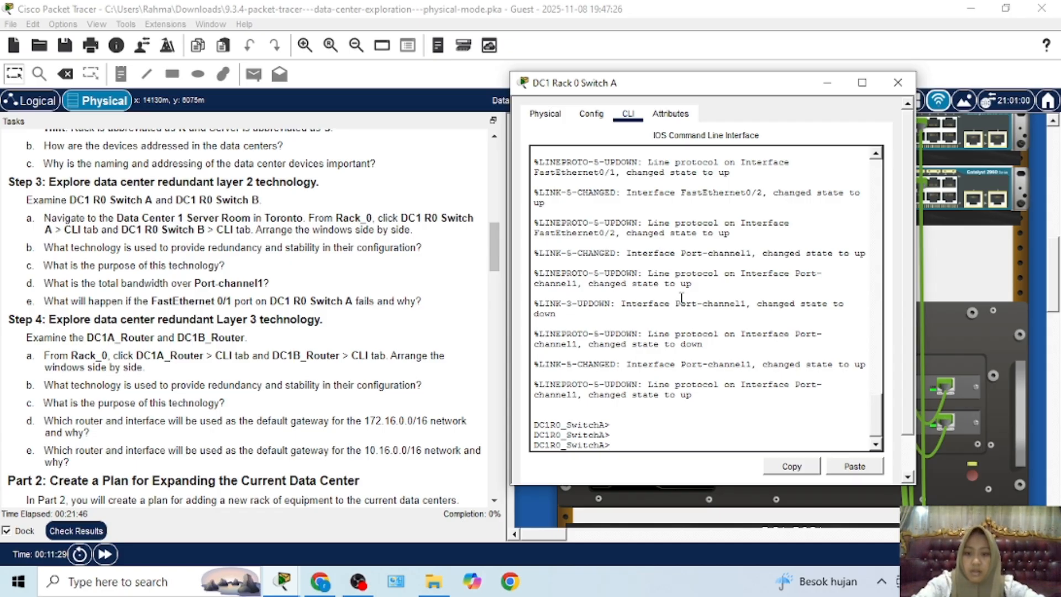
Enter privileged mode on DC1R0_SwitchA, run show etherchannel, and highlight the protocol in the output
{"action": "type", "text": "en"}
{"action": "key", "text": "Return"}
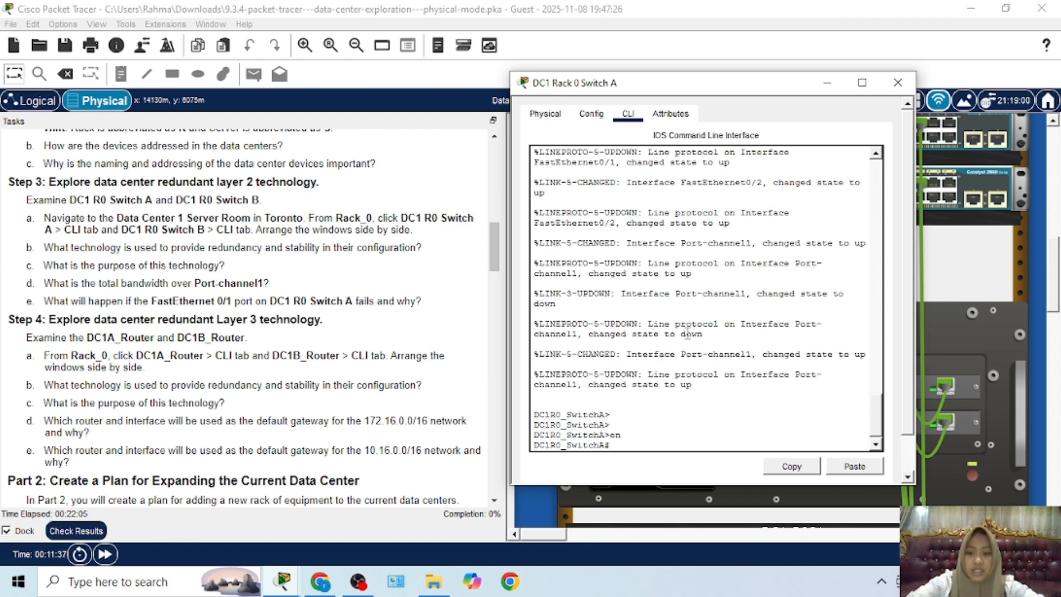
{"action": "type", "text": "sho"}
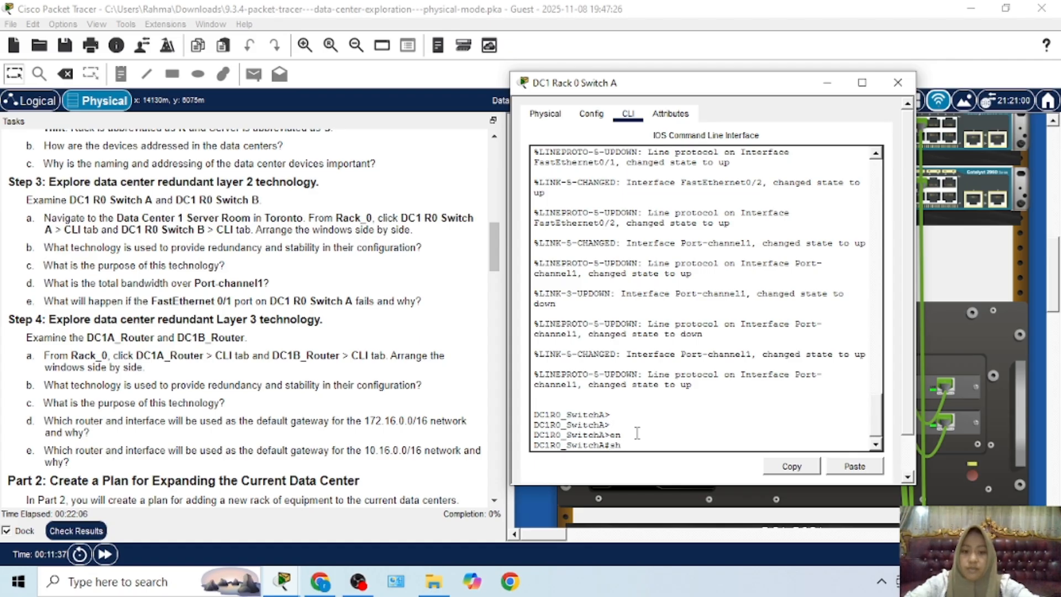
{"action": "key", "text": "Tab"}
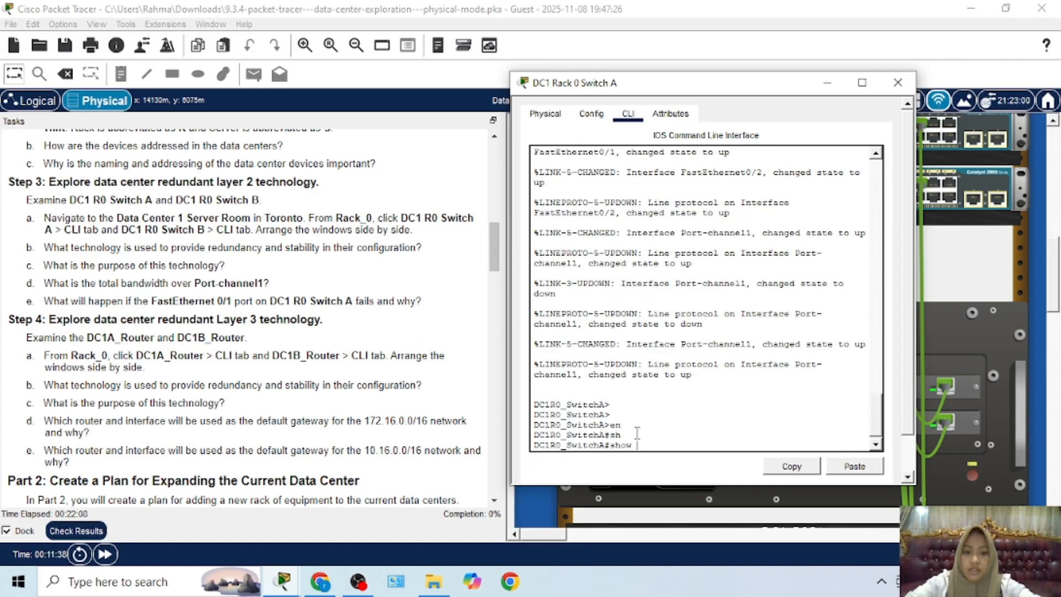
{"action": "type", "text": "eth"}
{"action": "key", "text": "Tab"}
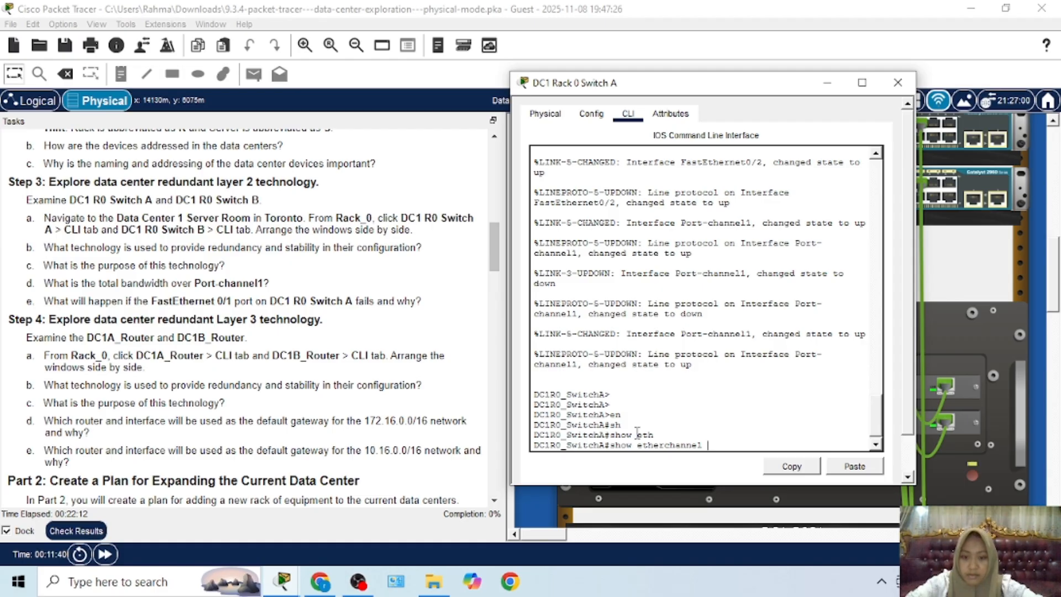
{"action": "key", "text": "Return"}
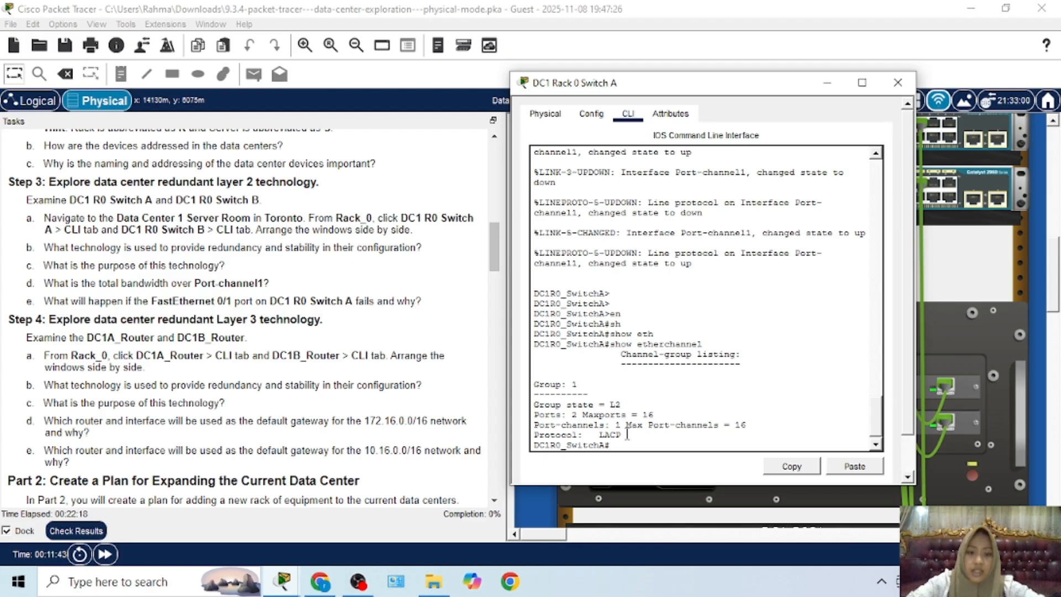
{"action": "left_click_drag", "start_coordinate": [622, 436], "coordinate": [595, 435]}
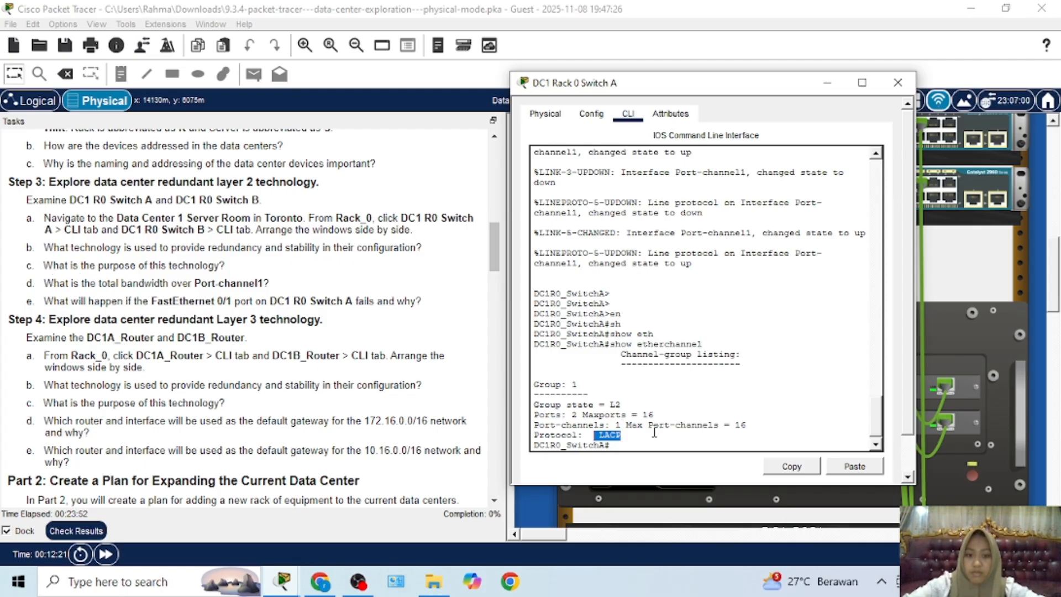
Run show interfaces port-channel 1 on DC1R0_SwitchA and highlight the port channel's bandwidth value
{"action": "left_click", "coordinate": [641, 448]}
{"action": "type", "text": "sh"}
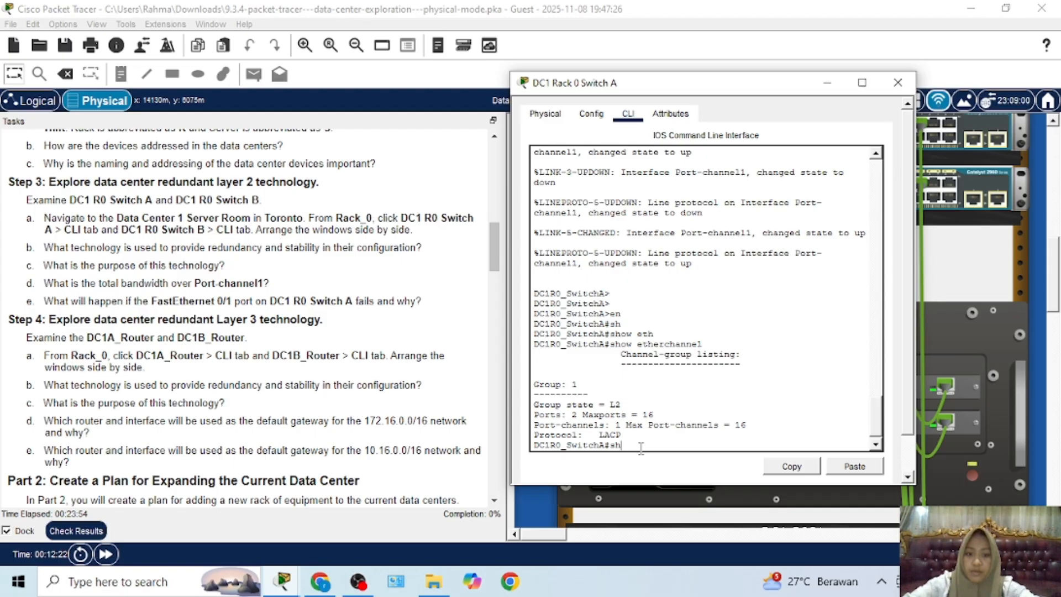
{"action": "key", "text": "Tab"}
{"action": "type", "text": "int"}
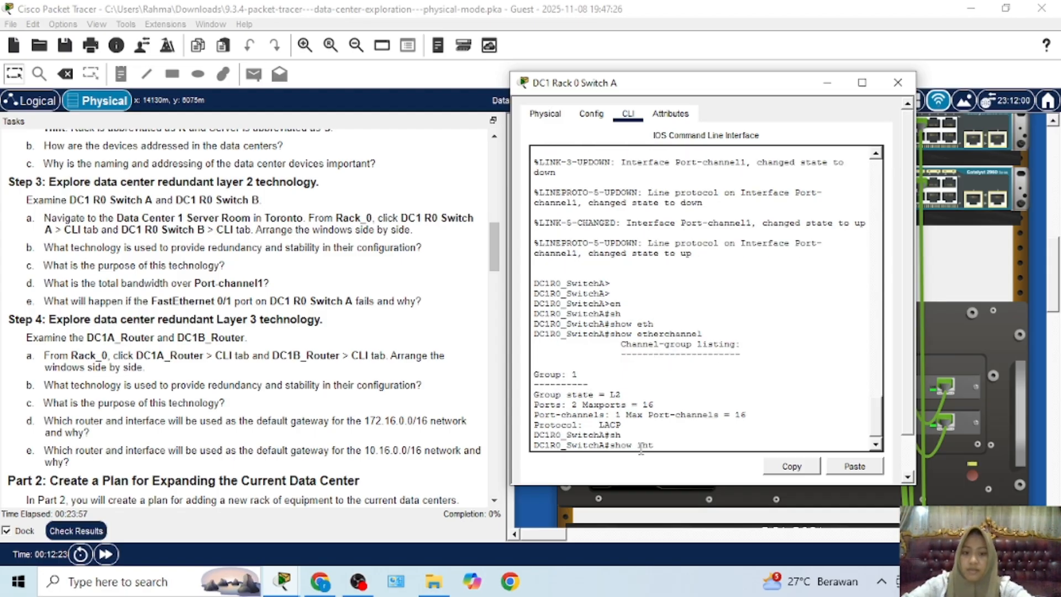
{"action": "key", "text": "Tab"}
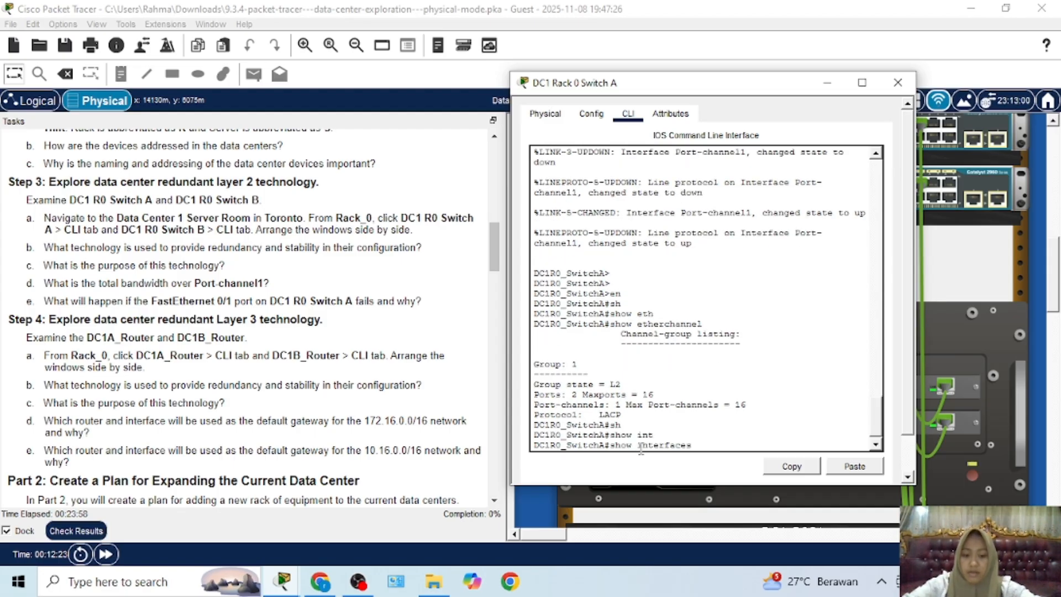
{"action": "type", "text": "por"}
{"action": "key", "text": "Tab"}
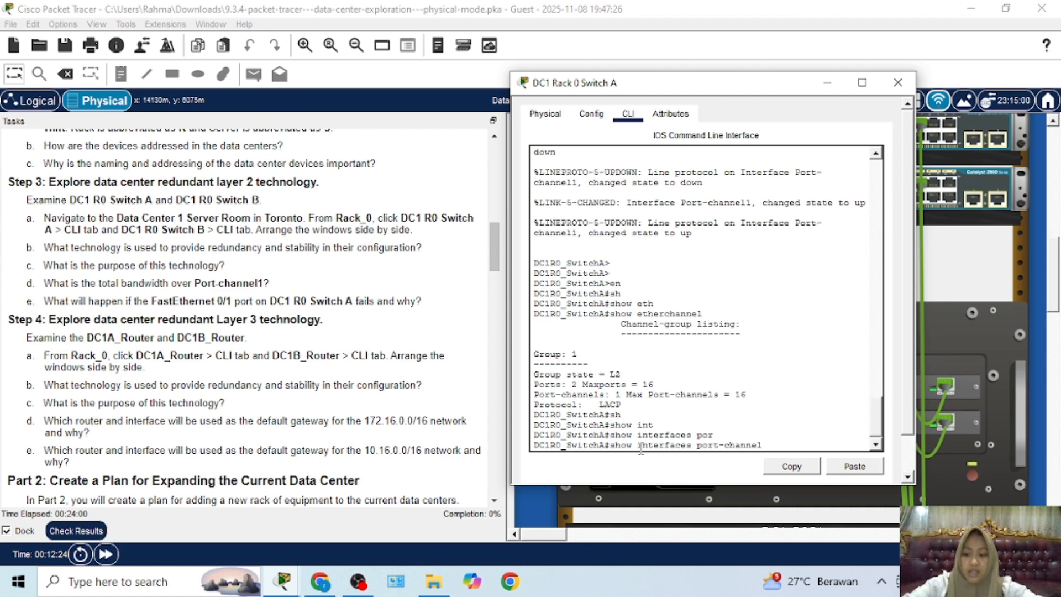
{"action": "type", "text": "1"}
{"action": "key", "text": "Return"}
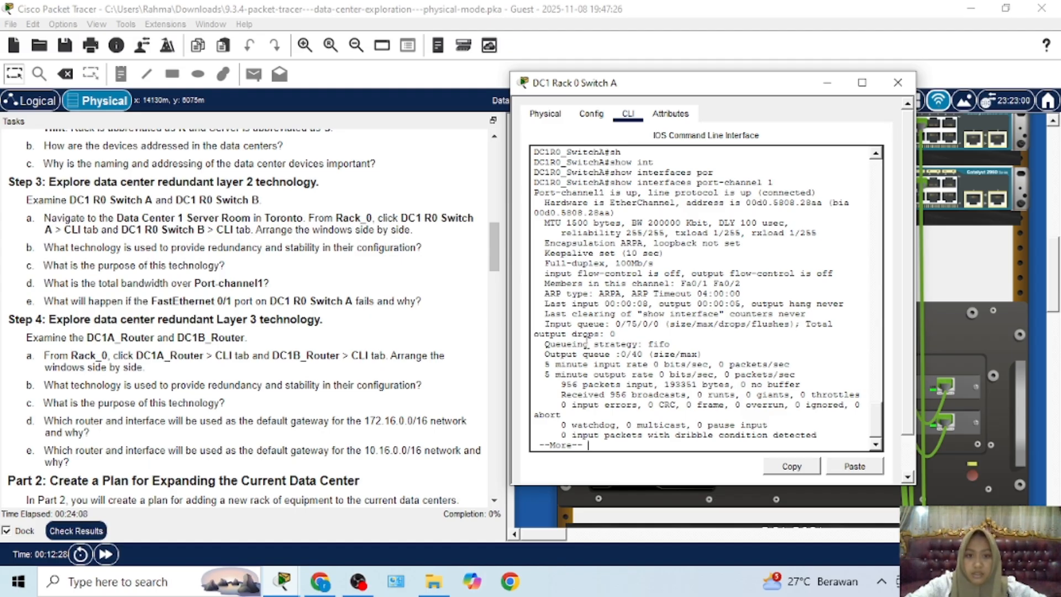
{"action": "left_click_drag", "start_coordinate": [650, 223], "coordinate": [686, 222]}
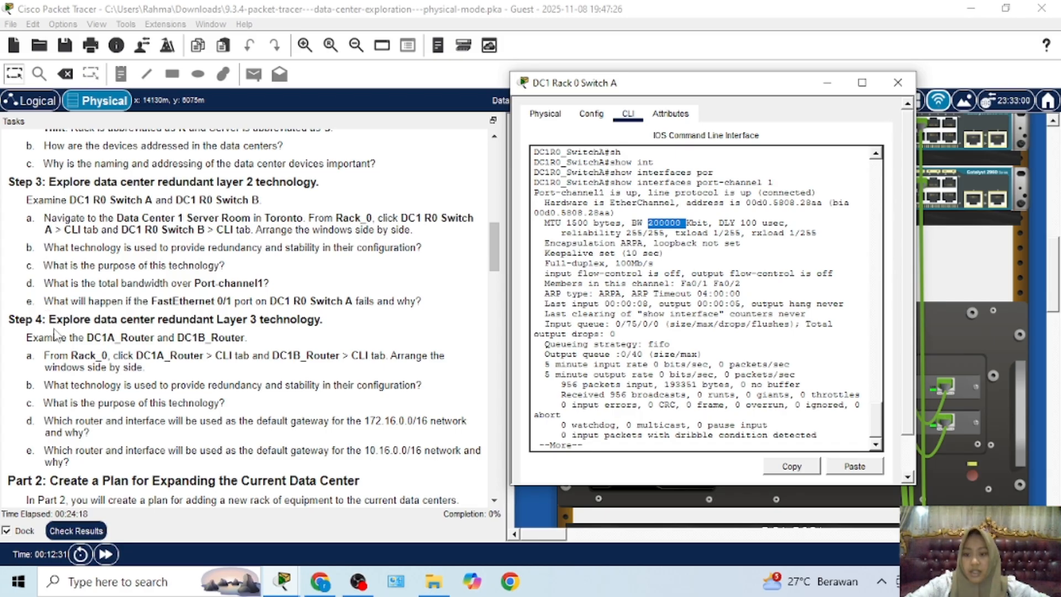
Page through the remaining port-channel 1 output until DC1R0_SwitchA's command prompt is back
{"action": "left_click", "coordinate": [670, 346]}
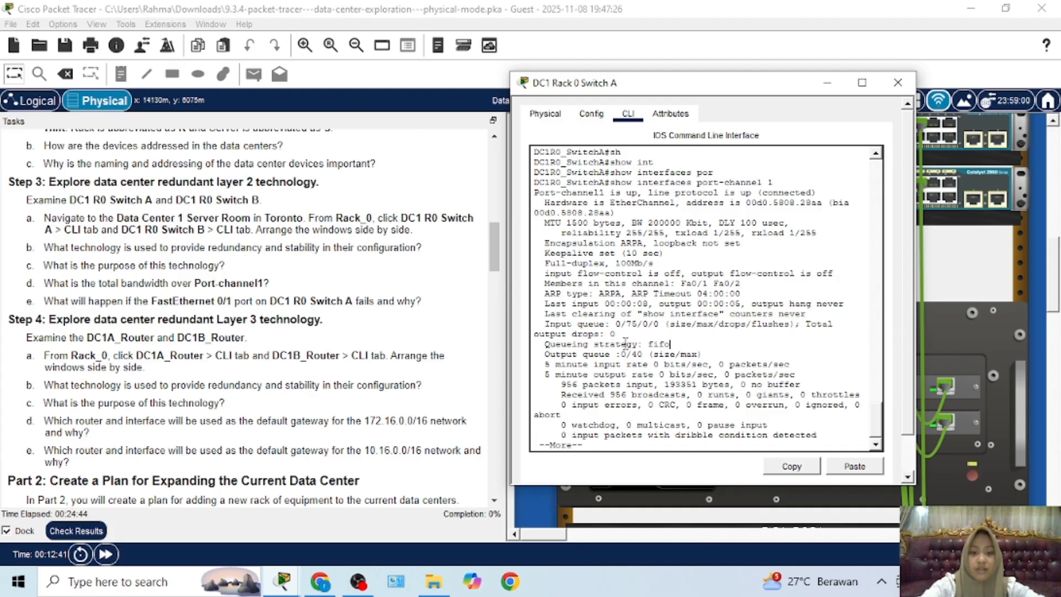
{"action": "key", "text": "Return"}
{"action": "key", "text": "Return"}
{"action": "key", "text": "Return"}
{"action": "key", "text": "Return"}
{"action": "key", "text": "Return"}
{"action": "key", "text": "Return"}
{"action": "key", "text": "Return"}
{"action": "key", "text": "Return"}
{"action": "key", "text": "Return"}
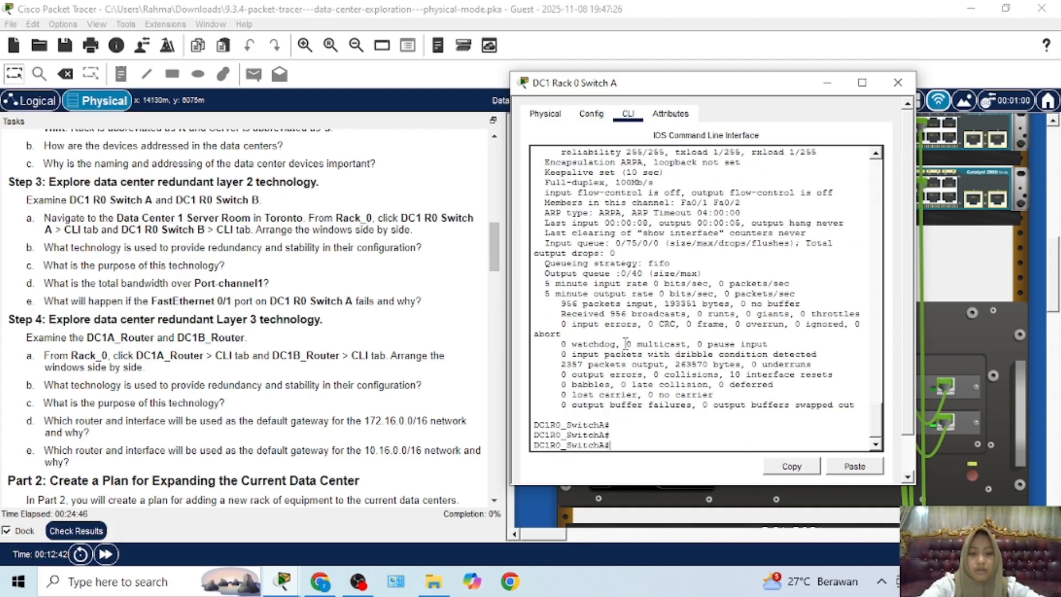
{"action": "key", "text": "Return"}
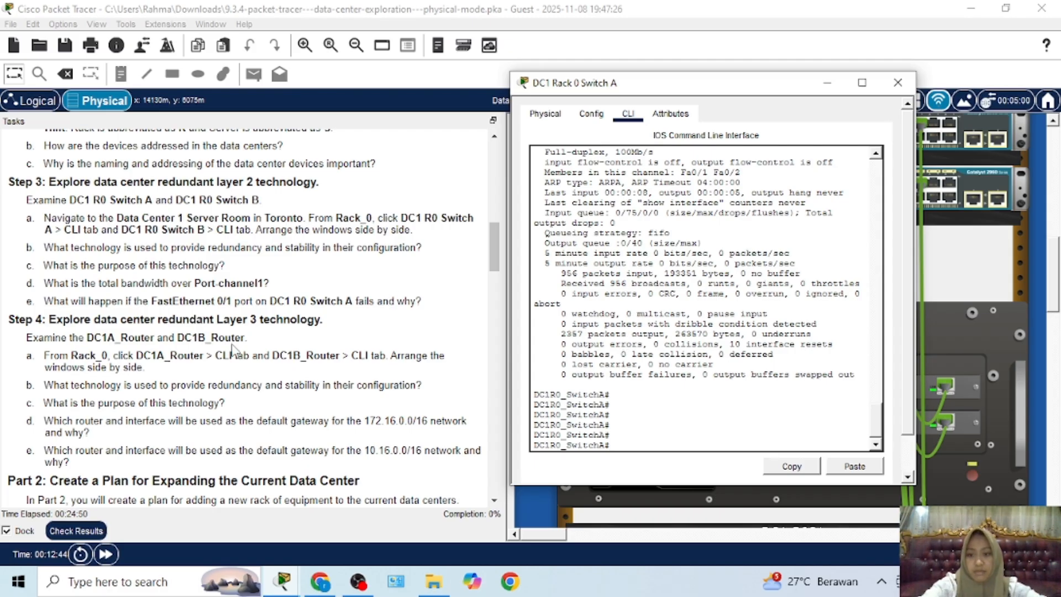
Open the command line of DC1A Router in Rack_0, place its window beside the instructions, and bring up the router prompt
{"action": "left_click", "coordinate": [232, 350]}
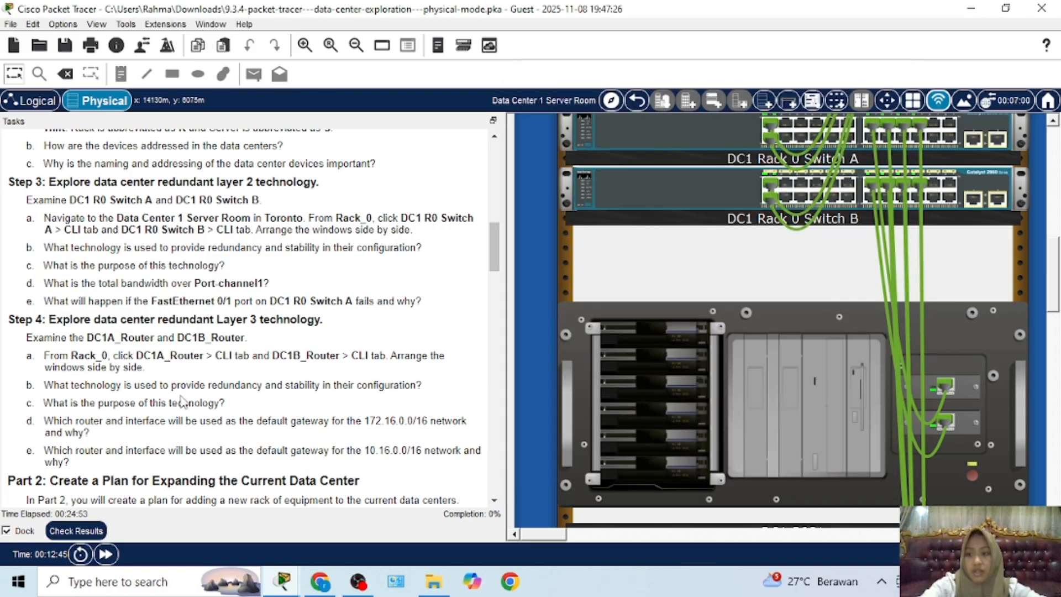
{"action": "scroll", "coordinate": [184, 402], "scroll_direction": "down", "scroll_amount": 4}
{"action": "scroll", "coordinate": [184, 402], "scroll_direction": "down", "scroll_amount": 1}
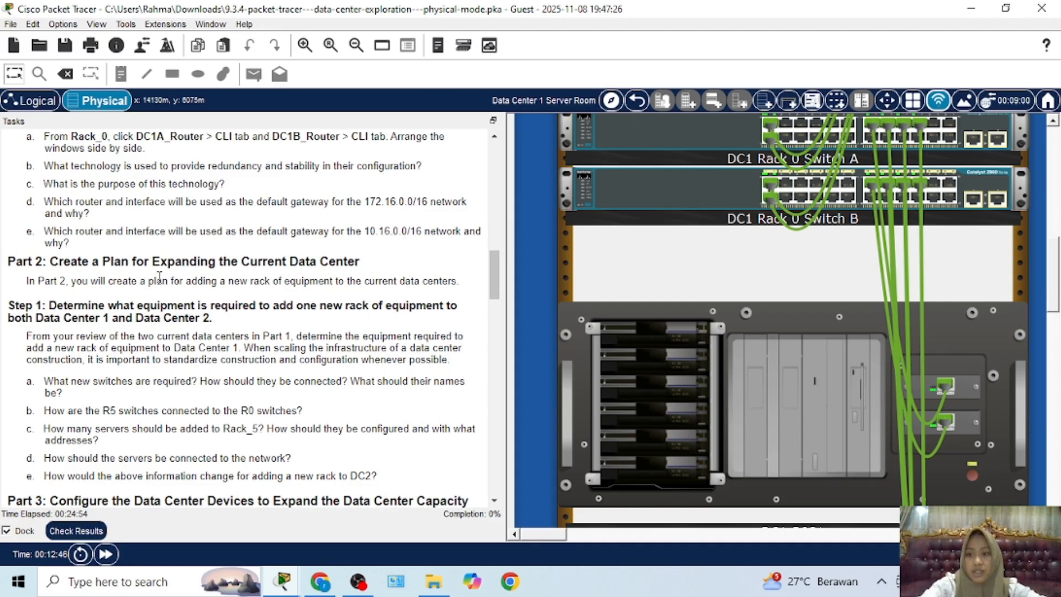
{"action": "scroll", "coordinate": [118, 279], "scroll_direction": "up", "scroll_amount": 5}
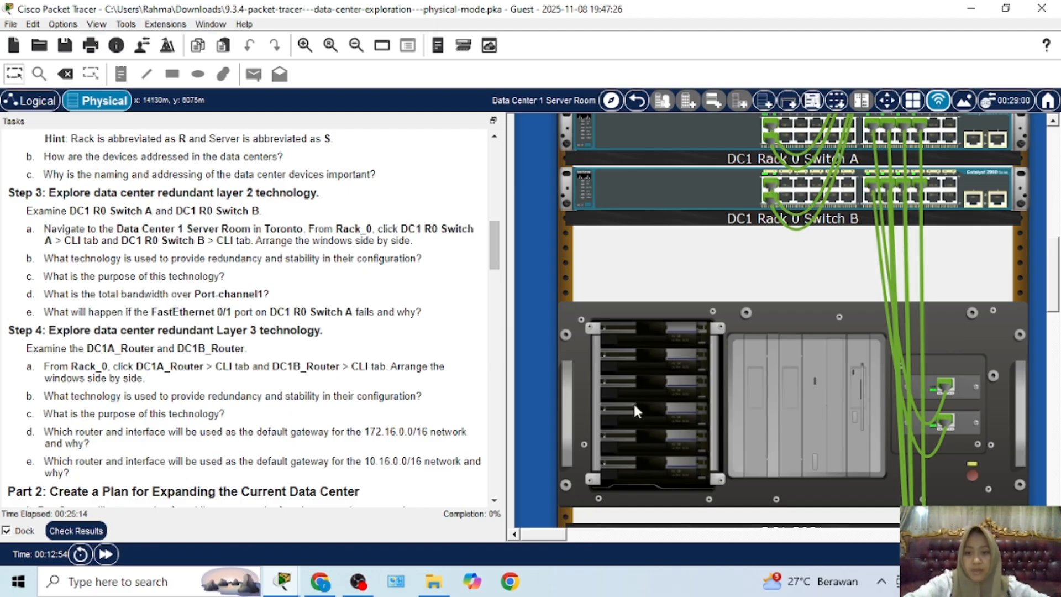
{"action": "scroll", "coordinate": [758, 376], "scroll_direction": "up", "scroll_amount": 4}
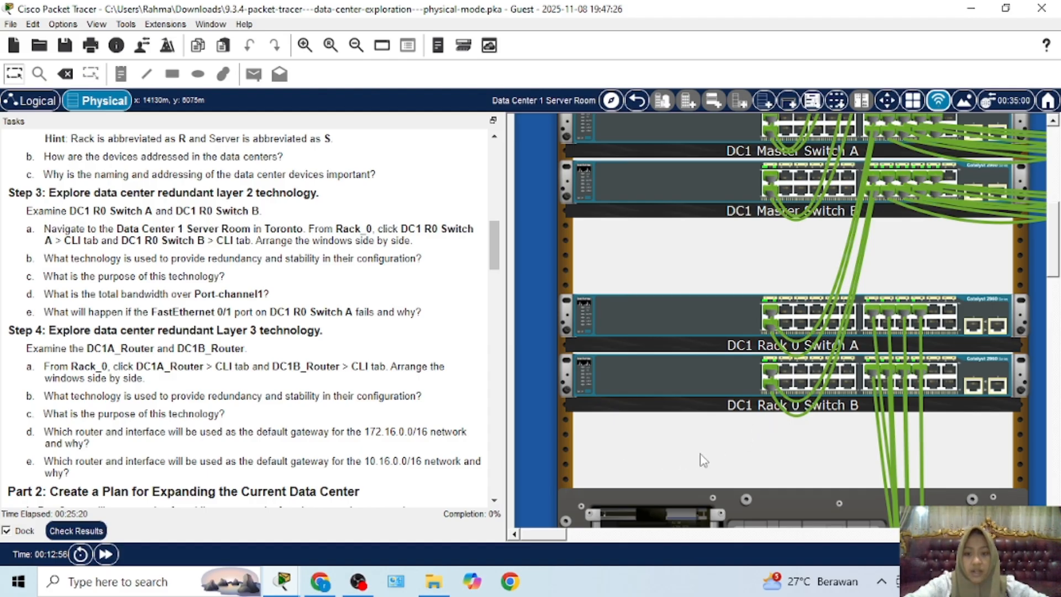
{"action": "scroll", "coordinate": [701, 454], "scroll_direction": "up", "scroll_amount": 2}
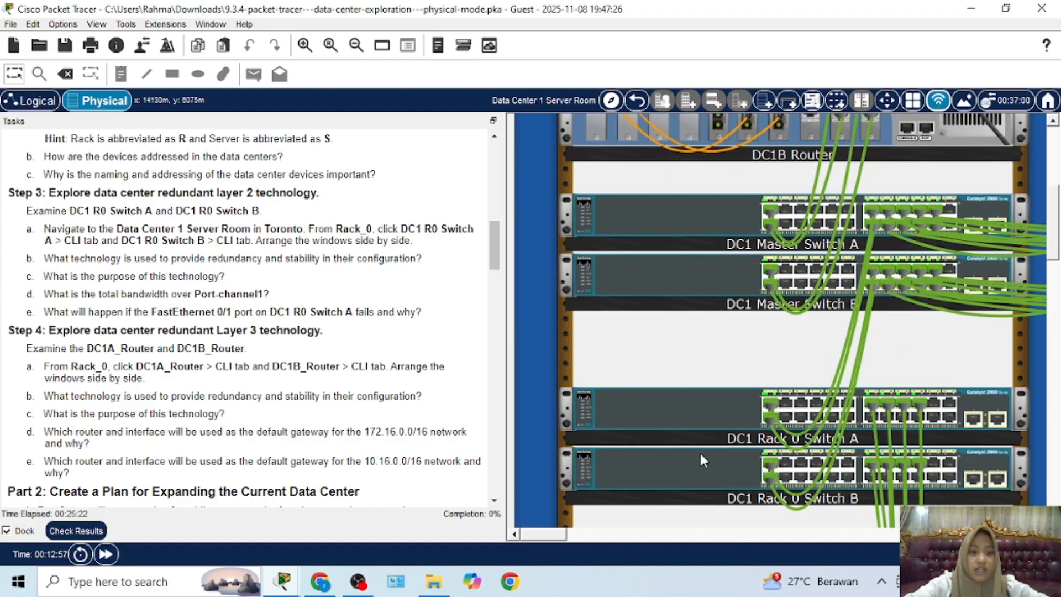
{"action": "scroll", "coordinate": [700, 456], "scroll_direction": "up", "scroll_amount": 6}
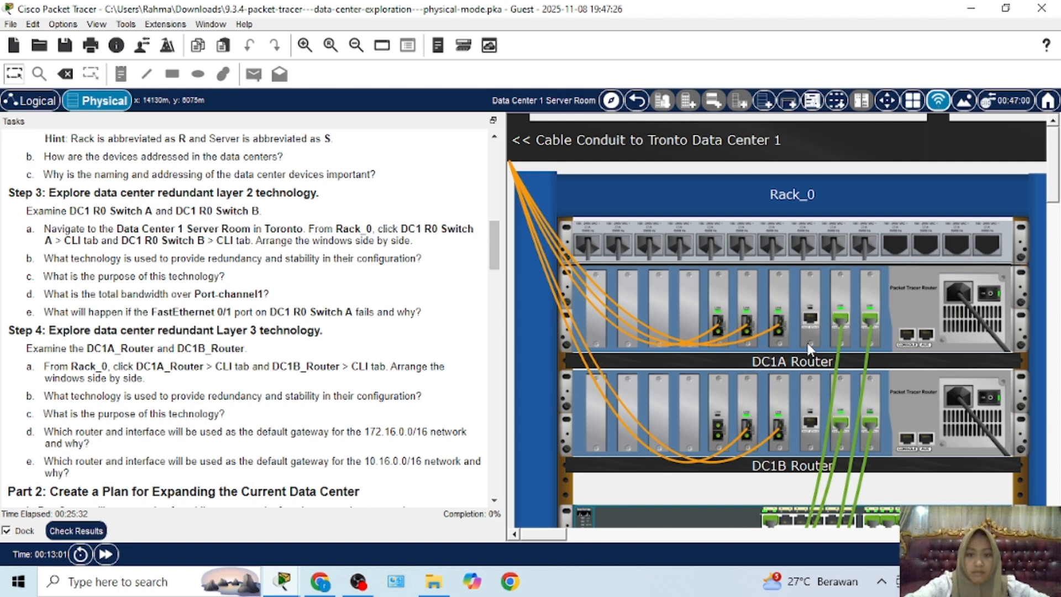
{"action": "left_click", "coordinate": [685, 276]}
{"action": "left_click", "coordinate": [457, 104]}
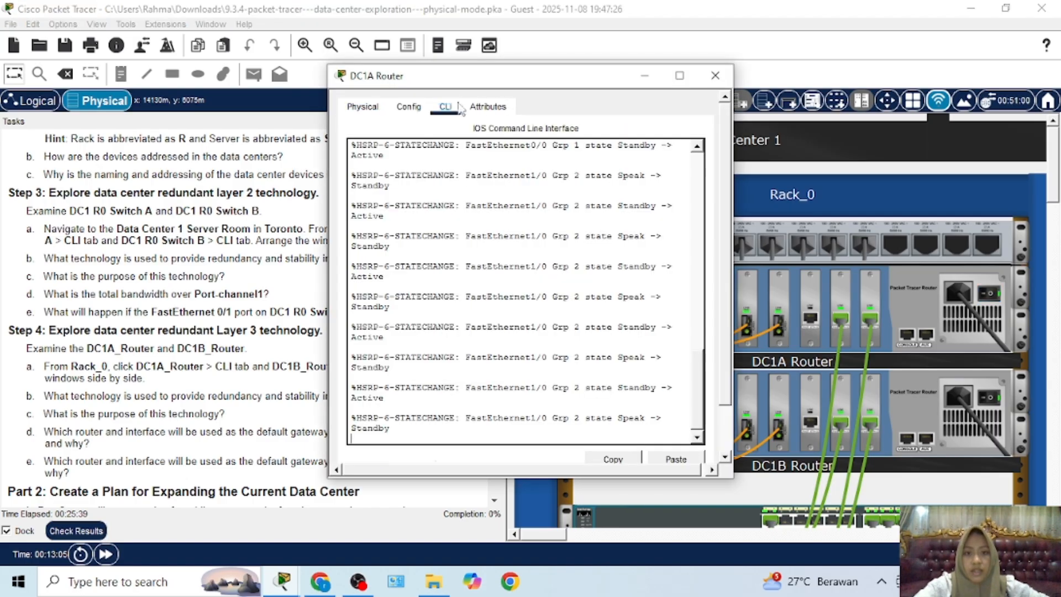
{"action": "left_click_drag", "start_coordinate": [500, 80], "coordinate": [730, 104]}
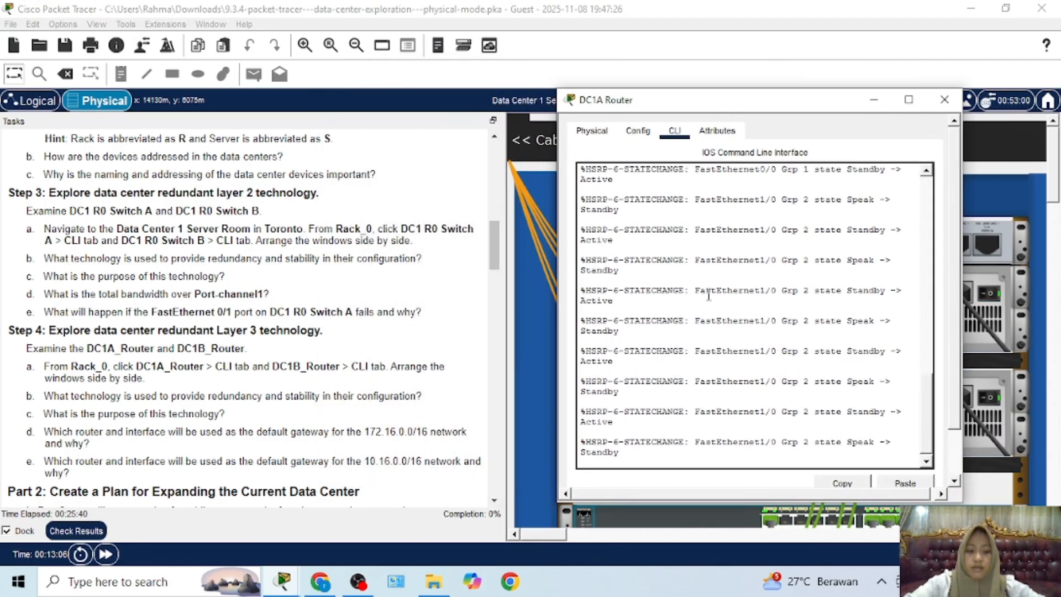
{"action": "key", "text": "Return"}
{"action": "key", "text": "Return"}
{"action": "key", "text": "Return"}
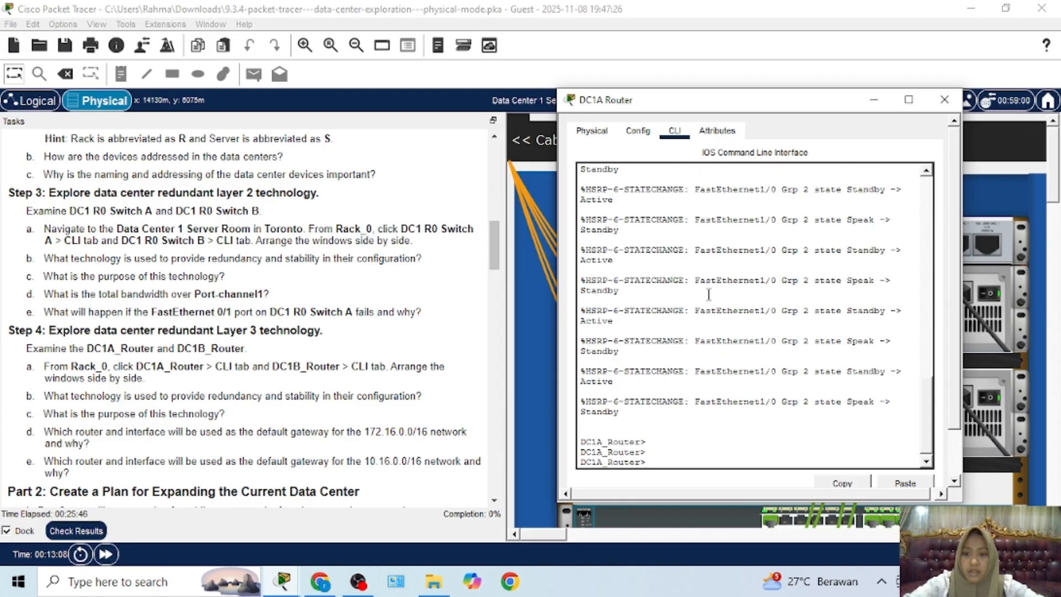
Try to run show standby on DC1A_Router from user EXEC mode
{"action": "type", "text": "sh"}
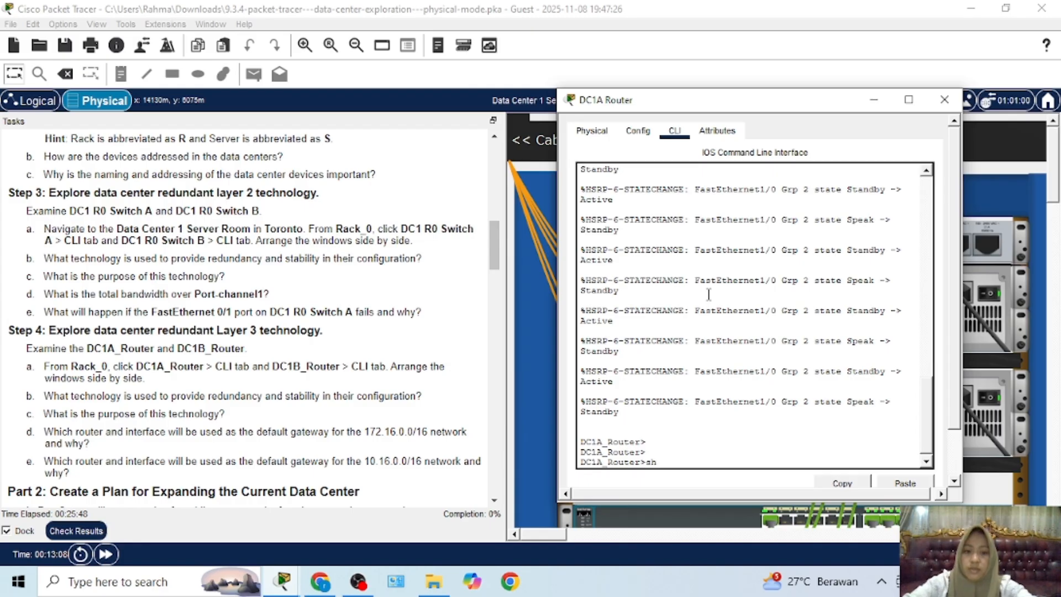
{"action": "type", "text": "o"}
{"action": "key", "text": "Tab"}
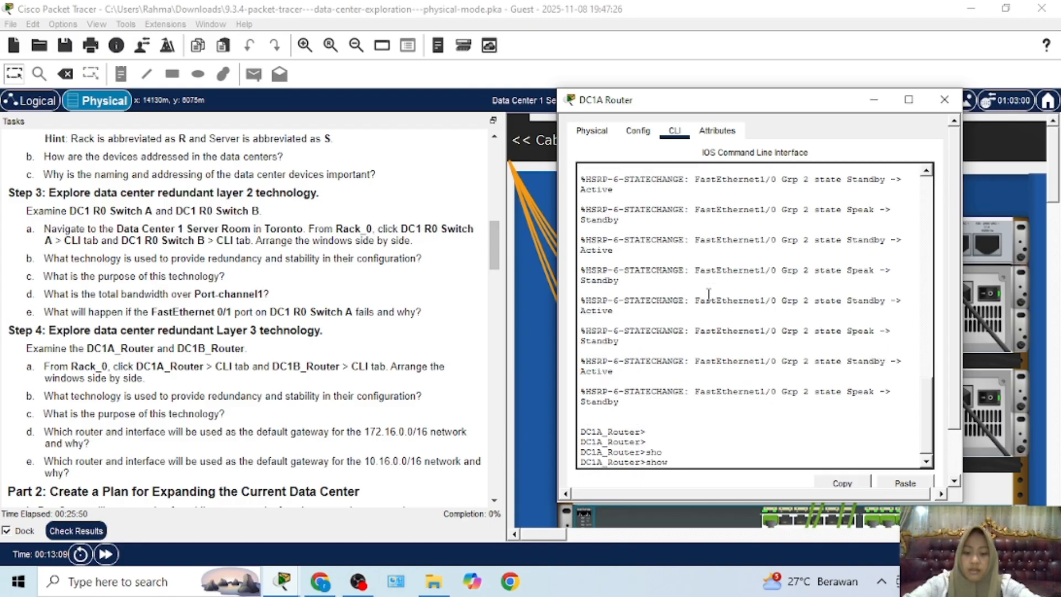
{"action": "type", "text": "st"}
{"action": "key", "text": "Tab"}
{"action": "type", "text": "a"}
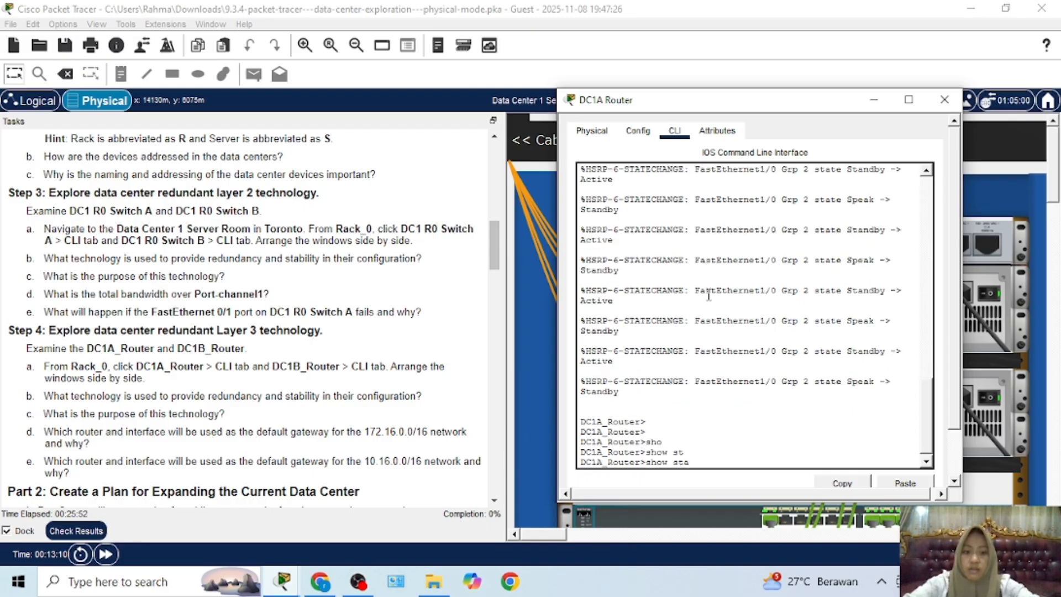
{"action": "key", "text": "Tab"}
{"action": "type", "text": "n"}
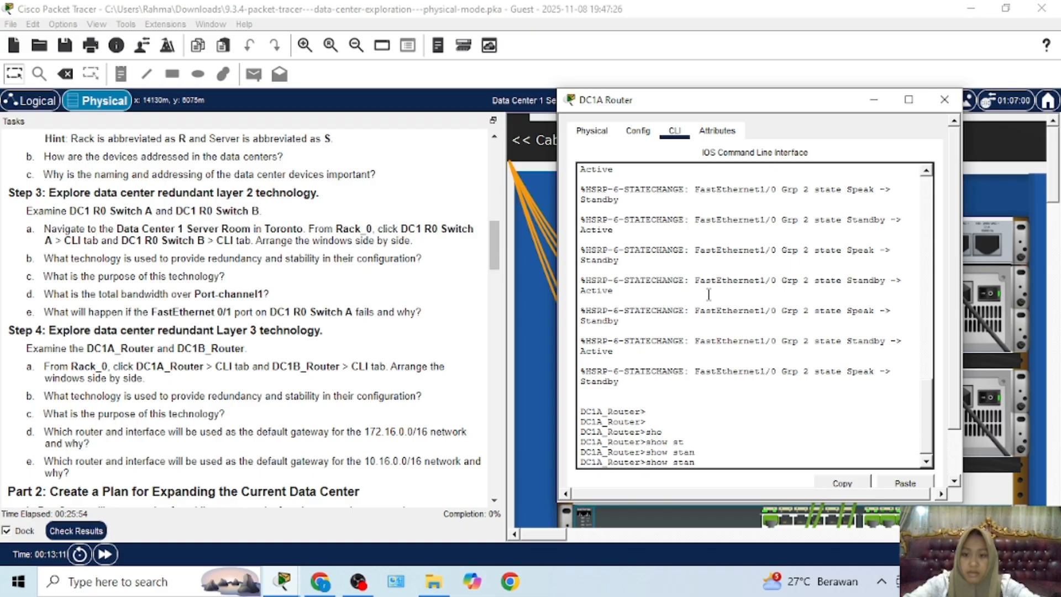
{"action": "type", "text": "dby"}
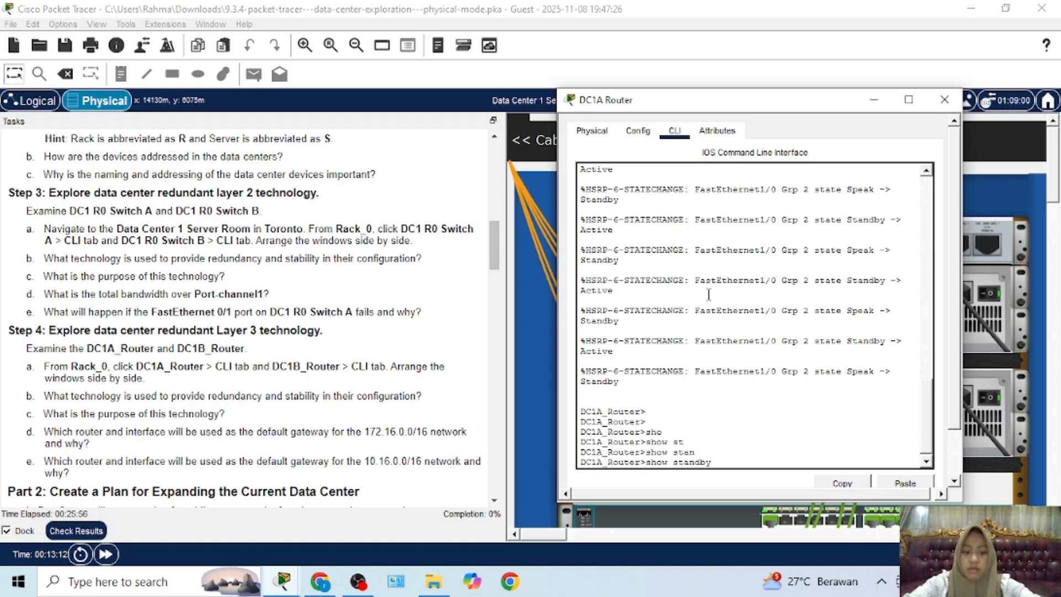
{"action": "key", "text": "Return"}
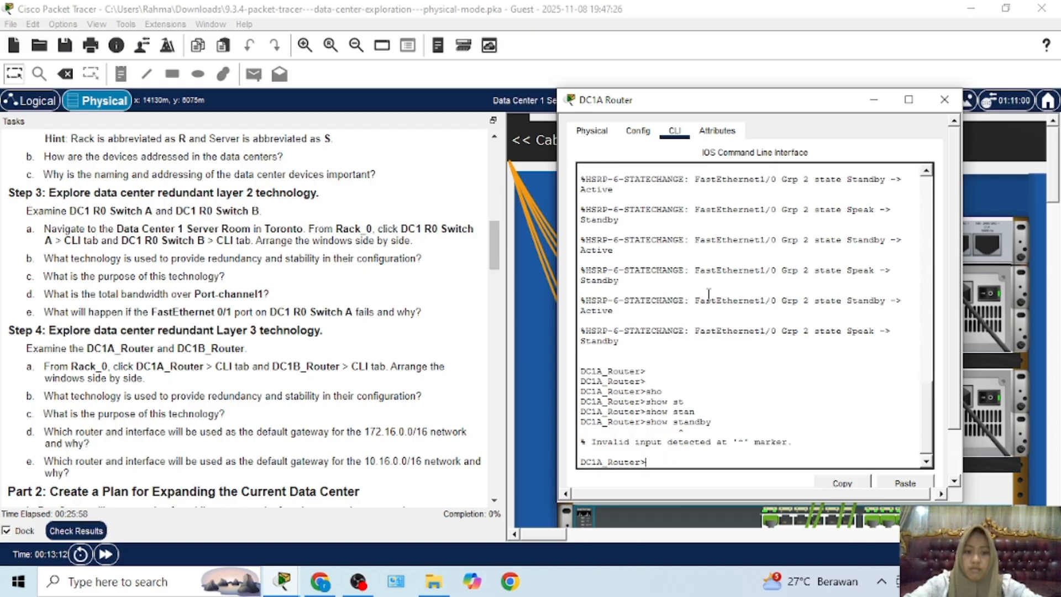
Enter privileged mode on DC1A_Router and run show standby
{"action": "type", "text": "en"}
{"action": "key", "text": "Return"}
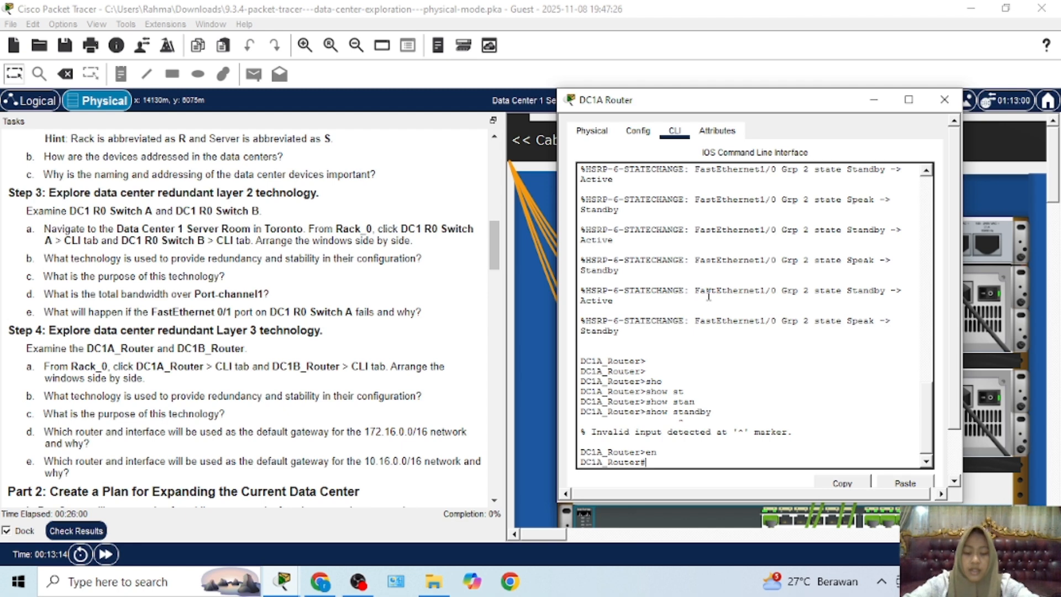
{"action": "type", "text": "sh"}
{"action": "key", "text": "Tab"}
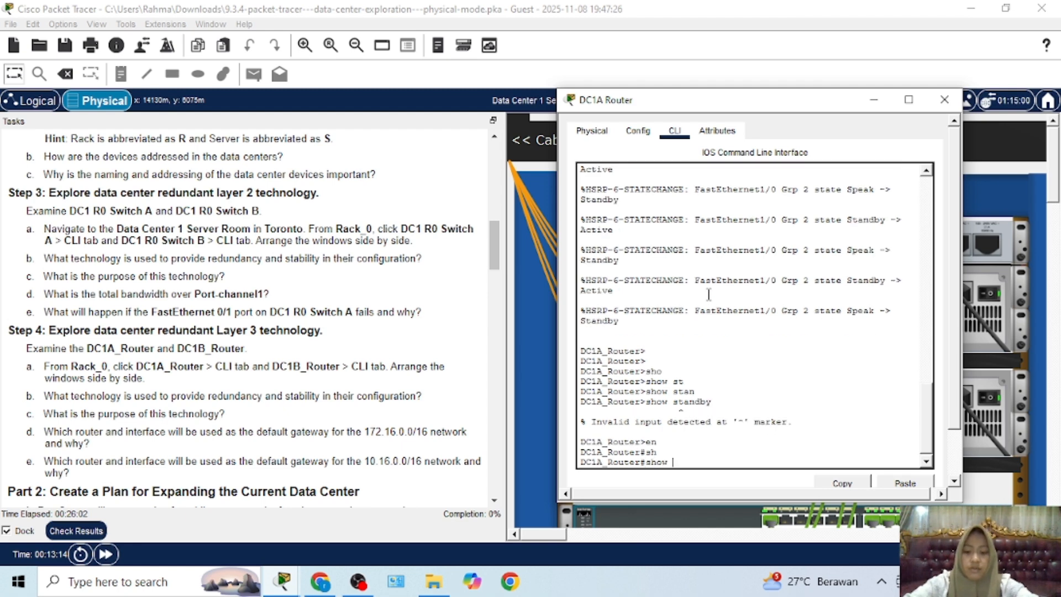
{"action": "type", "text": "st"}
{"action": "key", "text": "Tab"}
{"action": "type", "text": "an"}
{"action": "key", "text": "Tab"}
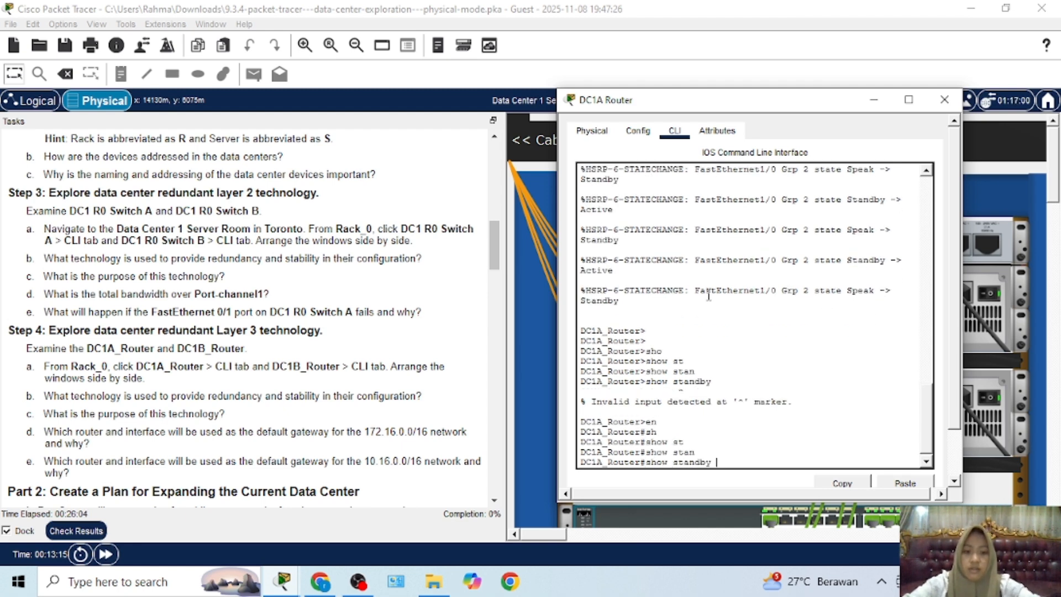
{"action": "key", "text": "Return"}
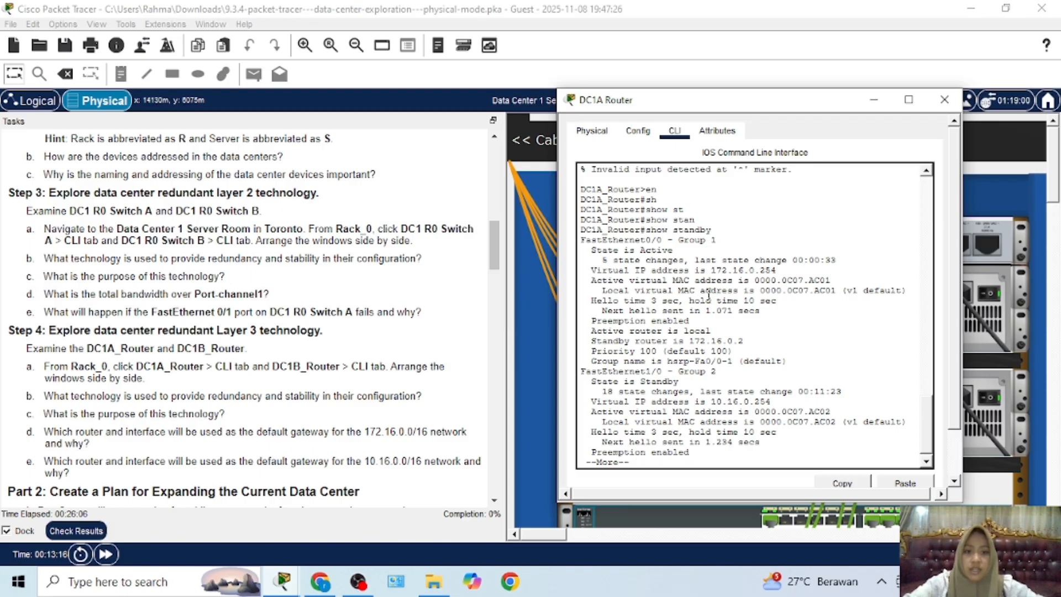
Page through the rest of the show standby output until DC1A_Router's command prompt is back
{"action": "scroll", "coordinate": [745, 373], "scroll_direction": "down", "scroll_amount": 1}
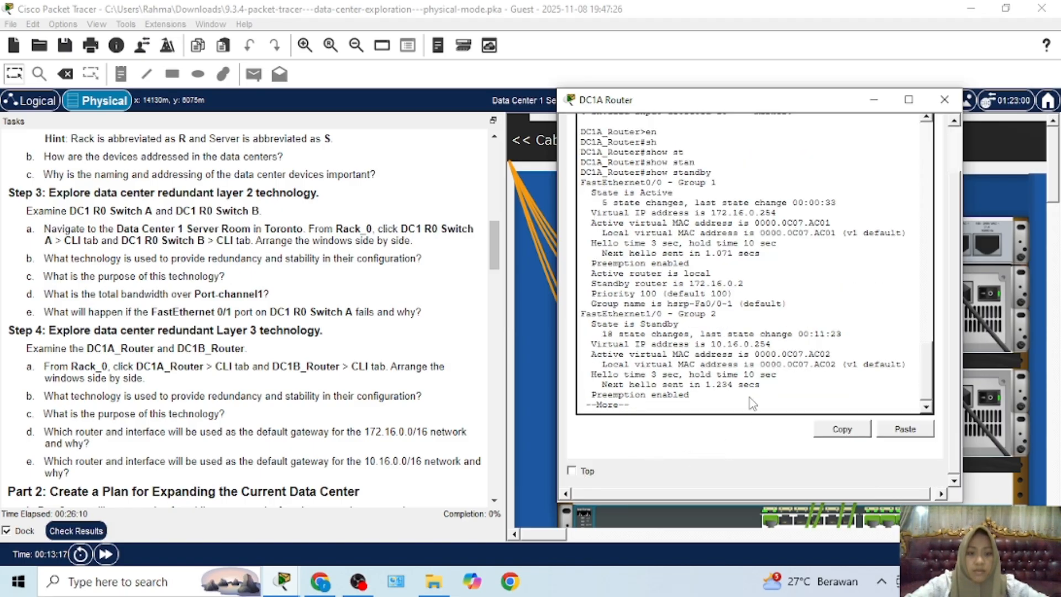
{"action": "key", "text": "Return"}
{"action": "key", "text": "Return"}
{"action": "key", "text": "Return"}
{"action": "key", "text": "Return"}
{"action": "key", "text": "Return"}
{"action": "key", "text": "Return"}
{"action": "key", "text": "Return"}
{"action": "key", "text": "Return"}
{"action": "key", "text": "Return"}
{"action": "key", "text": "Return"}
{"action": "key", "text": "Return"}
{"action": "key", "text": "Return"}
{"action": "key", "text": "Return"}
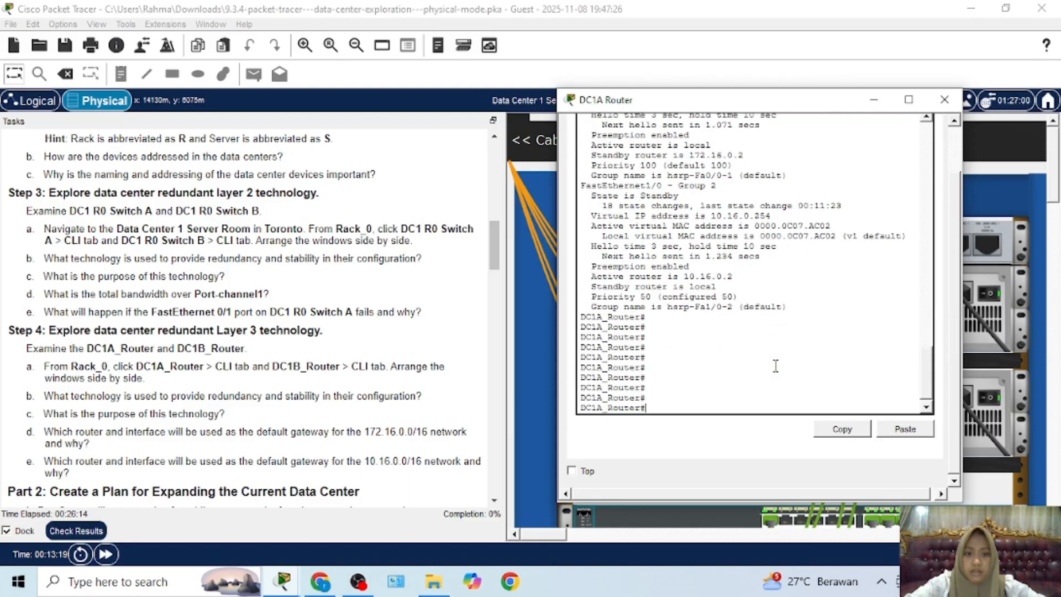
Review the show standby output against the Step 4 questions and highlight the virtual IP address of FastEthernet1/0 Group 2
{"action": "scroll", "coordinate": [770, 358], "scroll_direction": "up", "scroll_amount": 2}
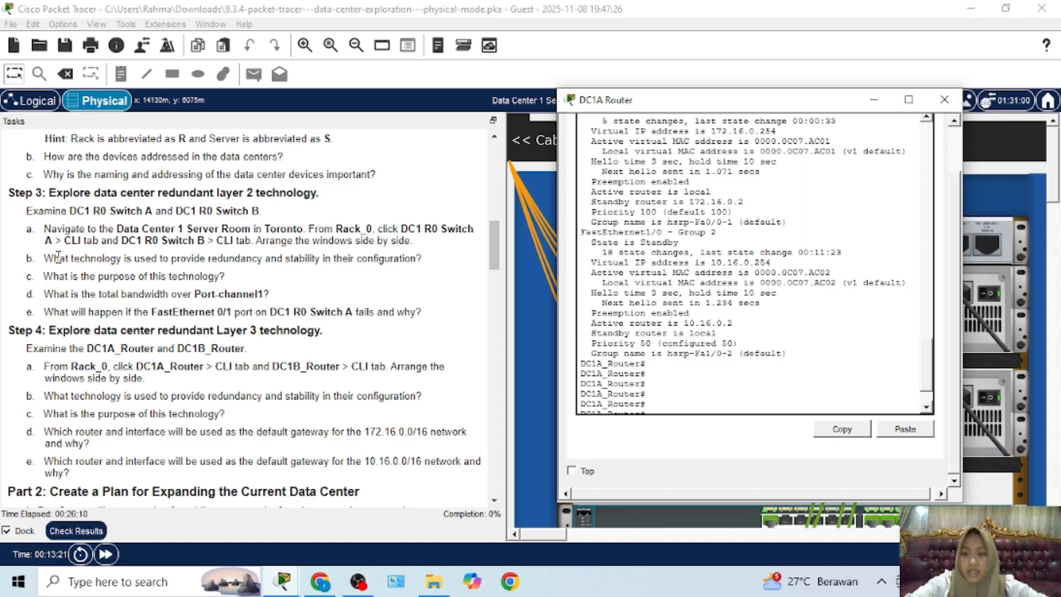
{"action": "scroll", "coordinate": [58, 258], "scroll_direction": "up", "scroll_amount": 1}
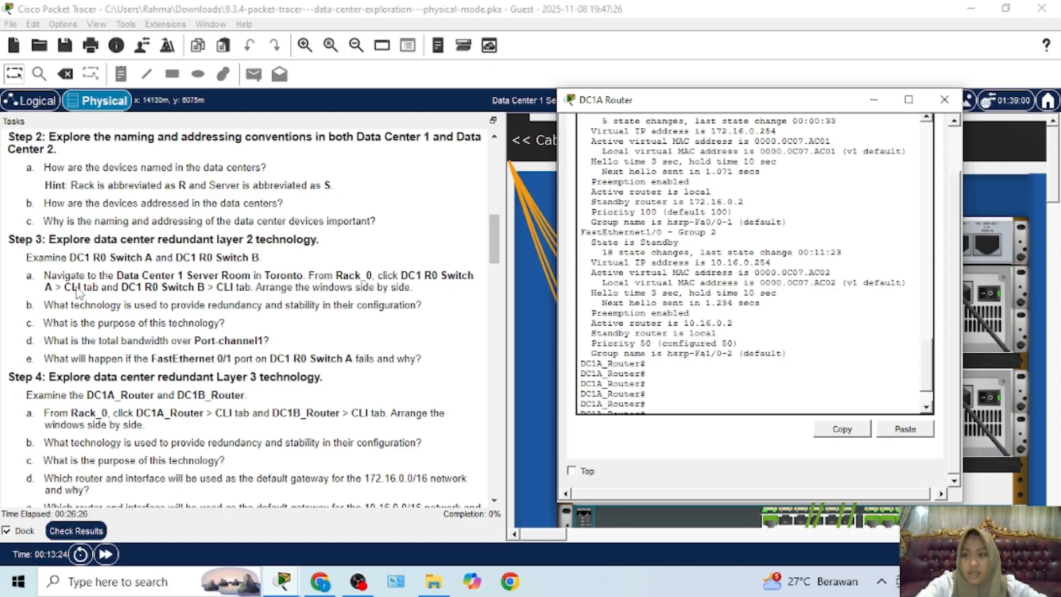
{"action": "scroll", "coordinate": [74, 391], "scroll_direction": "down", "scroll_amount": 1}
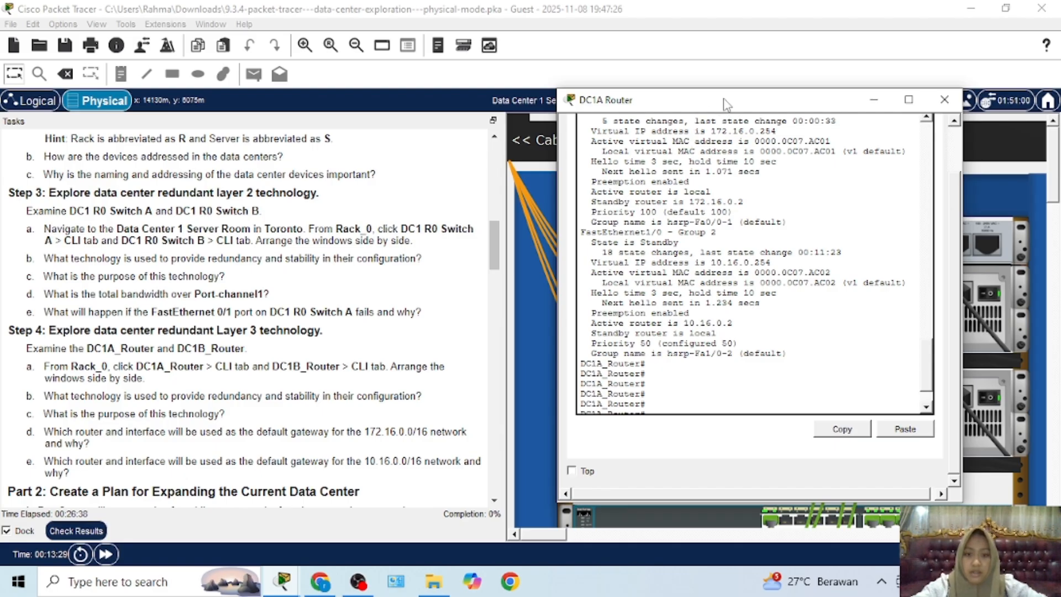
{"action": "left_click_drag", "start_coordinate": [722, 109], "coordinate": [715, 134]}
{"action": "scroll", "coordinate": [825, 326], "scroll_direction": "up", "scroll_amount": 2}
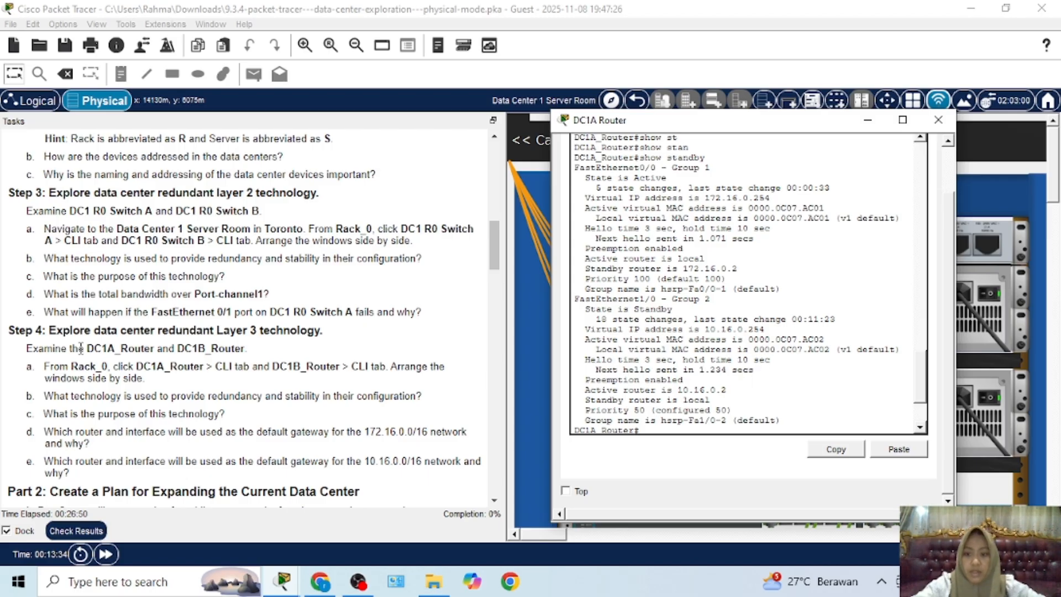
{"action": "scroll", "coordinate": [47, 360], "scroll_direction": "down", "scroll_amount": 1}
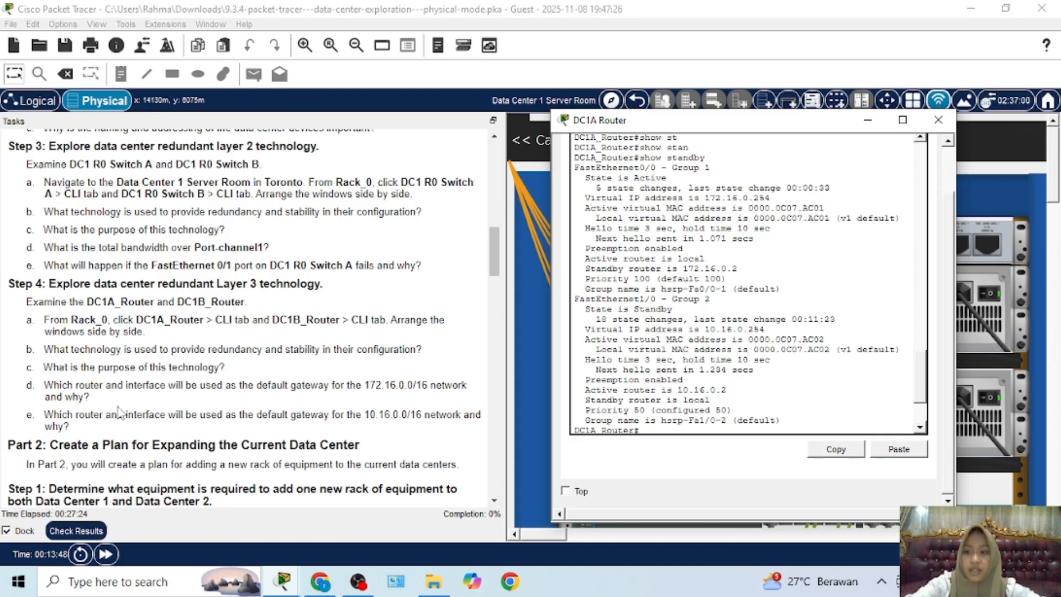
{"action": "scroll", "coordinate": [97, 406], "scroll_direction": "down", "scroll_amount": 1}
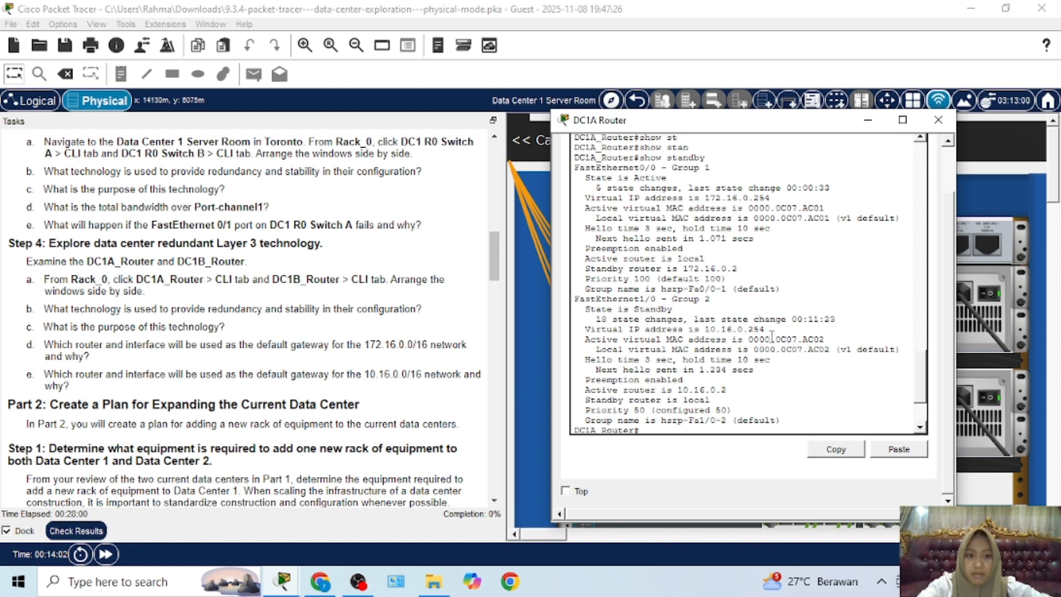
{"action": "left_click_drag", "start_coordinate": [768, 330], "coordinate": [705, 330]}
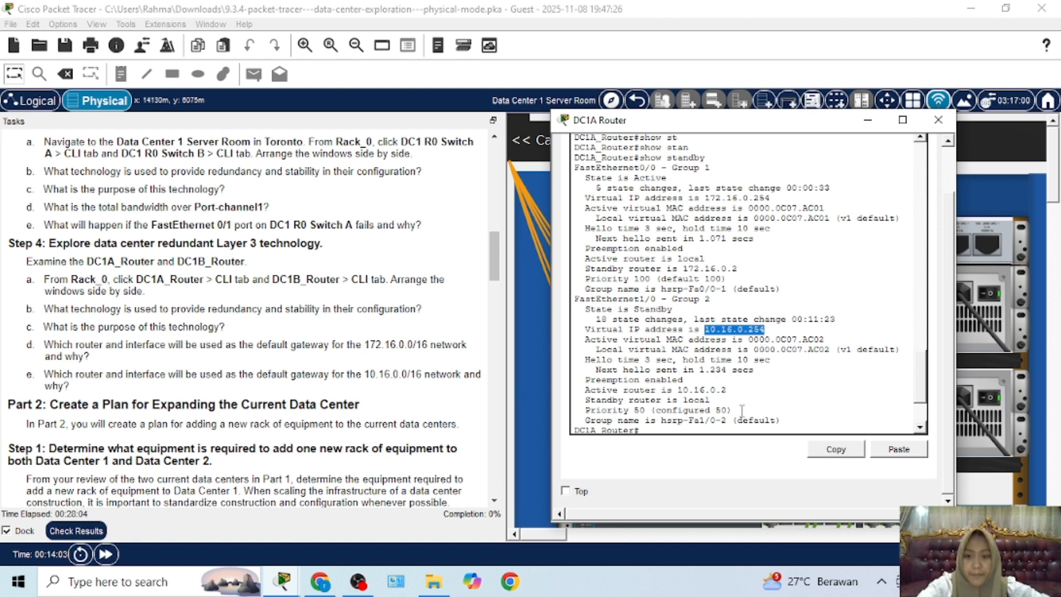
{"action": "left_click", "coordinate": [689, 360]}
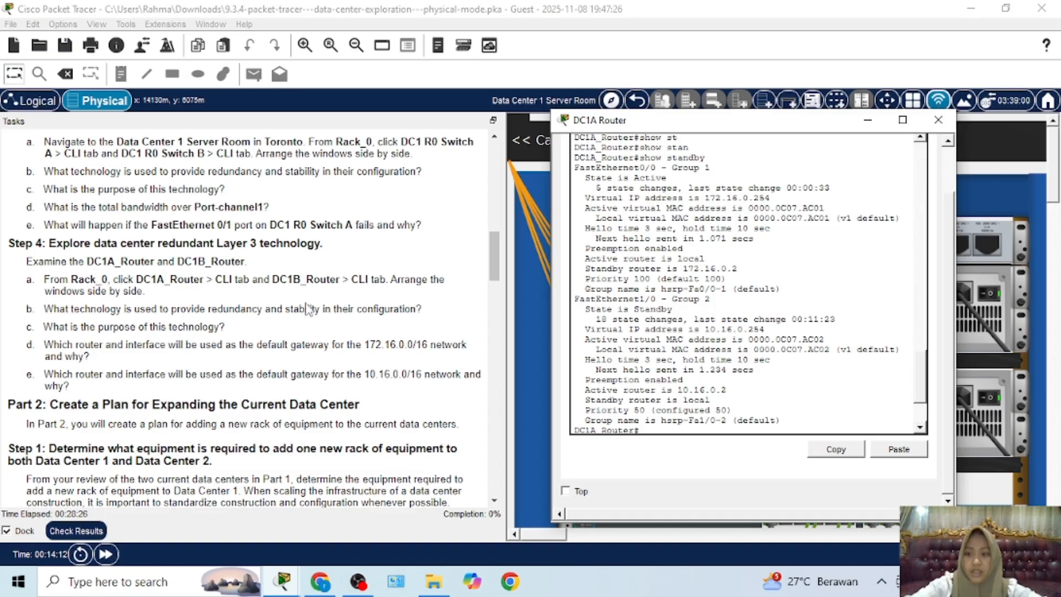
Read Part 2 Step 1 of the instructions, highlighting the phrase about adding a new rack and question a about the new switches
{"action": "scroll", "coordinate": [312, 309], "scroll_direction": "down", "scroll_amount": 5}
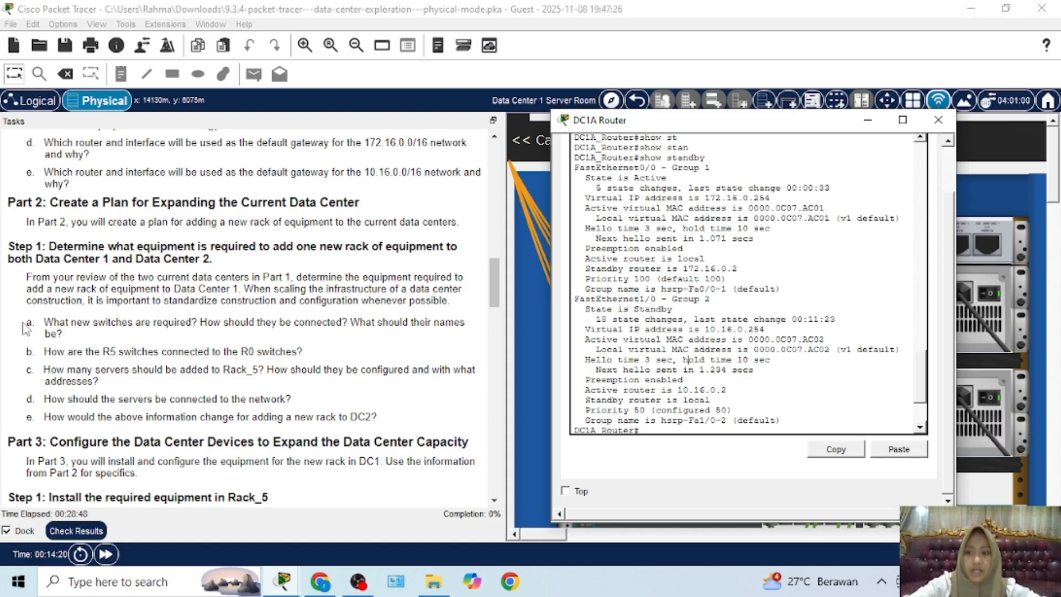
{"action": "left_click", "coordinate": [78, 286]}
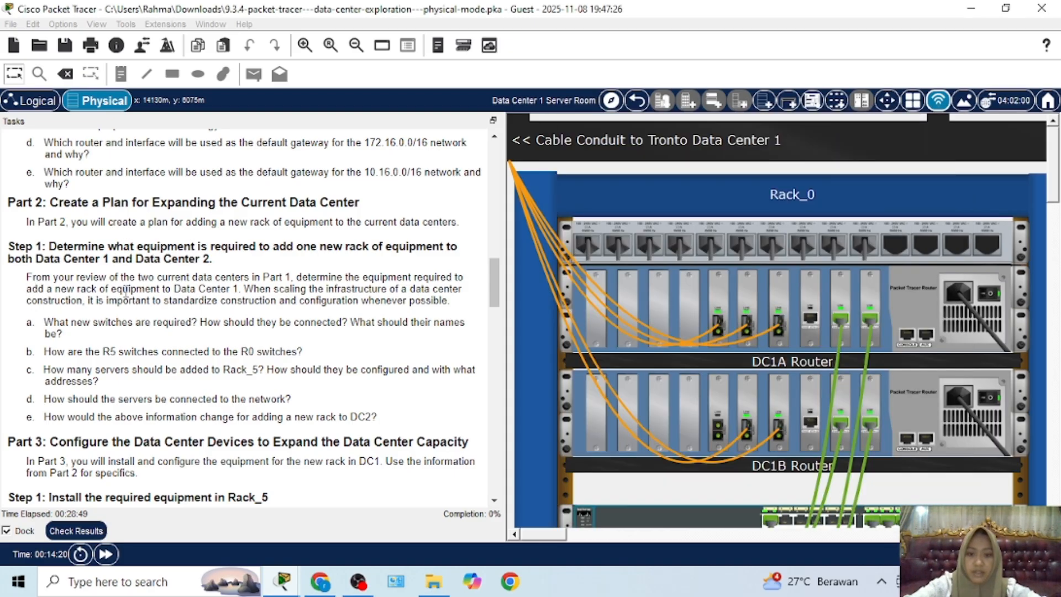
{"action": "left_click_drag", "start_coordinate": [128, 291], "coordinate": [31, 288]}
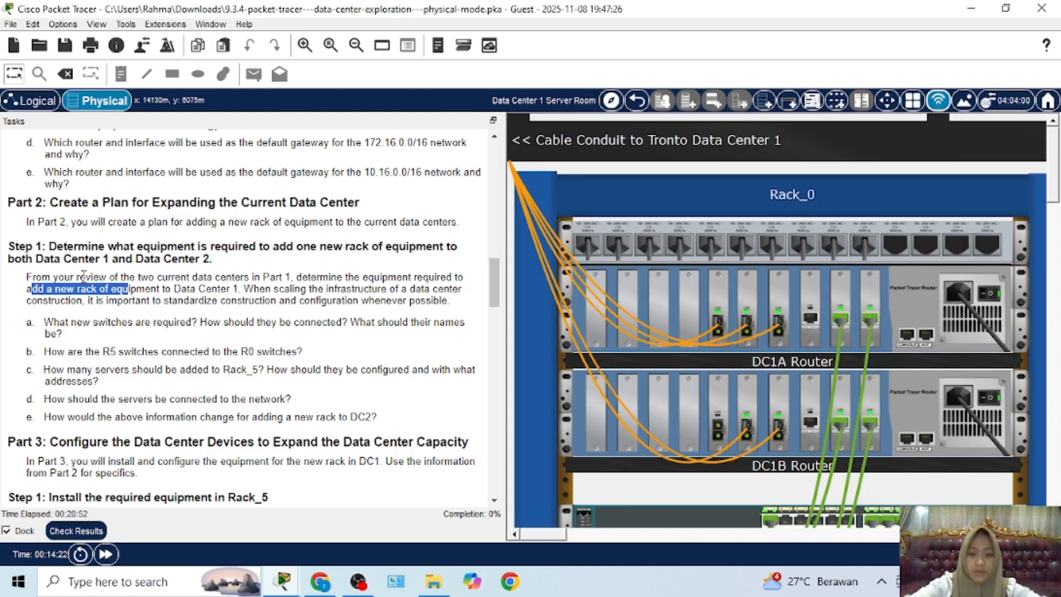
{"action": "left_click", "coordinate": [83, 276]}
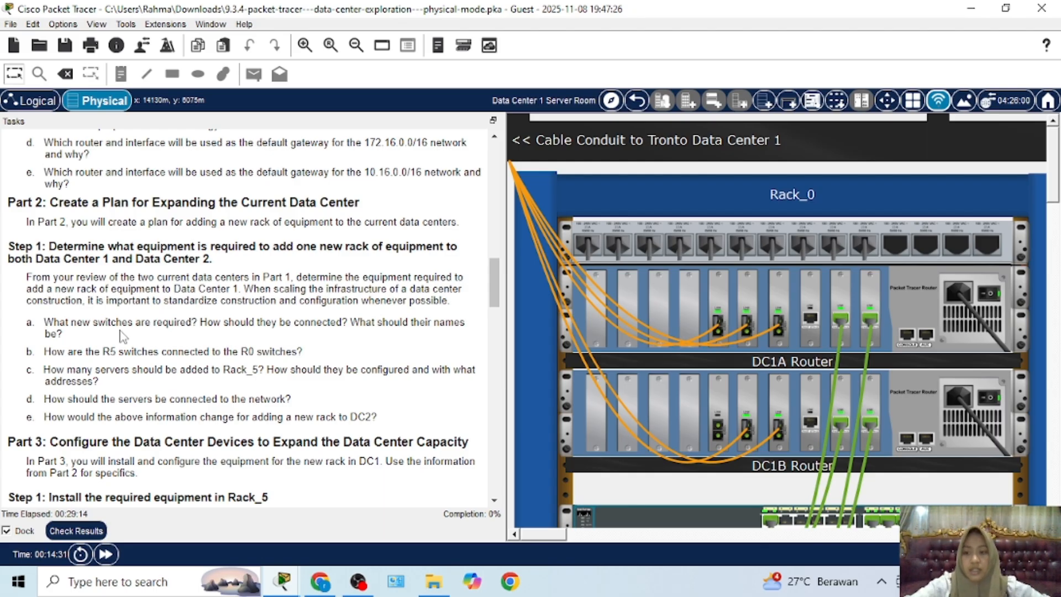
{"action": "triple_click", "coordinate": [17, 331]}
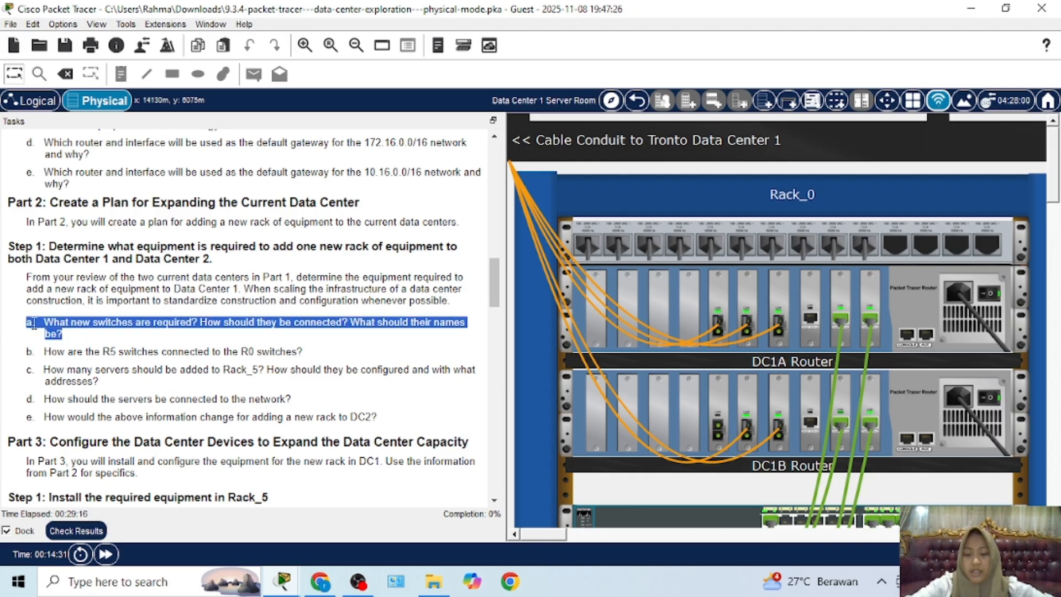
{"action": "left_click", "coordinate": [92, 335]}
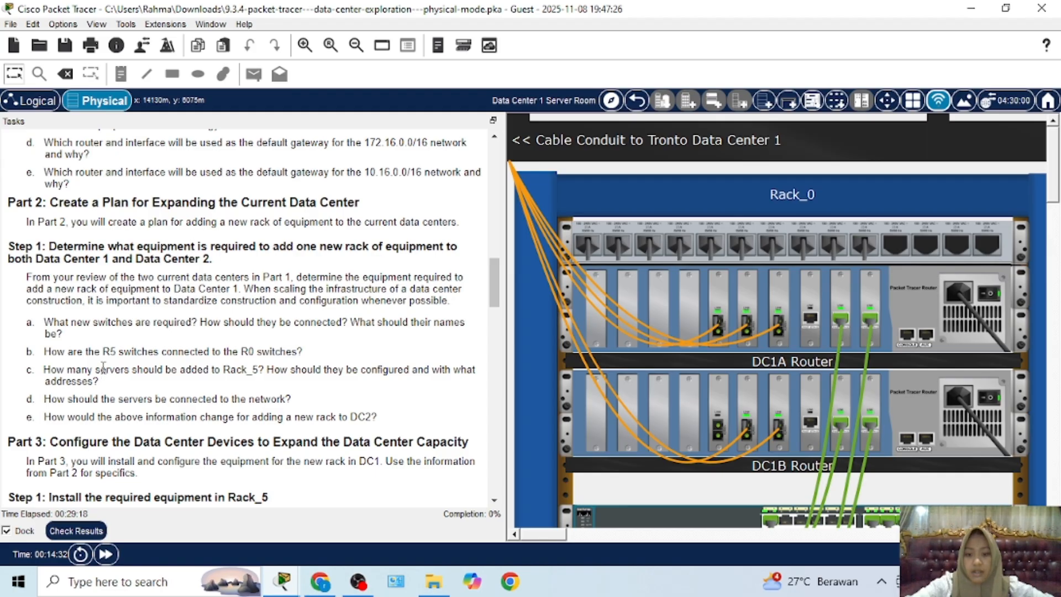
Highlight the start of question a about new switches and examine the master and Rack 0 switches in Rack_0
{"action": "left_click_drag", "start_coordinate": [44, 322], "coordinate": [77, 323]}
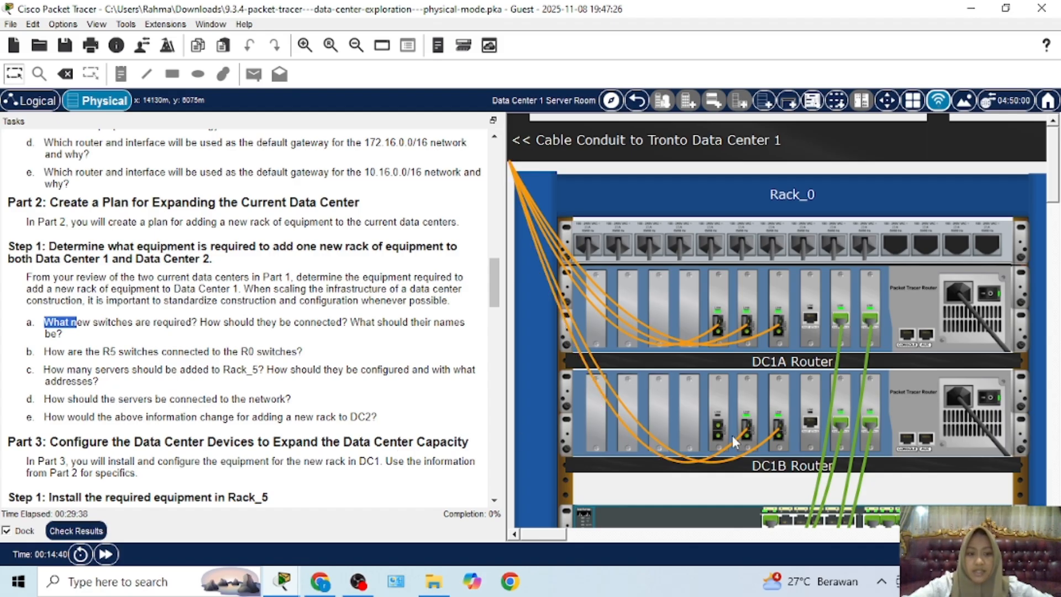
{"action": "scroll", "coordinate": [731, 435], "scroll_direction": "down", "scroll_amount": 3}
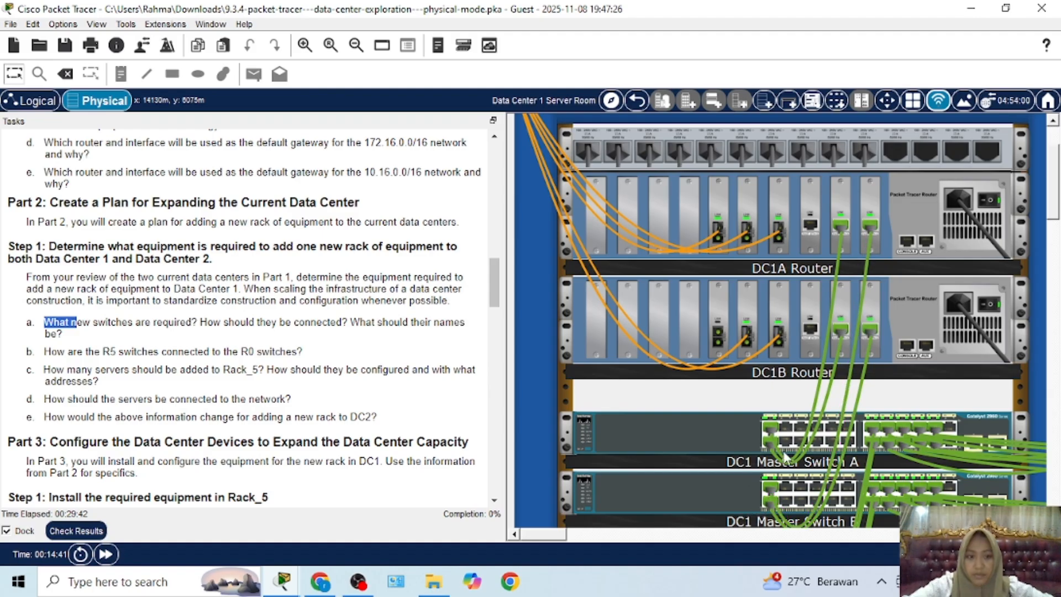
{"action": "scroll", "coordinate": [793, 448], "scroll_direction": "down", "scroll_amount": 3}
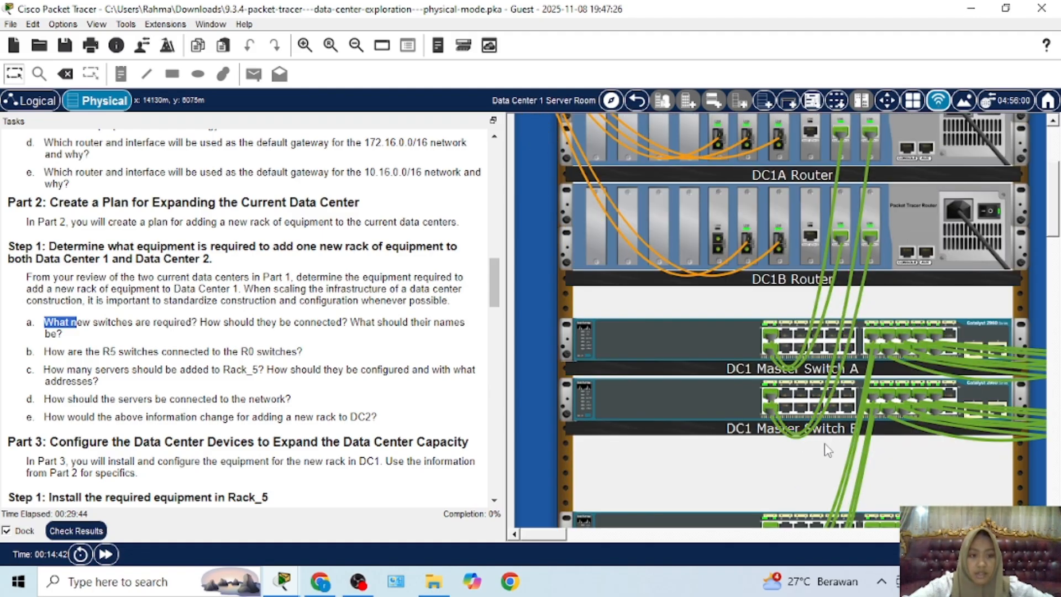
{"action": "scroll", "coordinate": [828, 450], "scroll_direction": "down", "scroll_amount": 6}
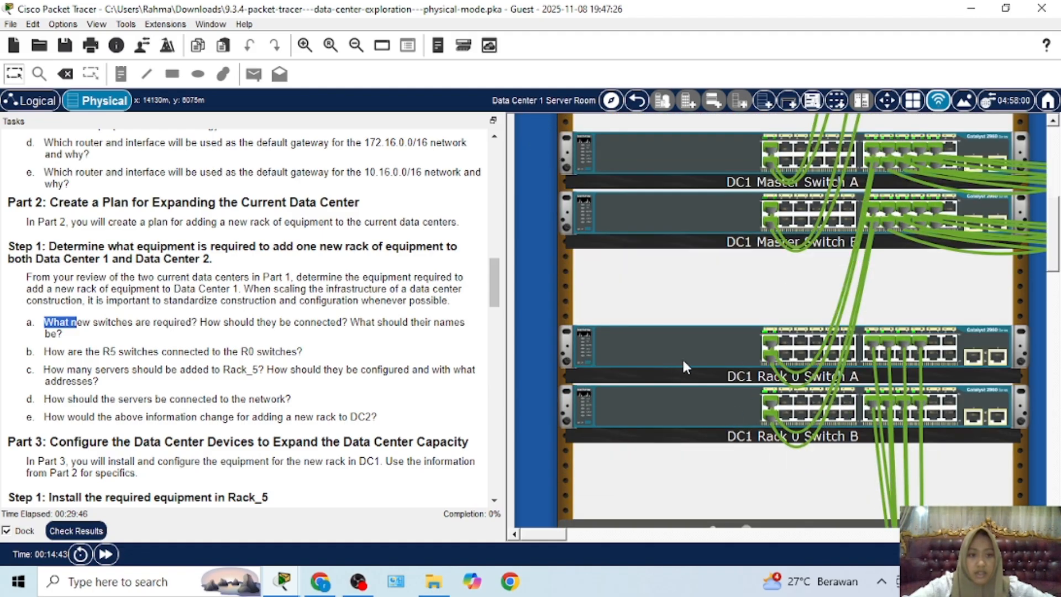
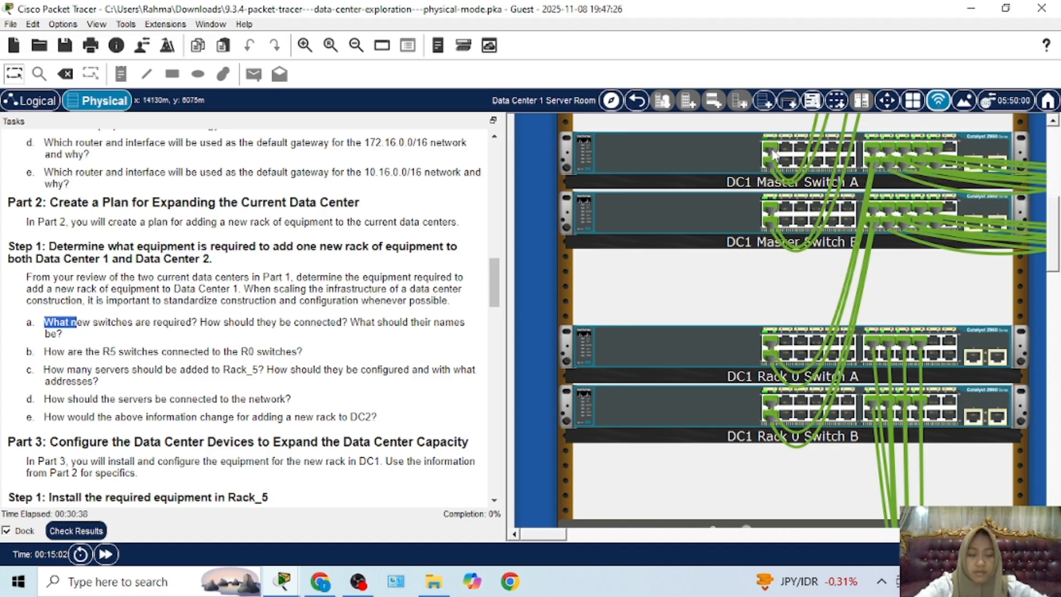
Inspect the cable connections of DC1 Master Switch A to the DC1A Router and the rack switches
{"action": "mouse_move", "coordinate": [773, 154]}
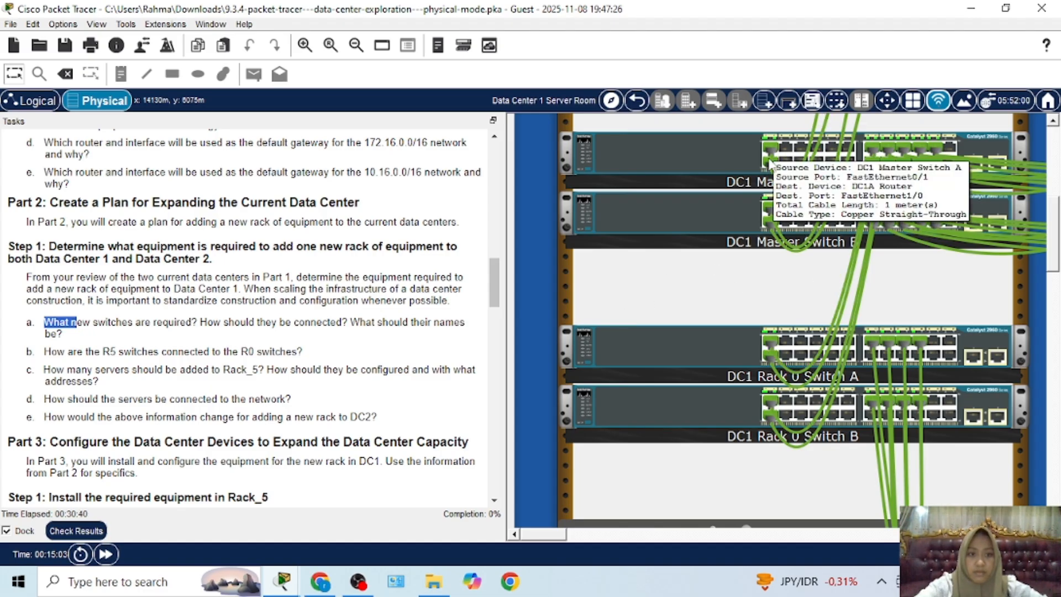
{"action": "mouse_move", "coordinate": [872, 162]}
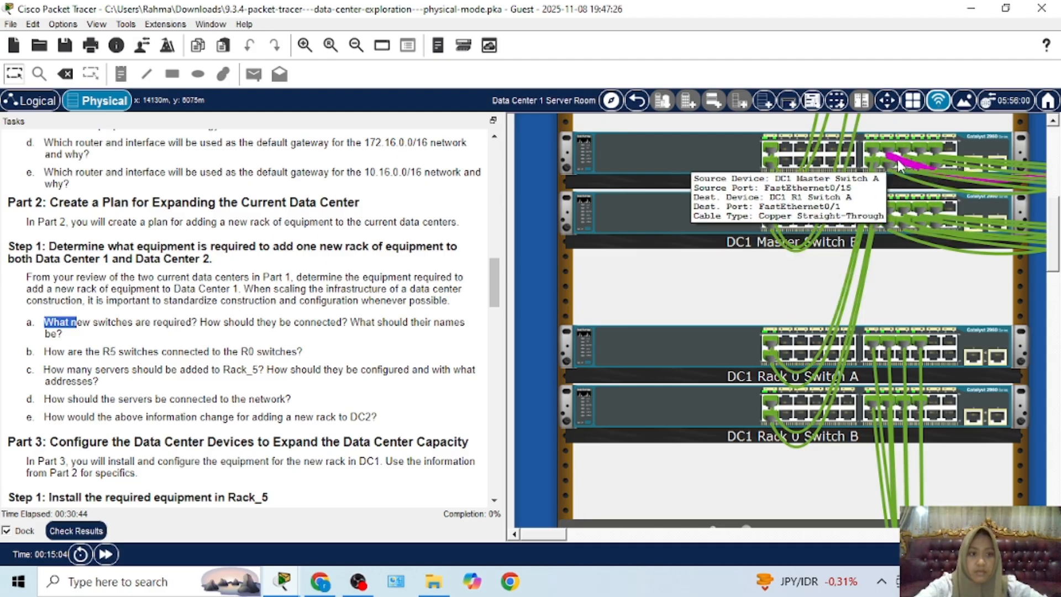
{"action": "mouse_move", "coordinate": [890, 146]}
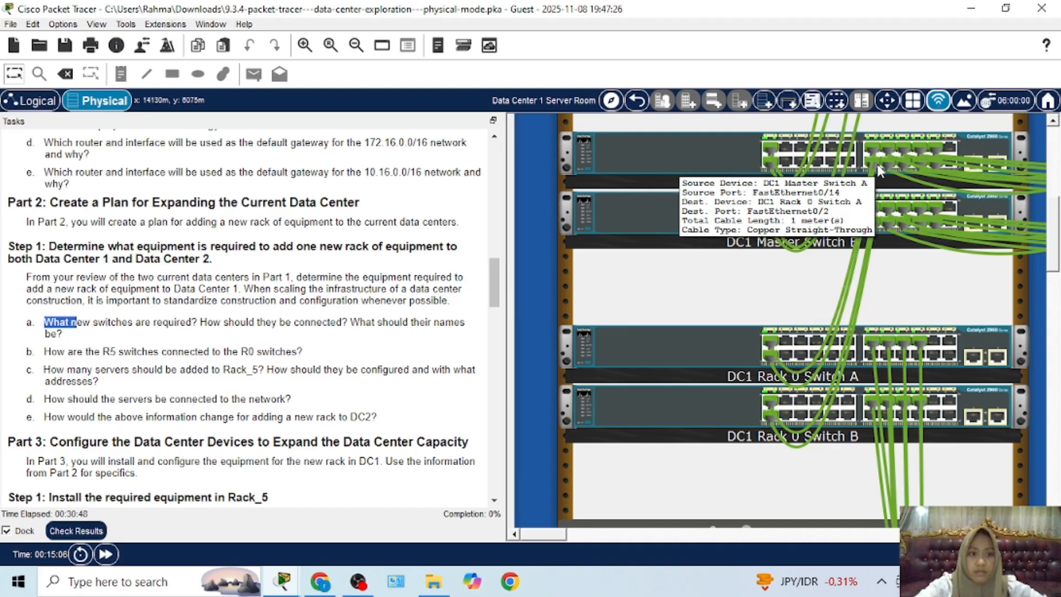
{"action": "mouse_move", "coordinate": [871, 188]}
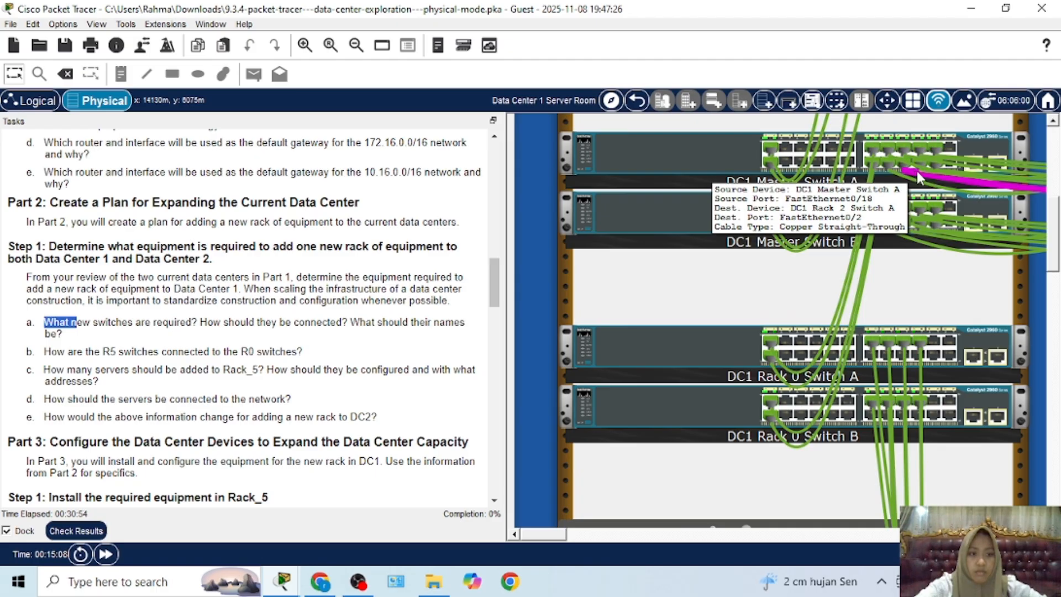
{"action": "mouse_move", "coordinate": [932, 147]}
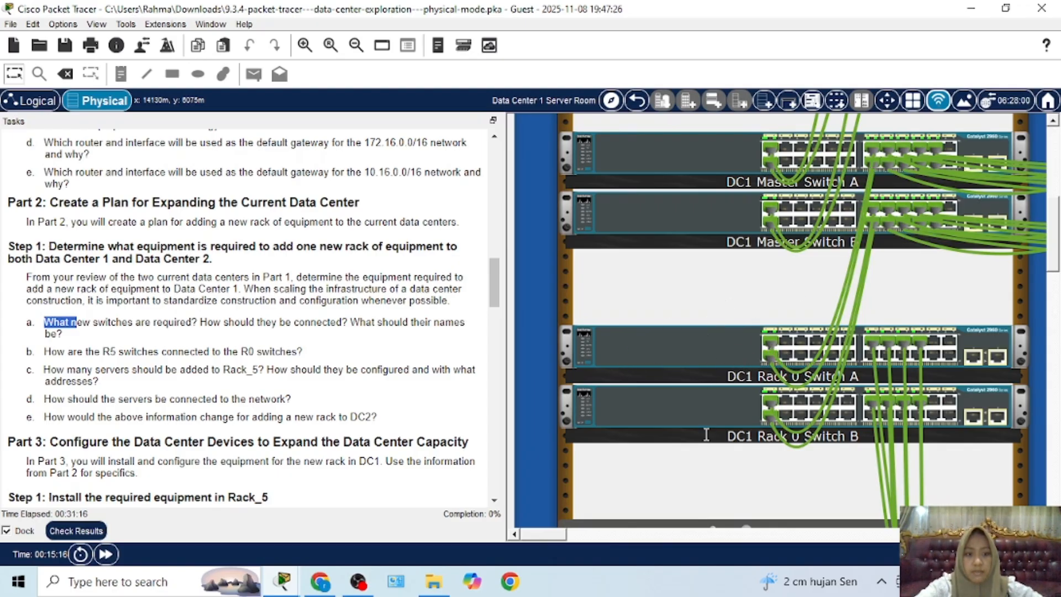
Look over Rack_0 from its first server up to the routers and read question c about the Rack_5 servers
{"action": "scroll", "coordinate": [736, 420], "scroll_direction": "down", "scroll_amount": 3}
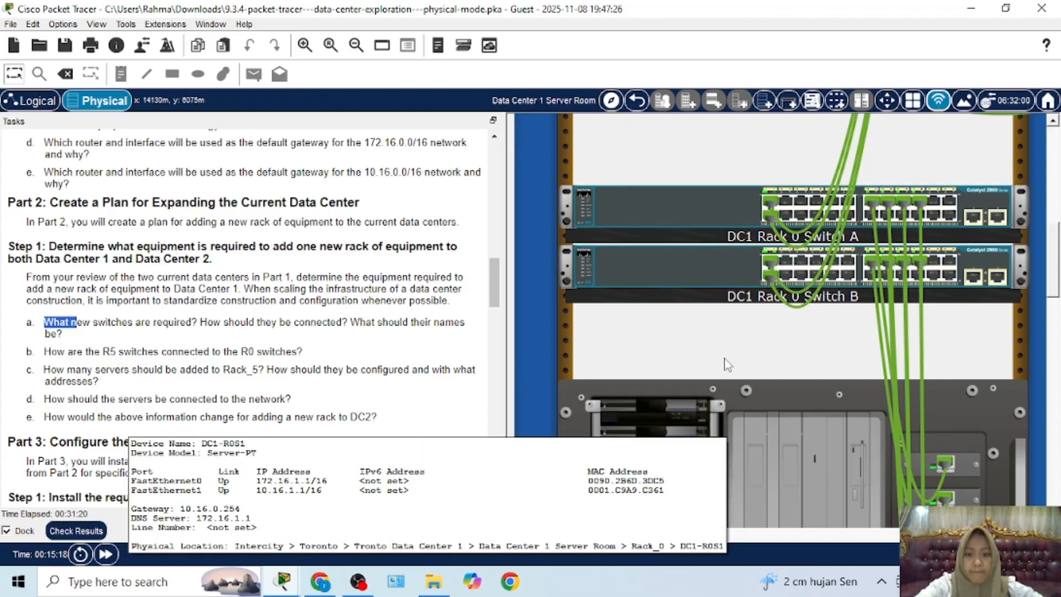
{"action": "scroll", "coordinate": [718, 350], "scroll_direction": "up", "scroll_amount": 2}
{"action": "scroll", "coordinate": [718, 344], "scroll_direction": "up", "scroll_amount": 3}
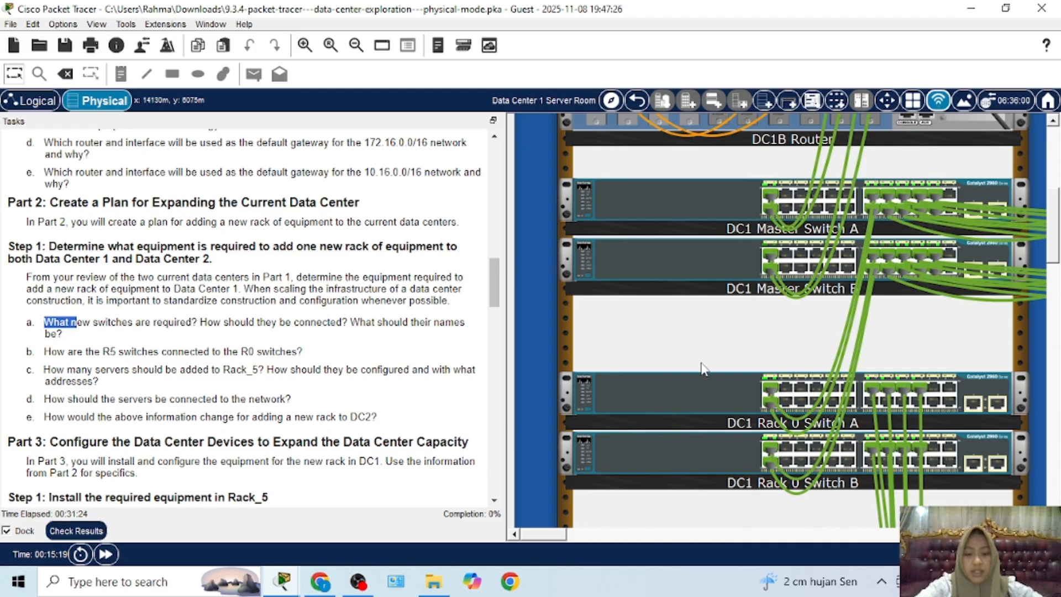
{"action": "scroll", "coordinate": [706, 370], "scroll_direction": "up", "scroll_amount": 5}
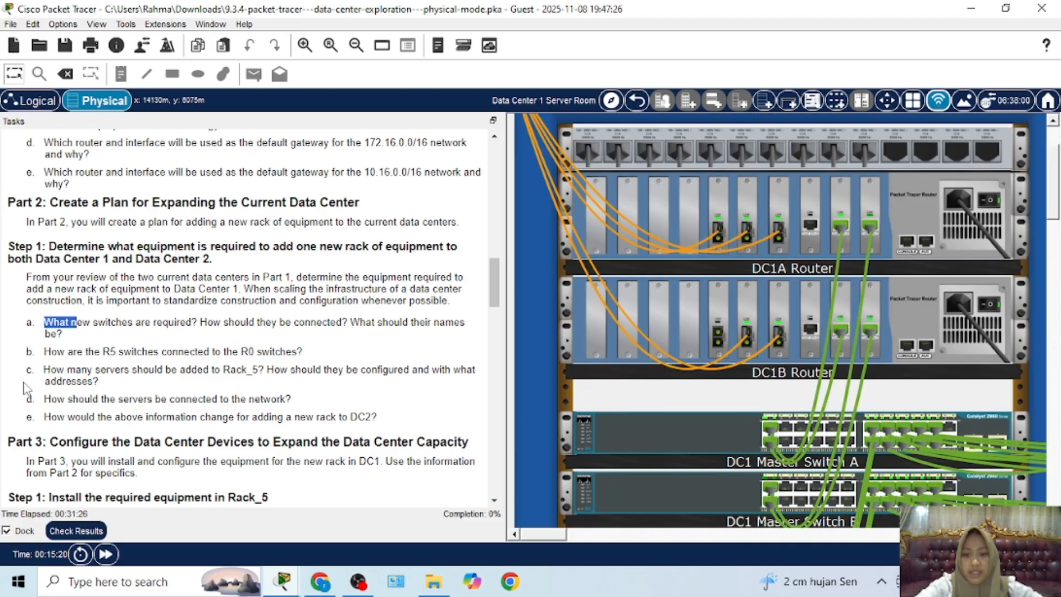
{"action": "left_click", "coordinate": [87, 369]}
{"action": "left_click_drag", "start_coordinate": [87, 369], "coordinate": [119, 371]}
{"action": "left_click", "coordinate": [148, 397]}
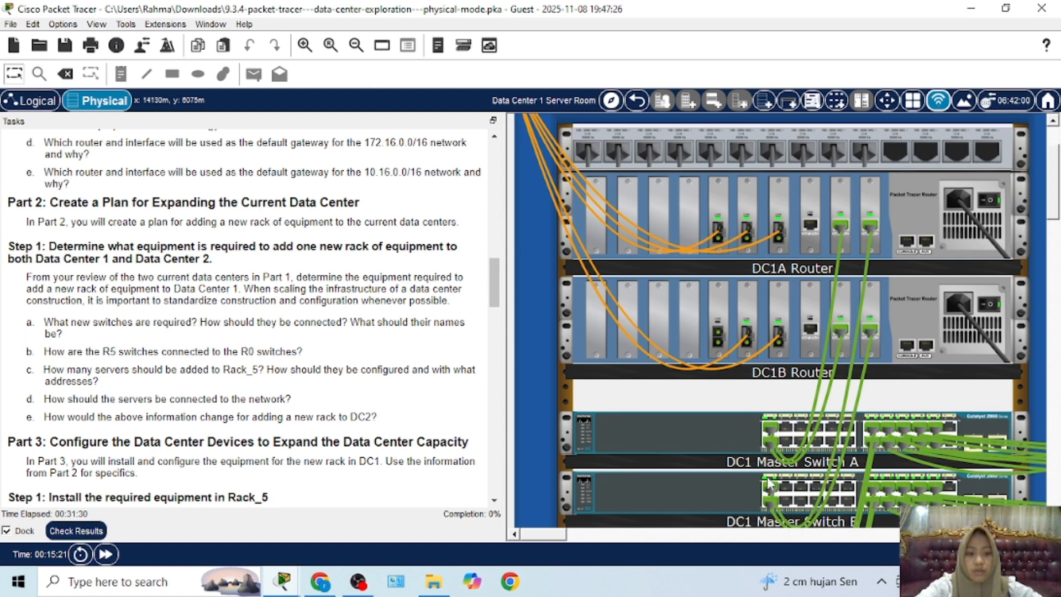
Examine Rack_5 in the Data Center 1 Server Room along its height for installed equipment and free space
{"action": "scroll", "coordinate": [801, 488], "scroll_direction": "down", "scroll_amount": 3}
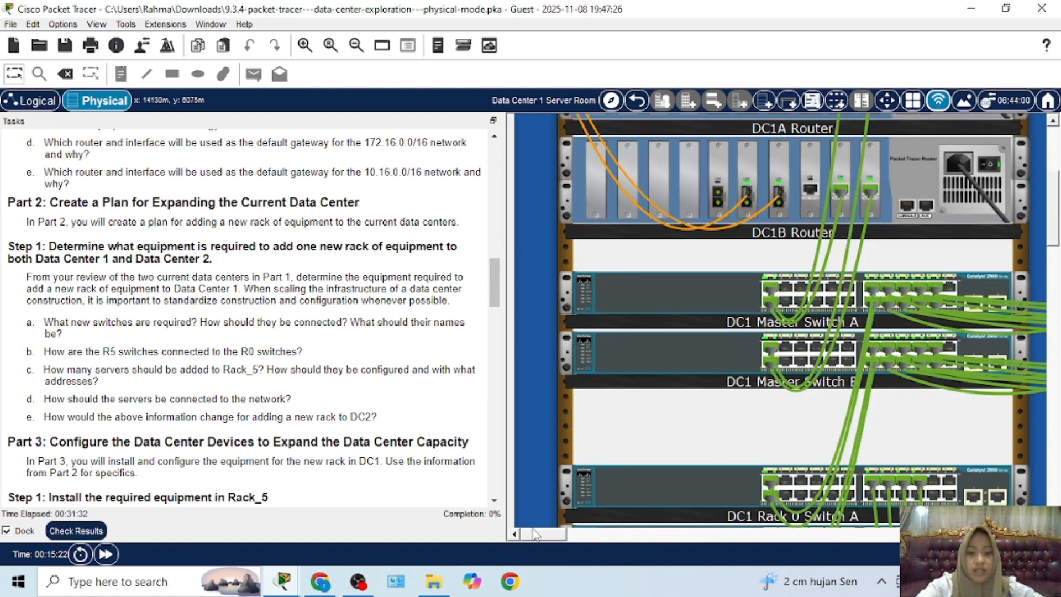
{"action": "left_click", "coordinate": [580, 534]}
{"action": "left_click", "coordinate": [776, 534]}
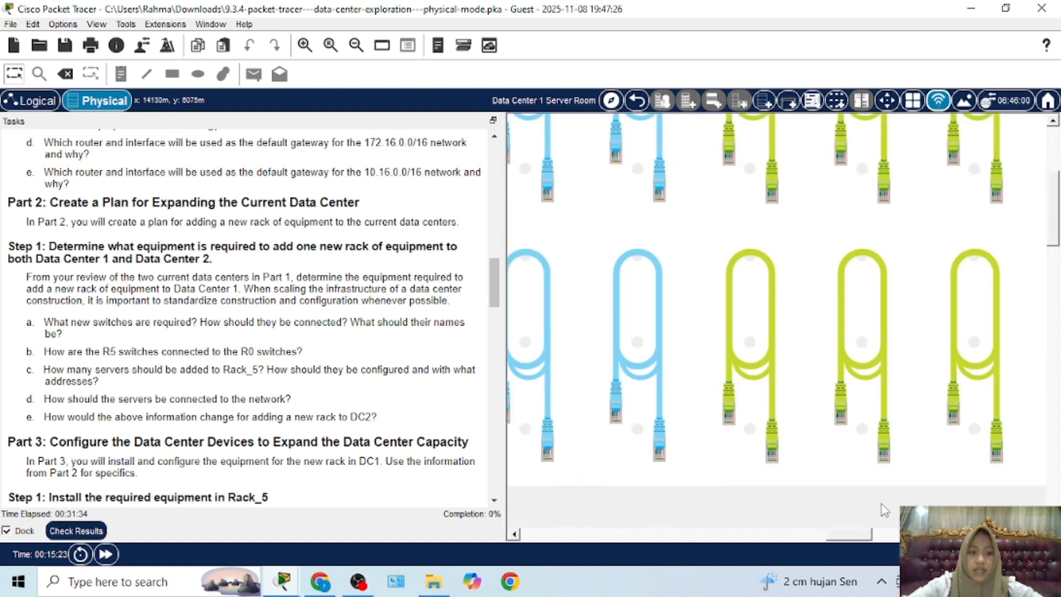
{"action": "scroll", "coordinate": [799, 487], "scroll_direction": "up", "scroll_amount": 3}
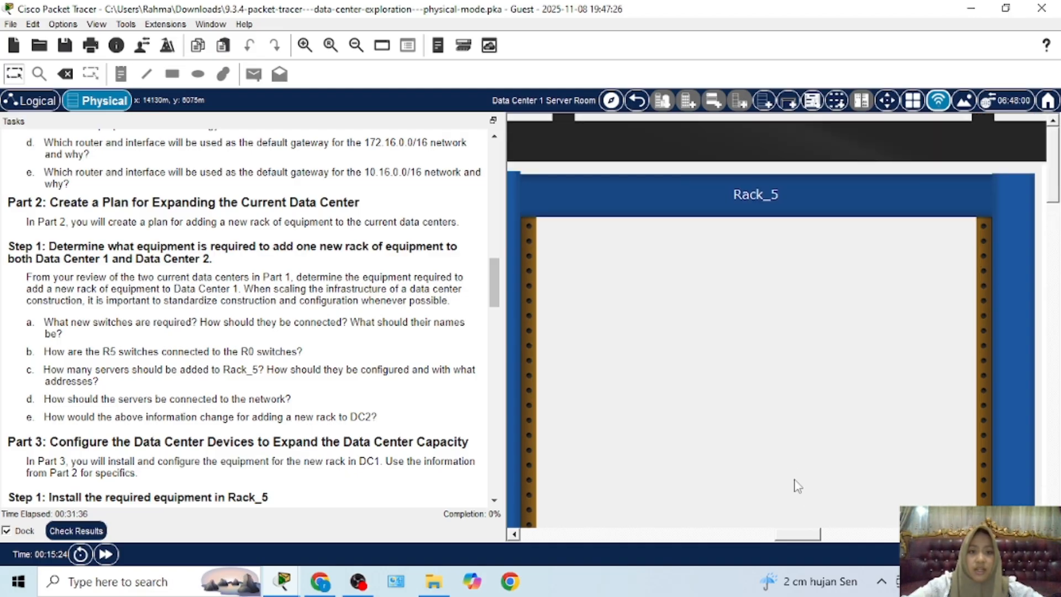
{"action": "scroll", "coordinate": [834, 407], "scroll_direction": "down", "scroll_amount": 5}
{"action": "scroll", "coordinate": [693, 352], "scroll_direction": "up", "scroll_amount": 3}
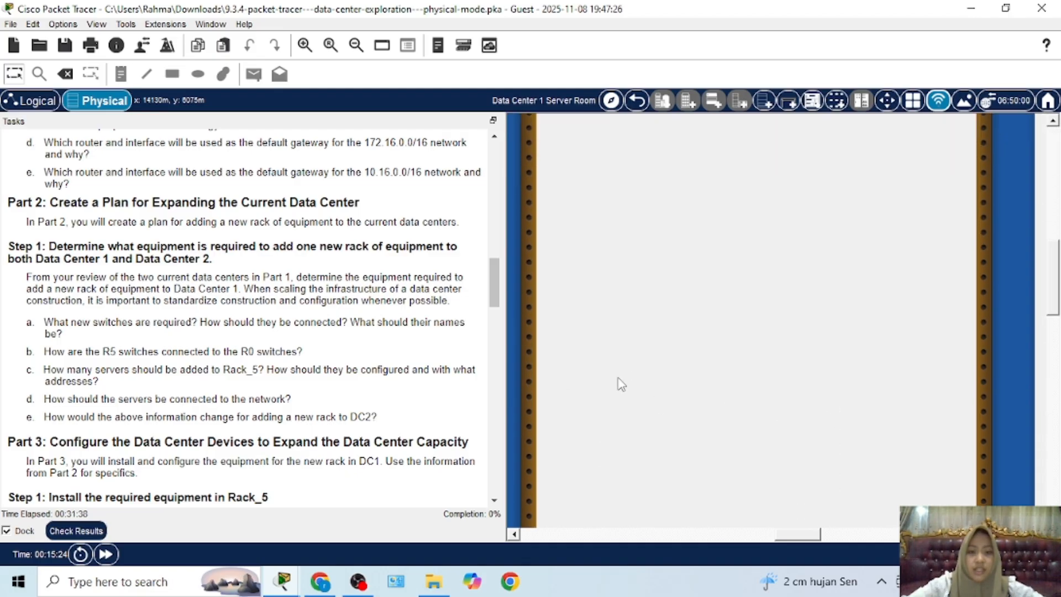
{"action": "scroll", "coordinate": [708, 320], "scroll_direction": "up", "scroll_amount": 3}
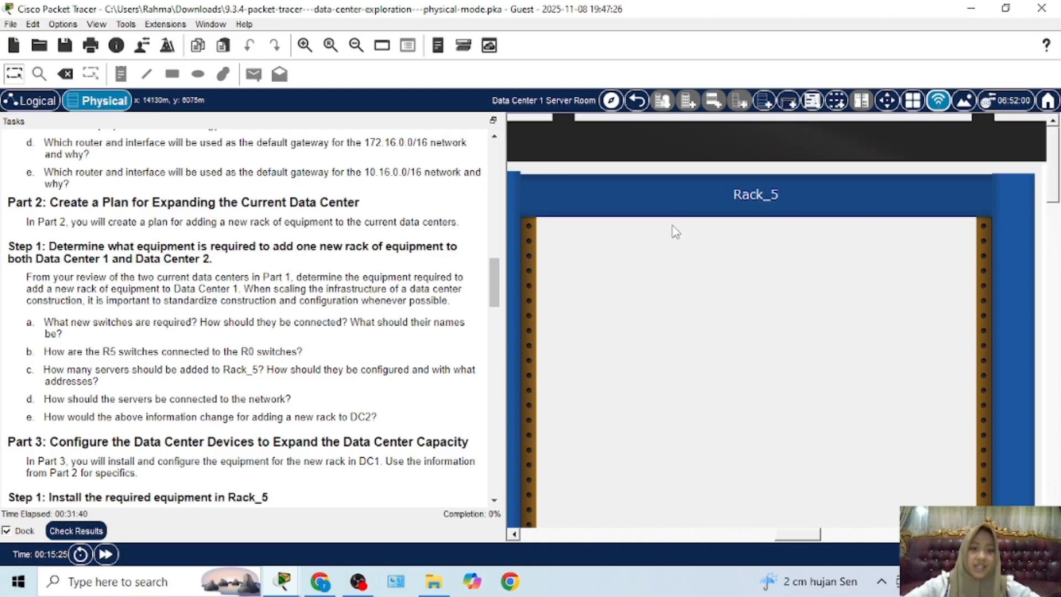
{"action": "scroll", "coordinate": [764, 379], "scroll_direction": "down", "scroll_amount": 3}
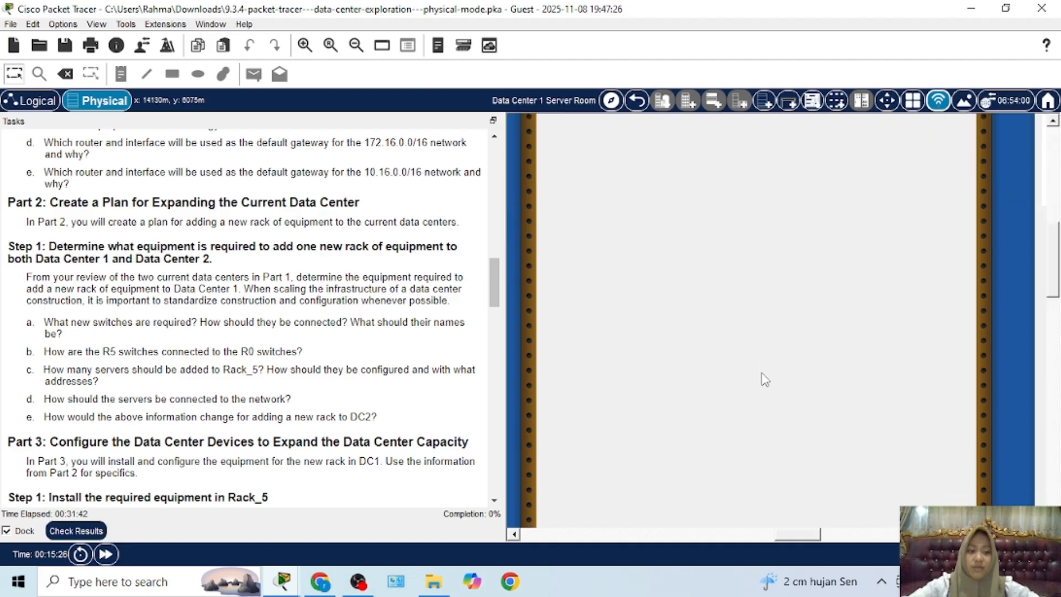
{"action": "scroll", "coordinate": [761, 437], "scroll_direction": "up", "scroll_amount": 3}
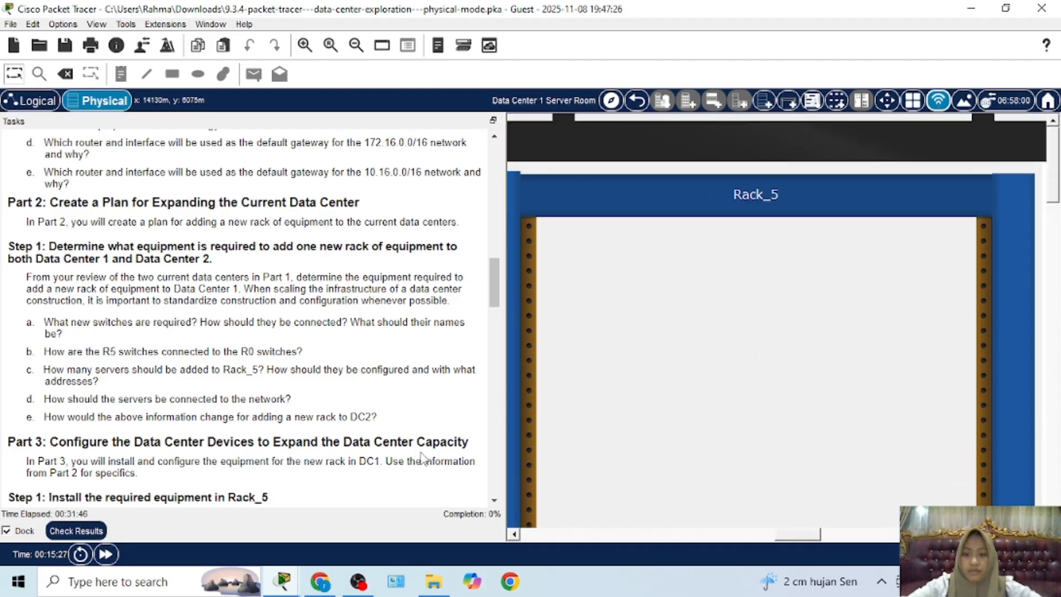
{"action": "scroll", "coordinate": [795, 453], "scroll_direction": "down", "scroll_amount": 1}
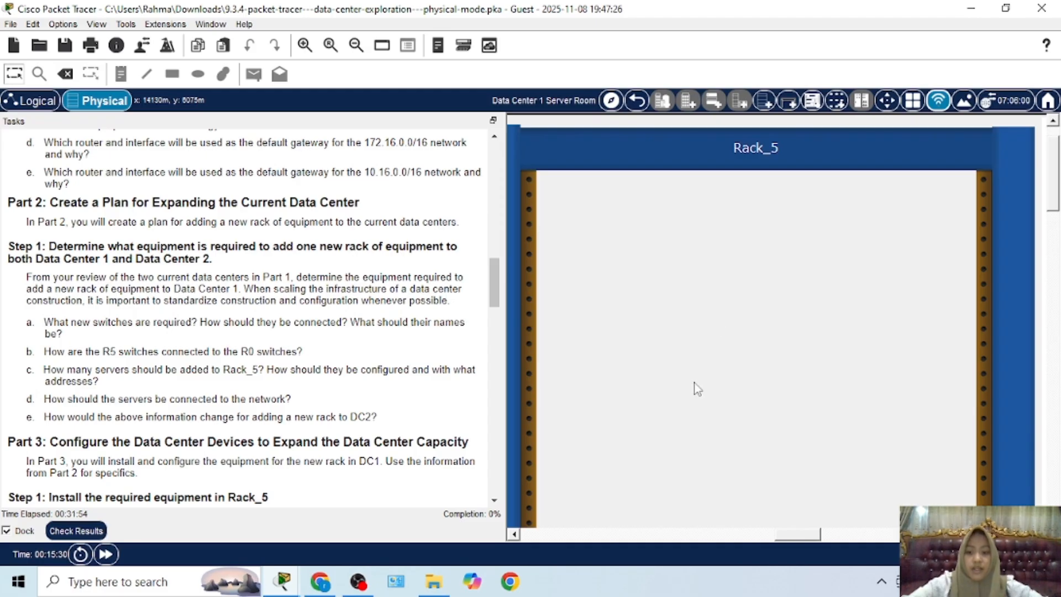
{"action": "scroll", "coordinate": [746, 374], "scroll_direction": "up", "scroll_amount": 1}
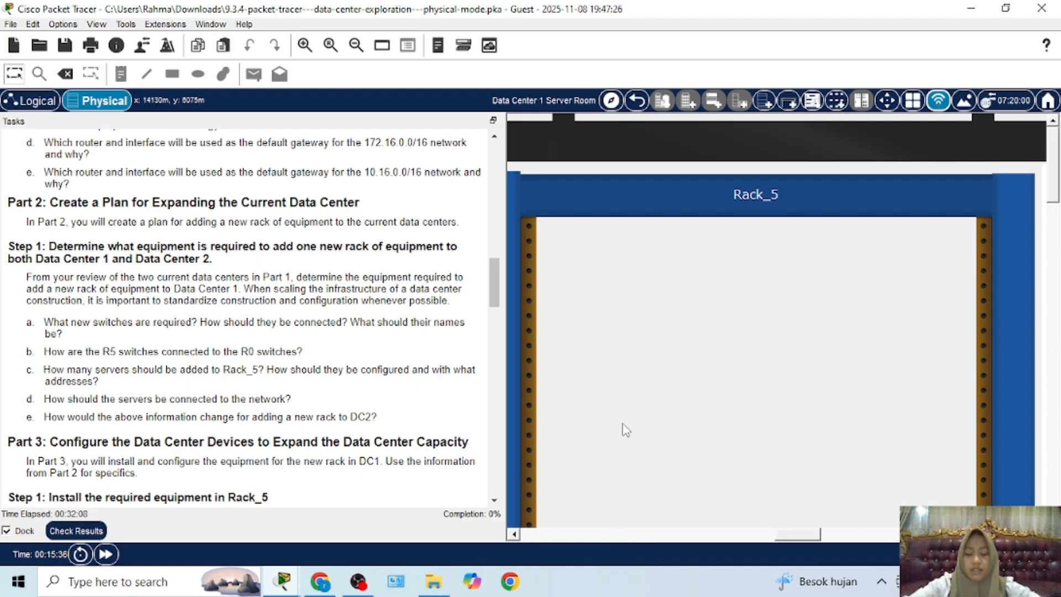
{"action": "scroll", "coordinate": [660, 395], "scroll_direction": "down", "scroll_amount": 1}
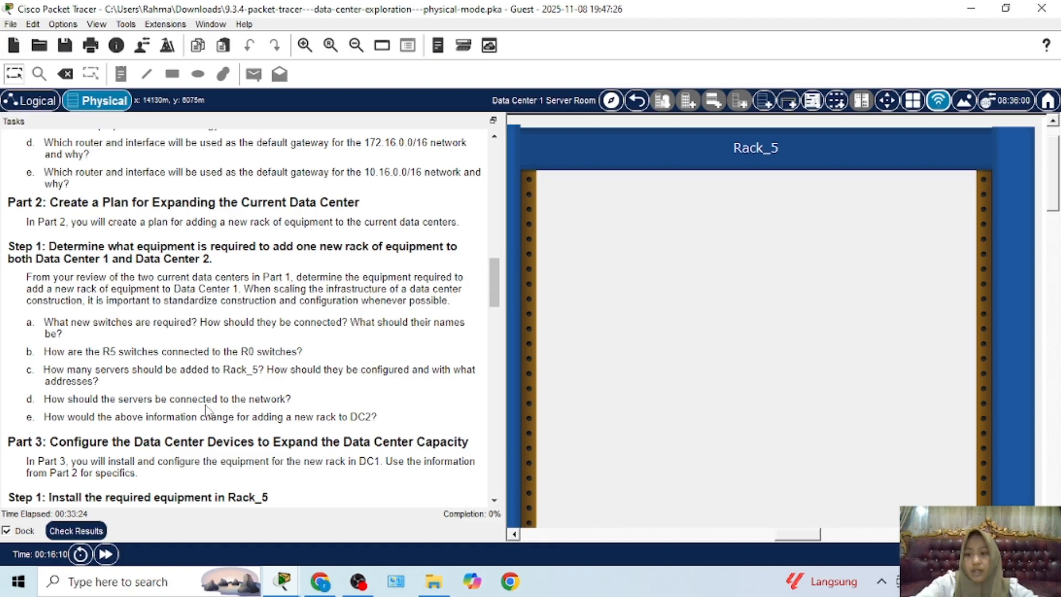
Read Part 3 of the instructions, highlighting the Step 1 phrases about installing the required equipment and the two 2960 switches
{"action": "scroll", "coordinate": [209, 411], "scroll_direction": "down", "scroll_amount": 6}
{"action": "scroll", "coordinate": [184, 412], "scroll_direction": "down", "scroll_amount": 5}
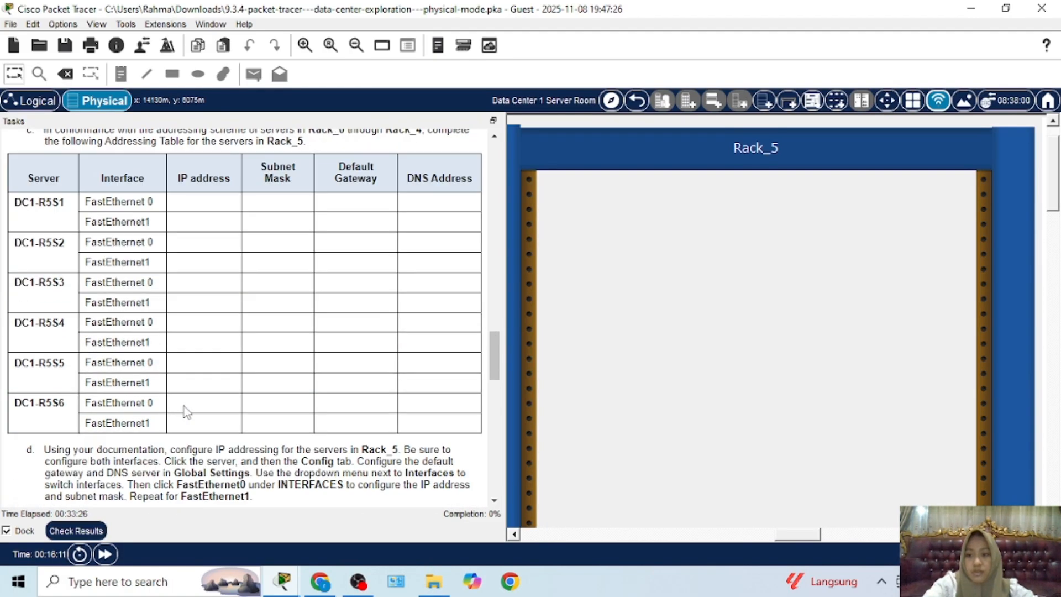
{"action": "scroll", "coordinate": [184, 406], "scroll_direction": "up", "scroll_amount": 6}
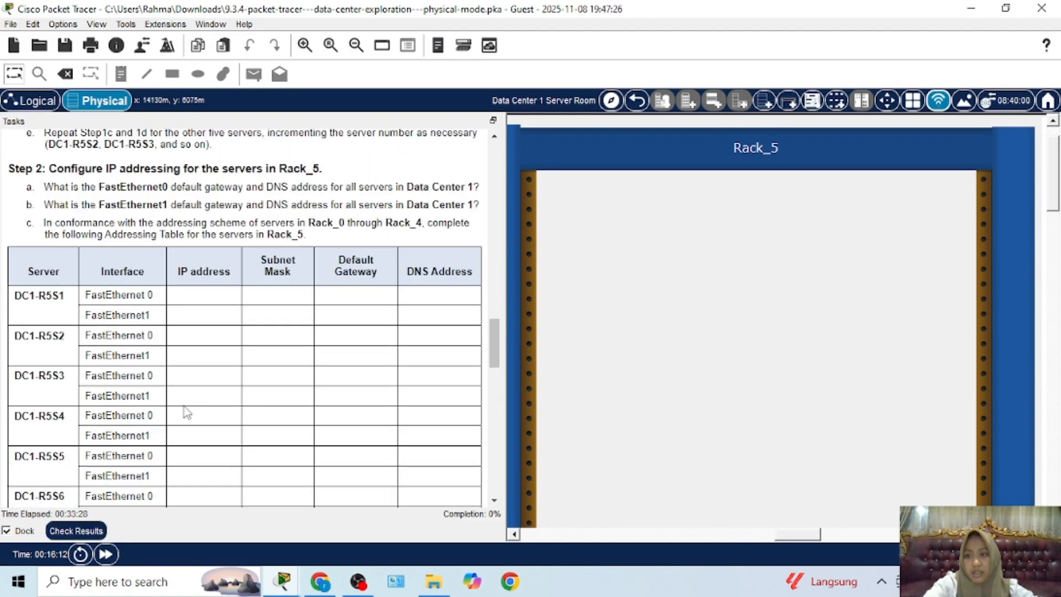
{"action": "scroll", "coordinate": [185, 411], "scroll_direction": "up", "scroll_amount": 1}
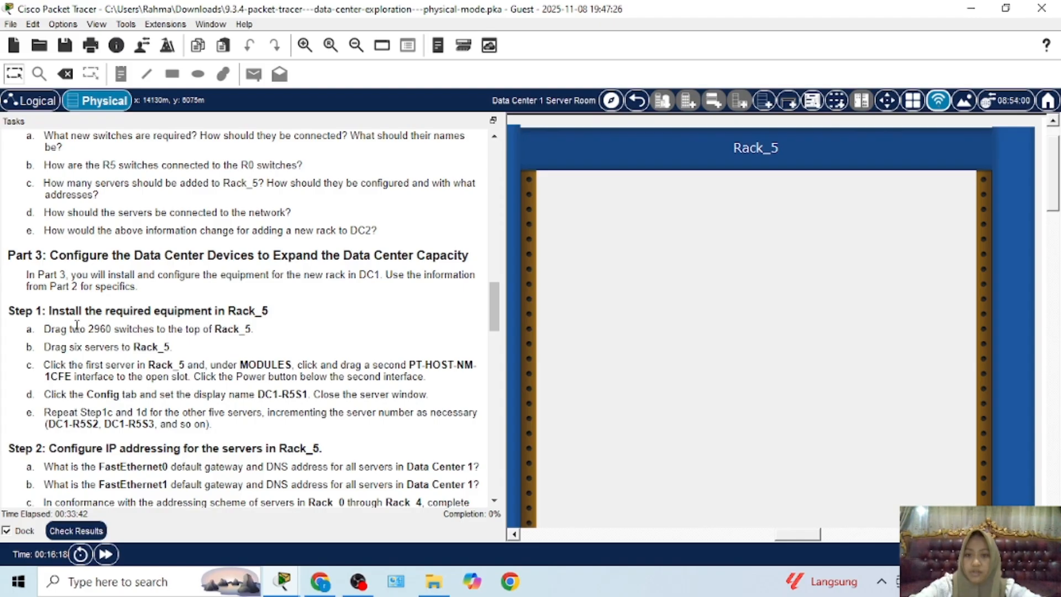
{"action": "left_click_drag", "start_coordinate": [70, 313], "coordinate": [138, 312]}
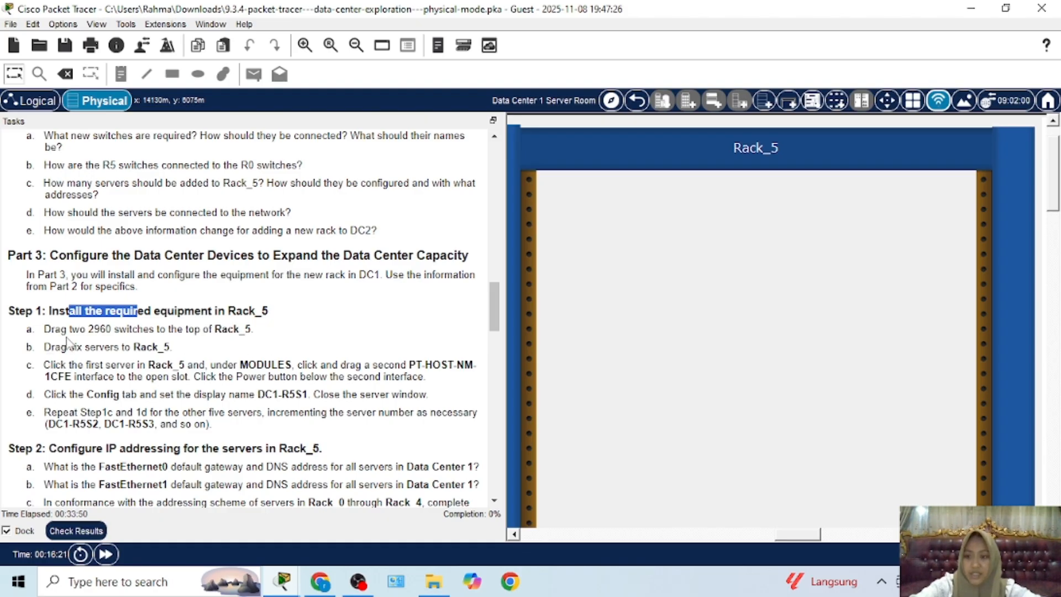
{"action": "left_click_drag", "start_coordinate": [80, 330], "coordinate": [142, 330]}
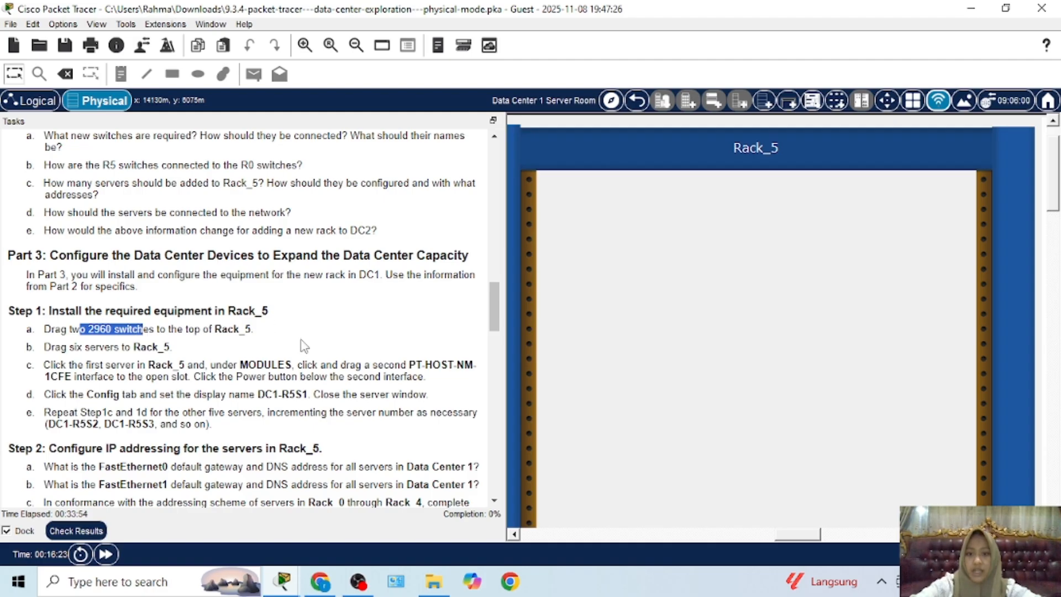
{"action": "left_click", "coordinate": [231, 349]}
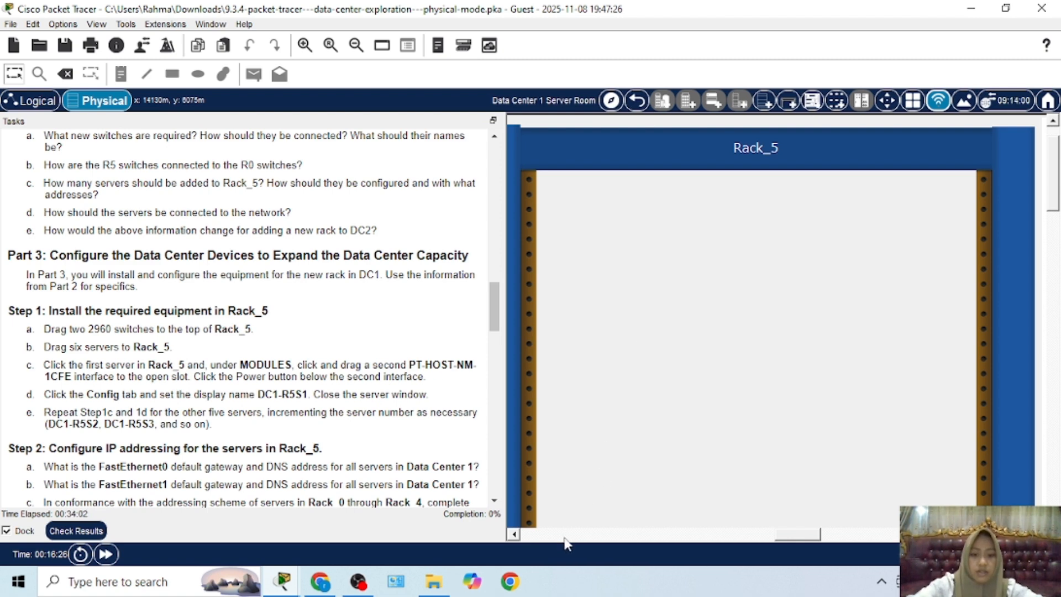
Bring the equipment shelf beyond Rack_5 into view and close the DC1A Router window covering it
{"action": "left_click", "coordinate": [603, 535]}
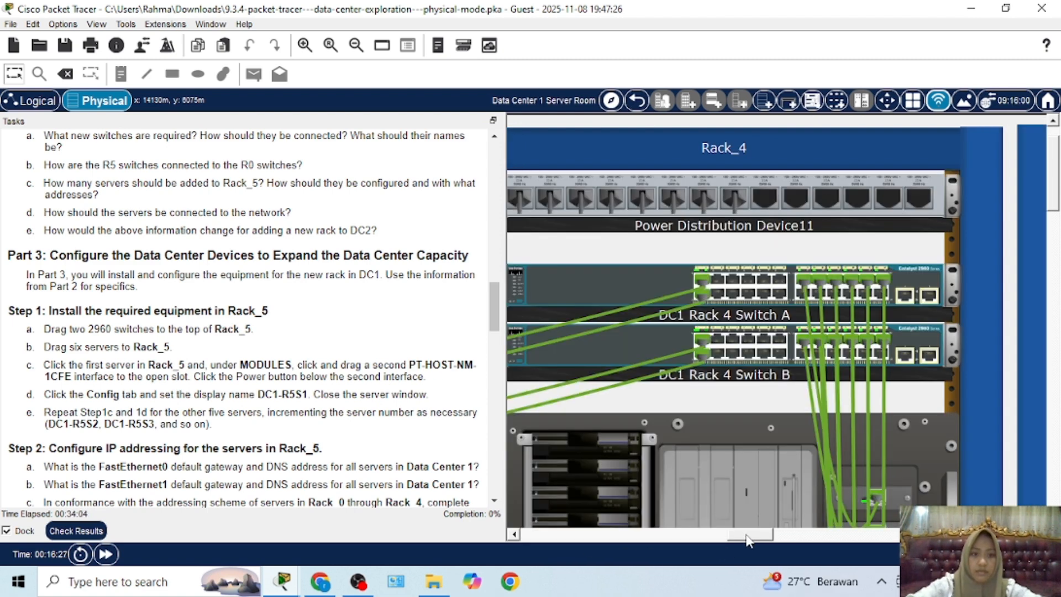
{"action": "left_click_drag", "start_coordinate": [746, 537], "coordinate": [950, 536]}
{"action": "scroll", "coordinate": [817, 357], "scroll_direction": "down", "scroll_amount": 5}
{"action": "scroll", "coordinate": [817, 357], "scroll_direction": "up", "scroll_amount": 2}
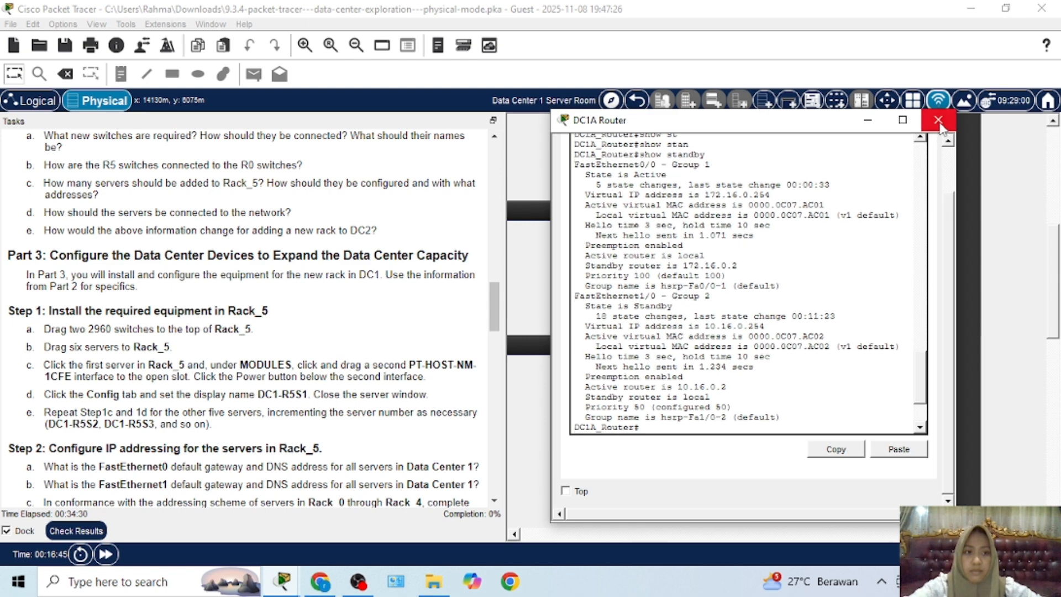
{"action": "left_click", "coordinate": [938, 120]}
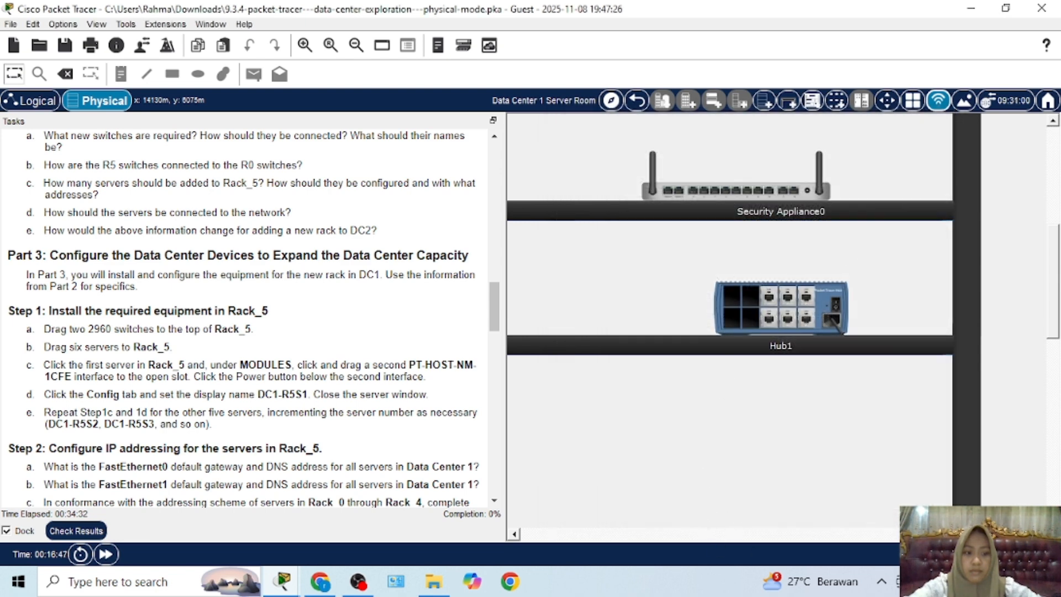
Move the two 2960 switches one after the other from the shelf into Rack_5
{"action": "scroll", "coordinate": [932, 504], "scroll_direction": "left", "scroll_amount": 10}
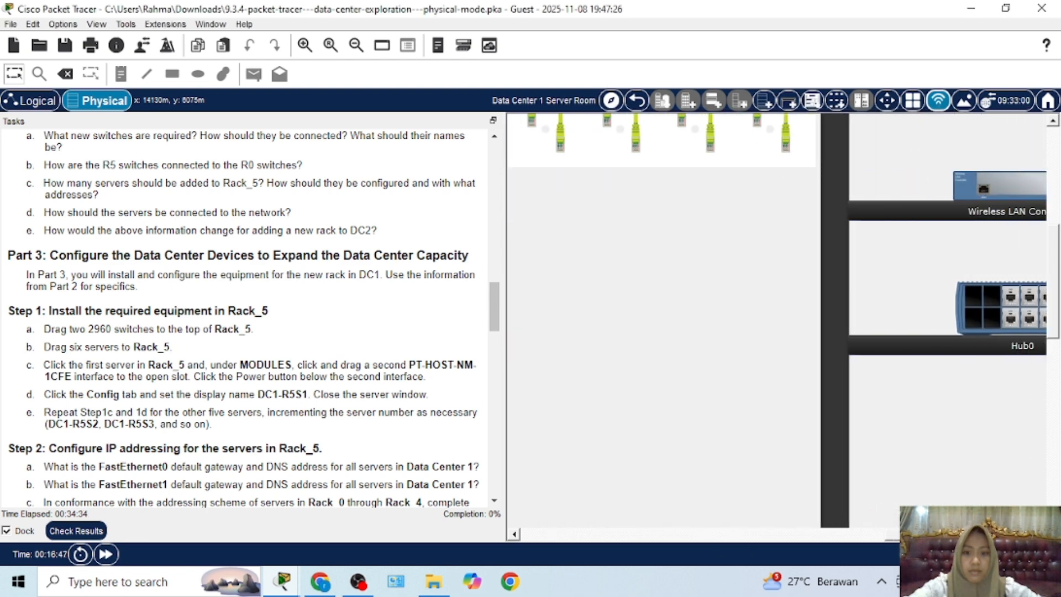
{"action": "scroll", "coordinate": [958, 442], "scroll_direction": "up", "scroll_amount": 5}
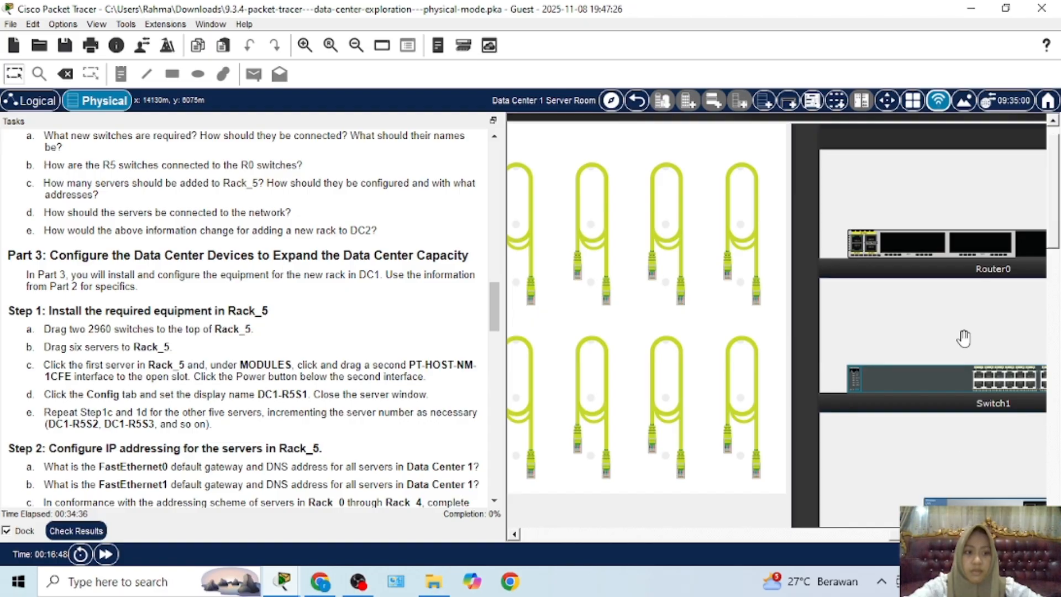
{"action": "left_click", "coordinate": [879, 533]}
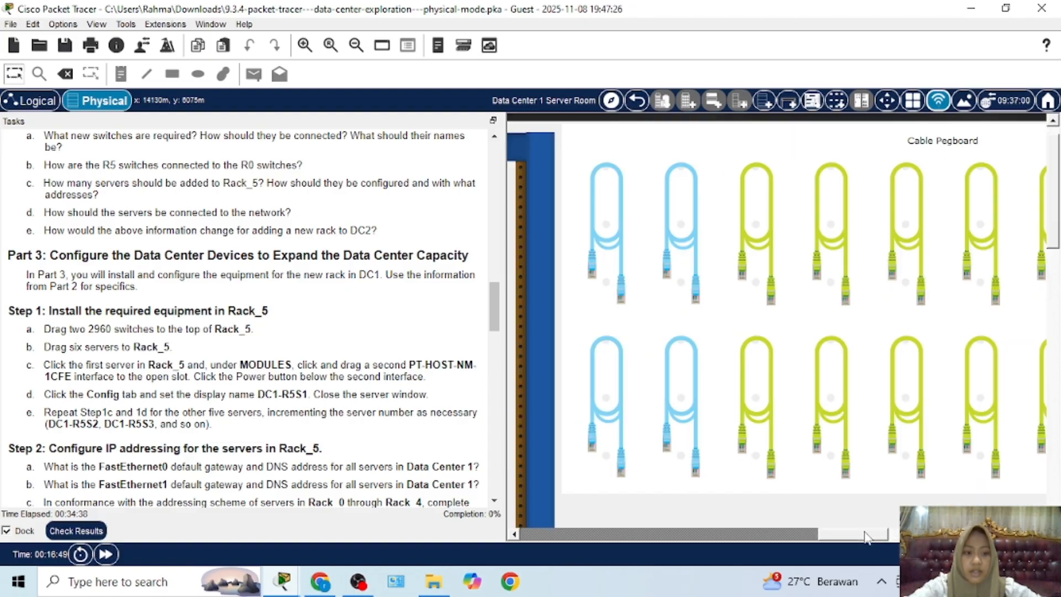
{"action": "left_click_drag", "start_coordinate": [881, 537], "coordinate": [857, 535]}
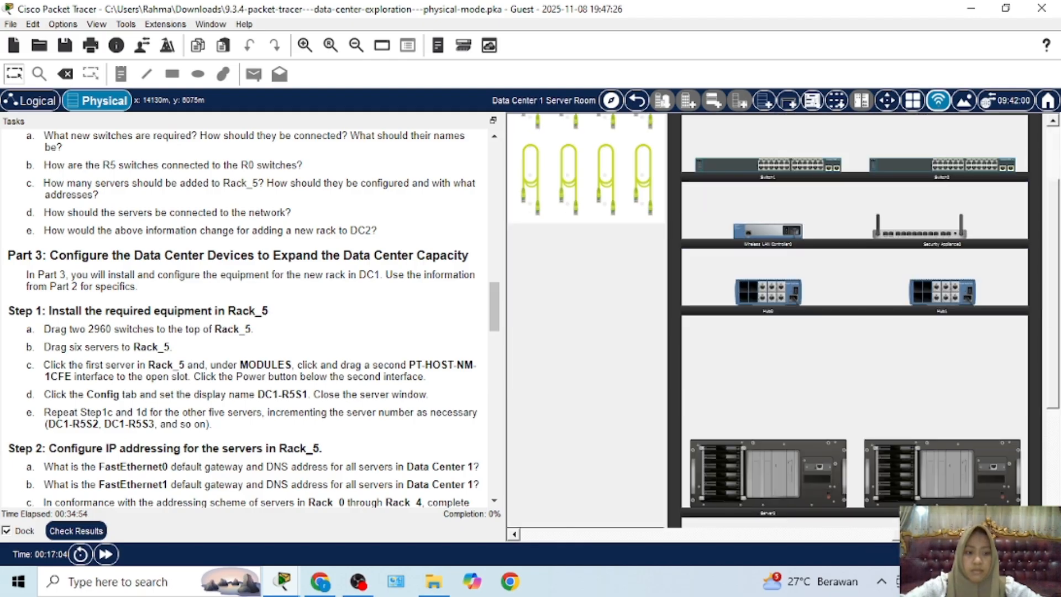
{"action": "left_click_drag", "start_coordinate": [965, 536], "coordinate": [885, 545]}
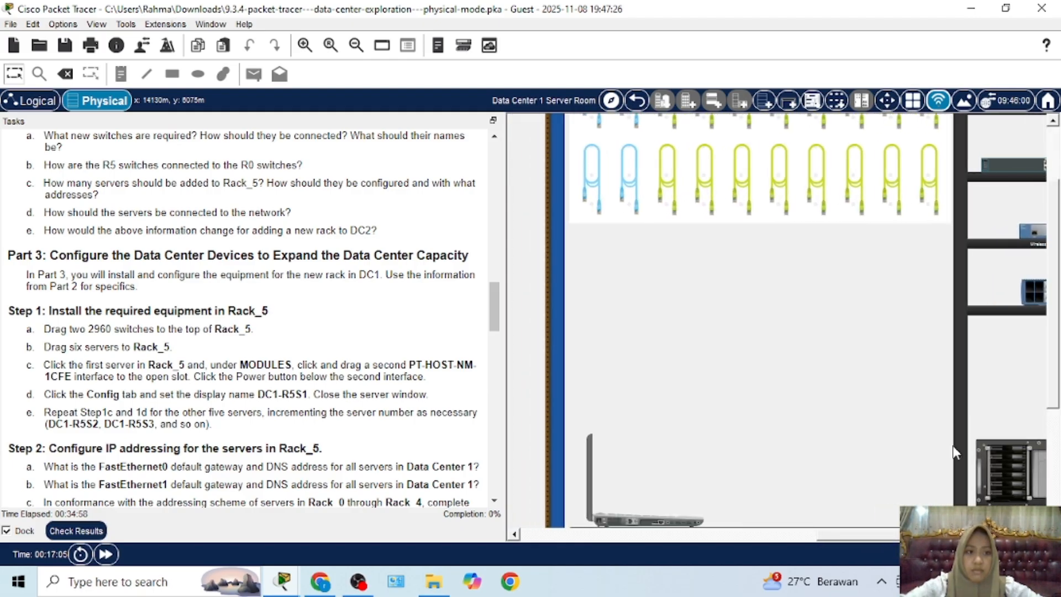
{"action": "left_click_drag", "start_coordinate": [994, 173], "coordinate": [474, 173]}
{"action": "left_click_drag", "start_coordinate": [549, 193], "coordinate": [632, 369]}
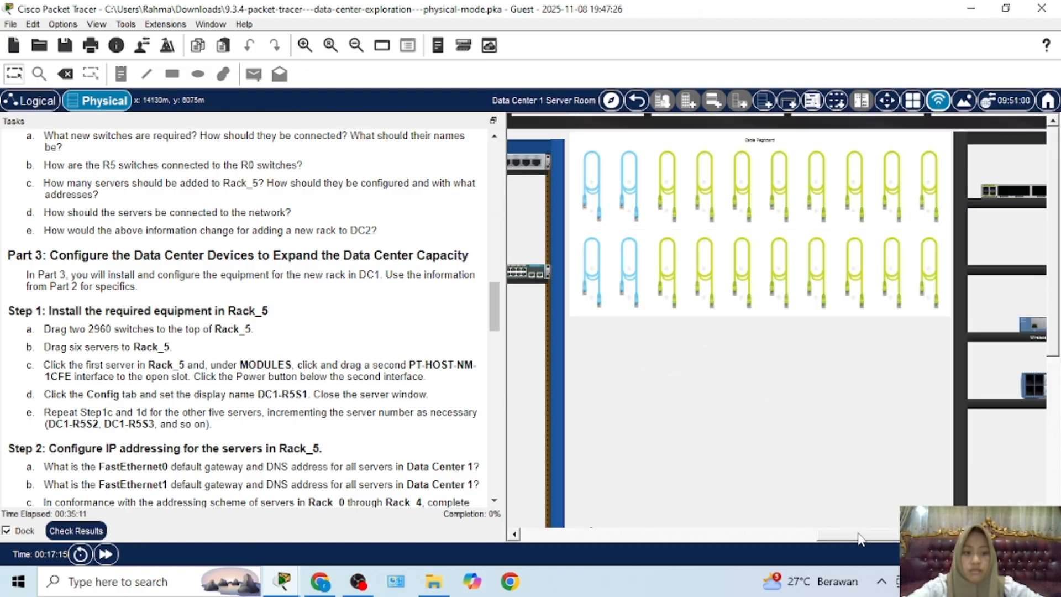
{"action": "left_click_drag", "start_coordinate": [862, 538], "coordinate": [907, 541]}
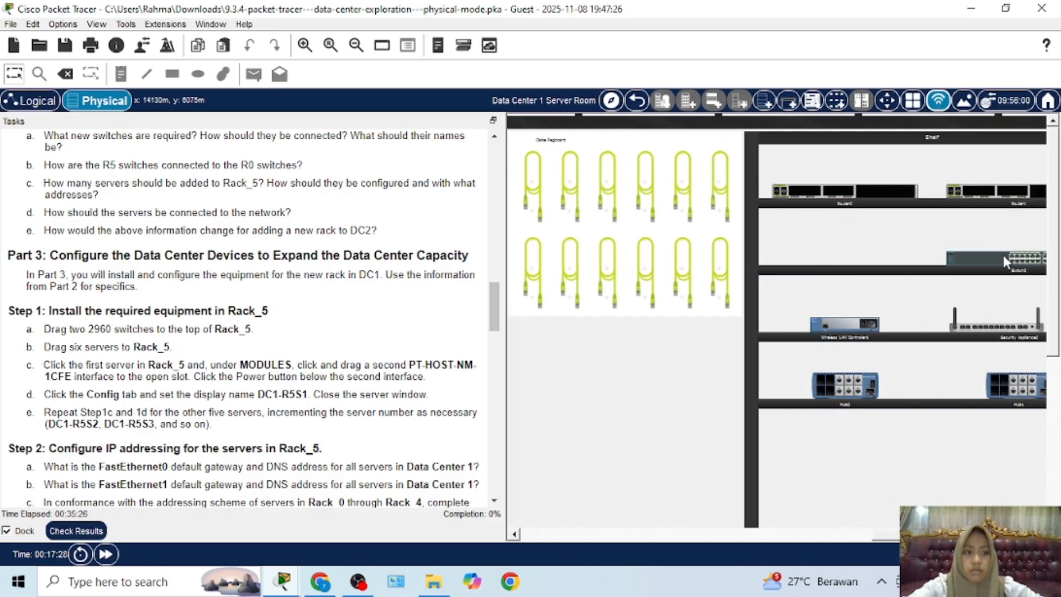
{"action": "left_click_drag", "start_coordinate": [1006, 259], "coordinate": [832, 244]}
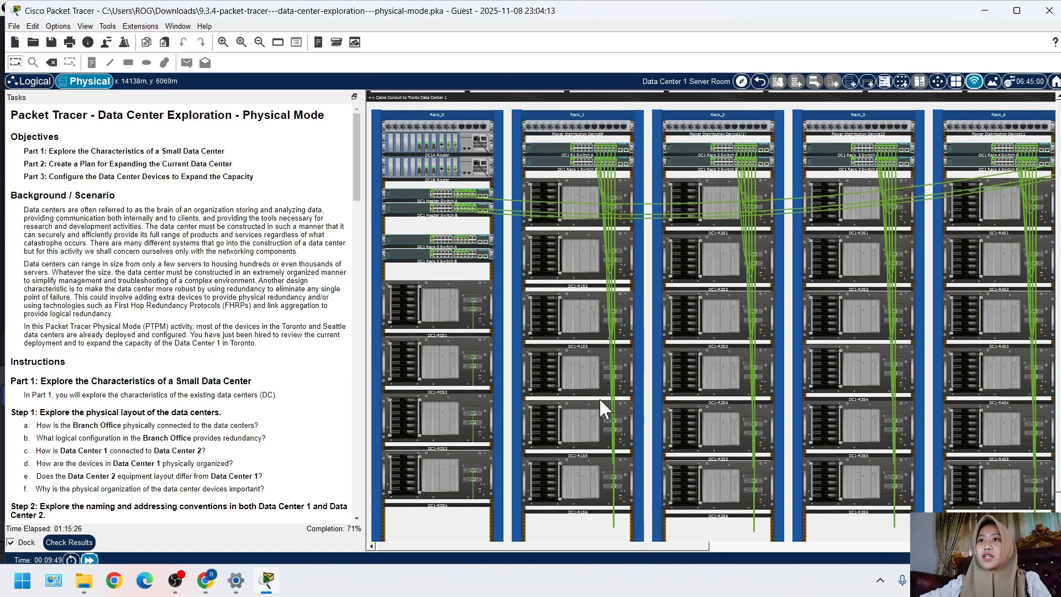
Check the activity results and review the assessment items for the Rack 5 switches and servers, then return to the activity
{"action": "left_click", "coordinate": [353, 531]}
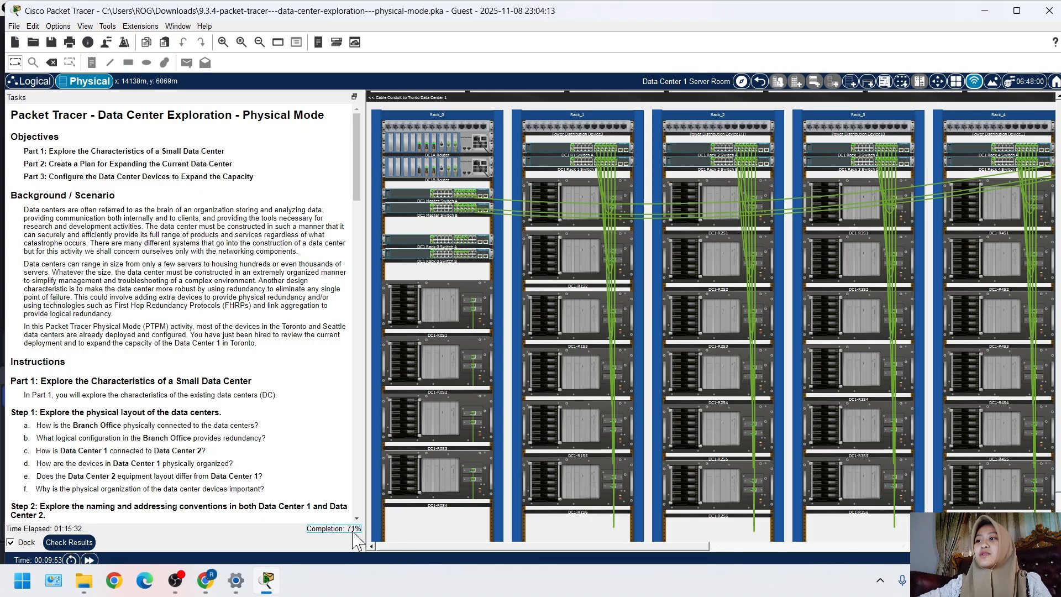
{"action": "left_click", "coordinate": [69, 542]}
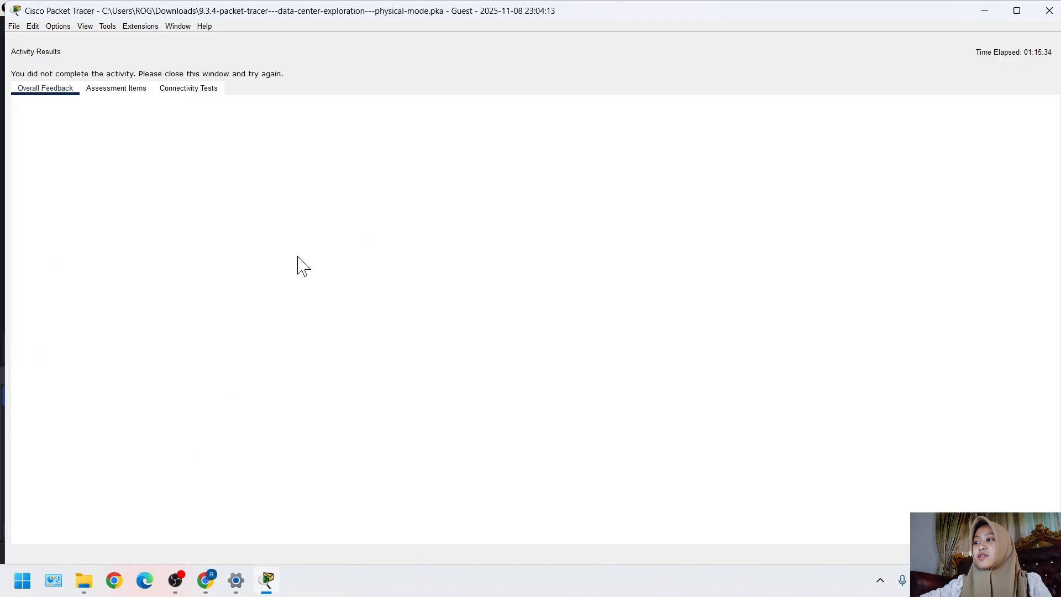
{"action": "left_click", "coordinate": [116, 87]}
{"action": "scroll", "coordinate": [147, 186], "scroll_direction": "down", "scroll_amount": 15}
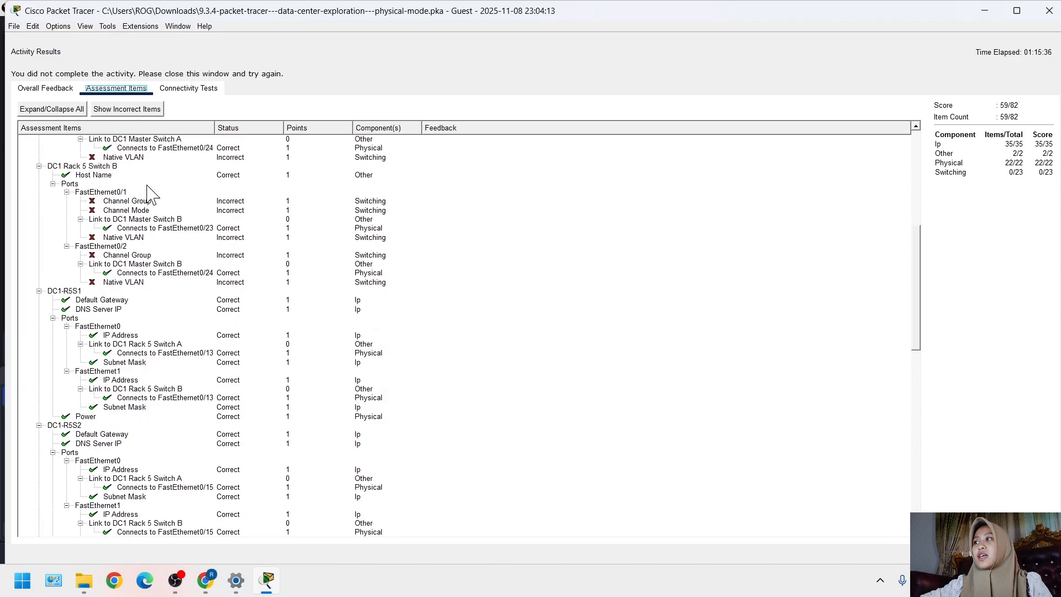
{"action": "scroll", "coordinate": [147, 194], "scroll_direction": "down", "scroll_amount": 20}
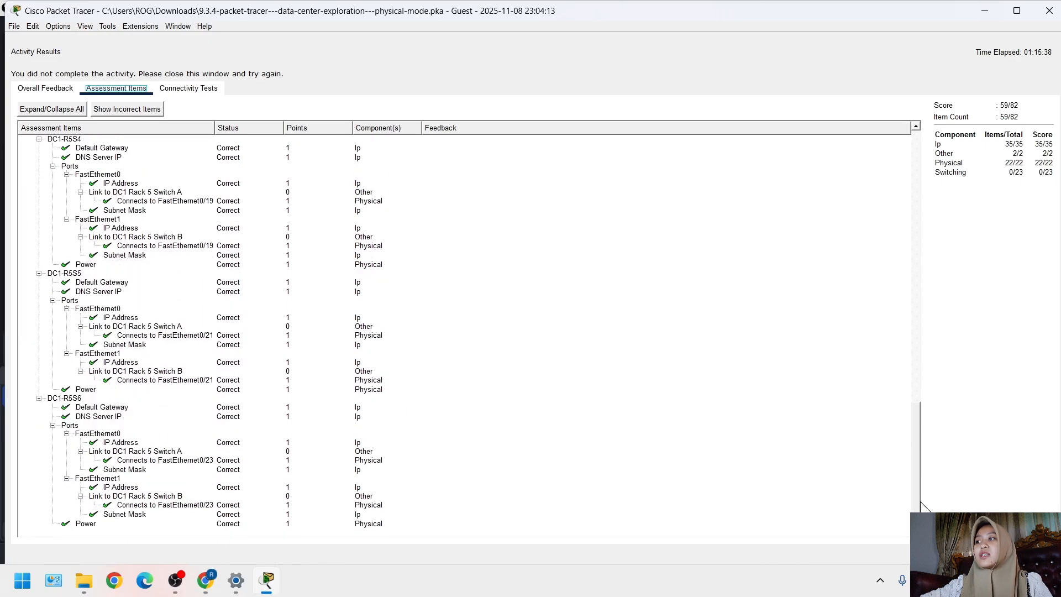
{"action": "left_click", "coordinate": [1028, 554]}
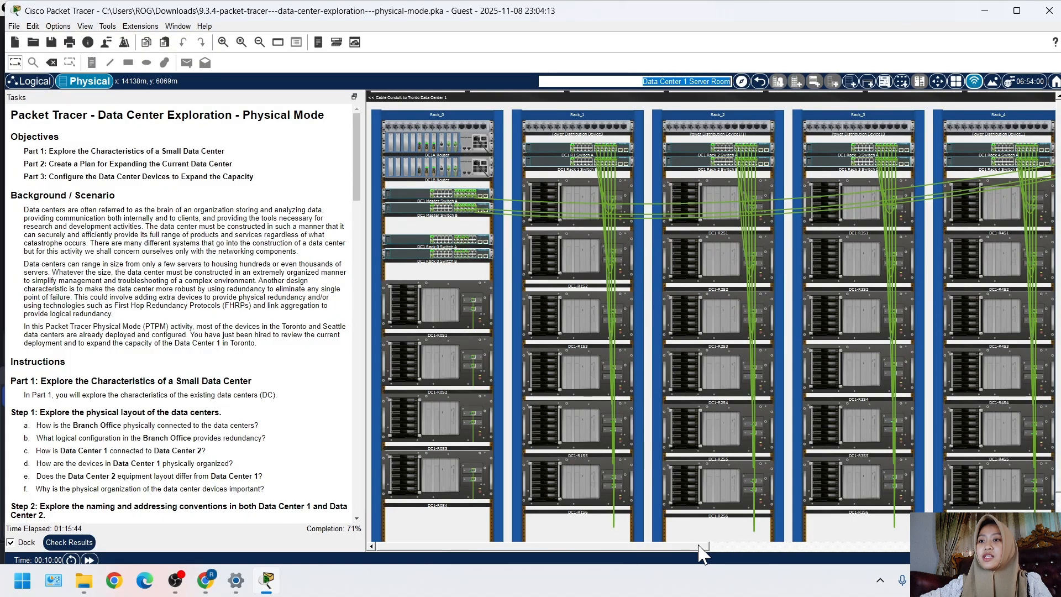
Look over the server room from Rack_0 to the installed and cabled equipment in Rack_5
{"action": "left_click_drag", "start_coordinate": [708, 546], "coordinate": [881, 542]}
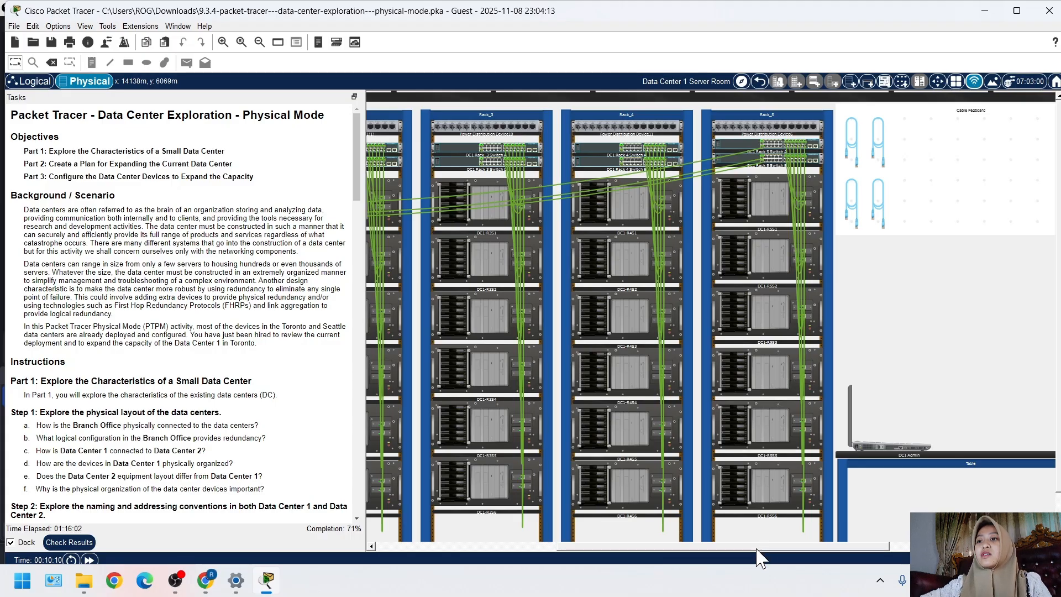
{"action": "left_click_drag", "start_coordinate": [750, 547], "coordinate": [730, 511]}
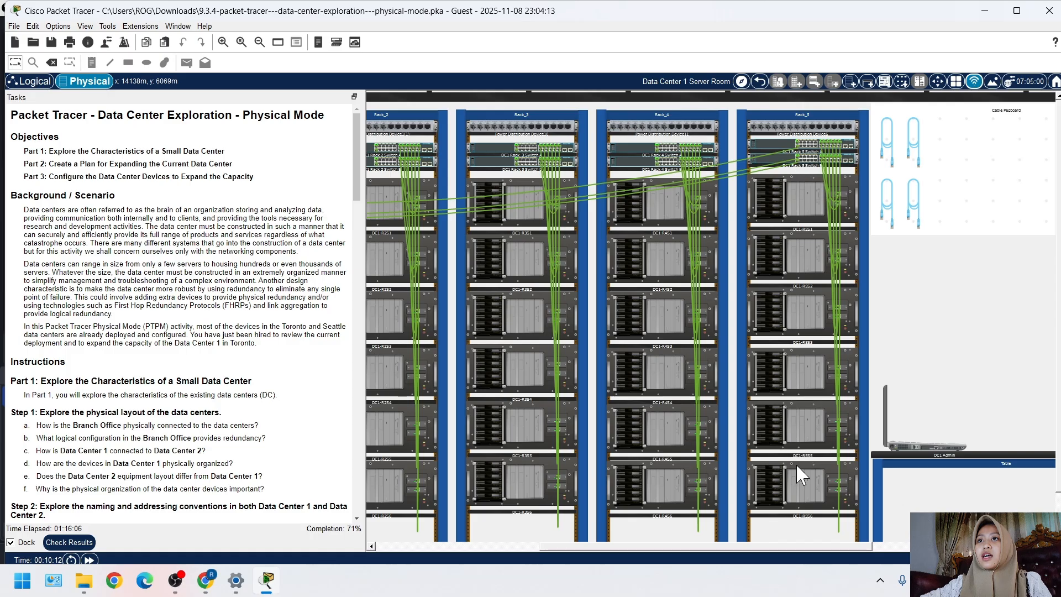
{"action": "left_click_drag", "start_coordinate": [725, 548], "coordinate": [558, 550]}
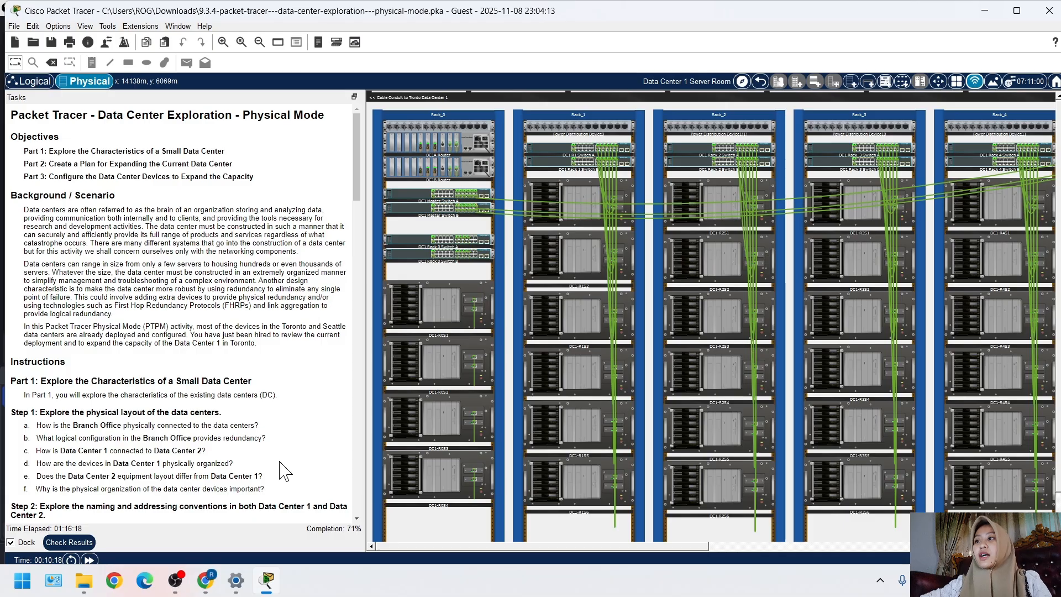
Find Part 3 Step 5 in the instructions and highlight its phrase about configuring LACP
{"action": "scroll", "coordinate": [165, 387], "scroll_direction": "down", "scroll_amount": 20}
{"action": "scroll", "coordinate": [109, 459], "scroll_direction": "down", "scroll_amount": 10}
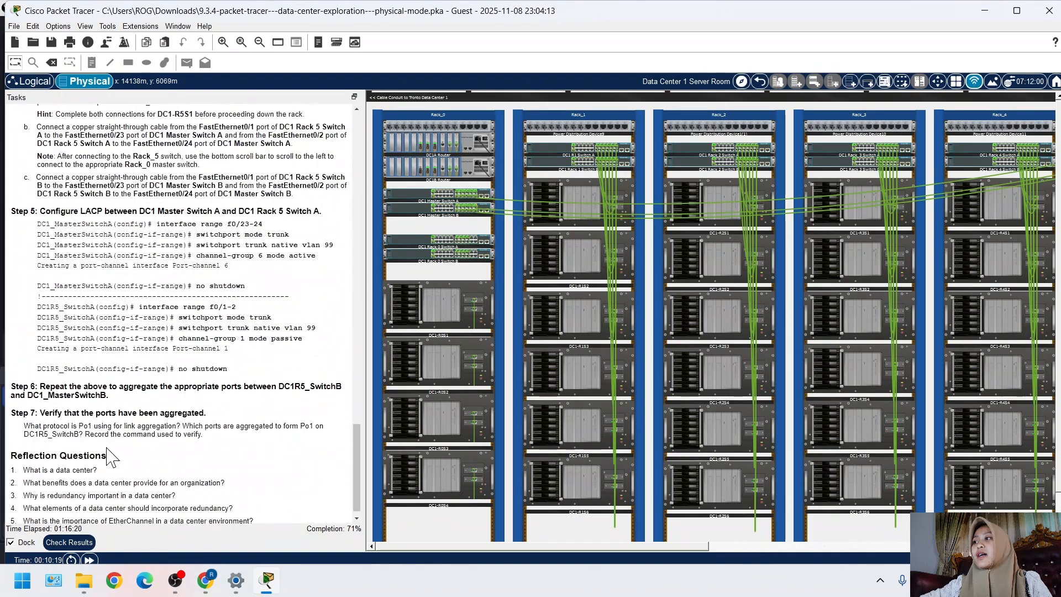
{"action": "left_click_drag", "start_coordinate": [24, 197], "coordinate": [109, 197]}
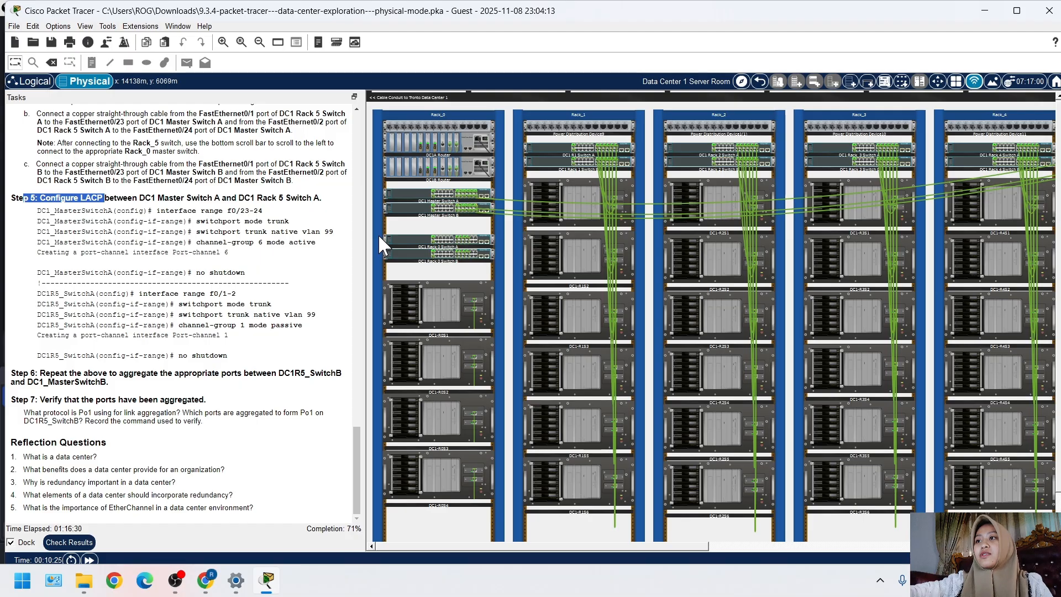
Open the command line of DC1 Master Switch A and enter privileged mode and global configuration mode with en and conf t
{"action": "left_click", "coordinate": [402, 192]}
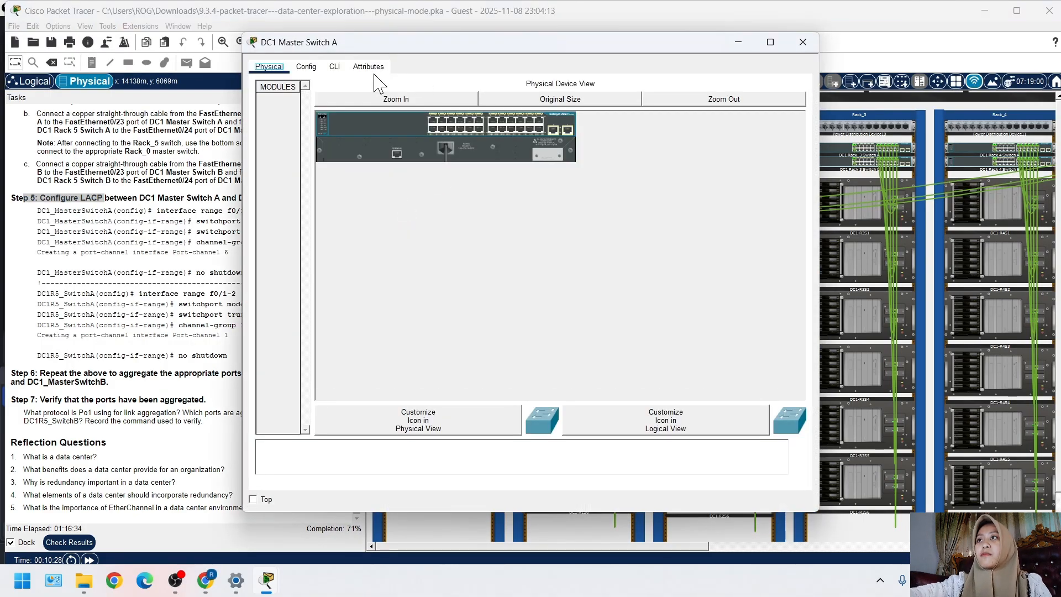
{"action": "left_click", "coordinate": [336, 69]}
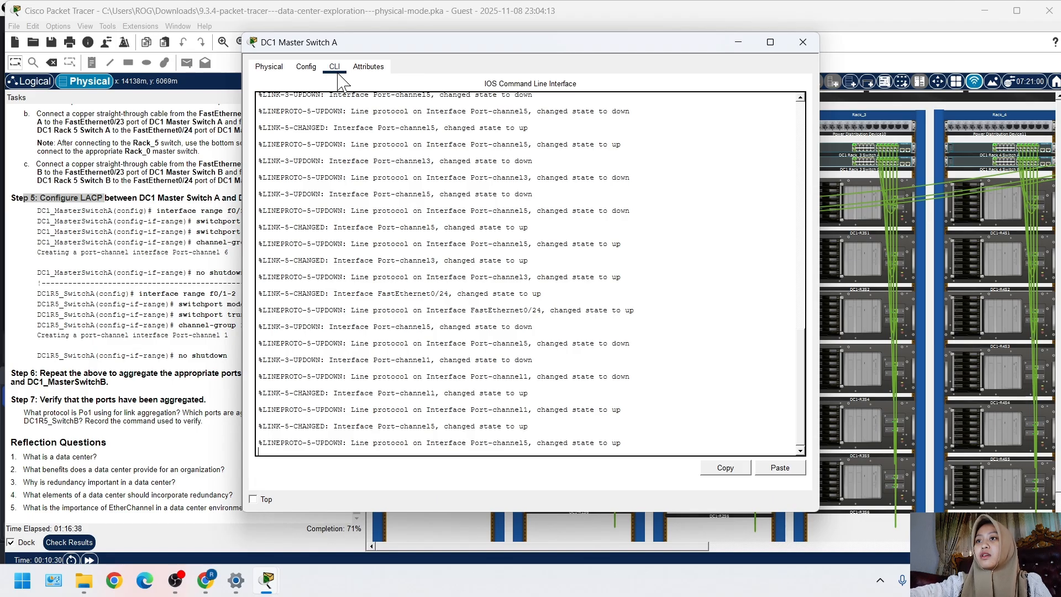
{"action": "left_click", "coordinate": [343, 202]}
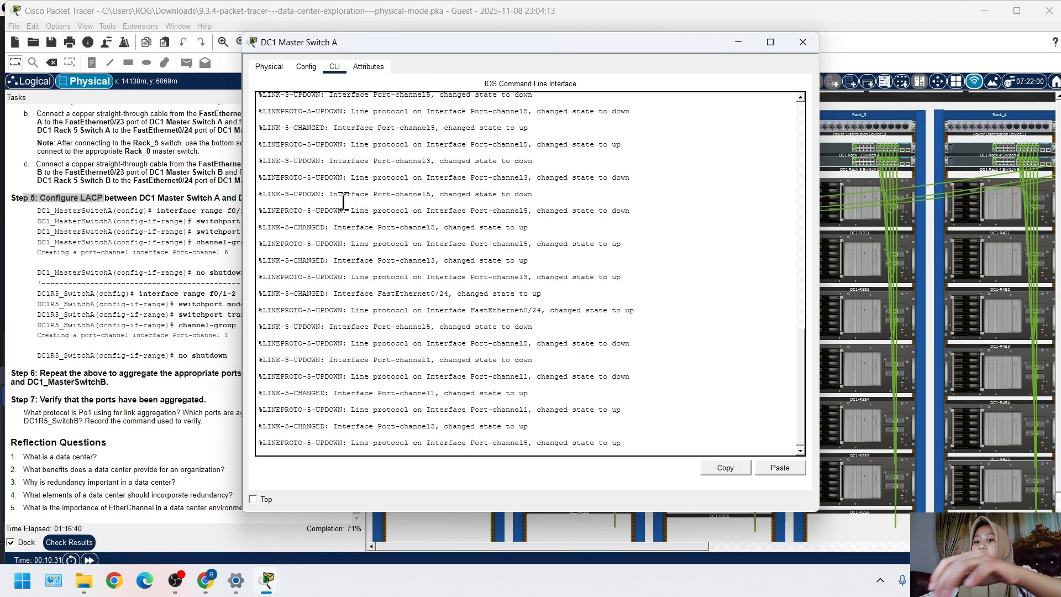
{"action": "key", "text": "Return"}
{"action": "key", "text": "Return"}
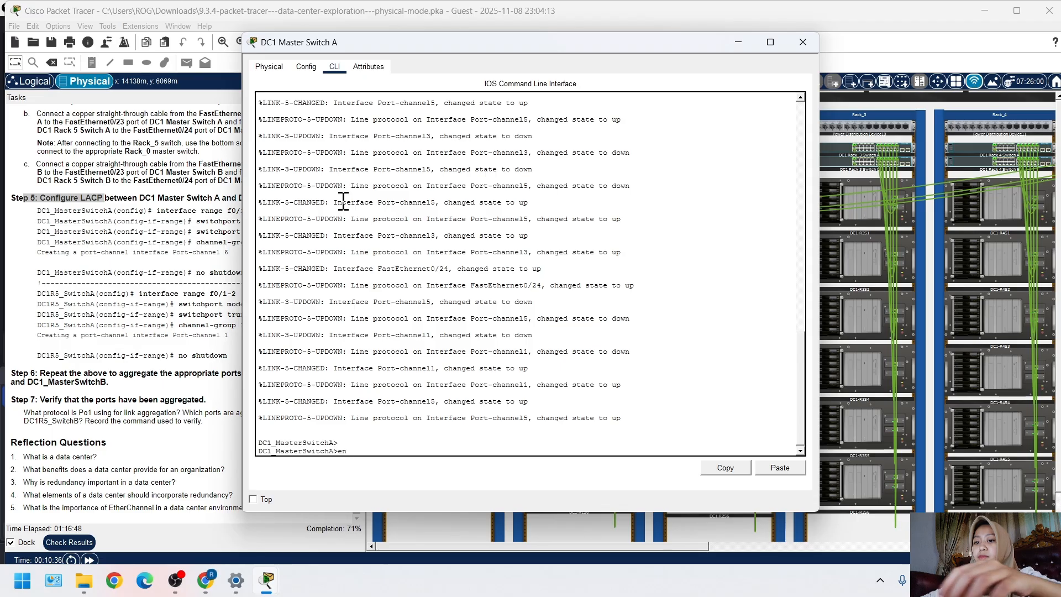
{"action": "key", "text": "Return"}
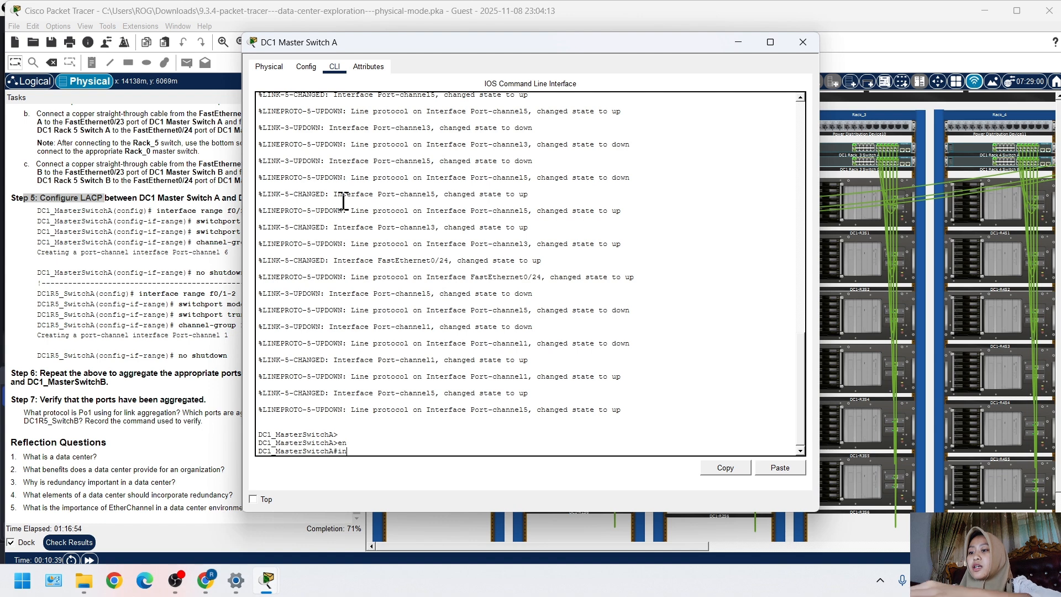
{"action": "type", "text": "int"}
{"action": "key", "text": "Tab"}
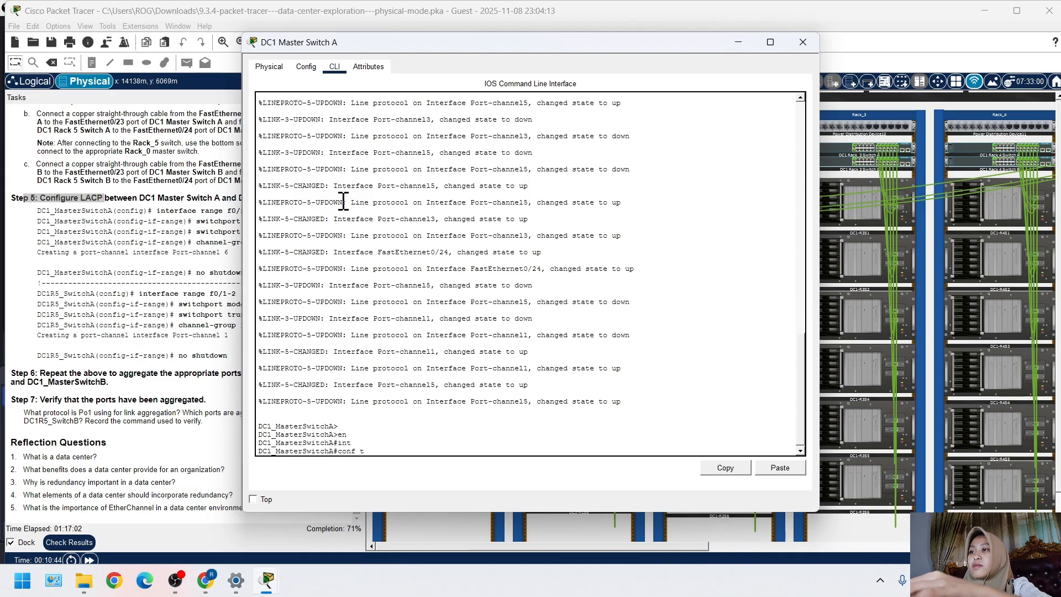
{"action": "key", "text": "Return"}
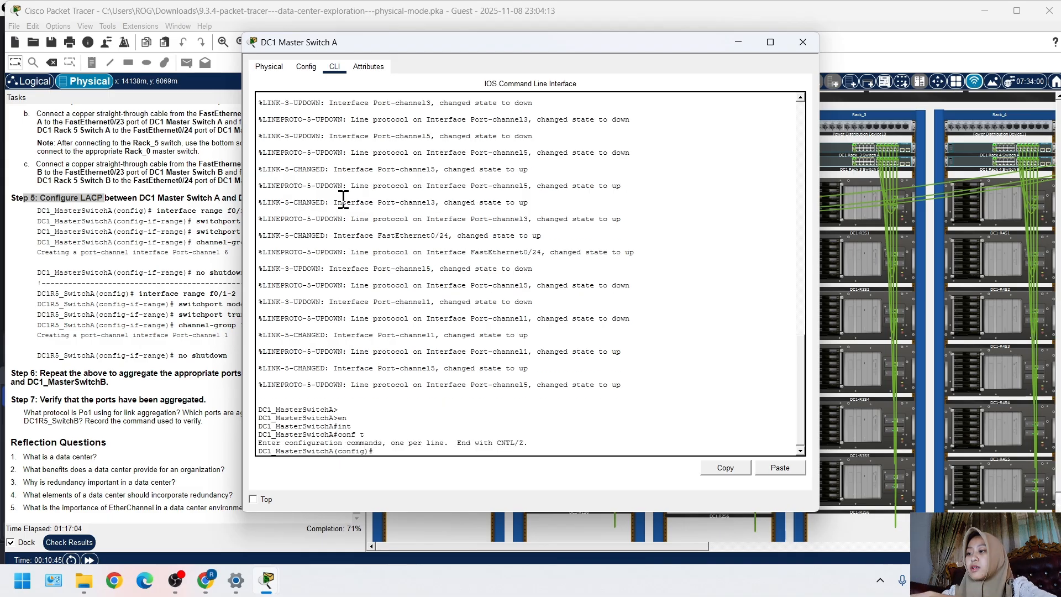
Enter configuration of the port range f0/23-24 on DC1 Master Switch A with interface range f0/23-24
{"action": "type", "text": "int"}
{"action": "key", "text": "Tab"}
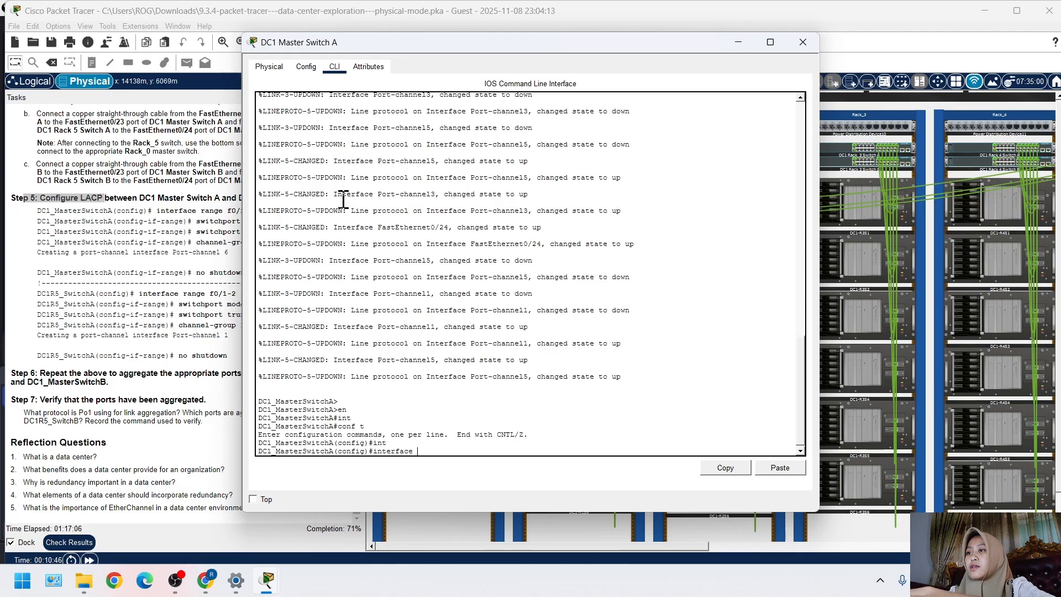
{"action": "type", "text": "range"}
{"action": "key", "text": "Tab"}
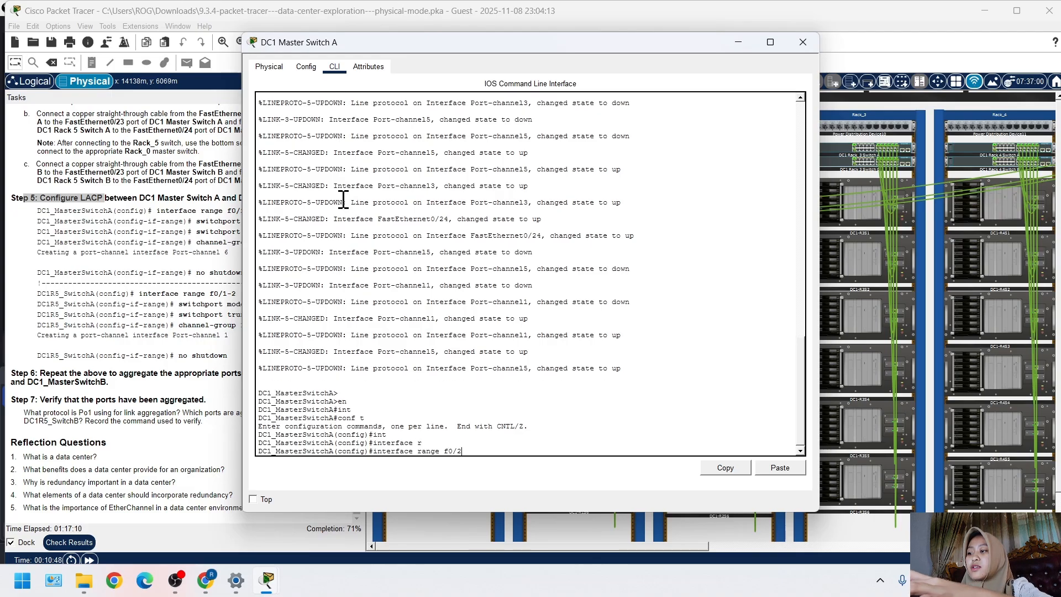
{"action": "type", "text": "f0/23-24"}
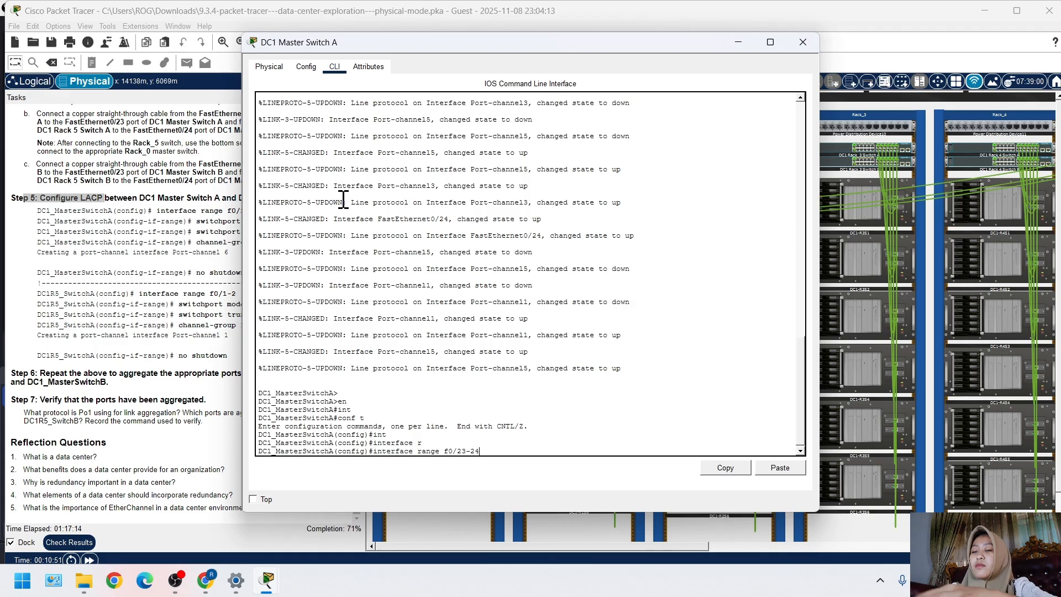
{"action": "key", "text": "Return"}
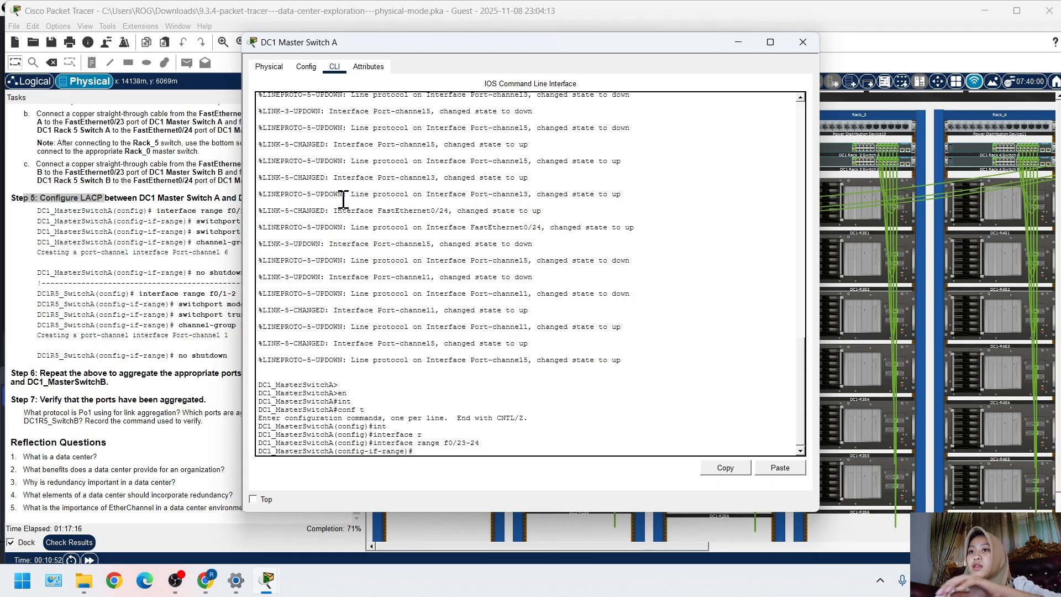
Set the f0/23-24 port range on DC1 Master Switch A to trunk mode with switchport mode trunk
{"action": "type", "text": "sw"}
{"action": "key", "text": "Tab"}
{"action": "type", "text": "mi"}
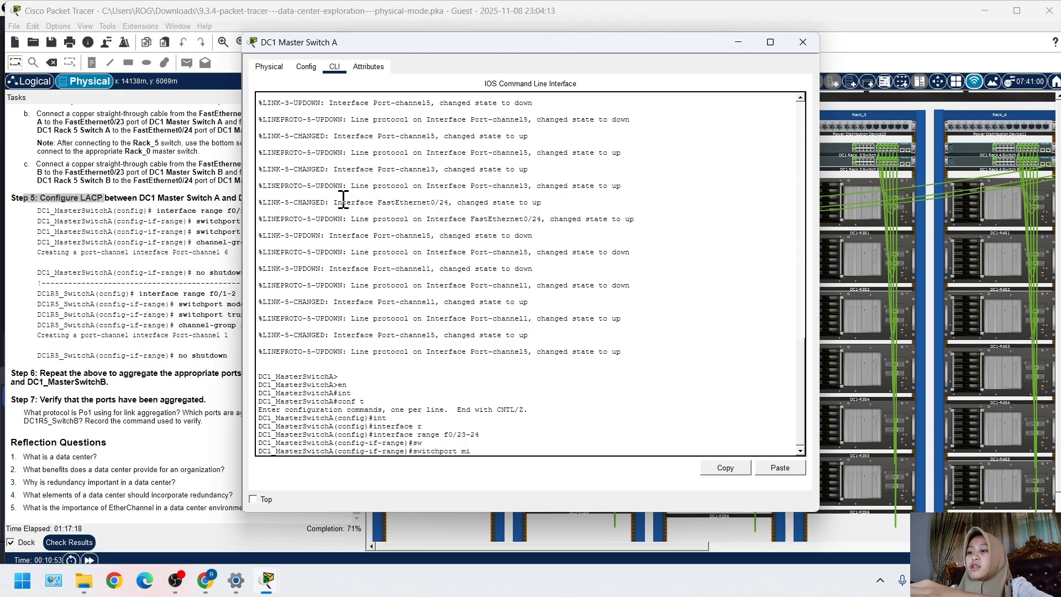
{"action": "key", "text": "BackSpace"}
{"action": "key", "text": "Tab"}
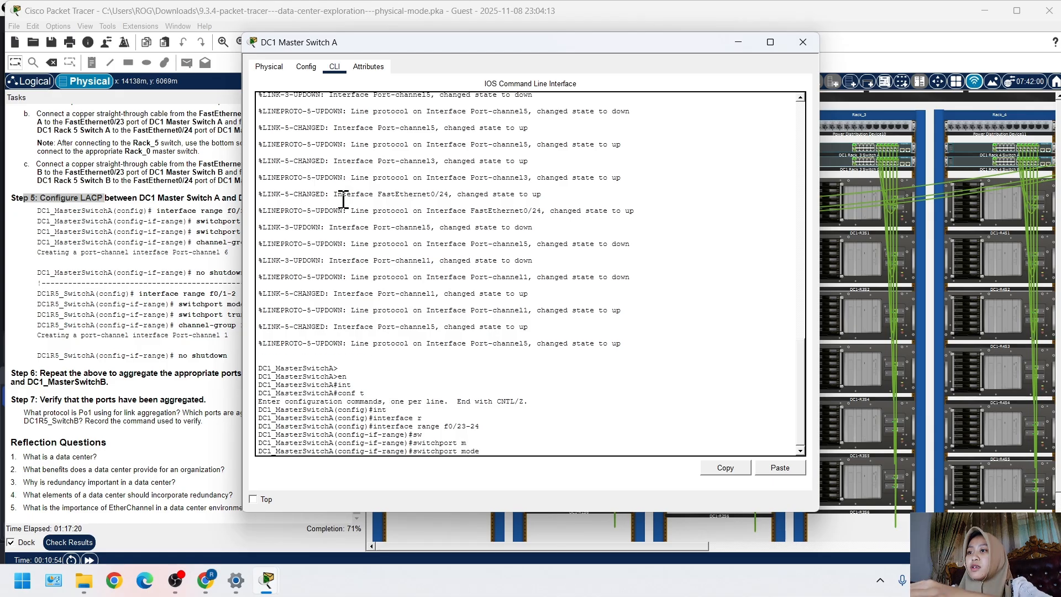
{"action": "type", "text": "tr"}
{"action": "key", "text": "Tab"}
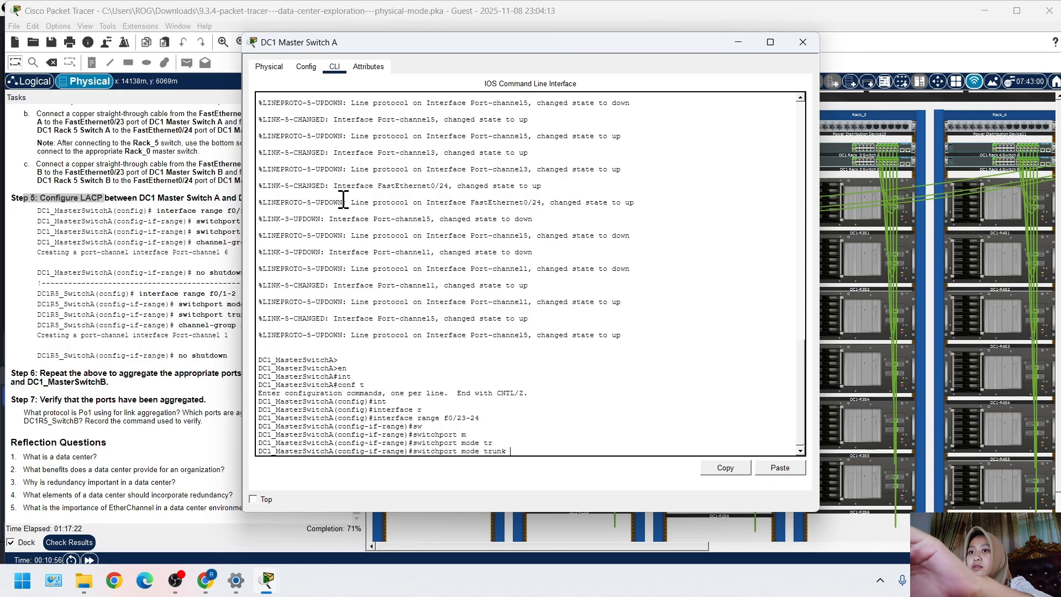
{"action": "key", "text": "Return"}
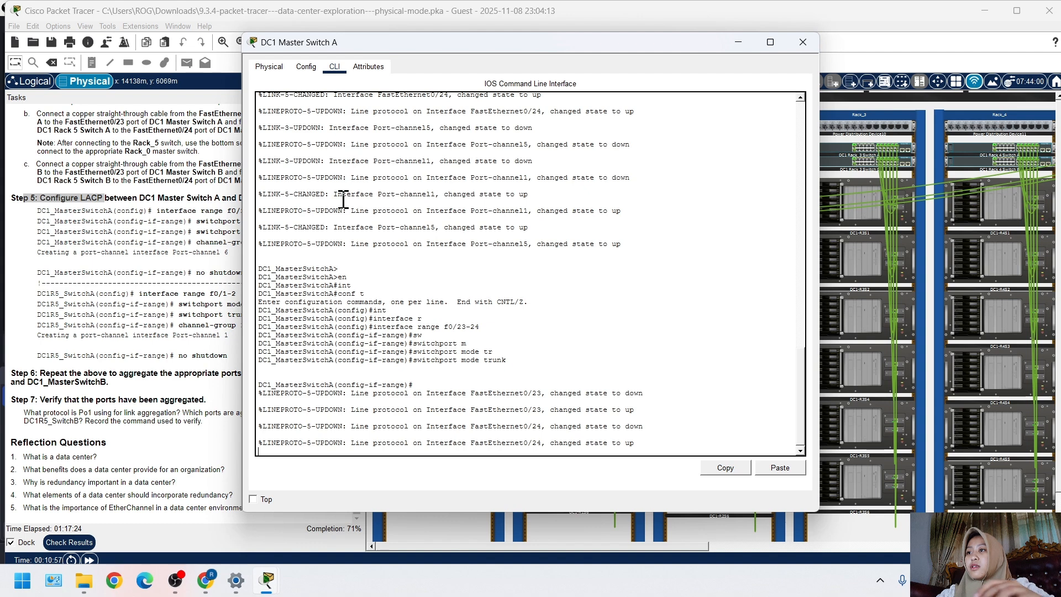
{"action": "key", "text": "Return"}
{"action": "key", "text": "Return"}
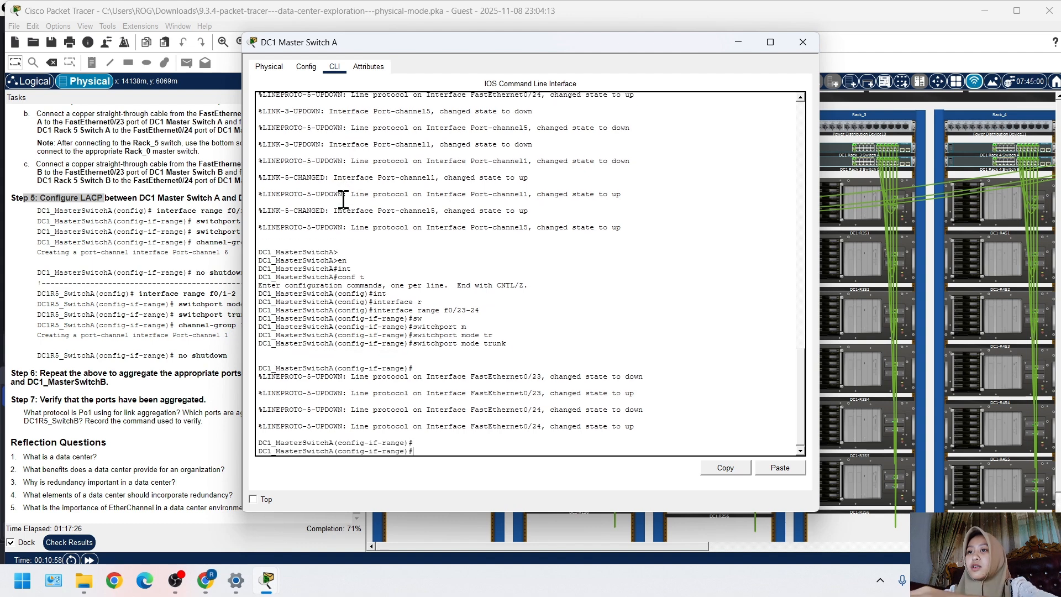
Assign native VLAN 99 to the f0/23-24 trunk ports with switchport trunk native vlan 99
{"action": "type", "text": "sw"}
{"action": "key", "text": "Tab"}
{"action": "type", "text": "t"}
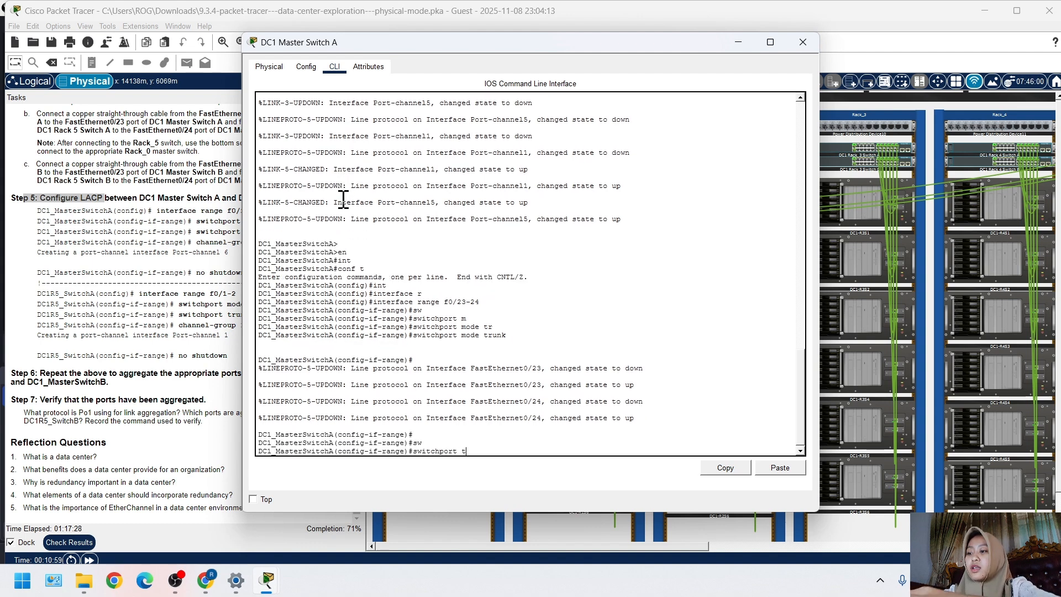
{"action": "type", "text": "r"}
{"action": "key", "text": "Tab"}
{"action": "type", "text": "nt"}
{"action": "key", "text": "Tab"}
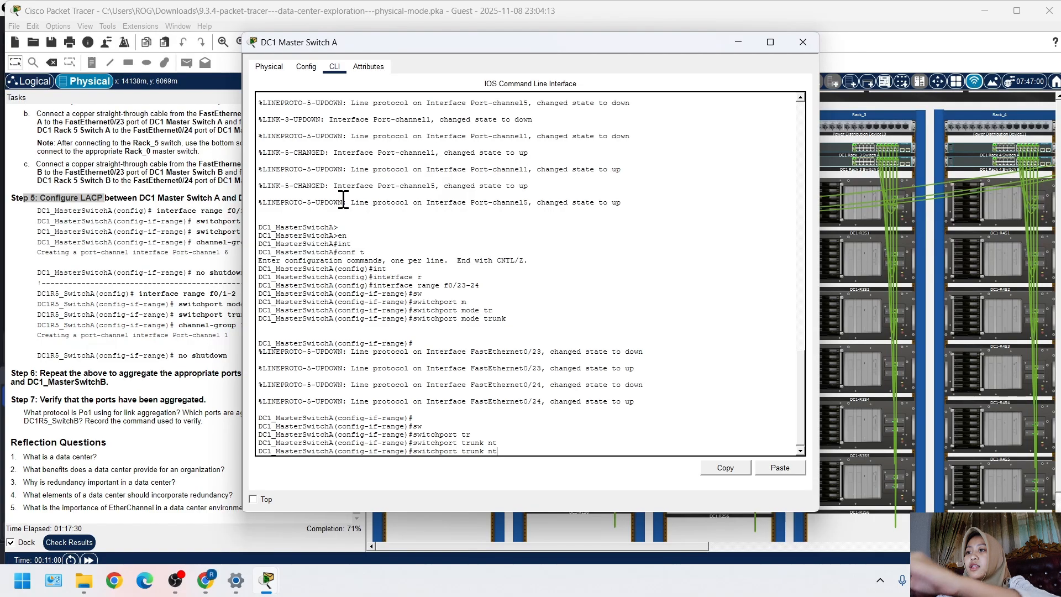
{"action": "key", "text": "Tab"}
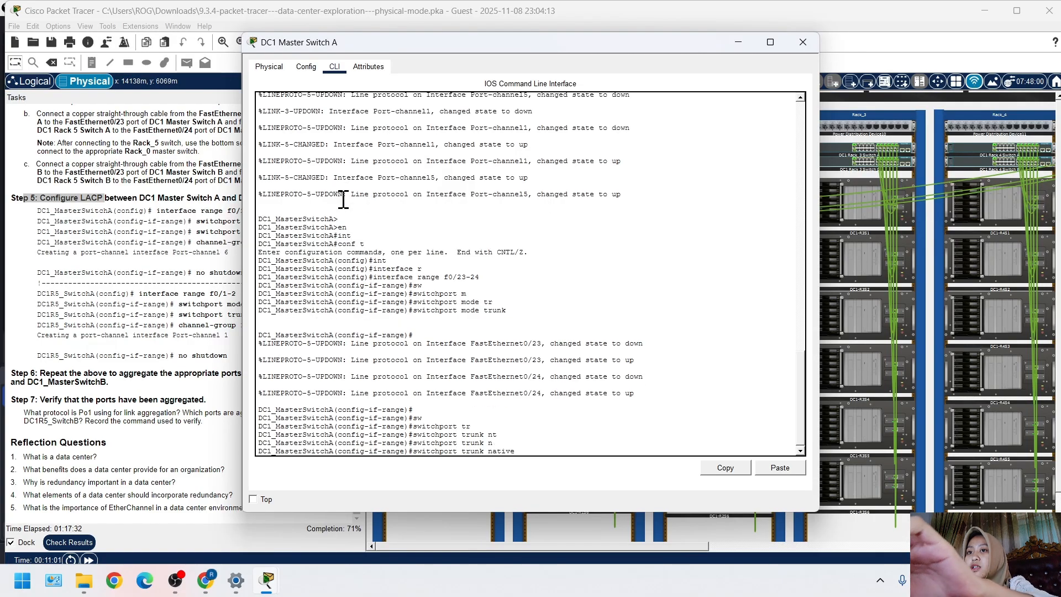
{"action": "type", "text": "vl"}
{"action": "key", "text": "Tab"}
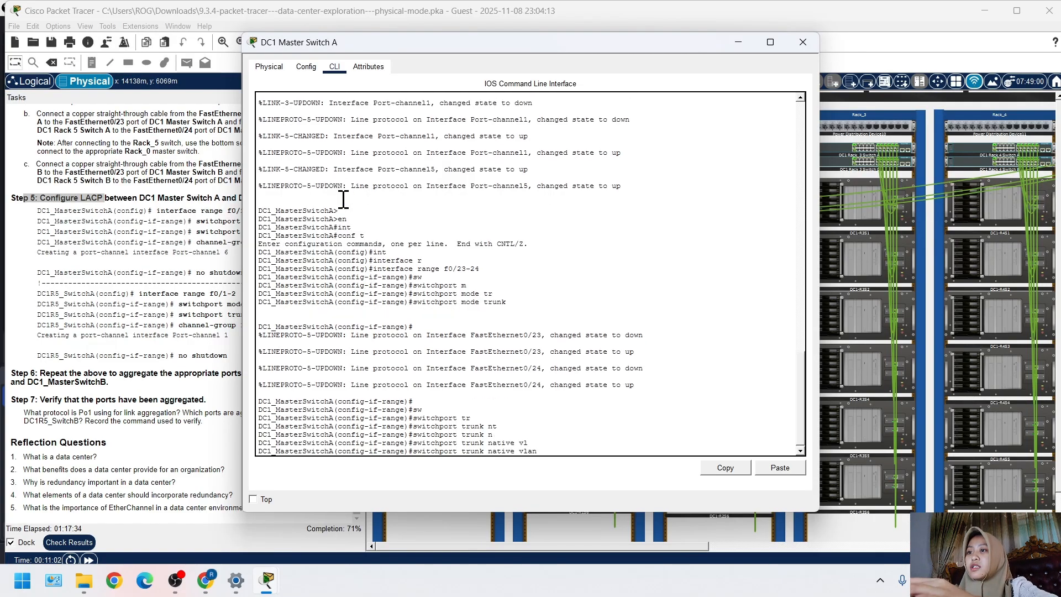
{"action": "type", "text": "99"}
{"action": "key", "text": "Return"}
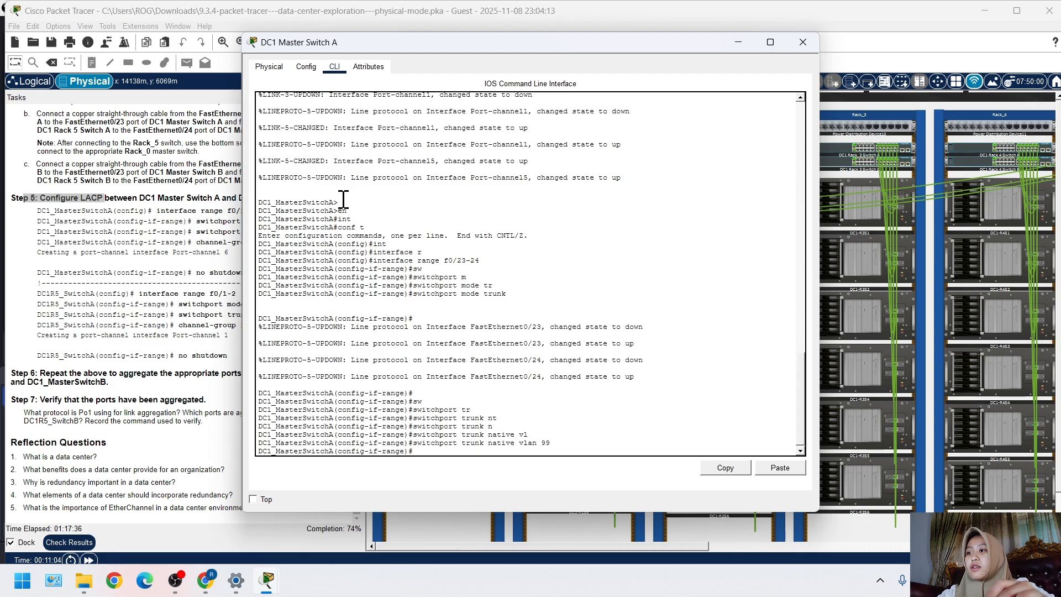
Add ports f0/23-24 to an LACP bundle with channel-group 6 mode active
{"action": "type", "text": "ch"}
{"action": "key", "text": "Tab"}
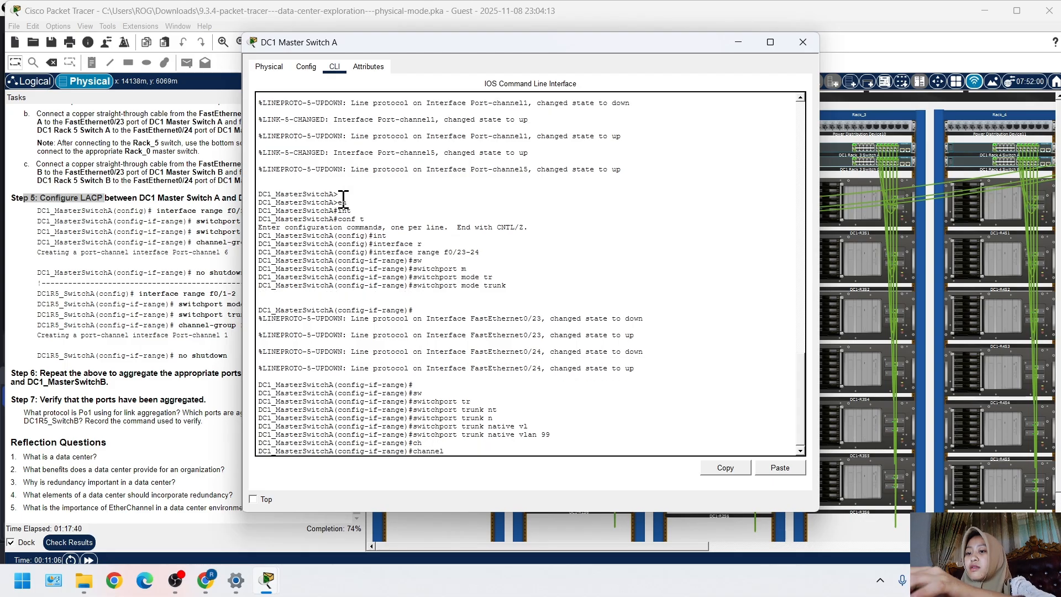
{"action": "type", "text": "annel-group 6 mode"}
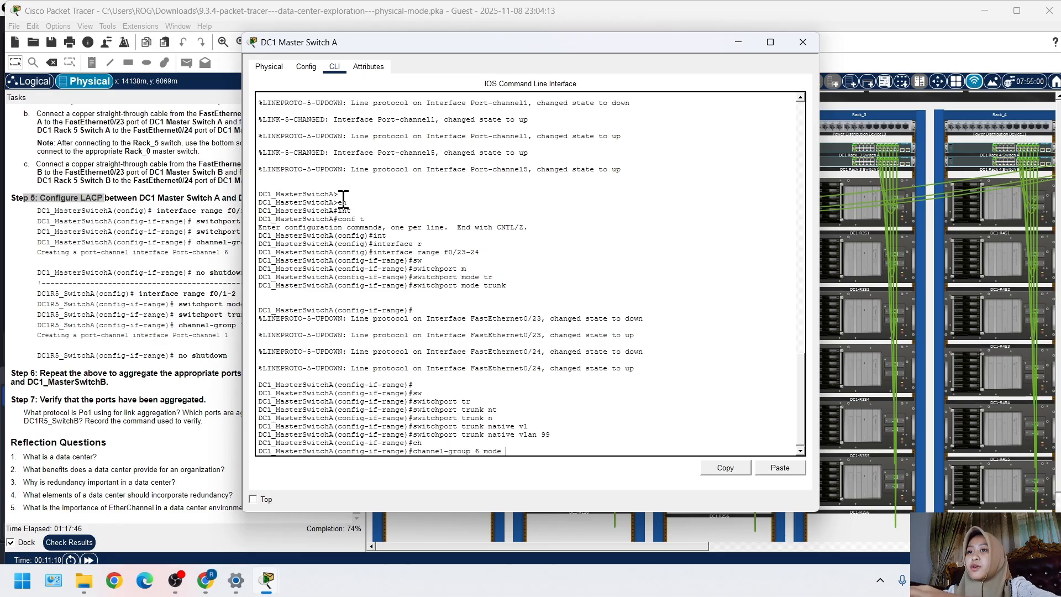
{"action": "type", "text": "activ"}
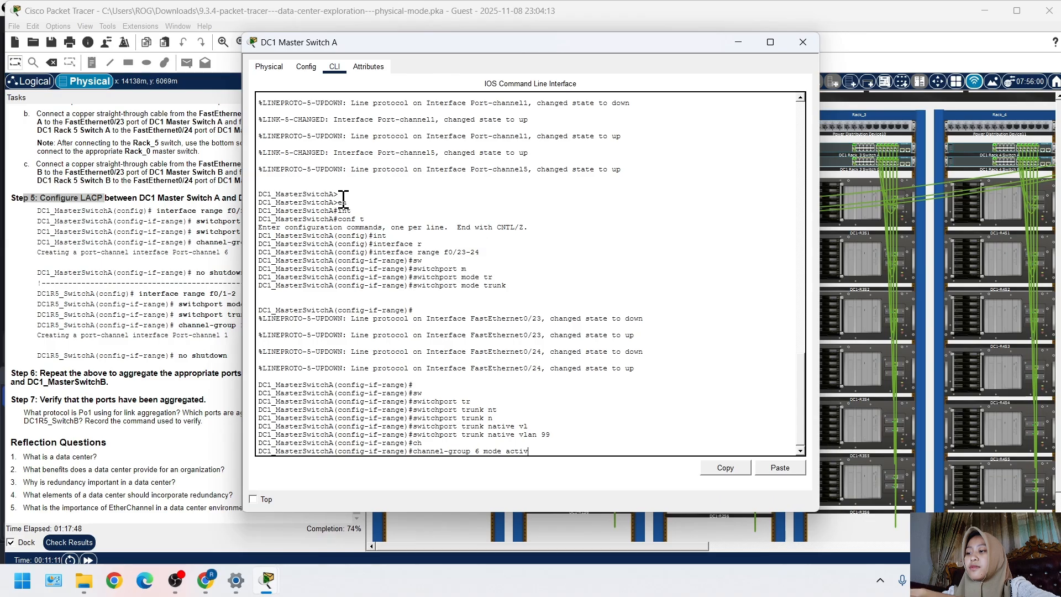
{"action": "type", "text": "e"}
{"action": "key", "text": "Return"}
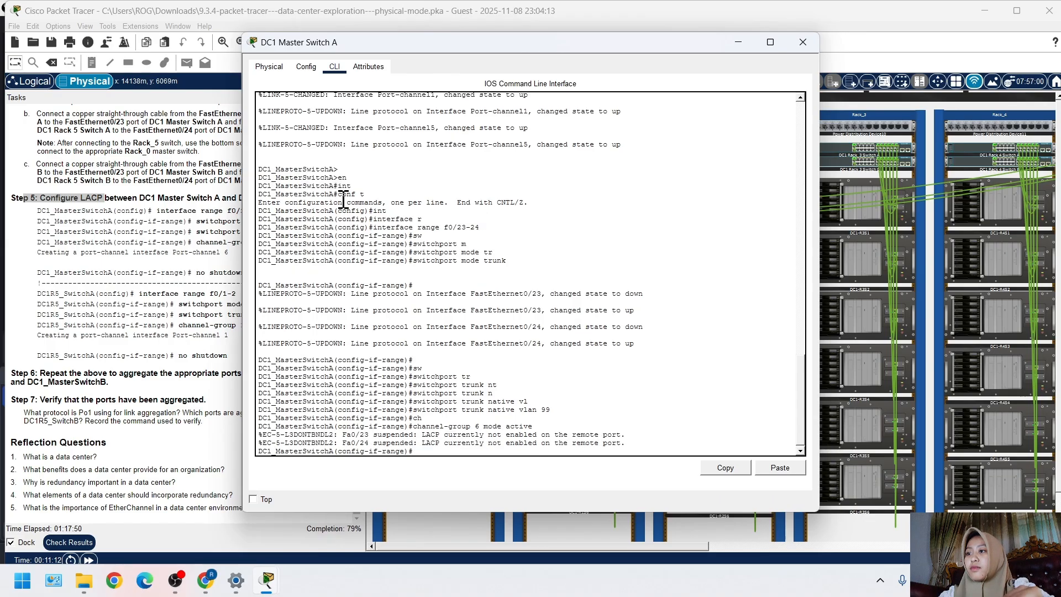
{"action": "key", "text": "Return"}
{"action": "key", "text": "Return"}
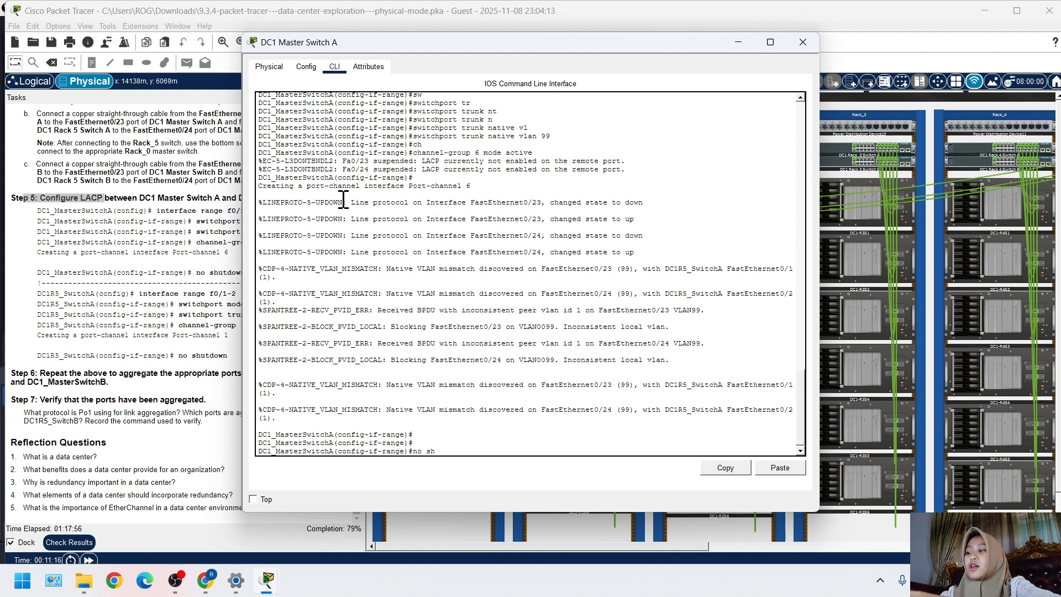
Enable ports f0/23-24 on DC1 Master Switch A with no shutdown and save the activity file
{"action": "type", "text": "no sh"}
{"action": "key", "text": "Tab"}
{"action": "key", "text": "Return"}
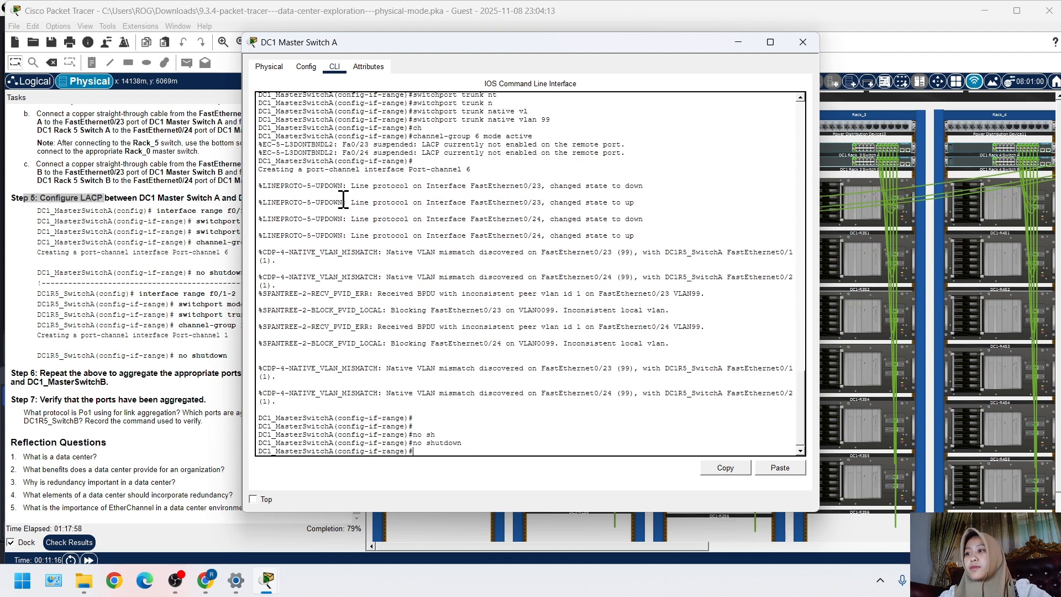
{"action": "left_click", "coordinate": [17, 34]}
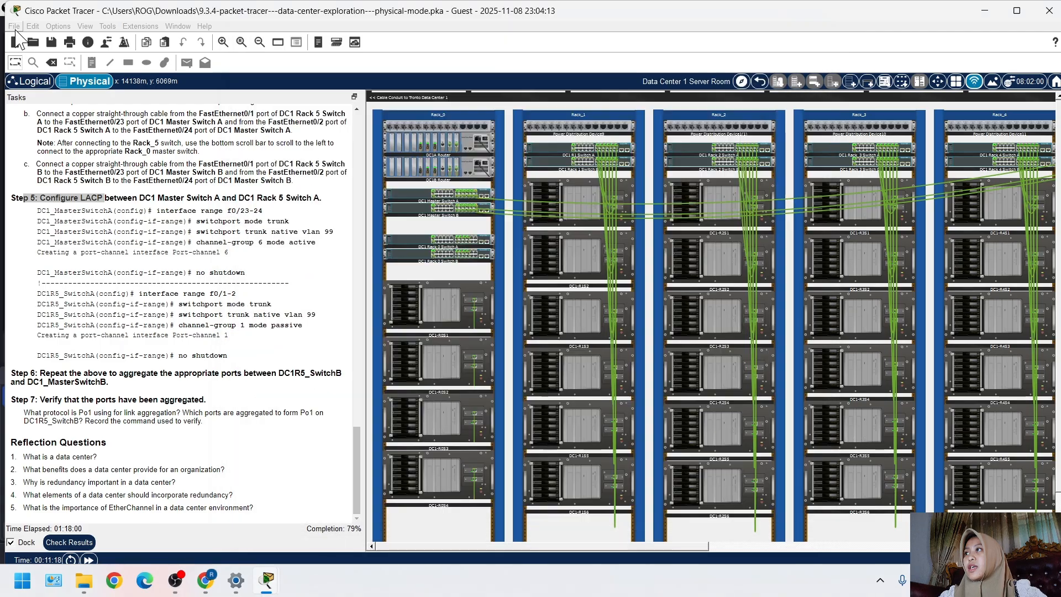
{"action": "left_click", "coordinate": [15, 27]}
{"action": "left_click", "coordinate": [32, 93]}
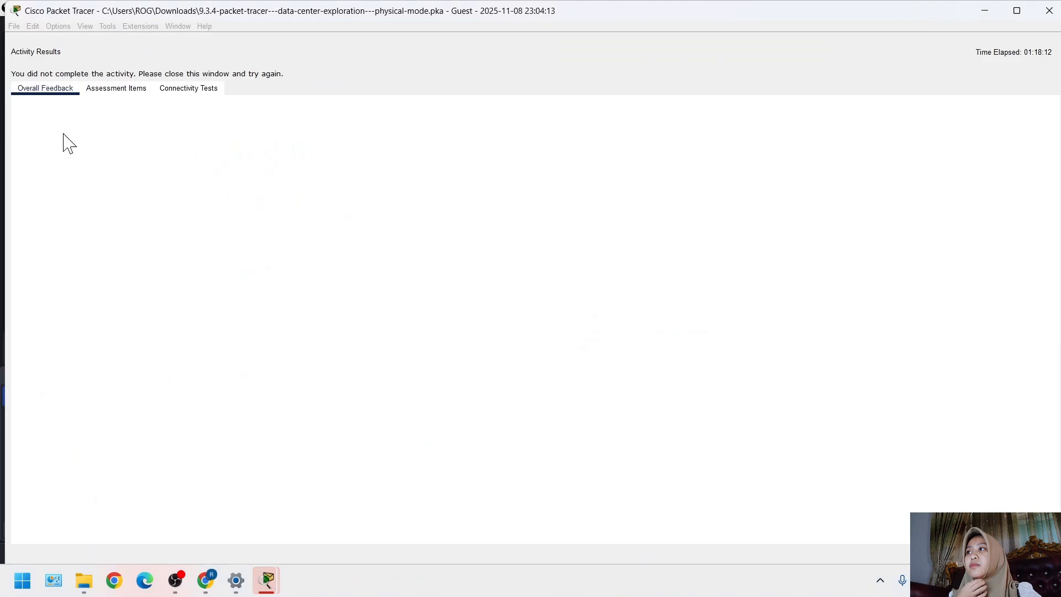
Examine the assessment items for DC1 Master Switch A's ports in the activity results and return to the server room
{"action": "left_click", "coordinate": [130, 89]}
{"action": "scroll", "coordinate": [155, 345], "scroll_direction": "down", "scroll_amount": 10}
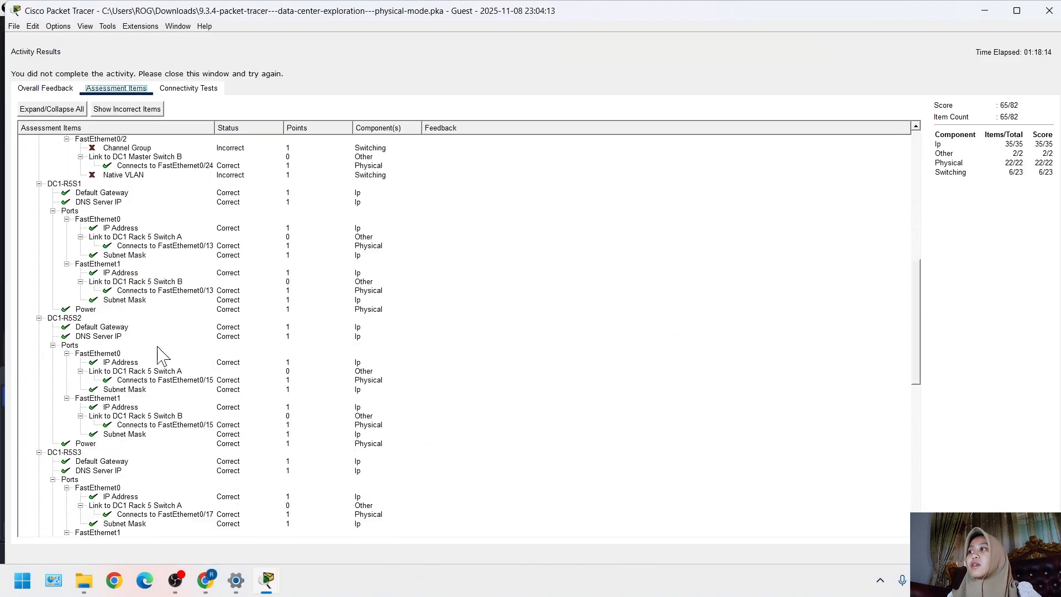
{"action": "scroll", "coordinate": [129, 311], "scroll_direction": "up", "scroll_amount": 2}
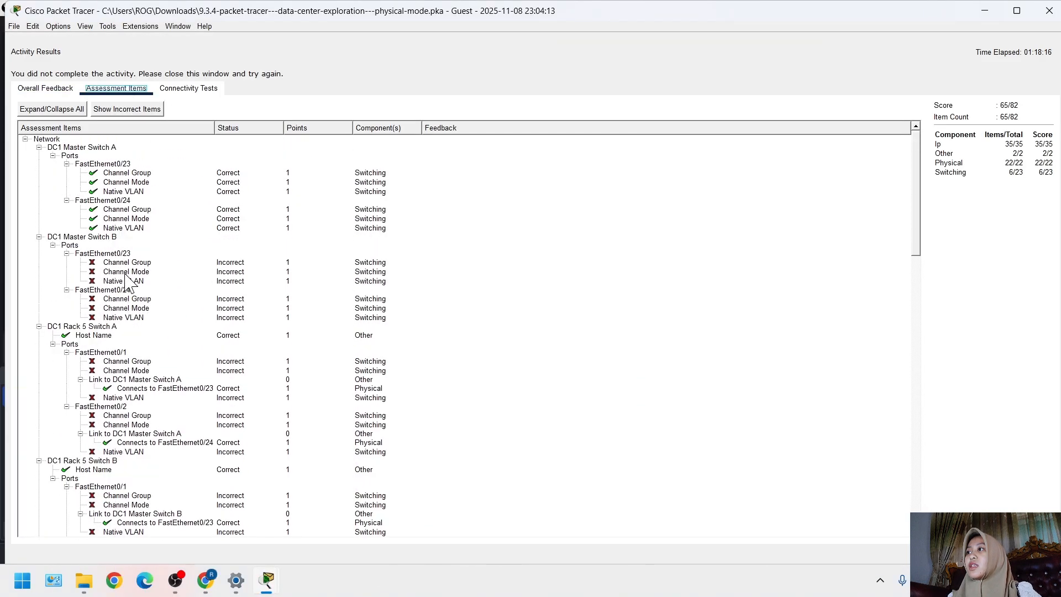
{"action": "left_click_drag", "start_coordinate": [137, 206], "coordinate": [135, 164]}
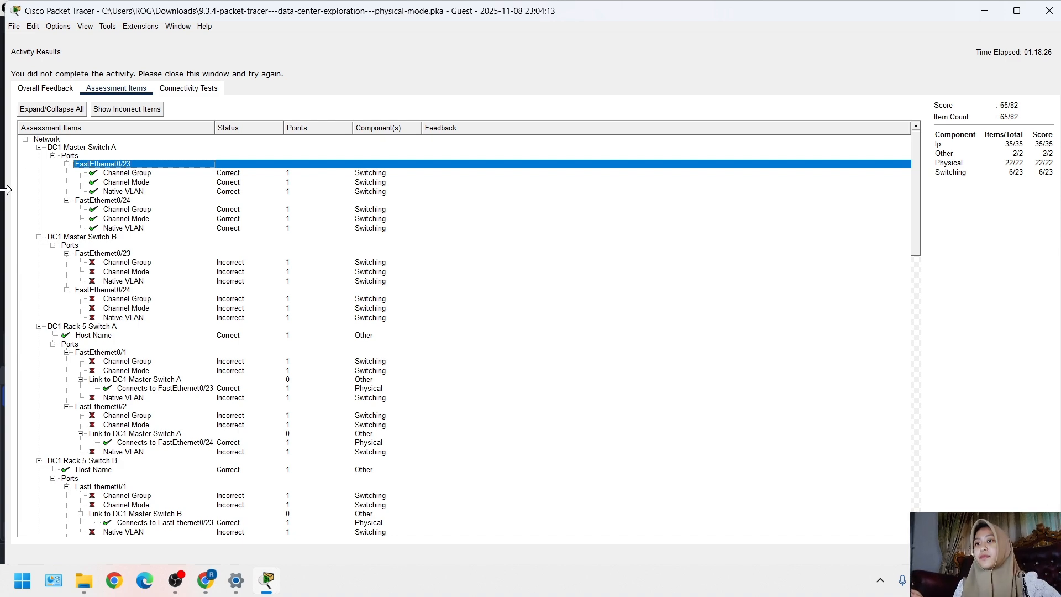
{"action": "left_click", "coordinate": [1032, 554]}
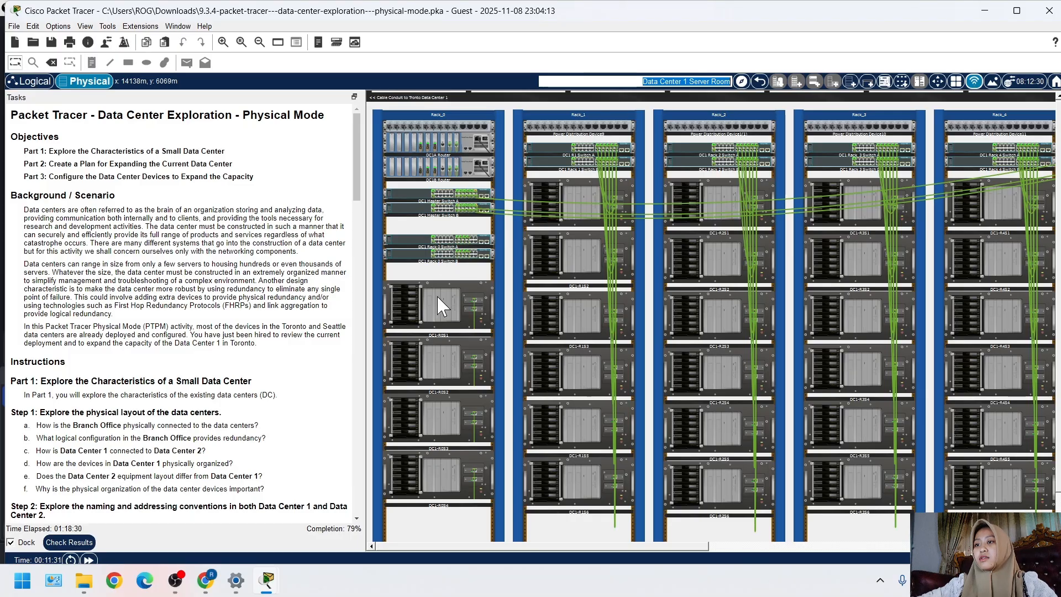
Open the command line of DC1 Rack 5 Switch A and enter global configuration mode with en and conf t
{"action": "left_click_drag", "start_coordinate": [548, 555], "coordinate": [831, 561]}
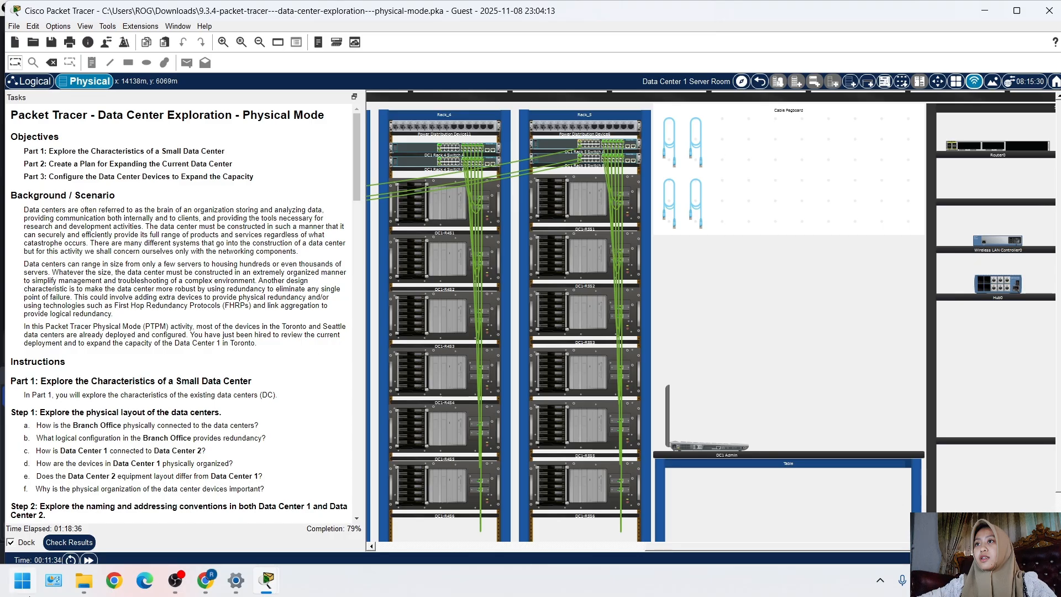
{"action": "left_click", "coordinate": [558, 140]}
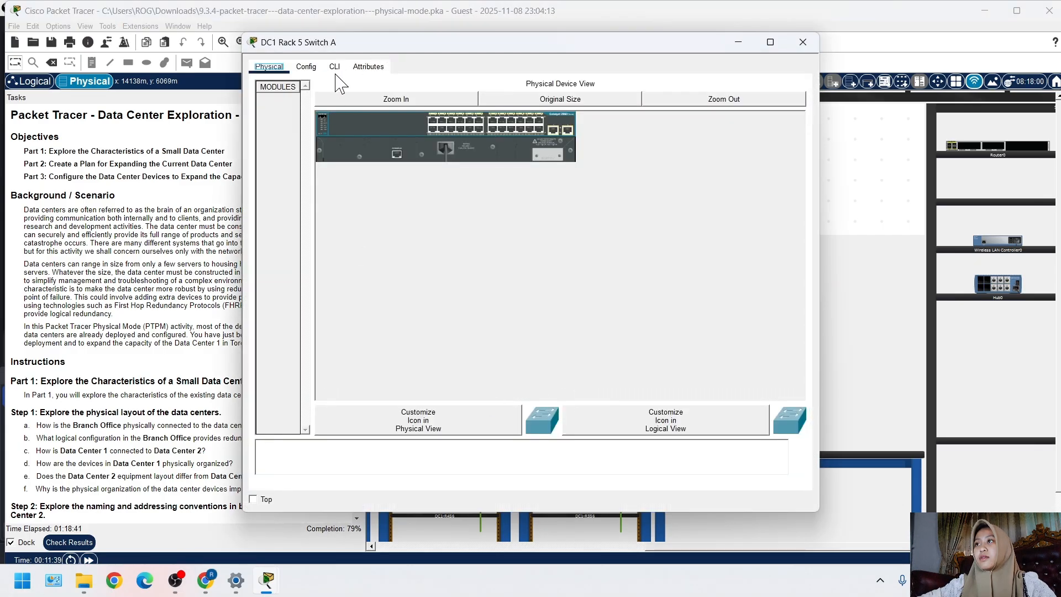
{"action": "left_click", "coordinate": [335, 66]}
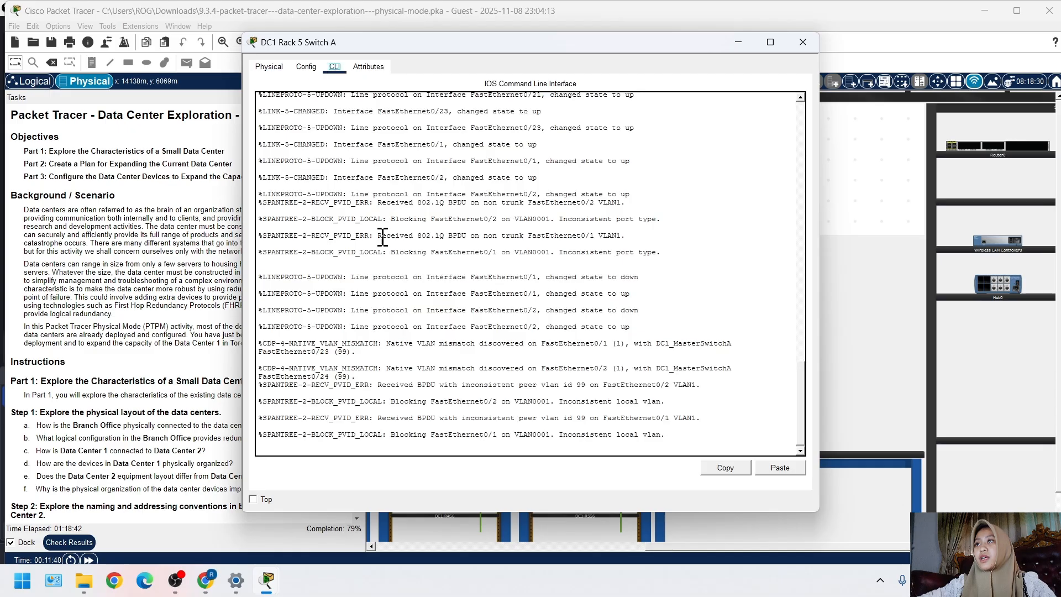
{"action": "key", "text": "Return"}
{"action": "key", "text": "Return"}
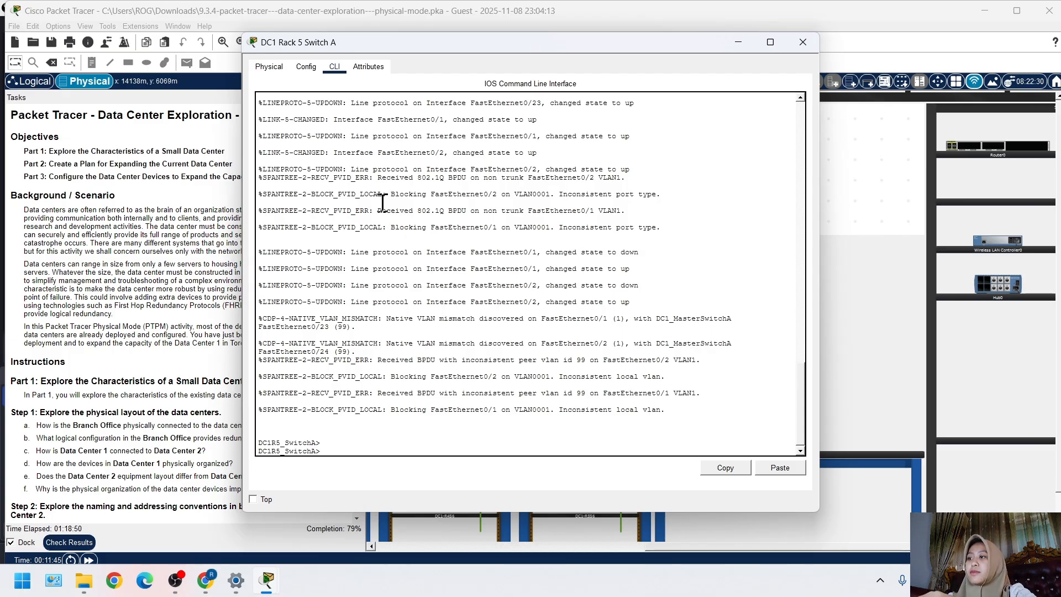
{"action": "type", "text": "en"}
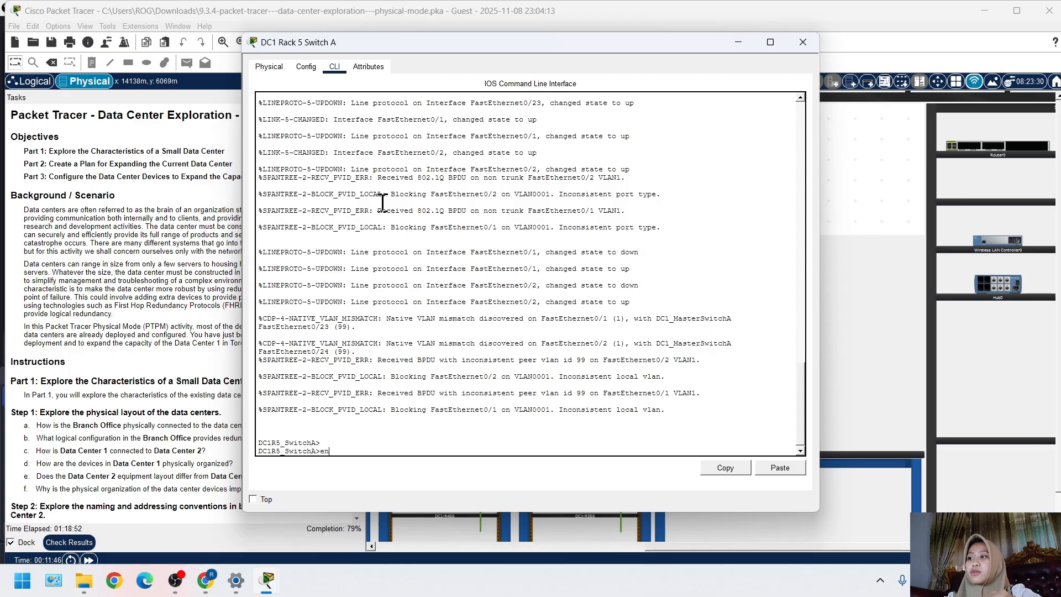
{"action": "type", "text": "n"}
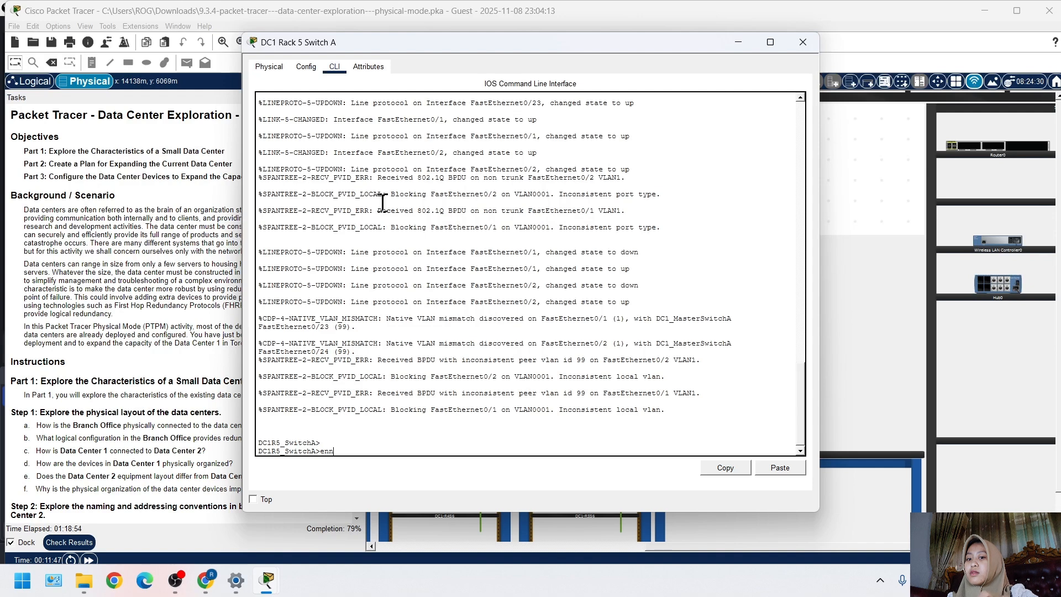
{"action": "key", "text": "BackSpace"}
{"action": "key", "text": "Return"}
{"action": "type", "text": "co"}
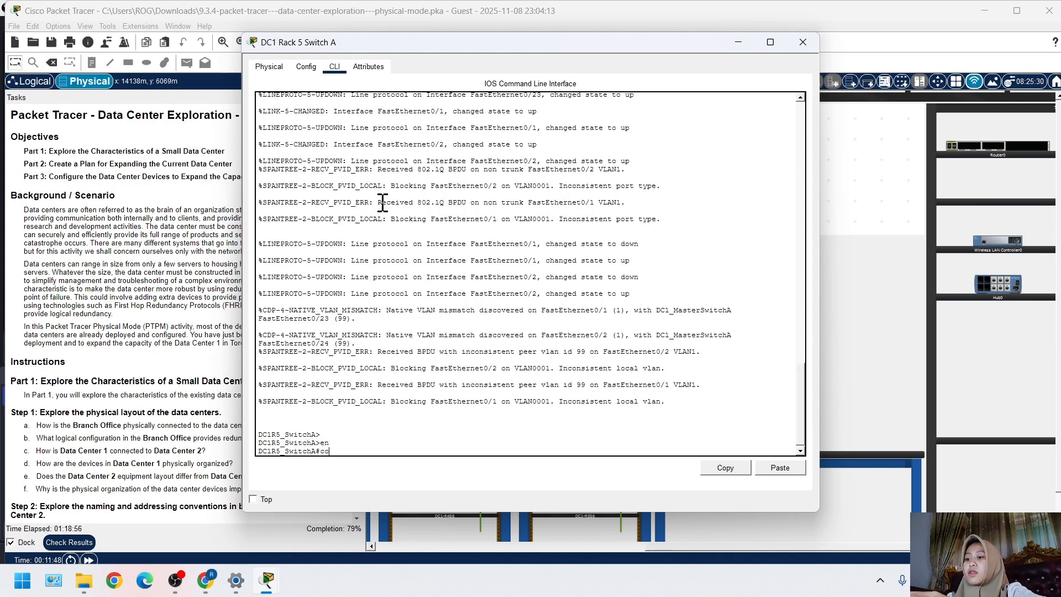
{"action": "type", "text": "nf t"}
{"action": "key", "text": "Return"}
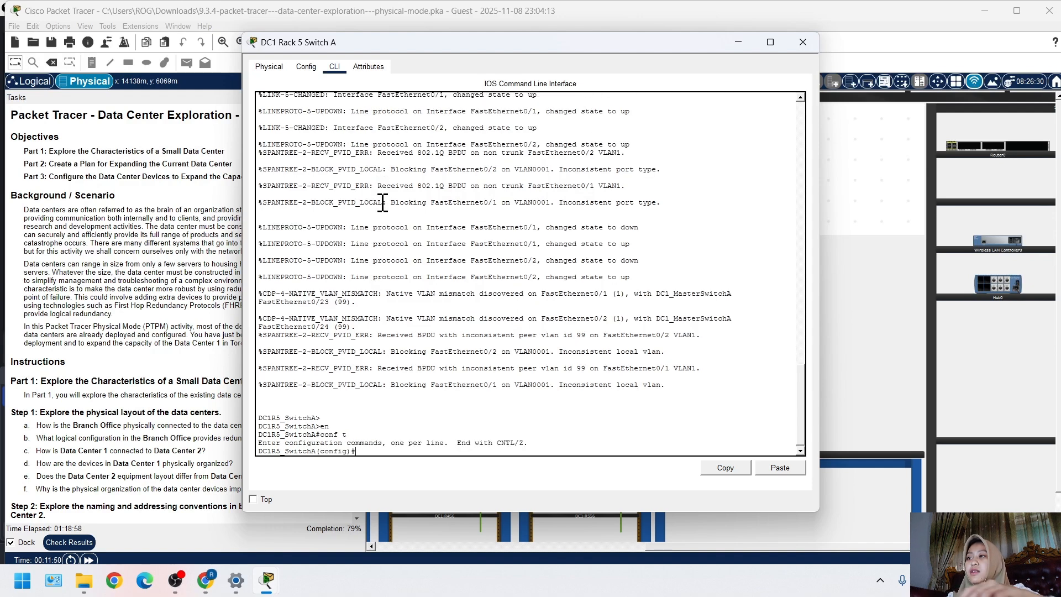
Enter configuration of the port range f0/1-2 on DC1 Rack 5 Switch A with interface range f0/1-2
{"action": "type", "text": "int"}
{"action": "key", "text": "Tab"}
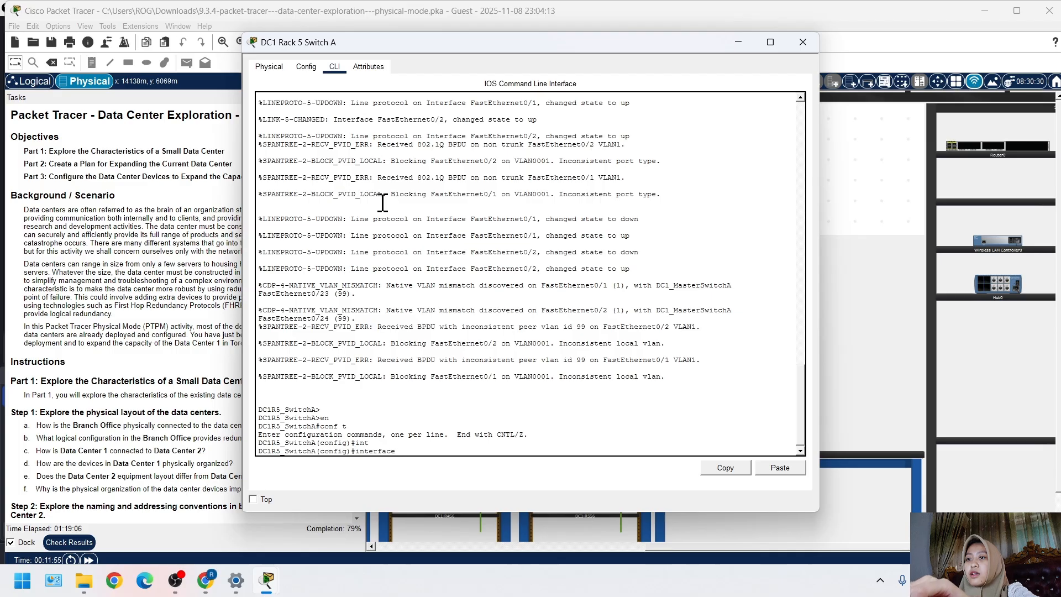
{"action": "key", "text": "Tab"}
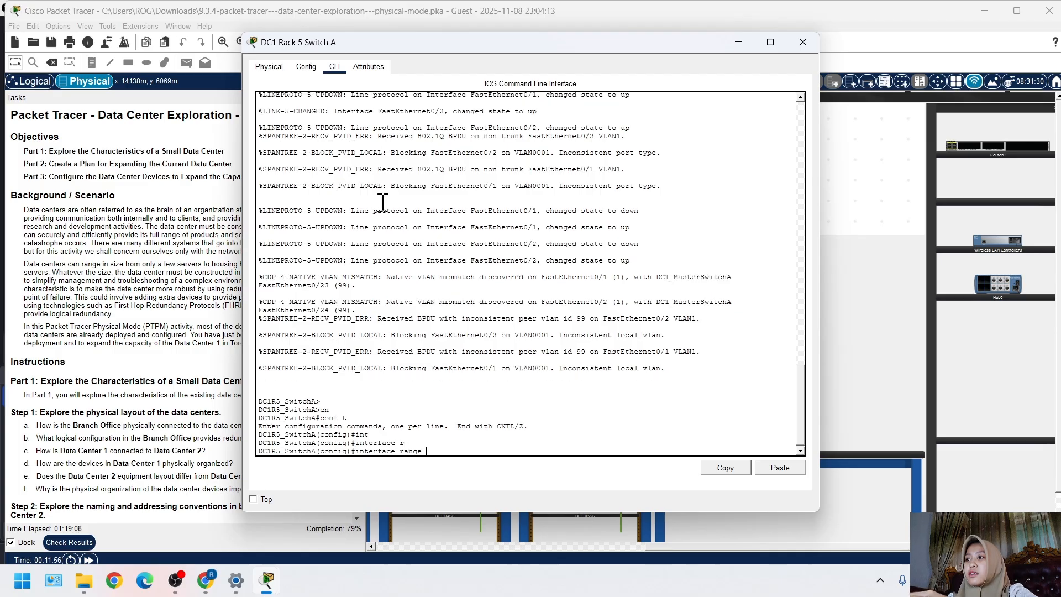
{"action": "type", "text": "f0/1"}
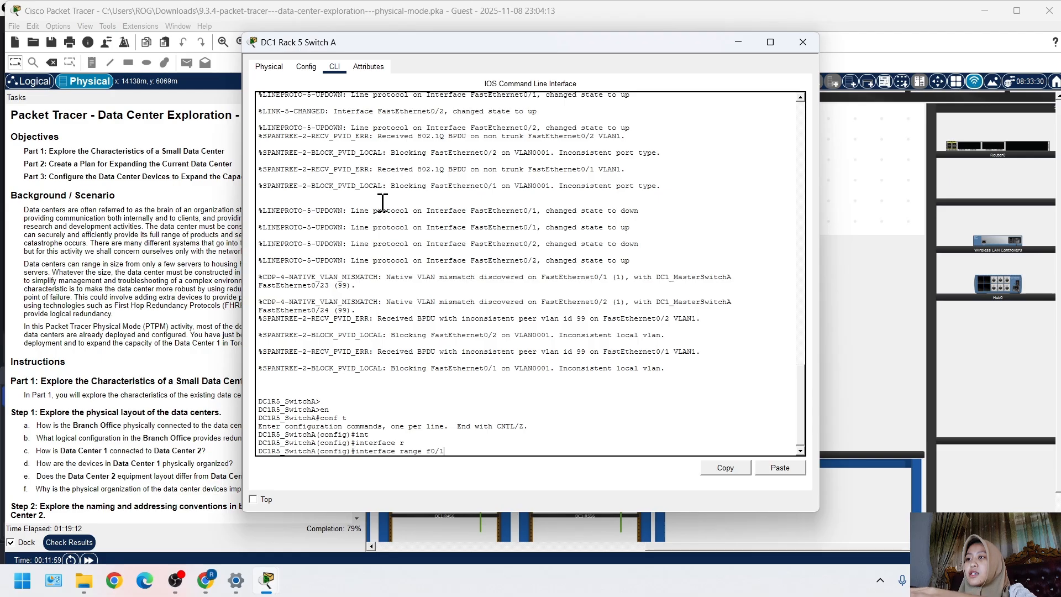
{"action": "type", "text": "-"}
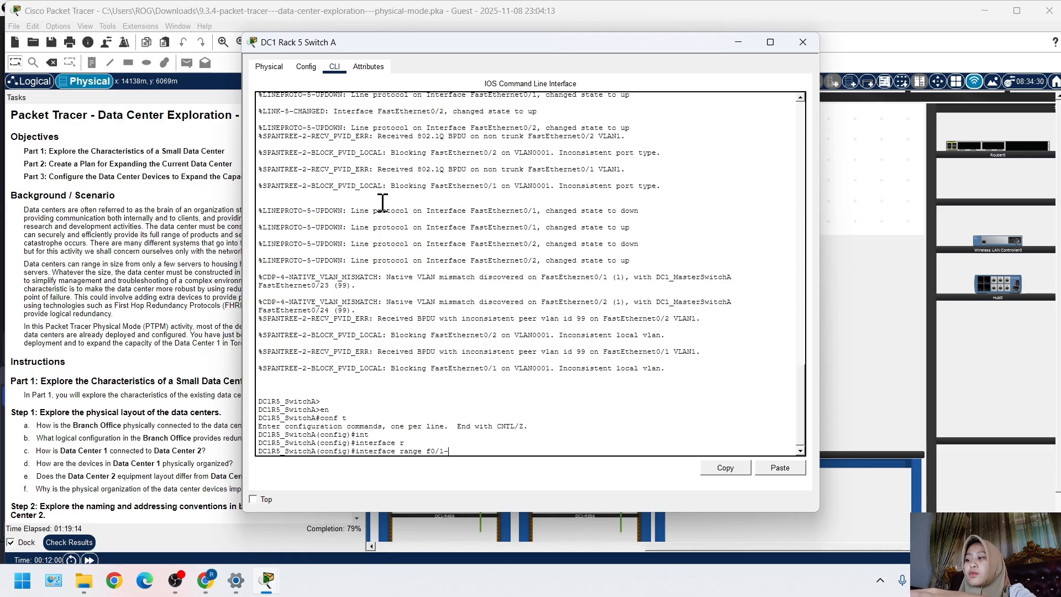
{"action": "type", "text": "2"}
{"action": "key", "text": "Return"}
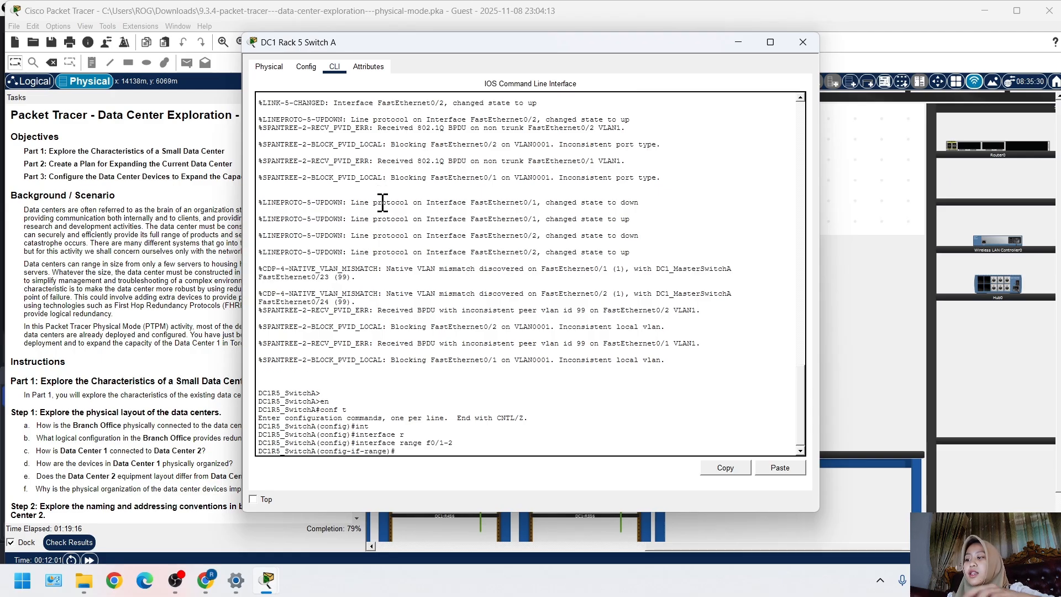
Set ports f0/1-2 on DC1 Rack 5 Switch A to trunking with switchport mode trunk
{"action": "type", "text": "sw"}
{"action": "key", "text": "Tab"}
{"action": "type", "text": "m"}
{"action": "key", "text": "Tab"}
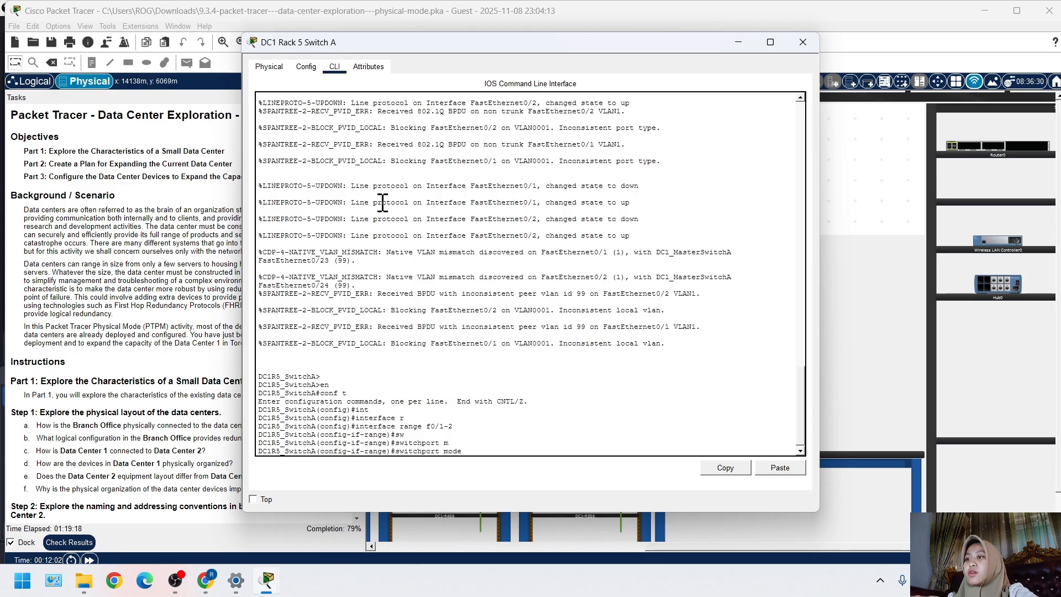
{"action": "type", "text": "t"}
{"action": "key", "text": "Tab"}
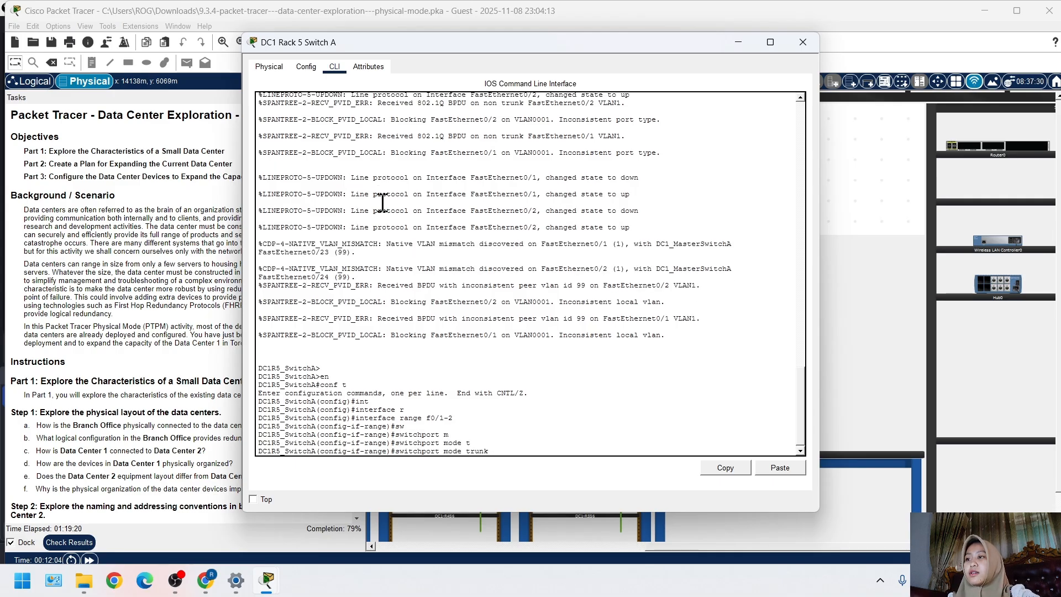
{"action": "key", "text": "Return"}
Assign native VLAN 99 to the trunk ports f0/1-2 with switchport trunk native vlan 99
{"action": "type", "text": "sw"}
{"action": "key", "text": "Tab"}
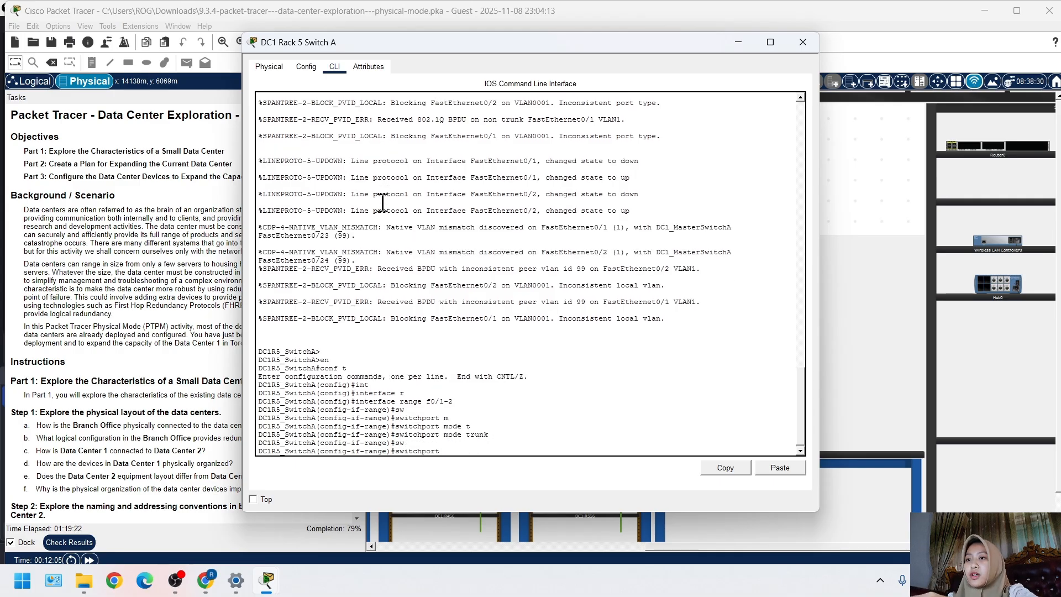
{"action": "type", "text": "tr"}
{"action": "key", "text": "Tab"}
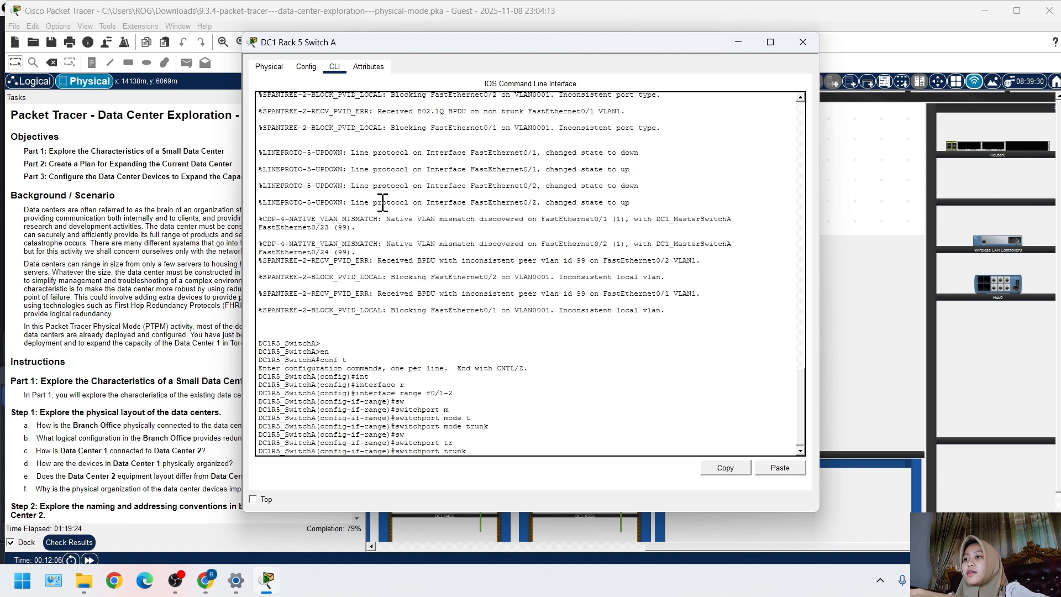
{"action": "type", "text": "n"}
{"action": "key", "text": "Tab"}
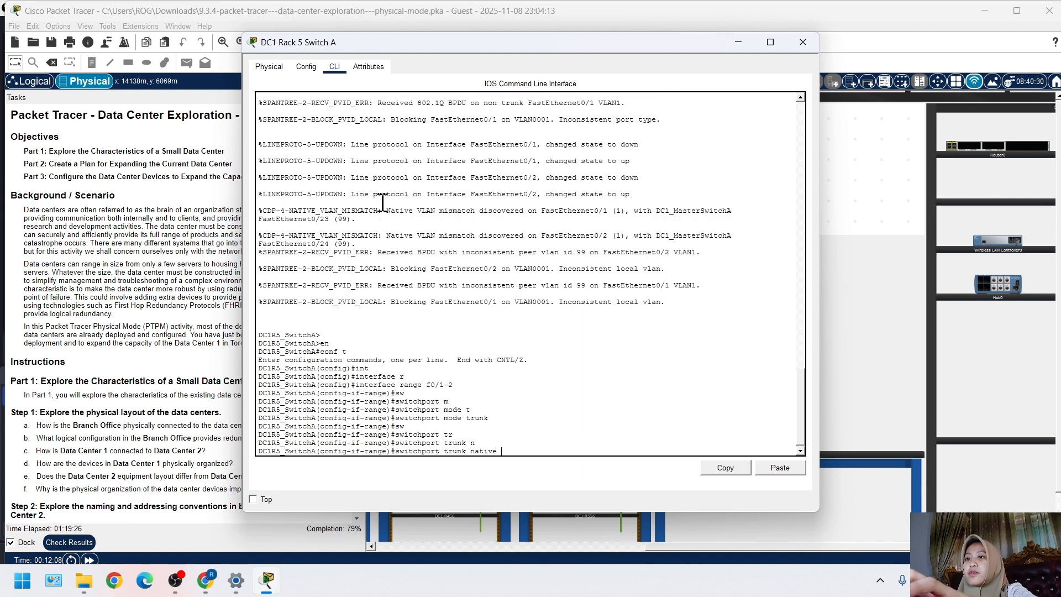
{"action": "type", "text": "v"}
{"action": "key", "text": "Tab"}
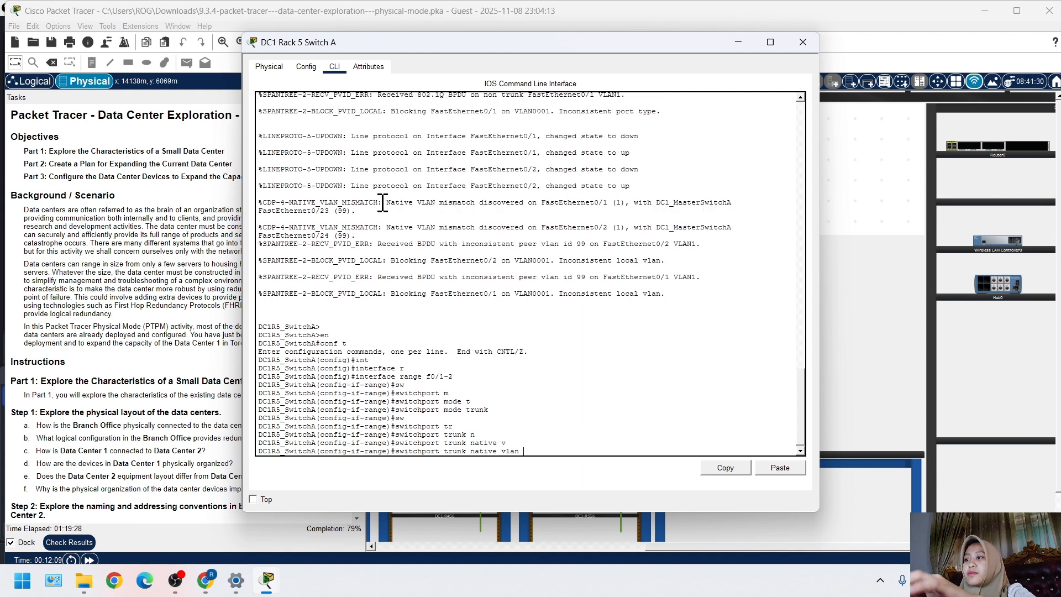
{"action": "type", "text": "99"}
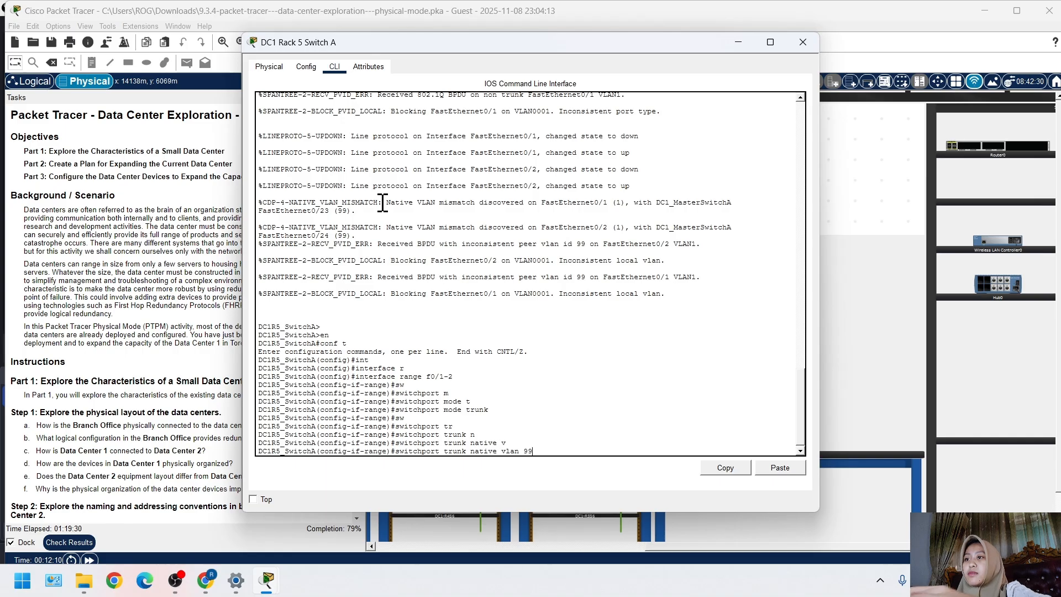
{"action": "key", "text": "Return"}
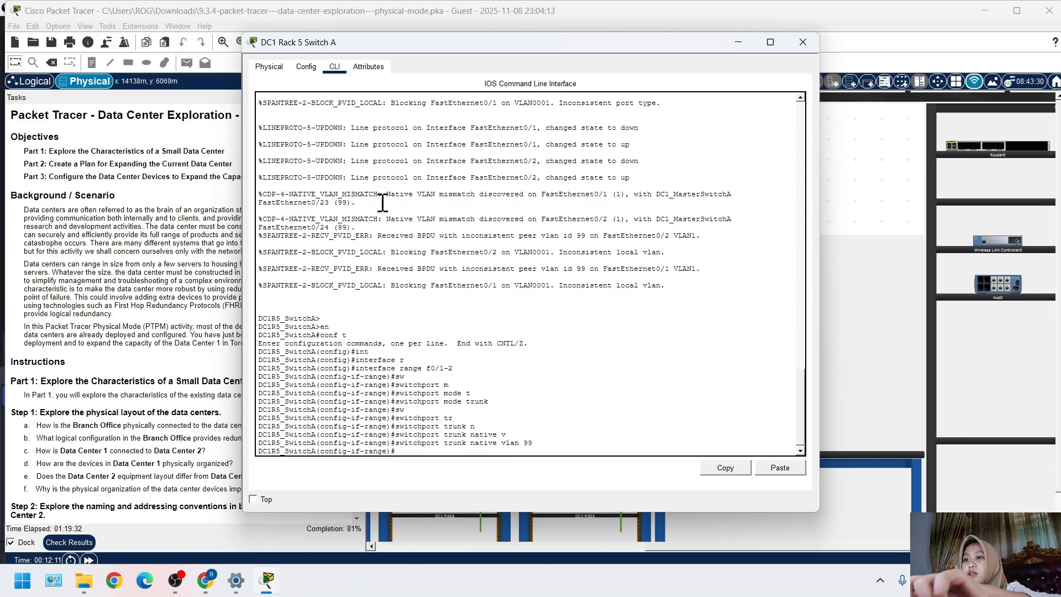
{"action": "type", "text": "channe"}
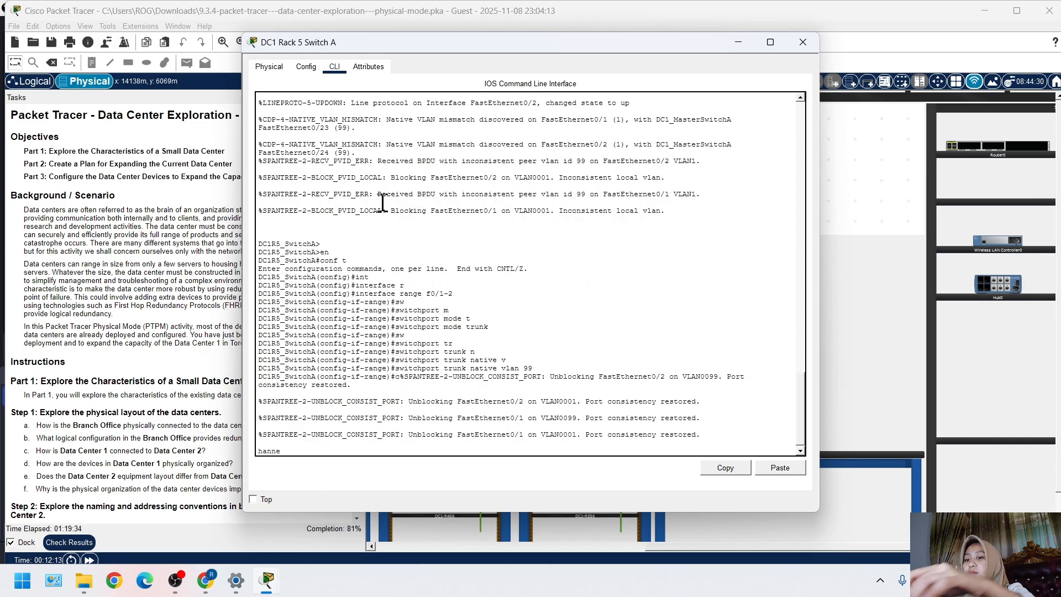
{"action": "key", "text": "BackSpace"}
{"action": "key", "text": "BackSpace"}
{"action": "key", "text": "BackSpace"}
{"action": "key", "text": "Return"}
{"action": "key", "text": "Return"}
{"action": "key", "text": "Return"}
{"action": "key", "text": "Return"}
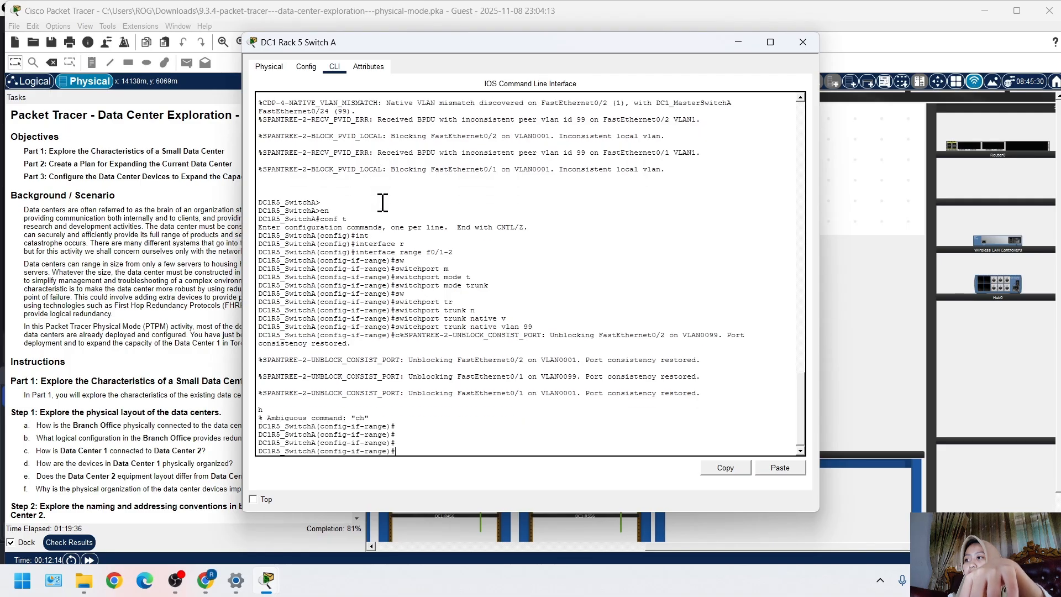
Bundle ports f0/1-2 on DC1 Rack 5 Switch A into an LACP channel with channel-group 1 mode passive
{"action": "type", "text": "channe"}
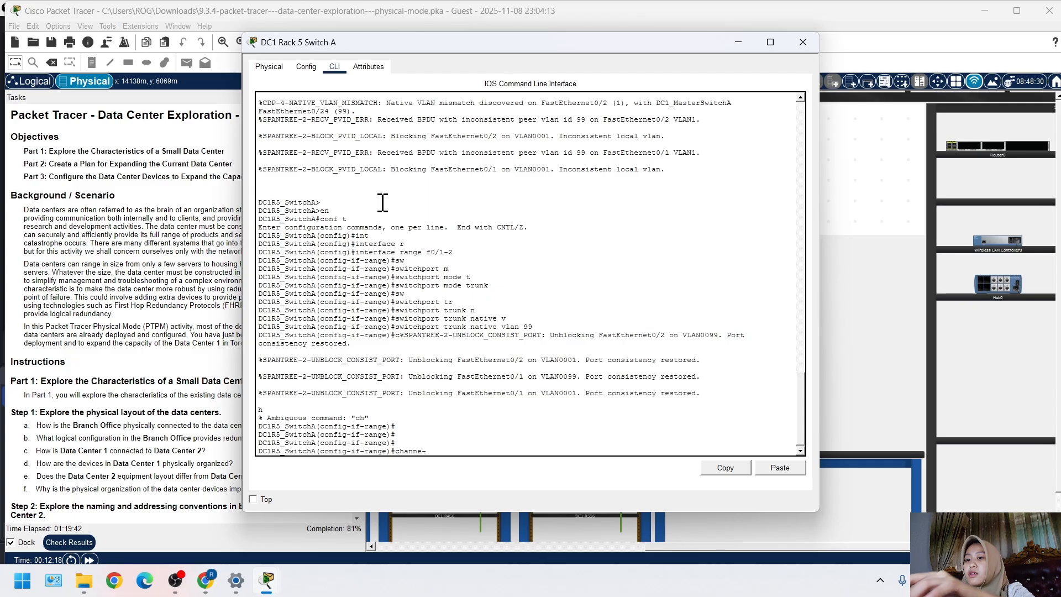
{"action": "type", "text": "l-g"}
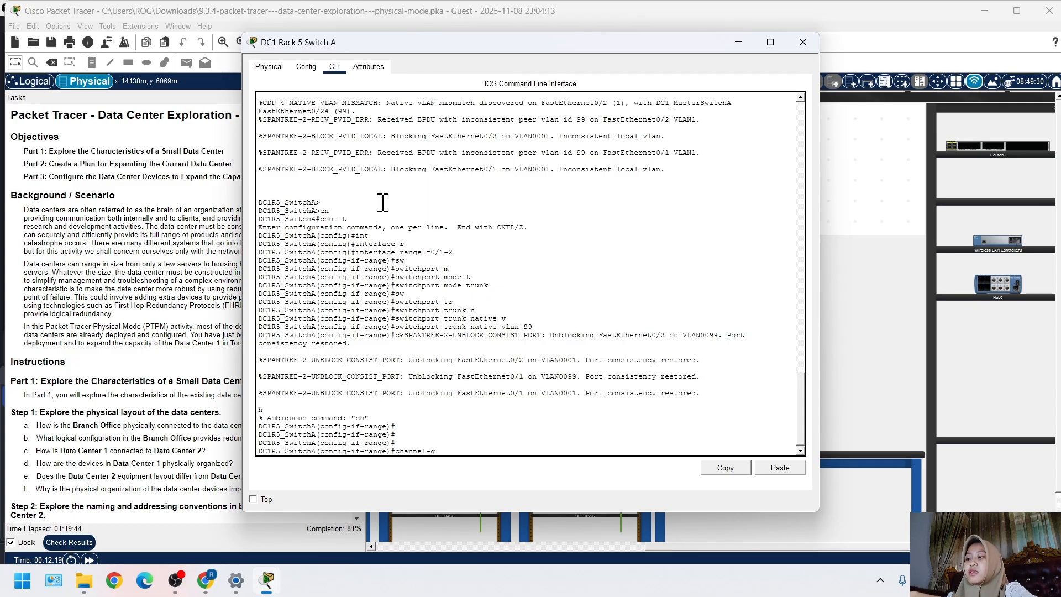
{"action": "type", "text": "roup"}
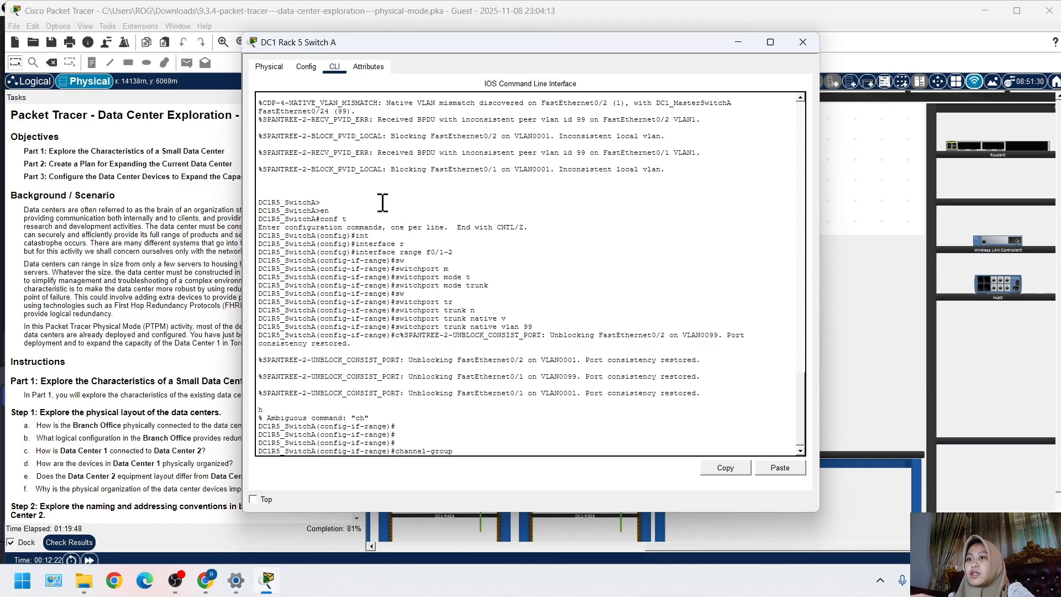
{"action": "type", "text": " 1"}
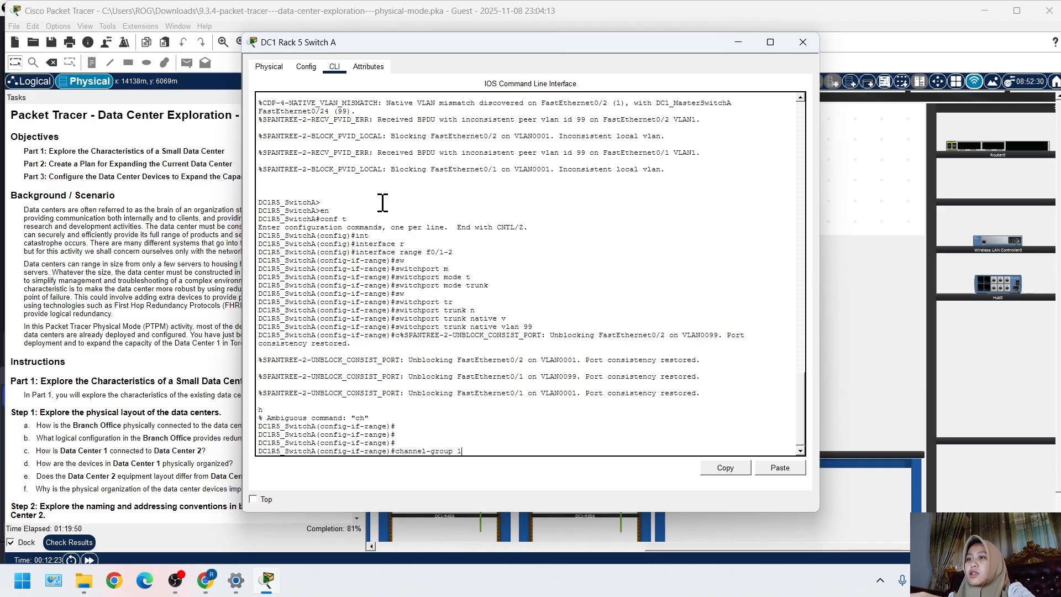
{"action": "type", "text": " mo"}
{"action": "key", "text": "Tab"}
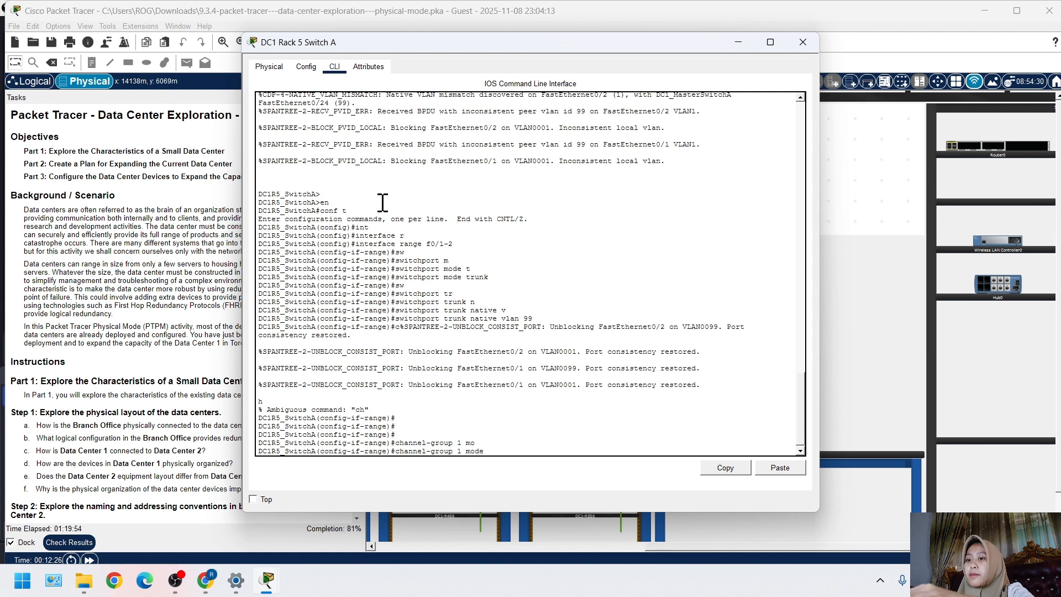
{"action": "type", "text": "pas"}
{"action": "key", "text": "Tab"}
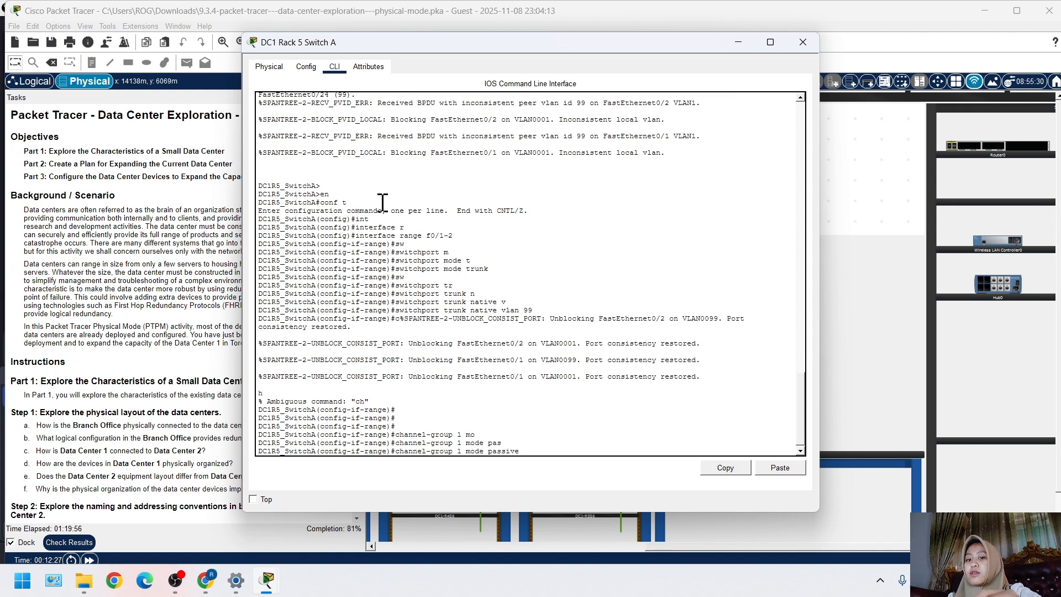
{"action": "key", "text": "Return"}
{"action": "key", "text": "Return"}
{"action": "key", "text": "Return"}
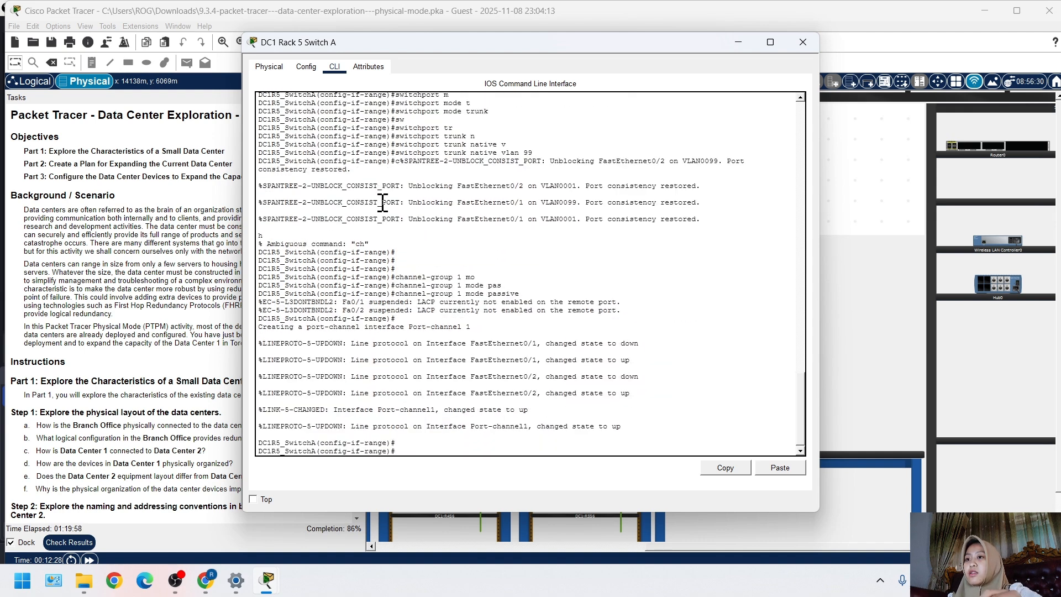
Enable ports f0/1-2 on DC1 Rack 5 Switch A with no shutdown
{"action": "type", "text": "no sh"}
{"action": "key", "text": "Tab"}
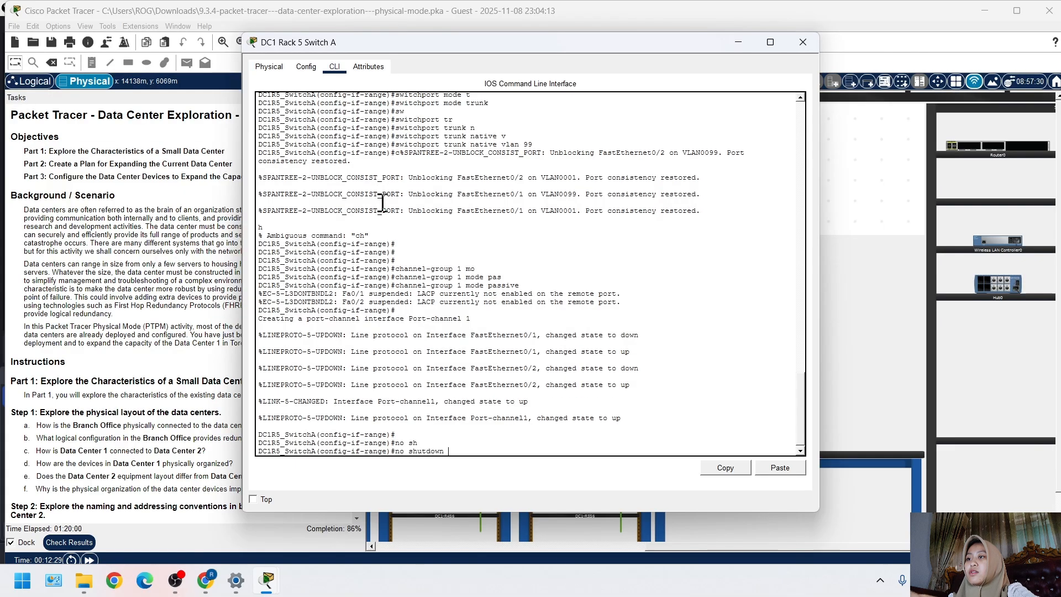
{"action": "key", "text": "Return"}
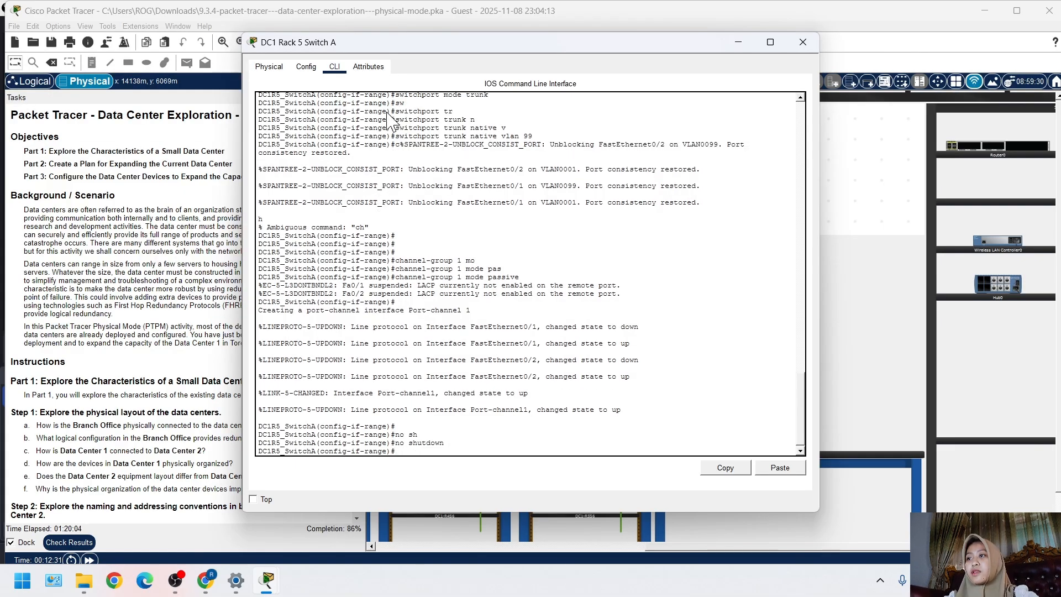
Examine the assessment items for the DC1 master switches and Rack 5 switches in the activity results
{"action": "left_click", "coordinate": [81, 400]}
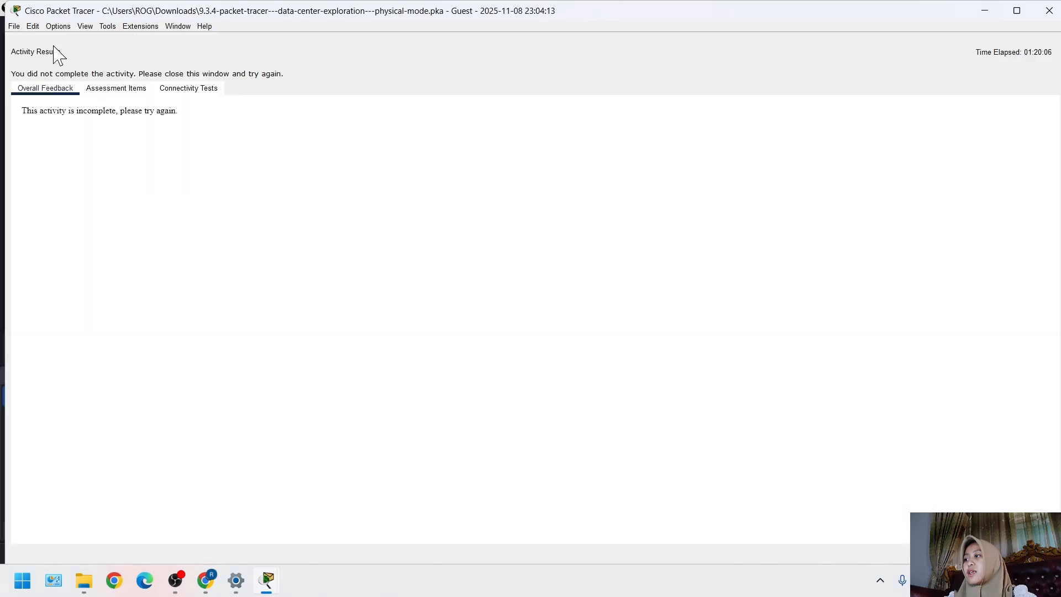
{"action": "left_click", "coordinate": [117, 89]}
{"action": "scroll", "coordinate": [224, 343], "scroll_direction": "down", "scroll_amount": 5}
{"action": "scroll", "coordinate": [224, 343], "scroll_direction": "up", "scroll_amount": 4}
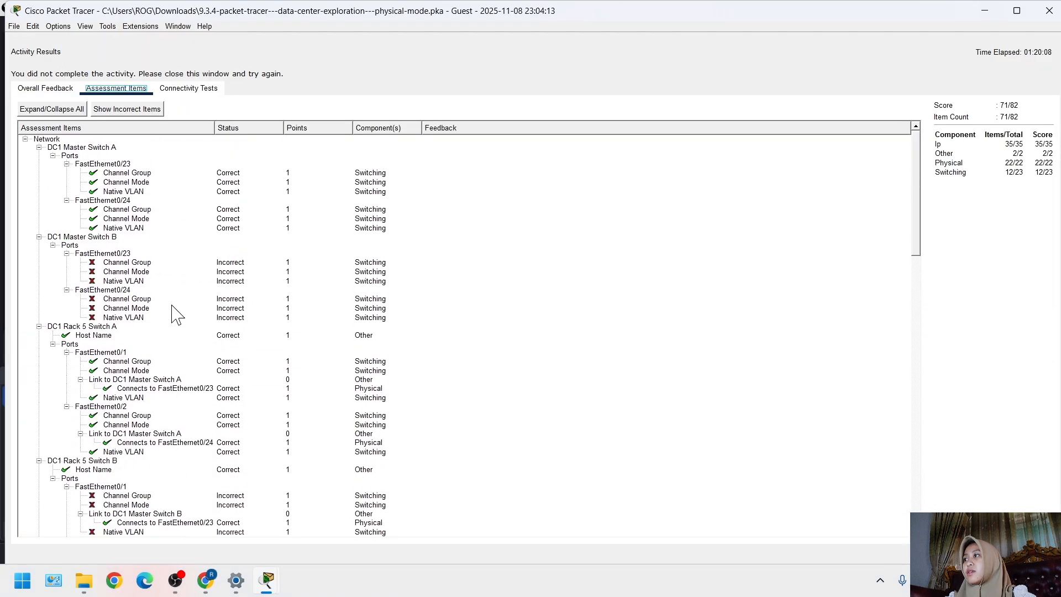
{"action": "left_click", "coordinate": [116, 272]}
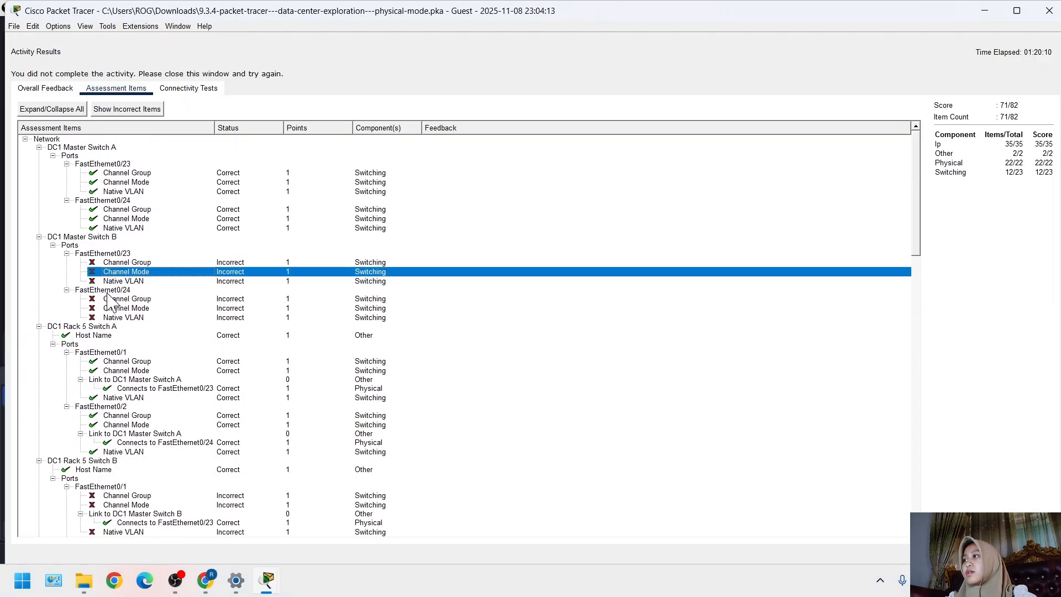
{"action": "scroll", "coordinate": [110, 318], "scroll_direction": "down", "scroll_amount": 3}
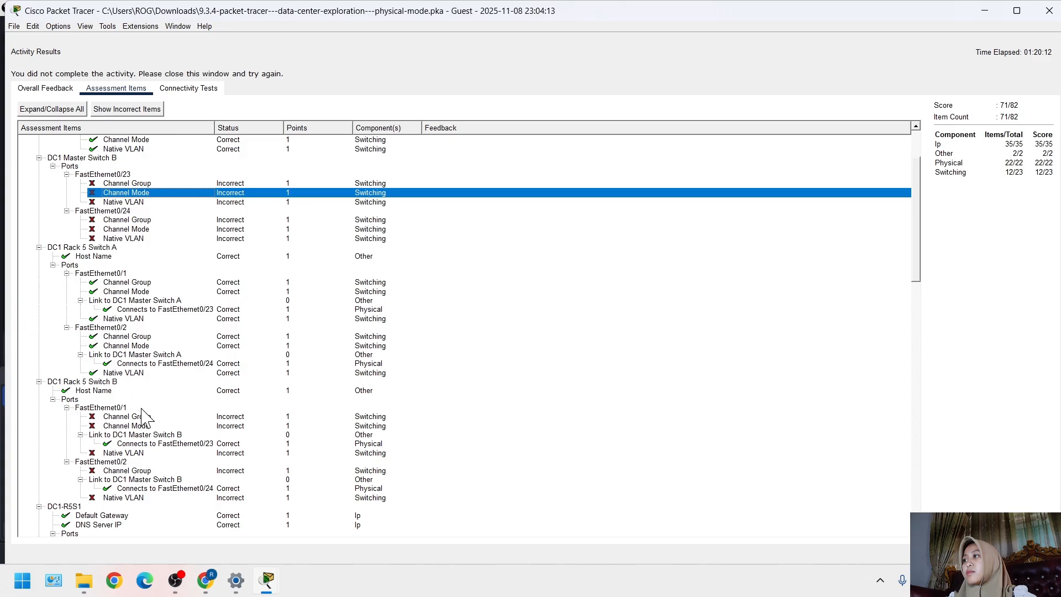
{"action": "scroll", "coordinate": [139, 411], "scroll_direction": "down", "scroll_amount": 2}
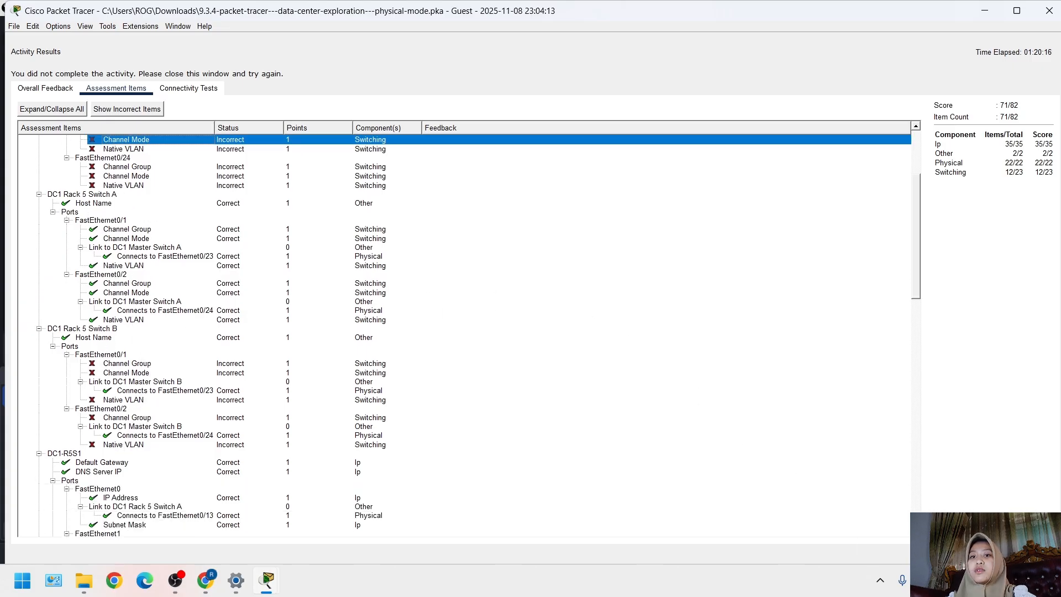
Close the activity results and save the activity file
{"action": "left_click", "coordinate": [1031, 554]}
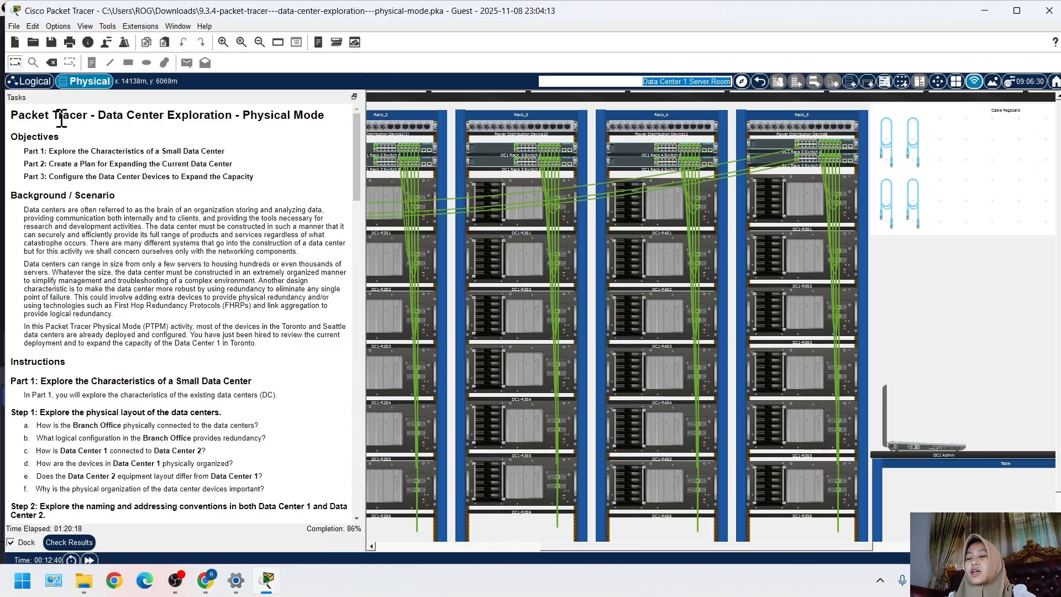
{"action": "left_click", "coordinate": [14, 26]}
{"action": "left_click", "coordinate": [61, 92]}
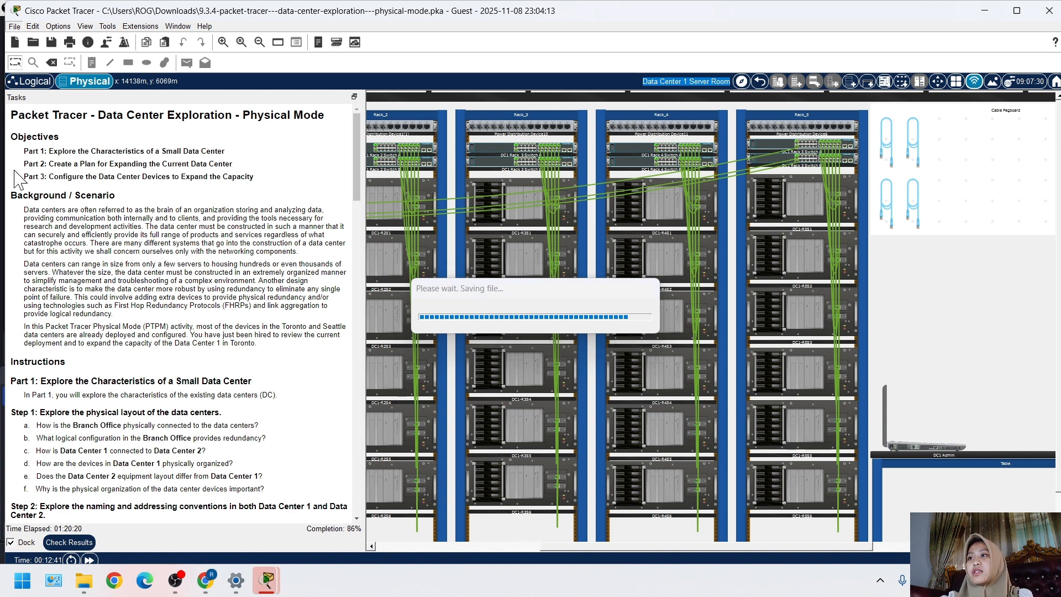
Open the command line of DC1 Master Switch B and try to enter privileged mode
{"action": "scroll", "coordinate": [15, 170], "scroll_direction": "down", "scroll_amount": 1}
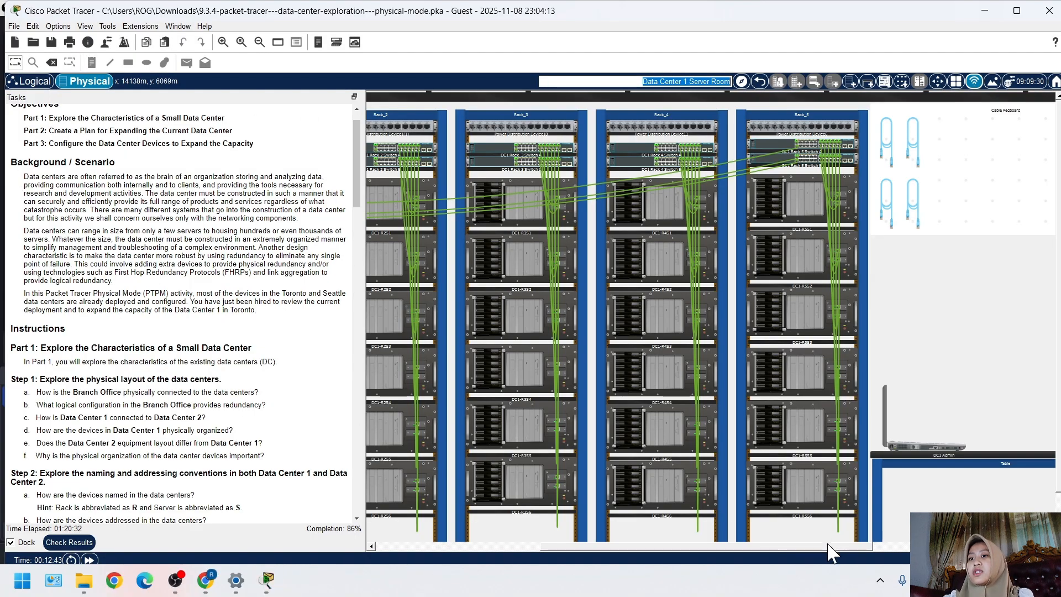
{"action": "left_click_drag", "start_coordinate": [783, 547], "coordinate": [506, 552]}
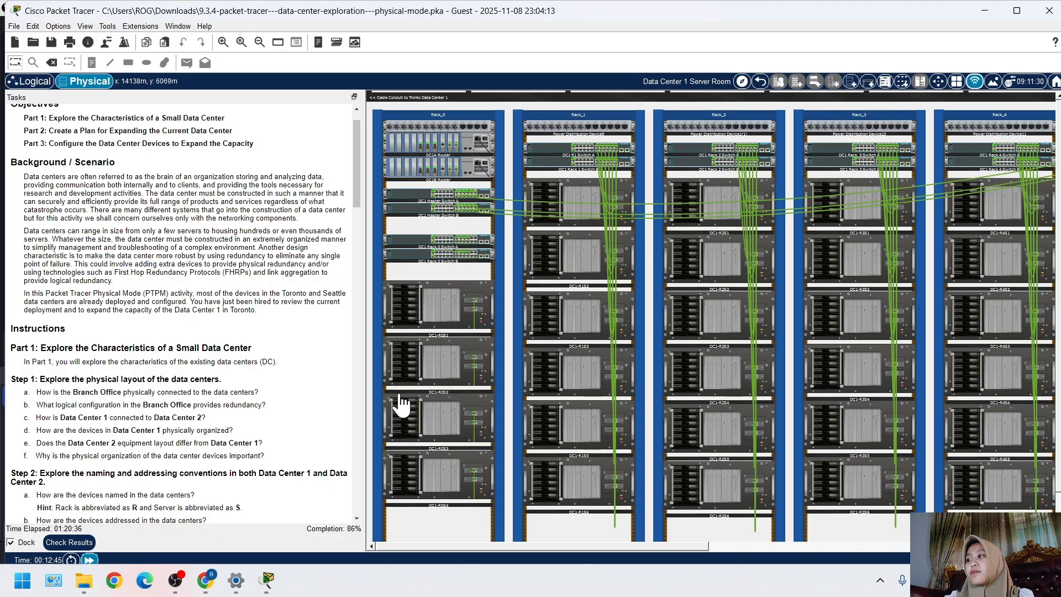
{"action": "left_click", "coordinate": [426, 224]}
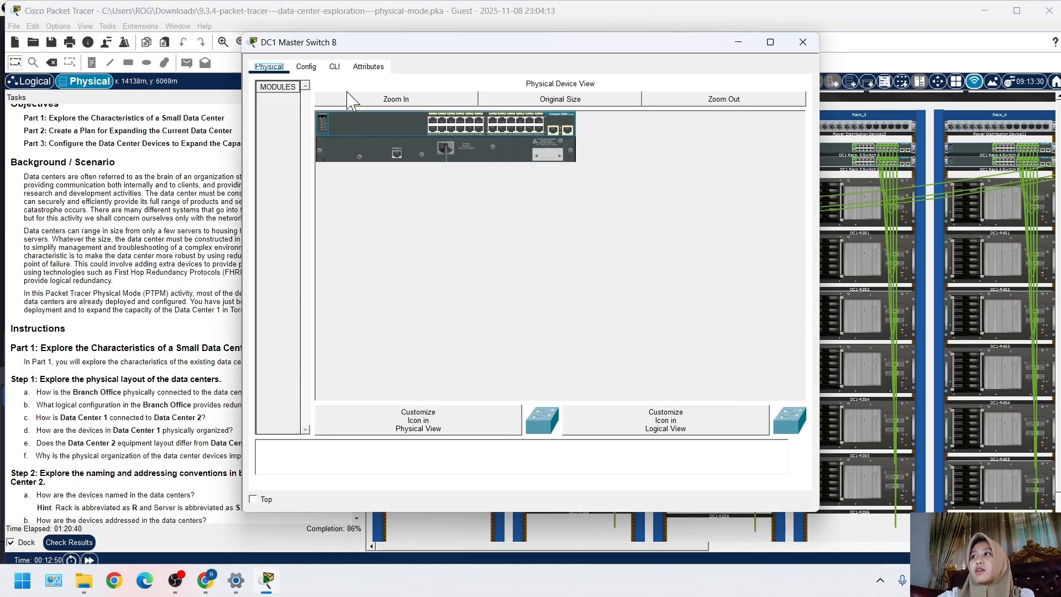
{"action": "left_click", "coordinate": [335, 67]}
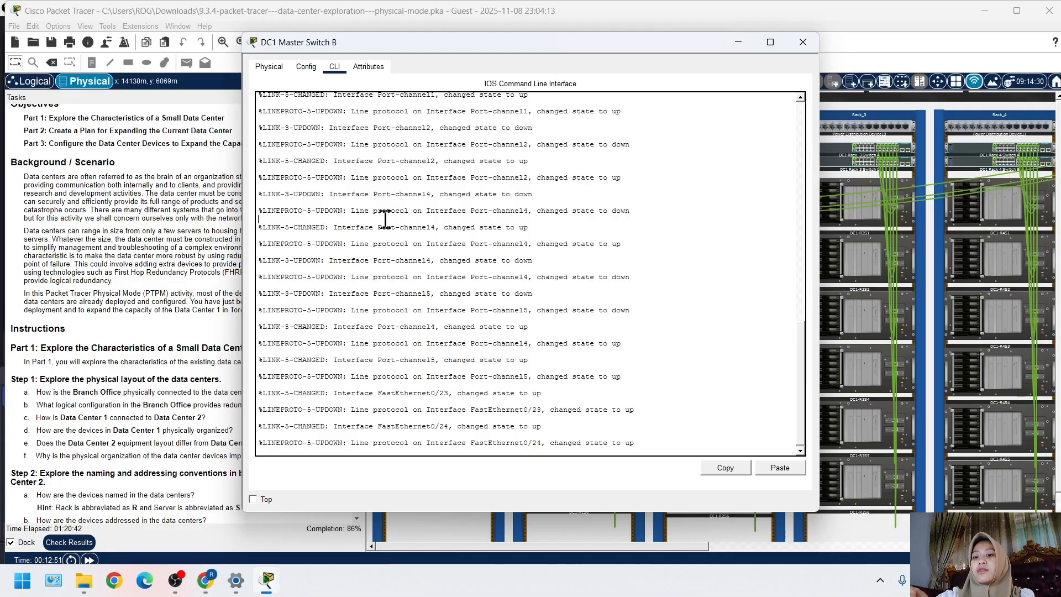
{"action": "key", "text": "Return"}
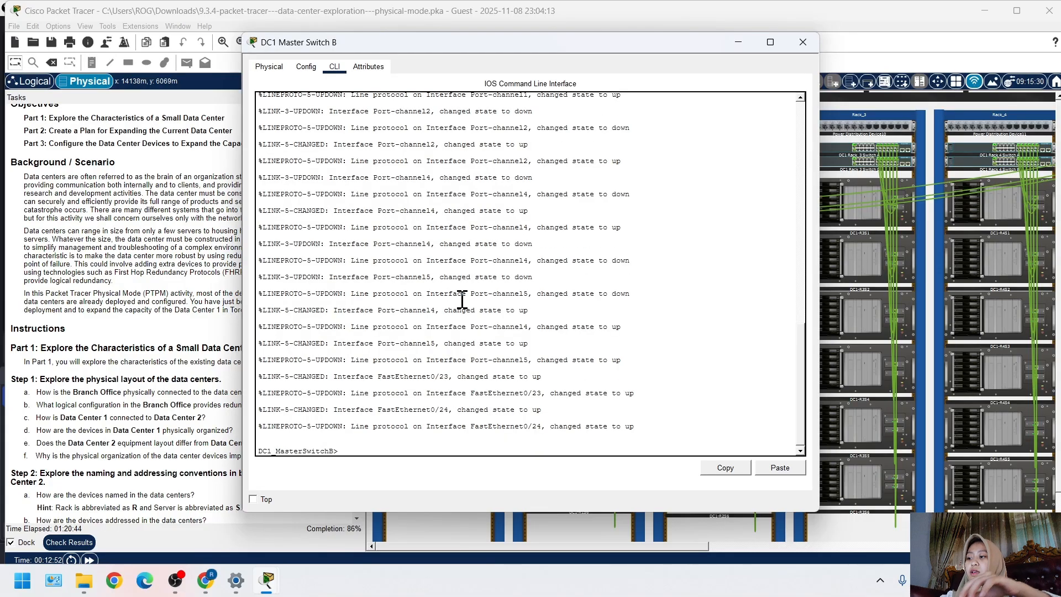
{"action": "type", "text": "eb"}
{"action": "key", "text": "Return"}
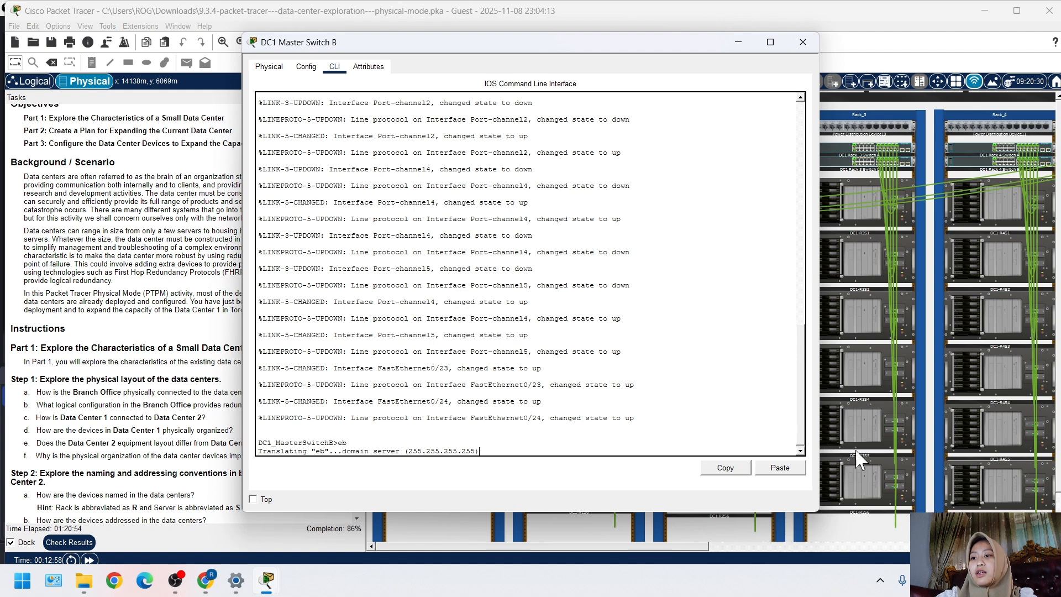
Open the command line of DC1 Rack 5 Switch B and bring up its user prompt
{"action": "left_click", "coordinate": [889, 547]}
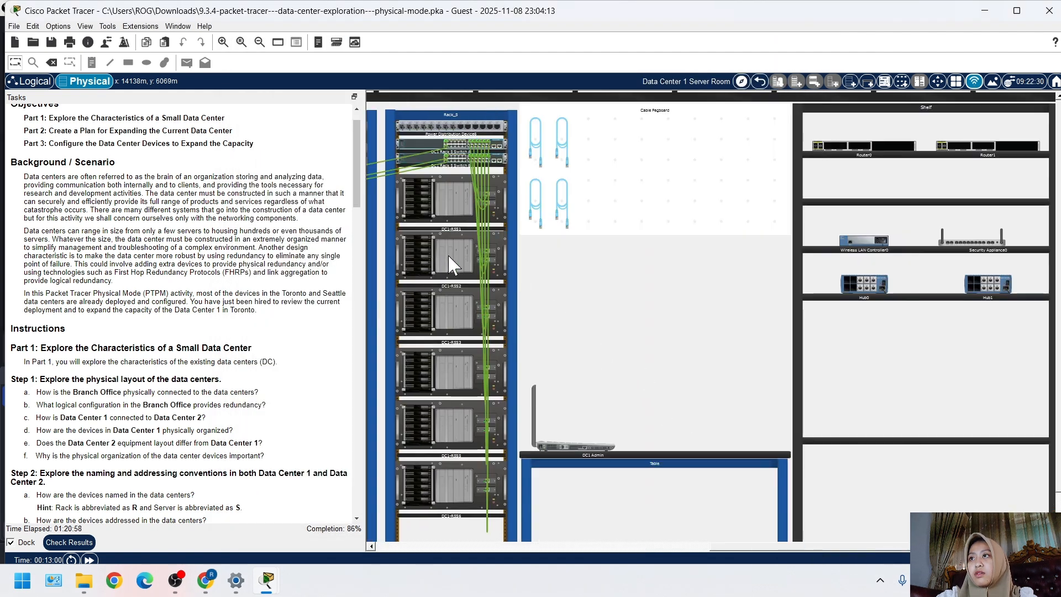
{"action": "left_click", "coordinate": [429, 159]}
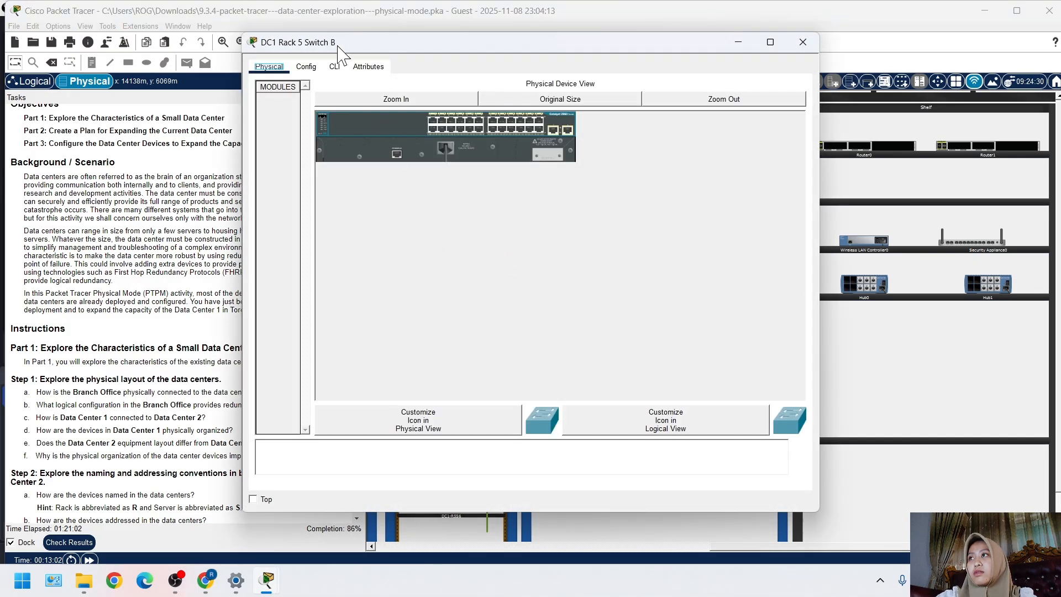
{"action": "left_click", "coordinate": [335, 66]}
{"action": "key", "text": "Return"}
{"action": "key", "text": "Return"}
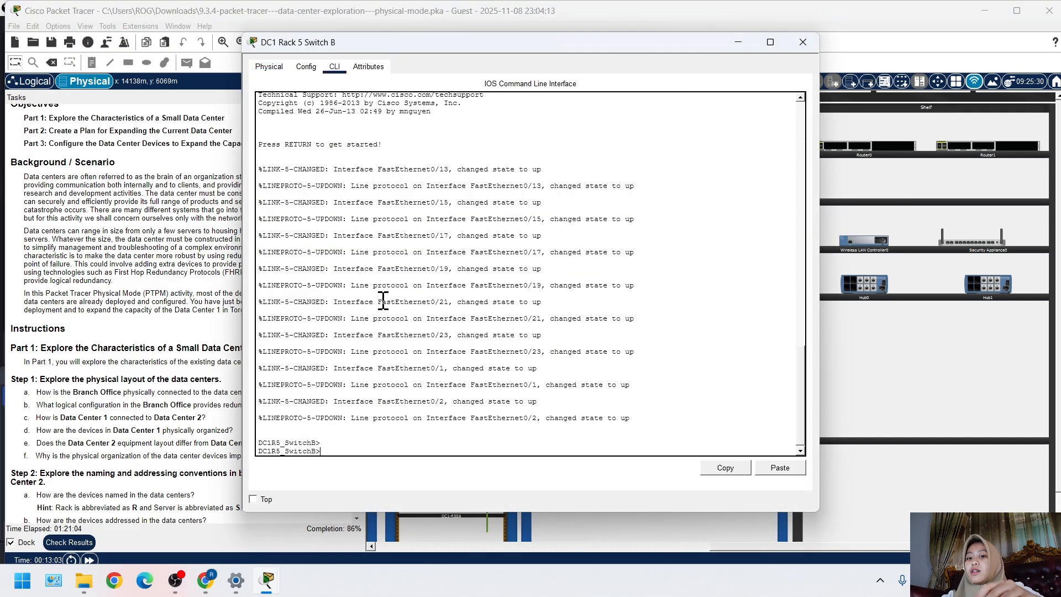
Enter privileged mode and global configuration mode on DC1 Rack 5 Switch B
{"action": "type", "text": "en"}
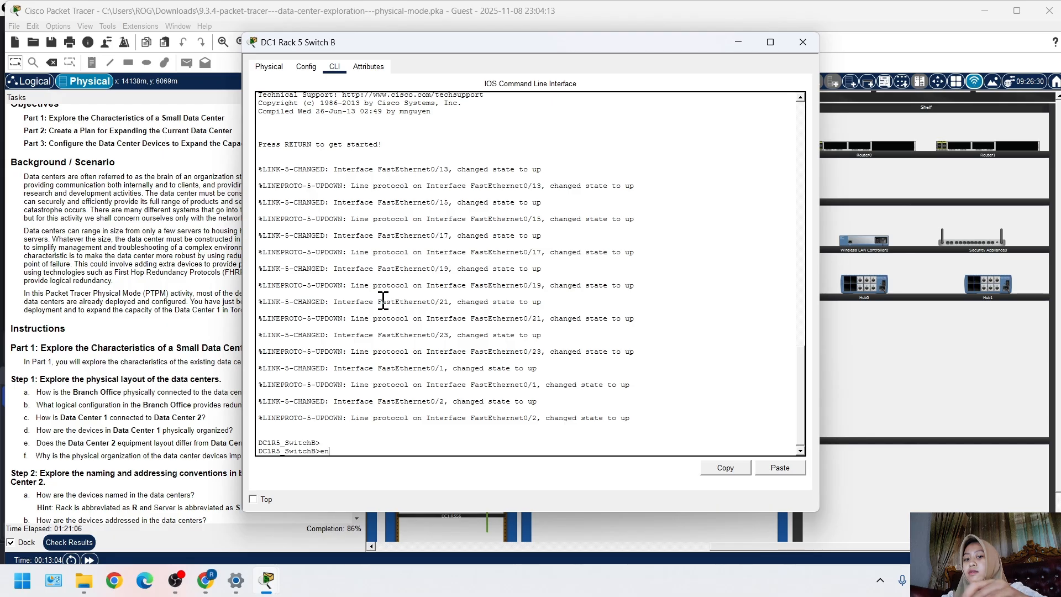
{"action": "key", "text": "Return"}
{"action": "type", "text": "conf"}
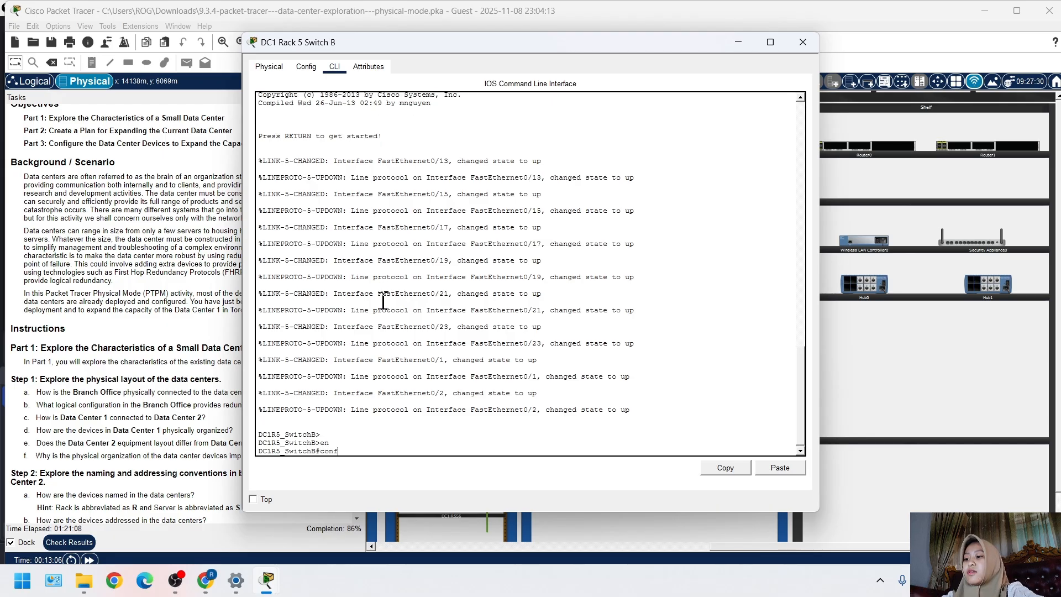
{"action": "type", "text": " t"}
{"action": "key", "text": "Return"}
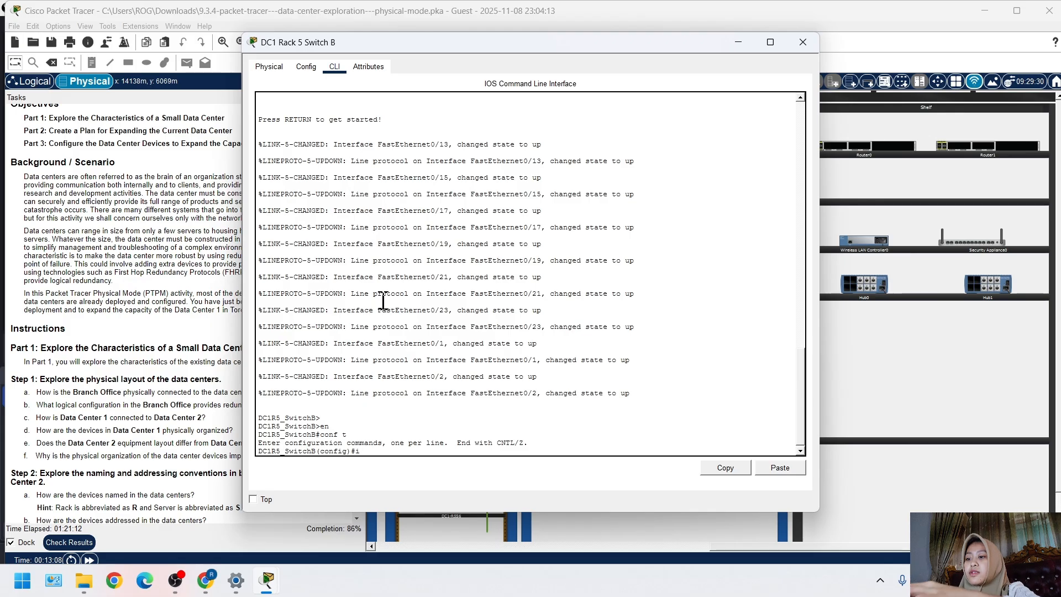
Enter interface range configuration for ports f0/1-2 on DC1 Rack 5 Switch B
{"action": "type", "text": "int"}
{"action": "key", "text": "Tab"}
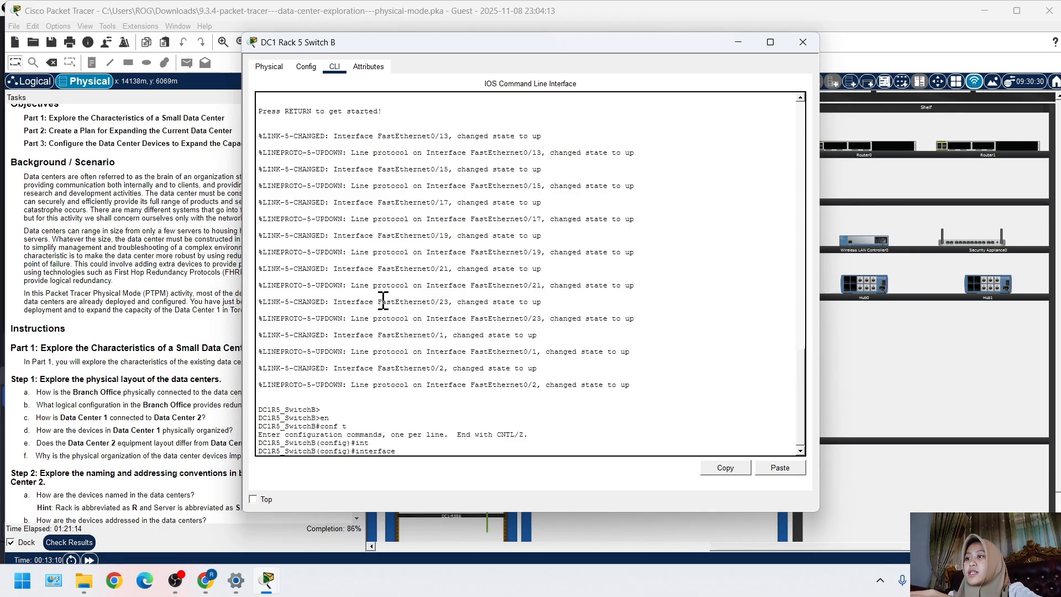
{"action": "type", "text": "r"}
{"action": "key", "text": "Tab"}
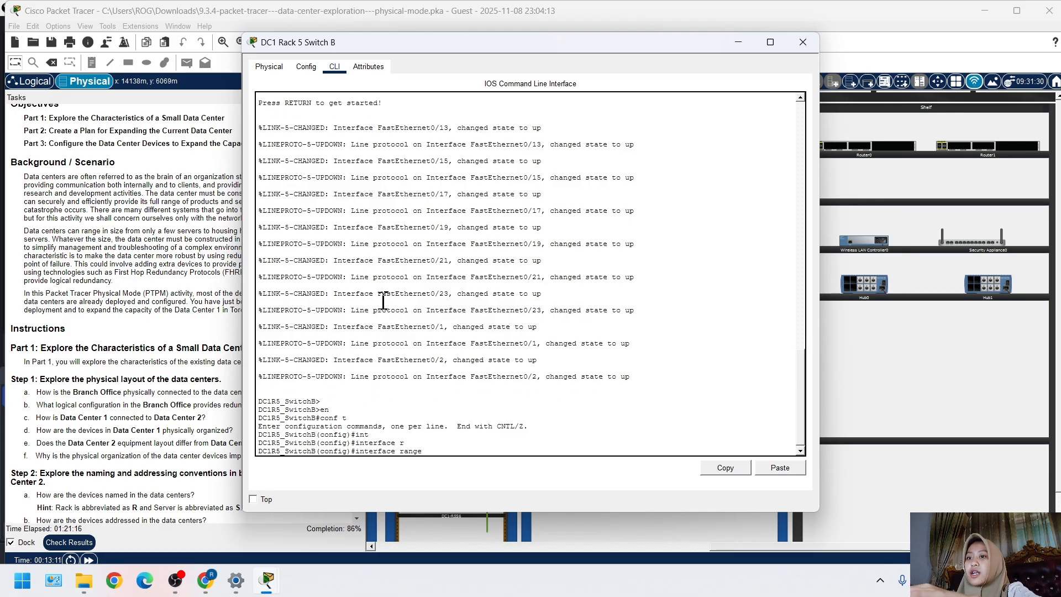
{"action": "type", "text": "f0/1-2"}
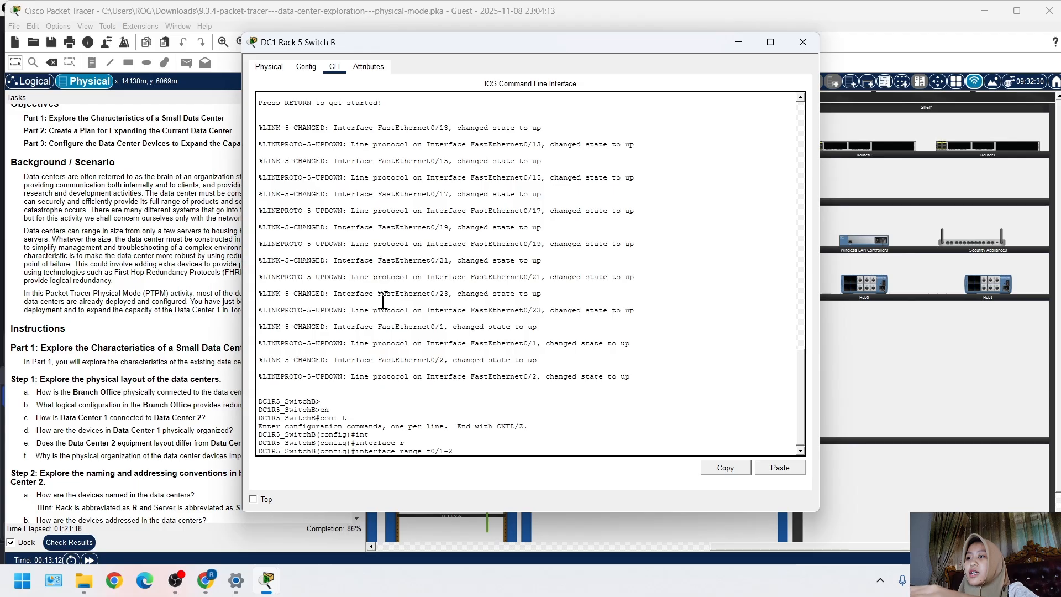
{"action": "key", "text": "Return"}
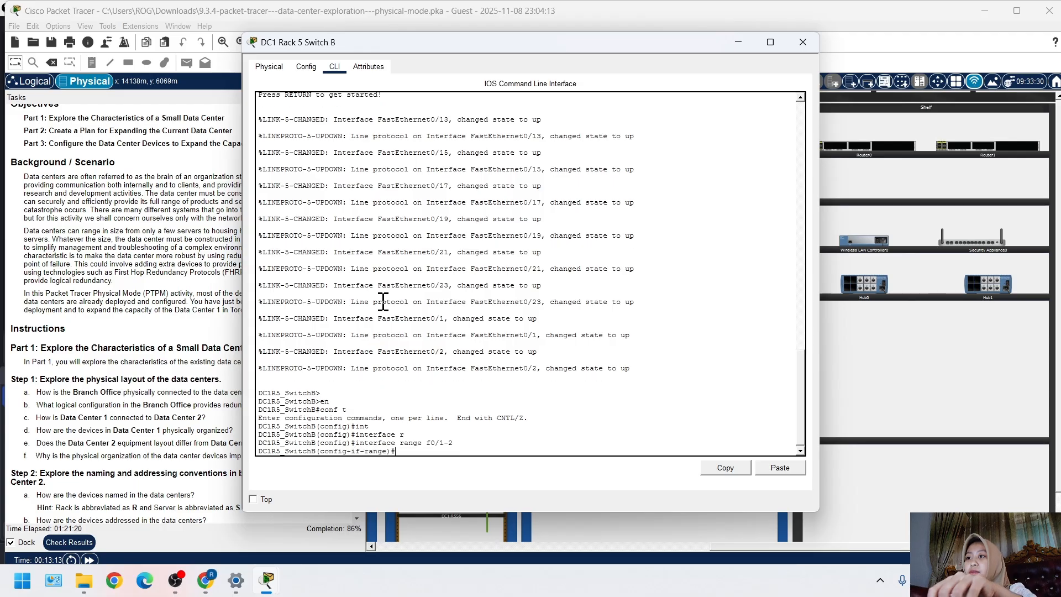
Set the f0/1-2 port range to trunk mode with switchport mode trunk
{"action": "type", "text": "sw"}
{"action": "key", "text": "Tab"}
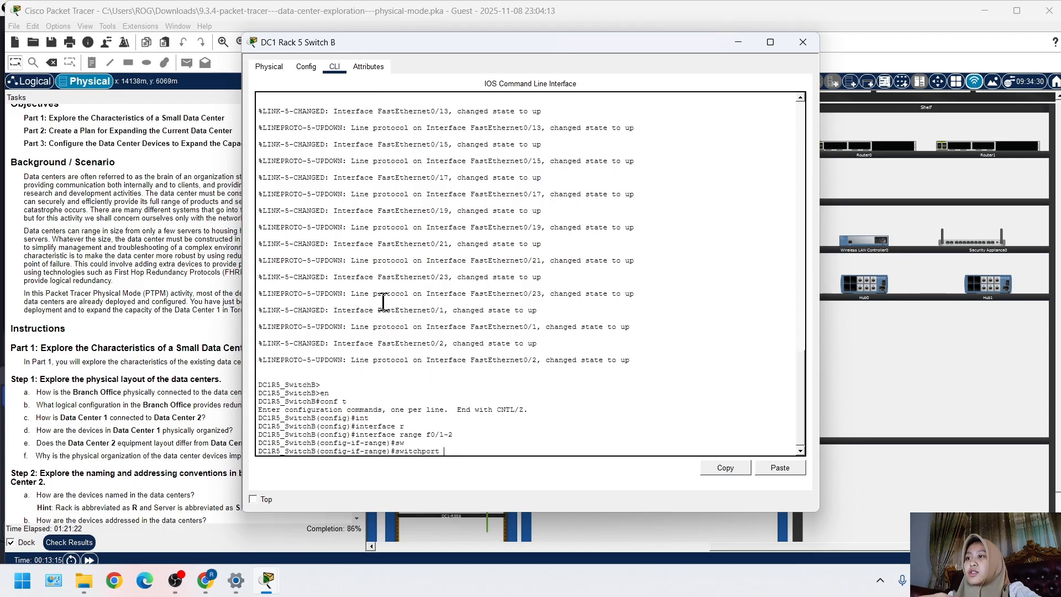
{"action": "type", "text": "m"}
{"action": "key", "text": "Tab"}
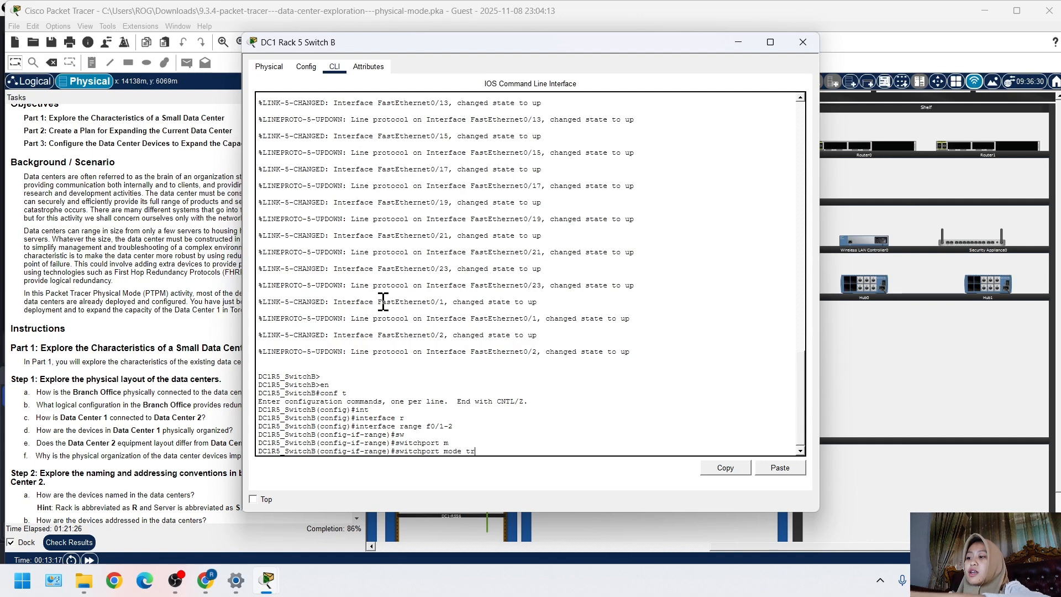
{"action": "type", "text": "tr"}
{"action": "key", "text": "Tab"}
{"action": "key", "text": "Return"}
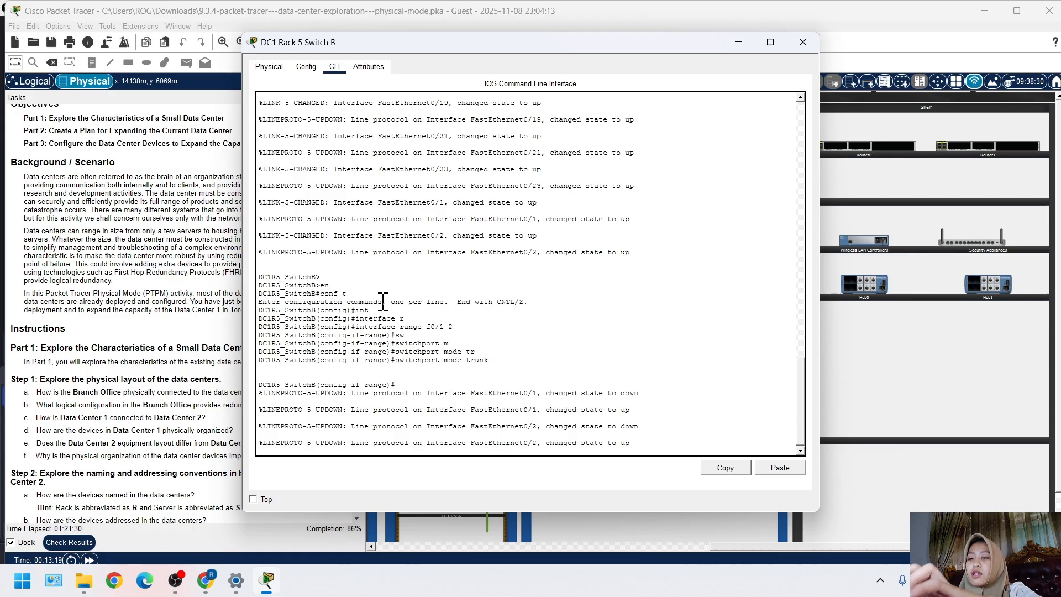
{"action": "key", "text": "Return"}
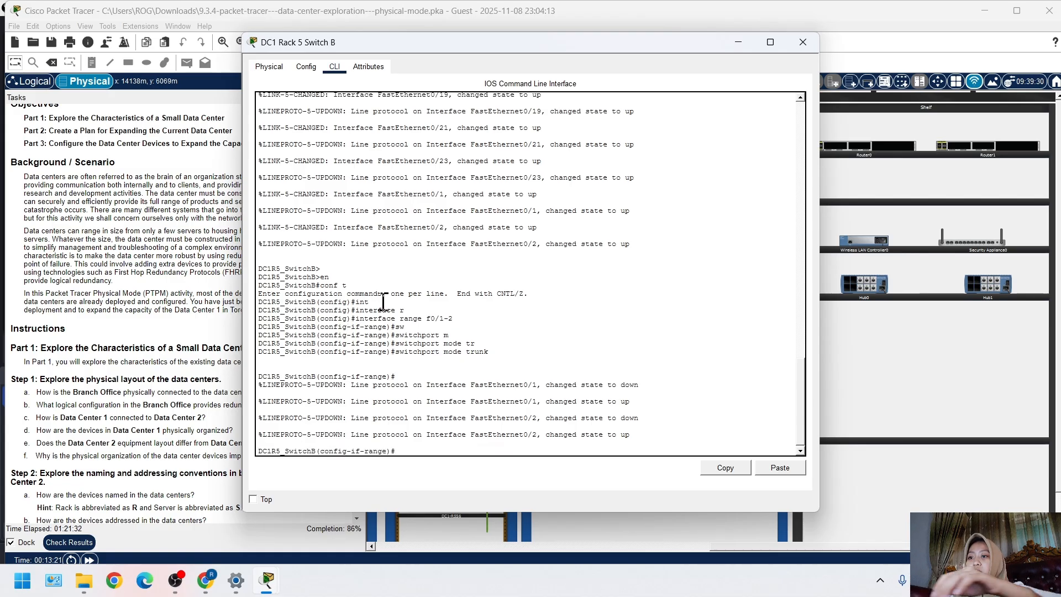
Set the native VLAN of the f0/1-2 trunk ports to 99
{"action": "type", "text": "sw"}
{"action": "key", "text": "Tab"}
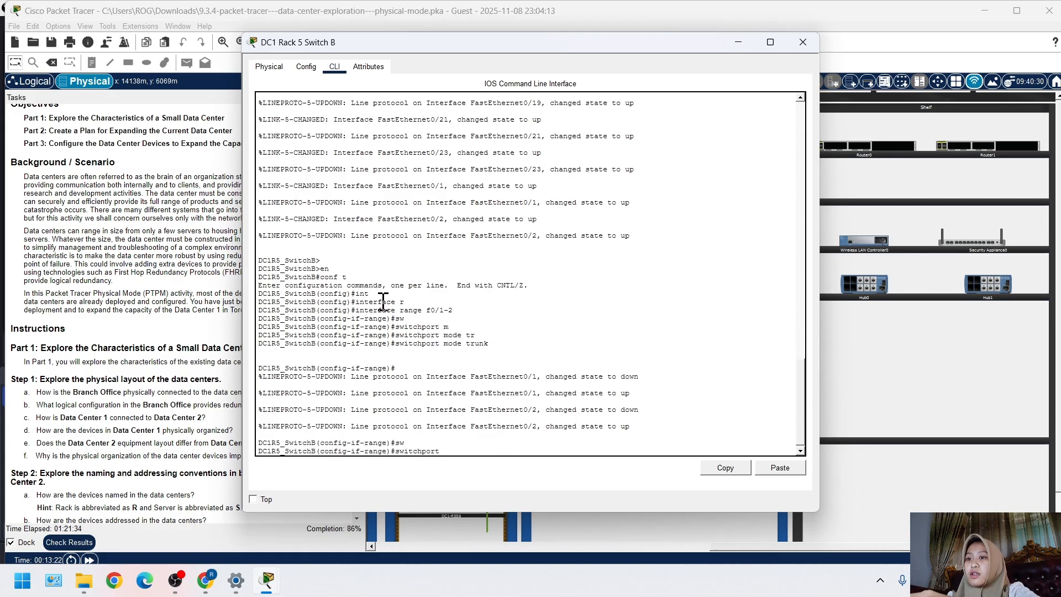
{"action": "type", "text": "tr"}
{"action": "type", "text": "nk"}
{"action": "key", "text": "Tab"}
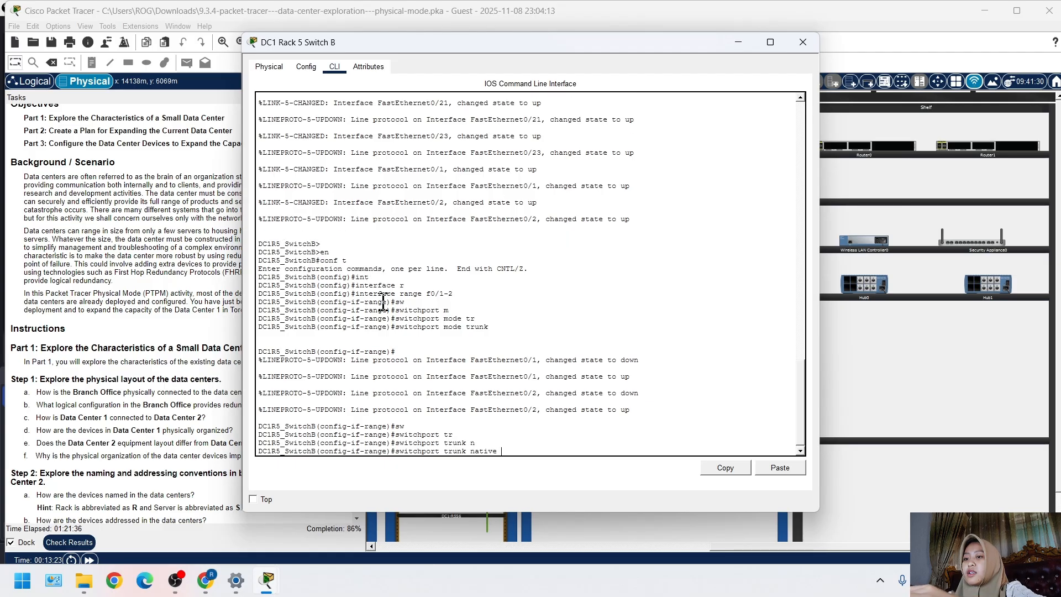
{"action": "type", "text": "b"}
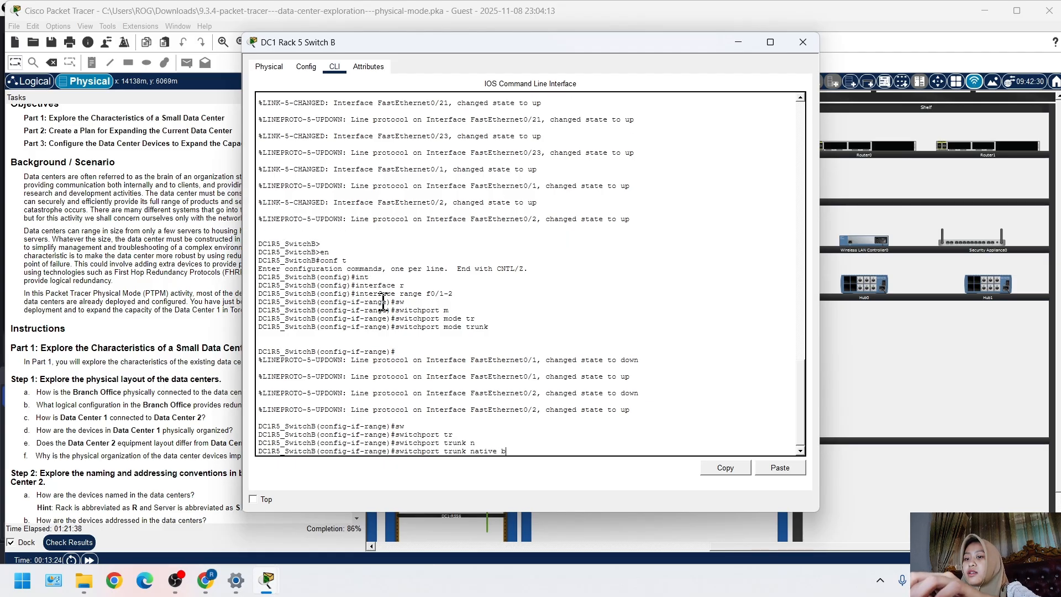
{"action": "key", "text": "BackSpace"}
{"action": "type", "text": "v"}
{"action": "key", "text": "Tab"}
{"action": "type", "text": "9"}
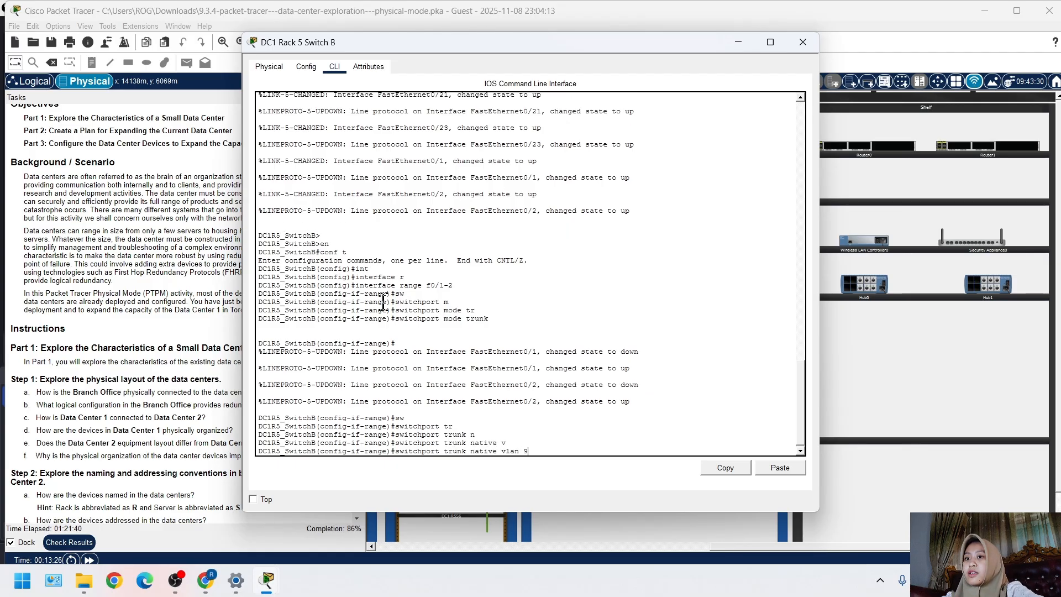
{"action": "type", "text": "9"}
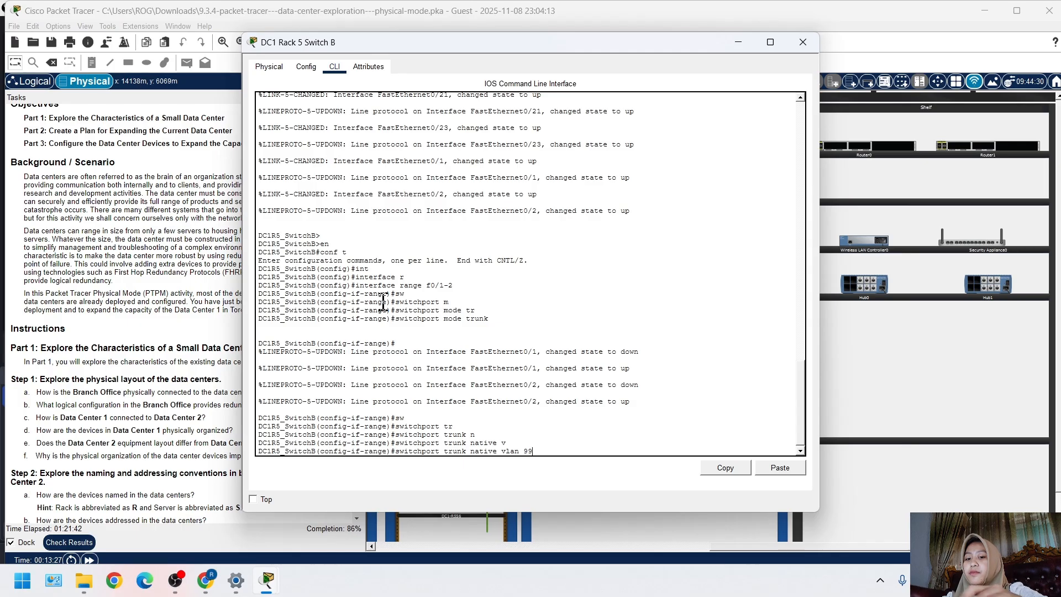
{"action": "key", "text": "Return"}
Try to assign ports f0/1-2 to channel group 1 in passive mode
{"action": "type", "text": "channel"}
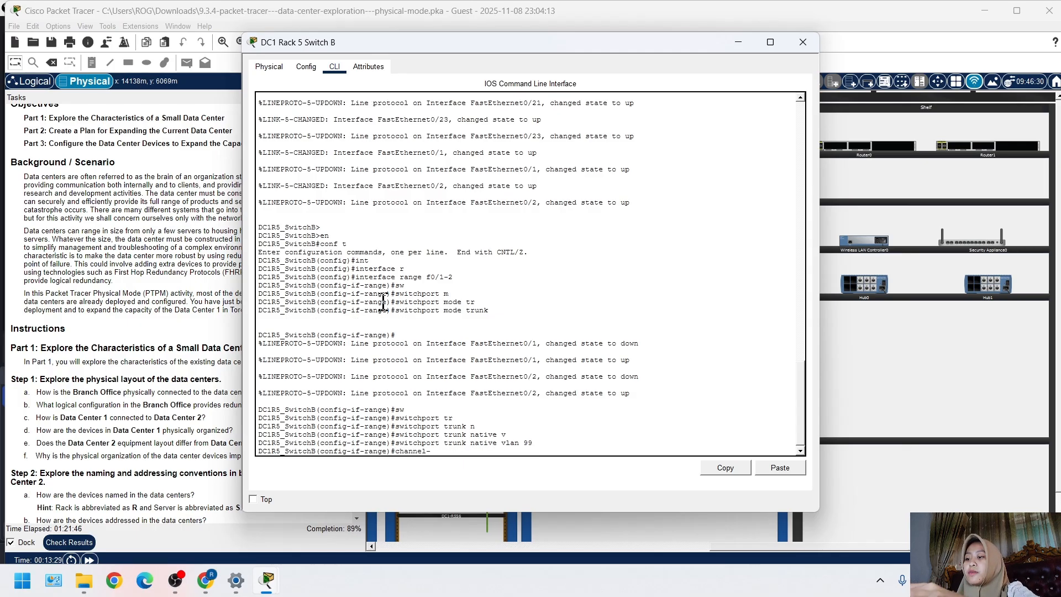
{"action": "type", "text": "-goup"}
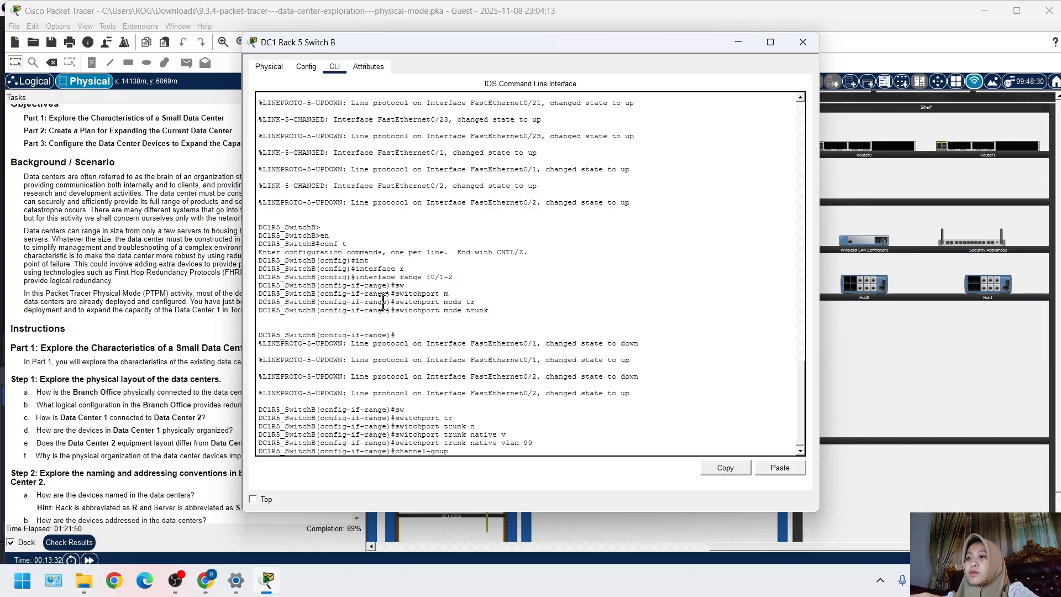
{"action": "type", "text": " 1 mo"}
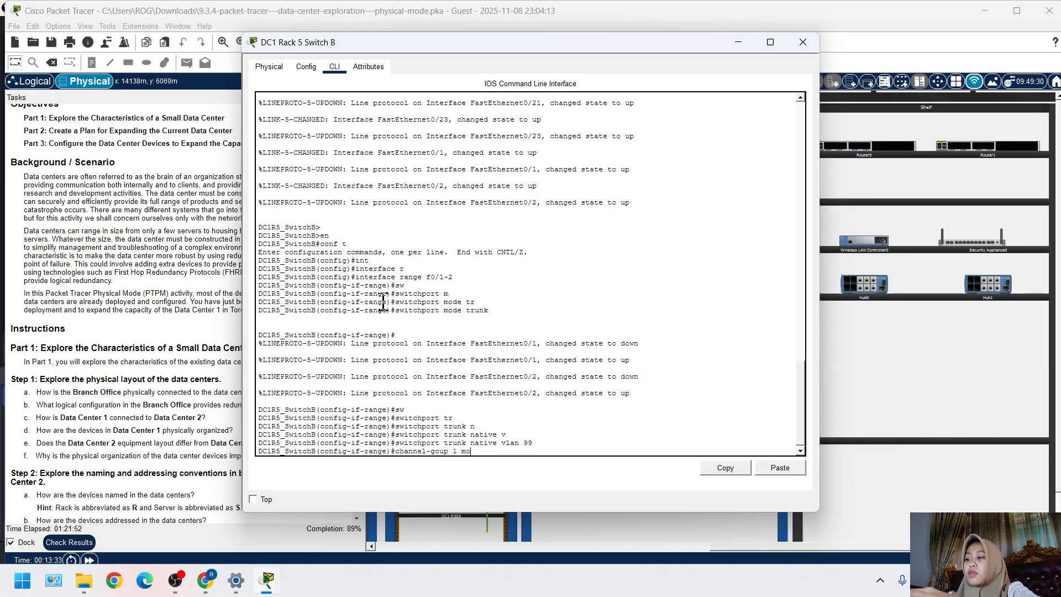
{"action": "key", "text": "Tab"}
{"action": "key", "text": "Tab"}
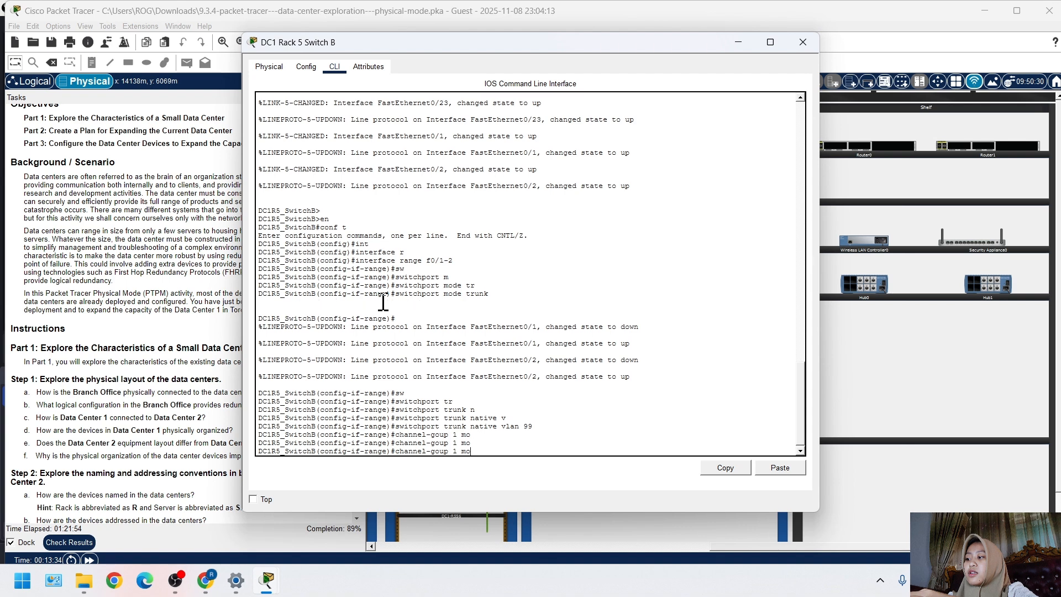
{"action": "type", "text": "de pa"}
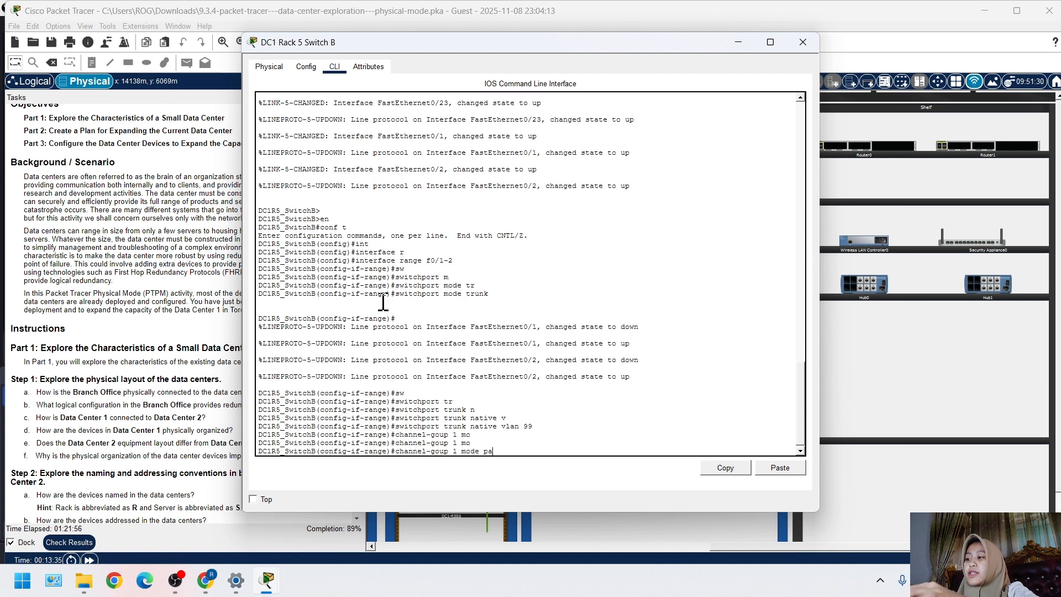
{"action": "key", "text": "Tab"}
{"action": "type", "text": "ssi"}
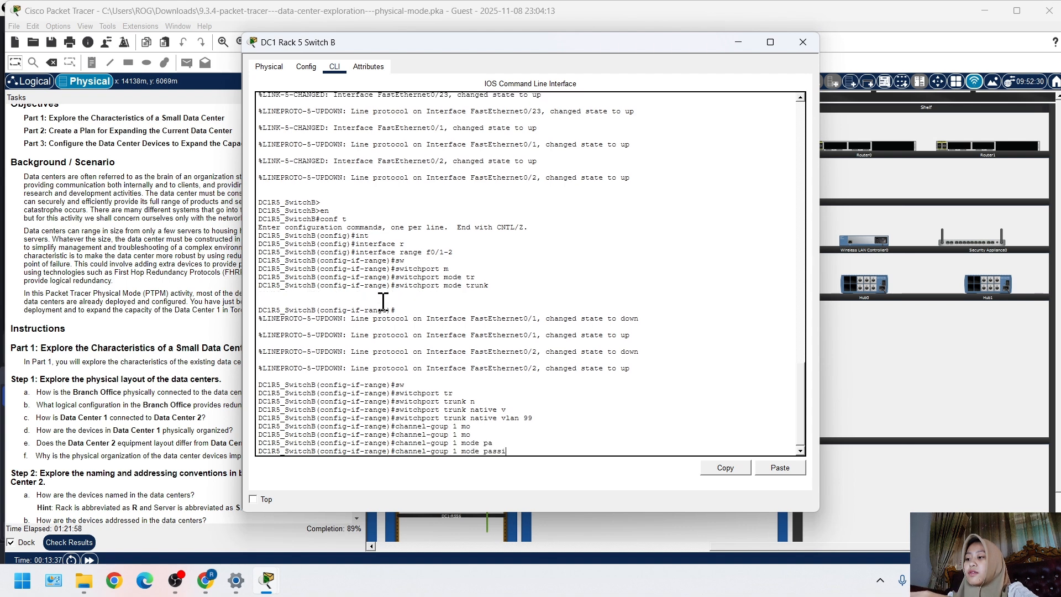
{"action": "type", "text": "ve"}
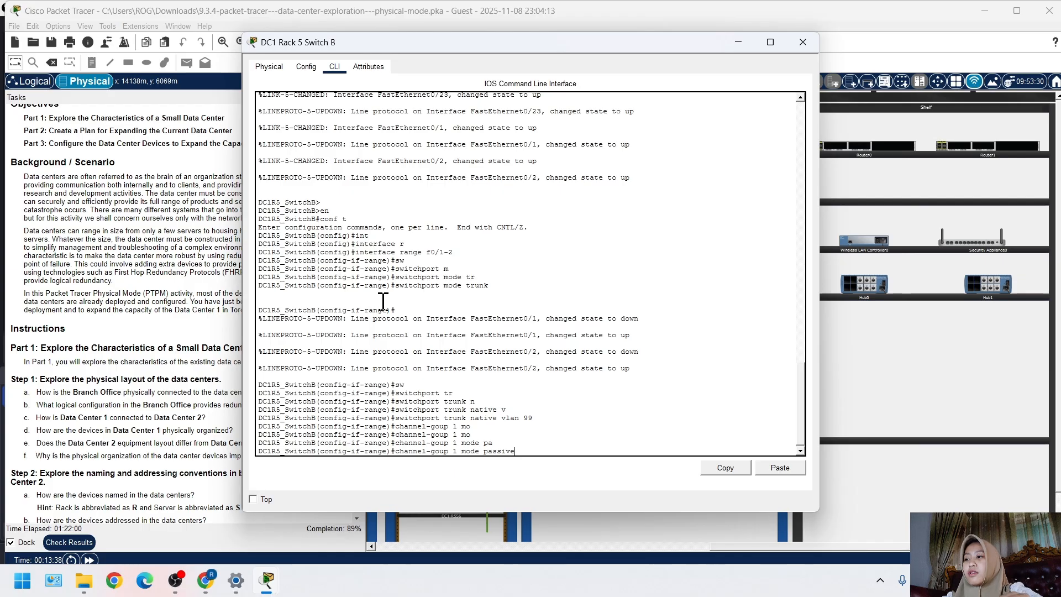
{"action": "key", "text": "Return"}
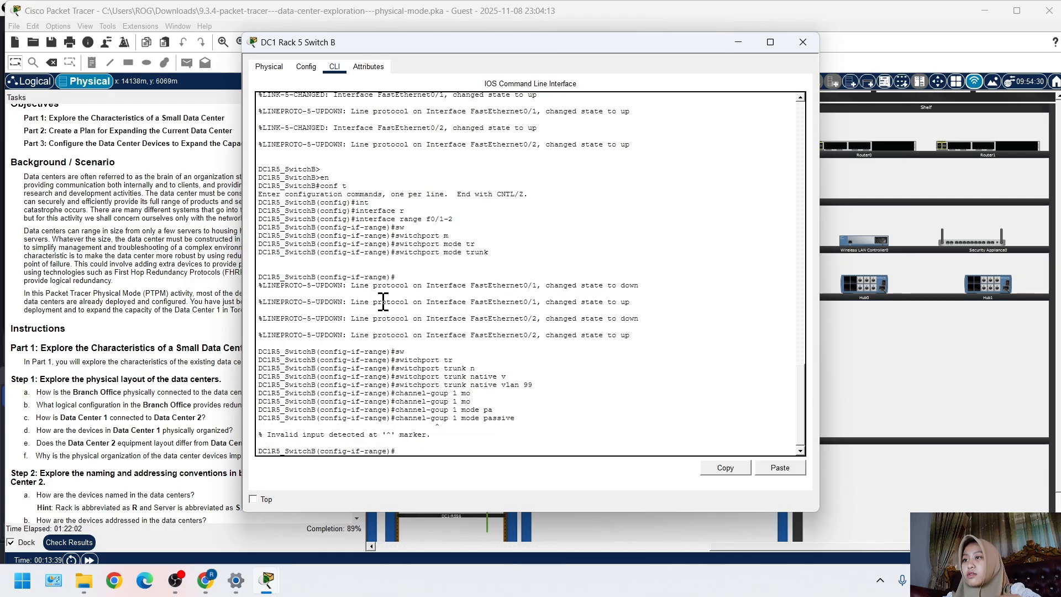
{"action": "key", "text": "Up"}
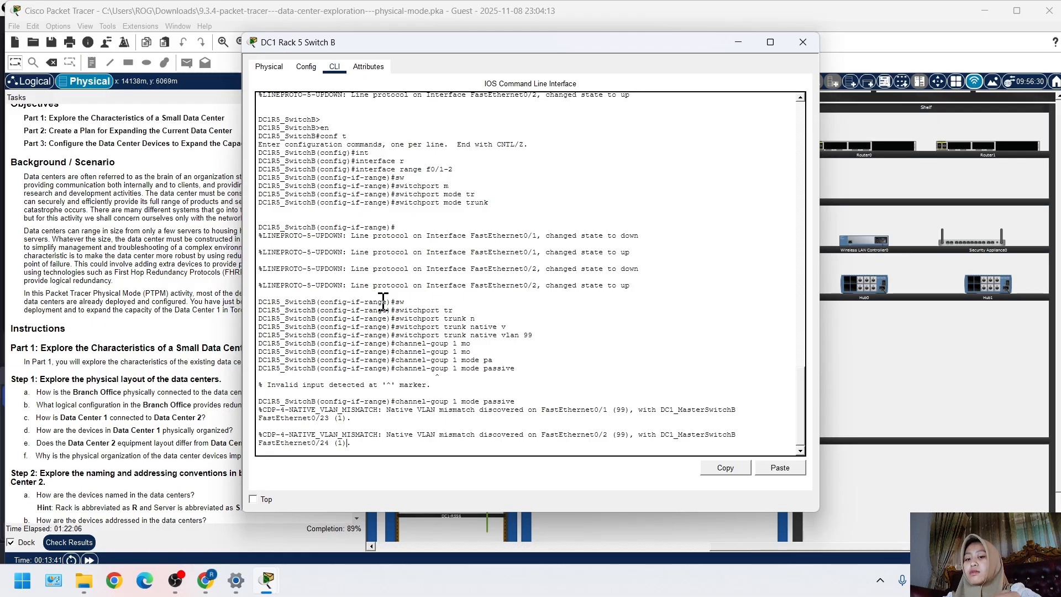
{"action": "key", "text": "Return"}
Correct the misspelled command to "channel-group 1 mode passive" and run it for ports f0/1-2
{"action": "key", "text": "Up"}
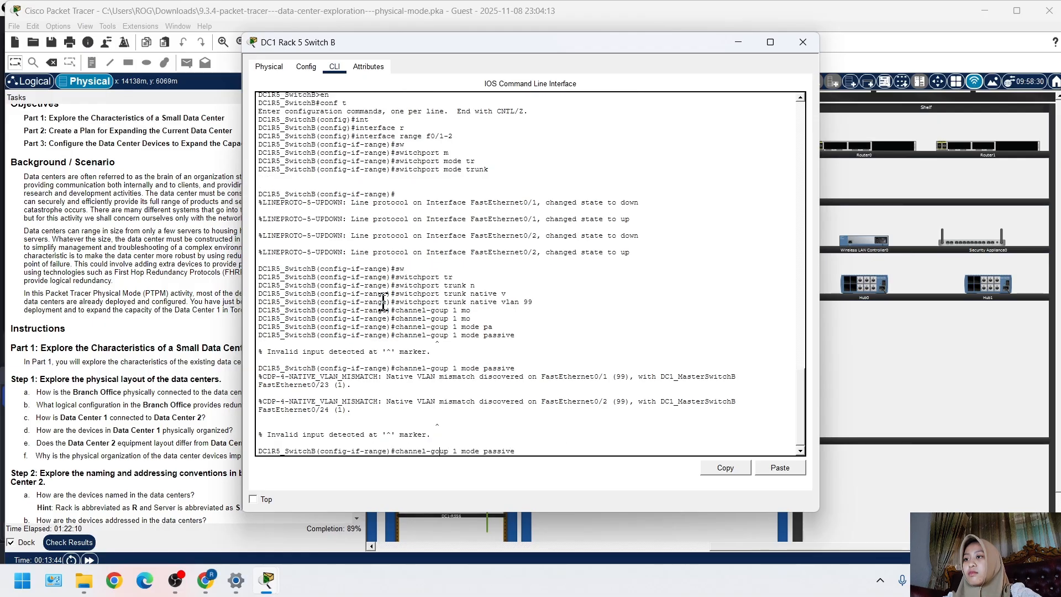
{"action": "type", "text": "r"}
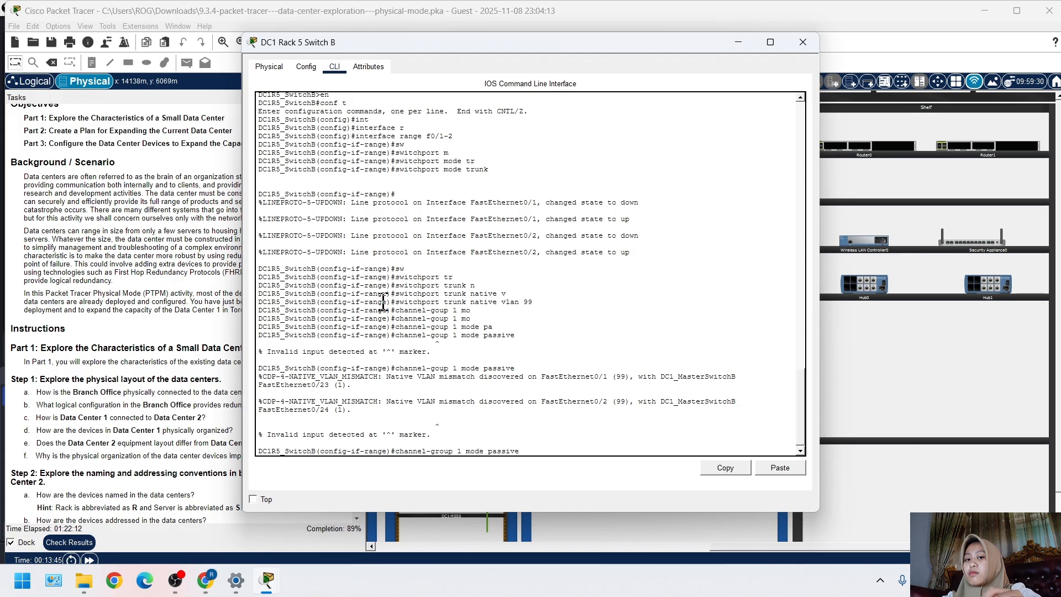
{"action": "key", "text": "Return"}
{"action": "key", "text": "Return"}
{"action": "key", "text": "Return"}
{"action": "key", "text": "Return"}
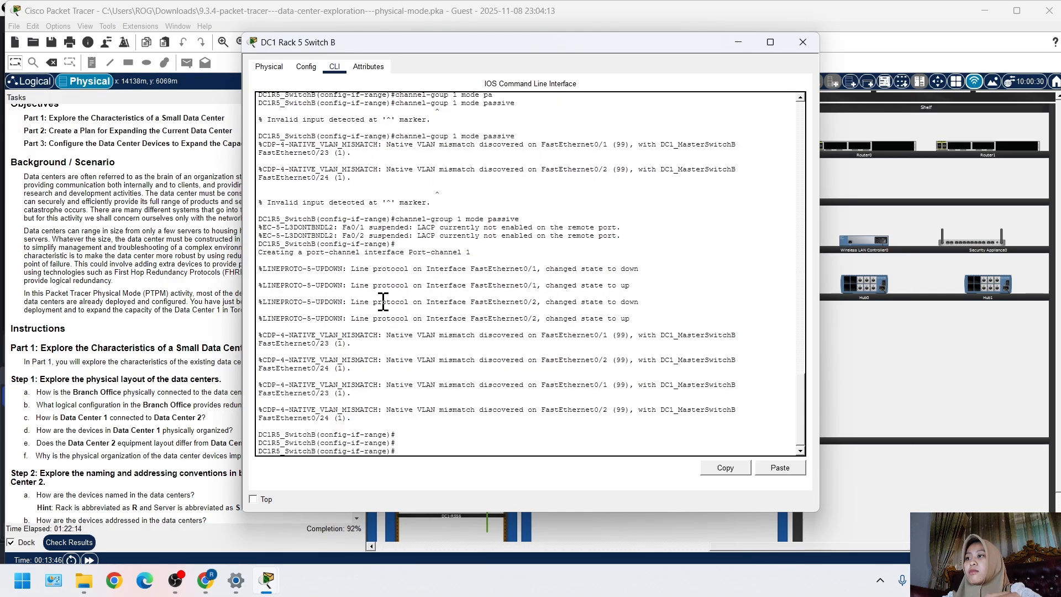
Enable ports f0/1-2 on DC1 Rack 5 Switch B with no shutdown
{"action": "type", "text": "no sh"}
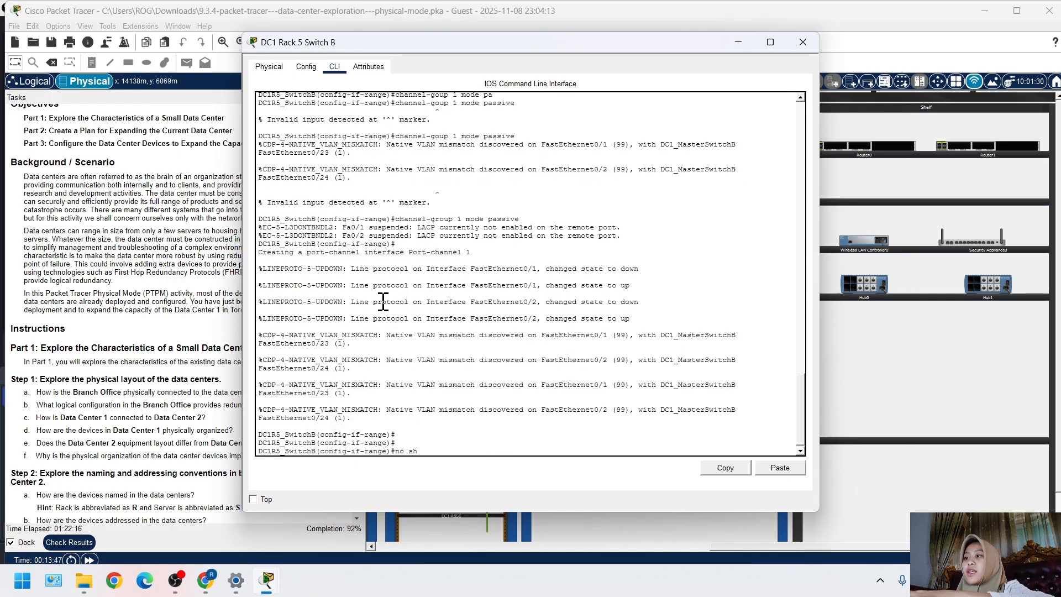
{"action": "key", "text": "Tab"}
{"action": "key", "text": "Return"}
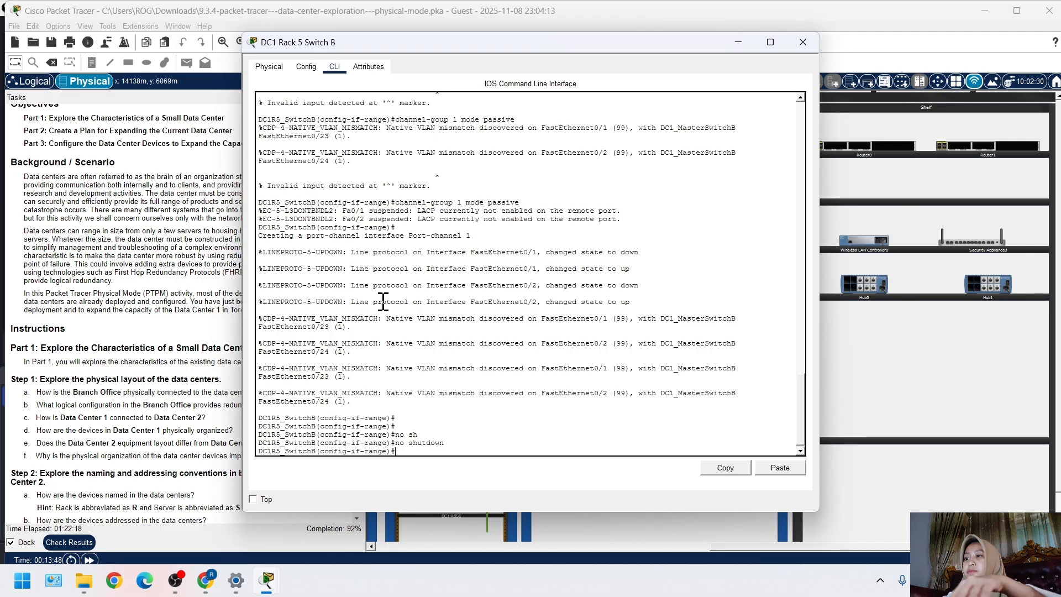
Return to the Data Center 1 server room view and save the activity file
{"action": "left_click", "coordinate": [75, 202]}
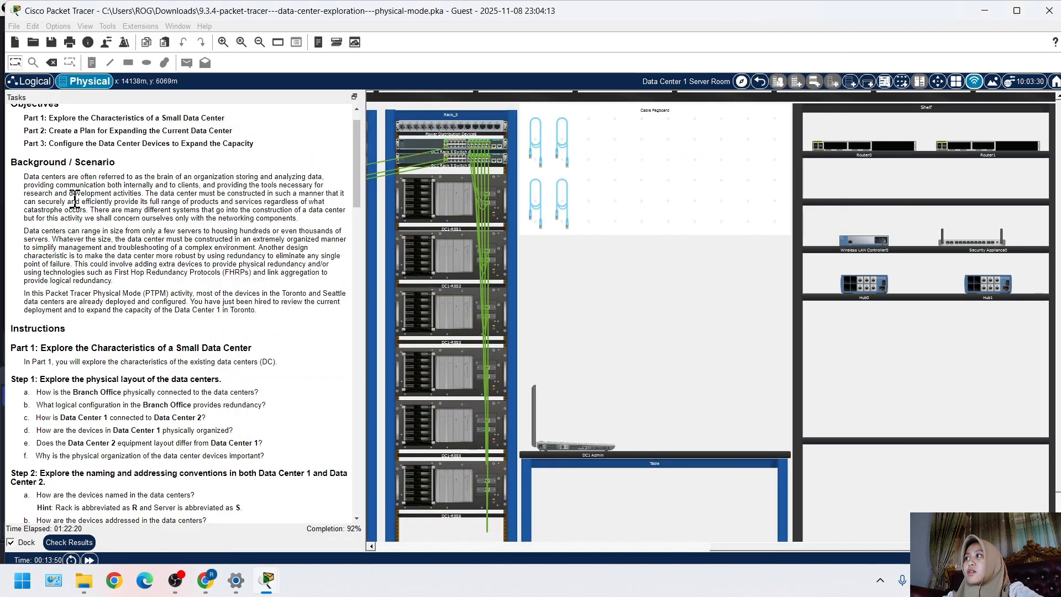
{"action": "left_click", "coordinate": [14, 26]}
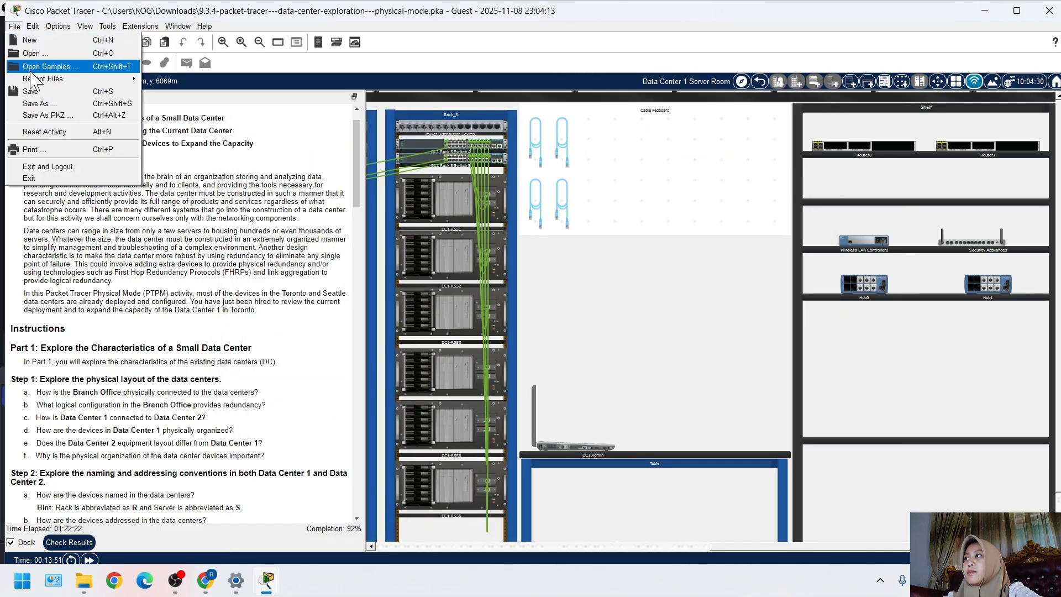
{"action": "left_click", "coordinate": [31, 91]}
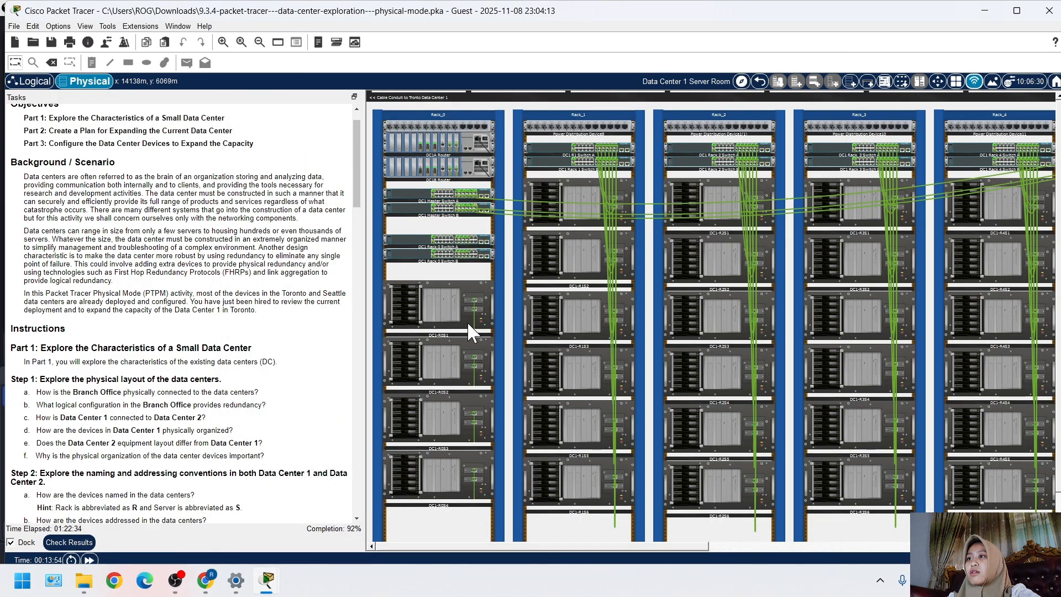
Open the command line of DC1 Master Switch B and enter global configuration mode
{"action": "left_click", "coordinate": [410, 210]}
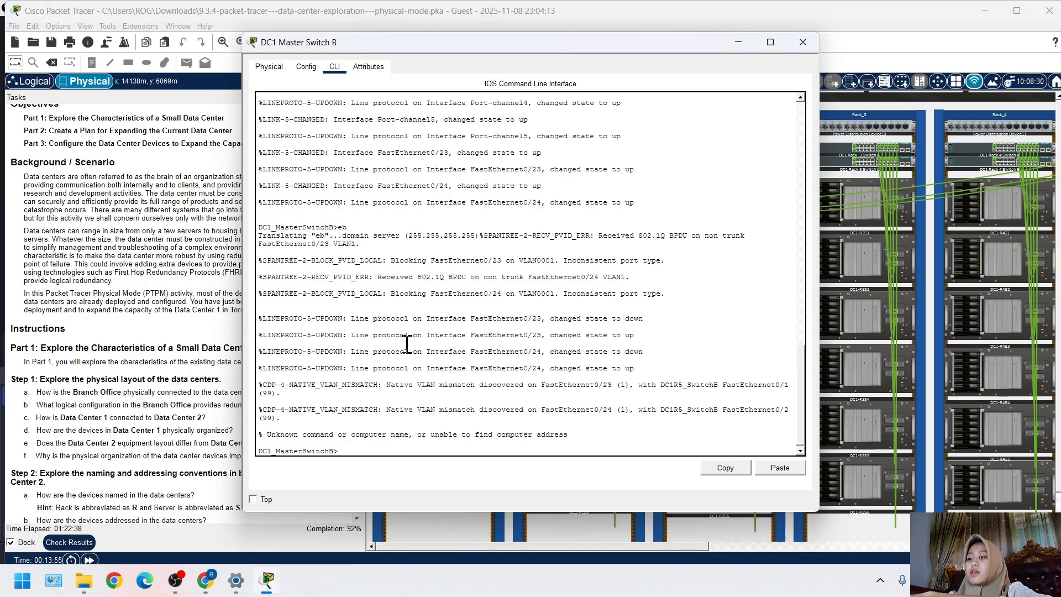
{"action": "type", "text": "en"}
{"action": "key", "text": "Return"}
{"action": "type", "text": "con"}
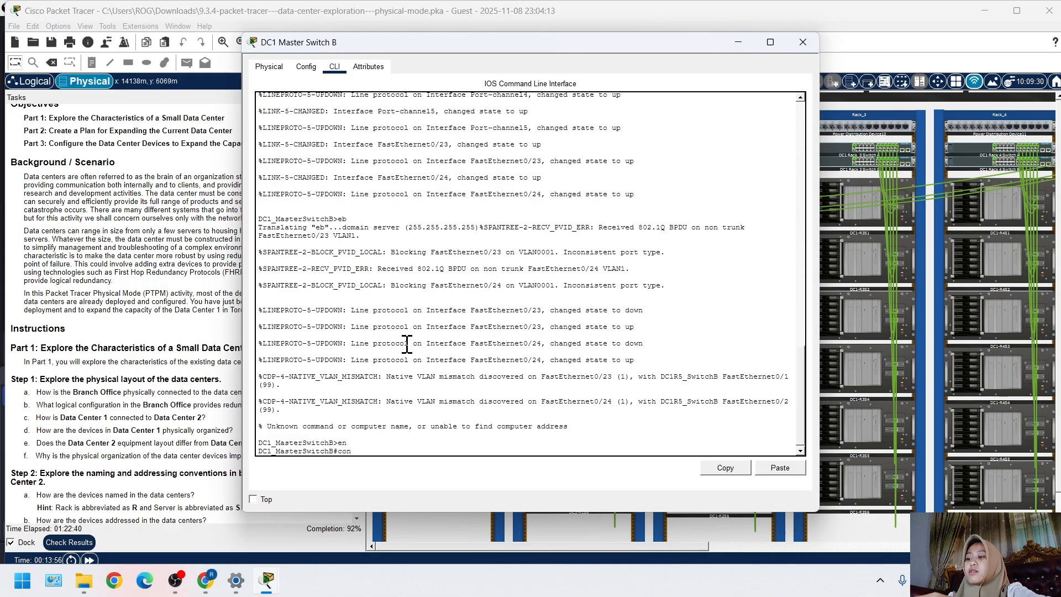
{"action": "type", "text": "f t"}
{"action": "key", "text": "Return"}
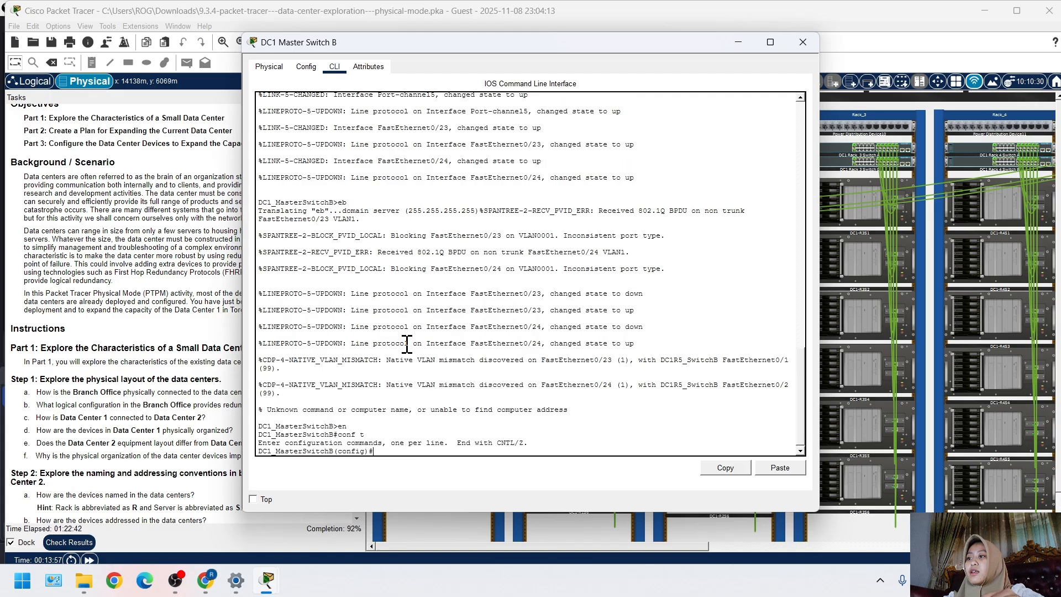
Enter interface range configuration for ports f0/23-24 on DC1 Master Switch B
{"action": "type", "text": "int"}
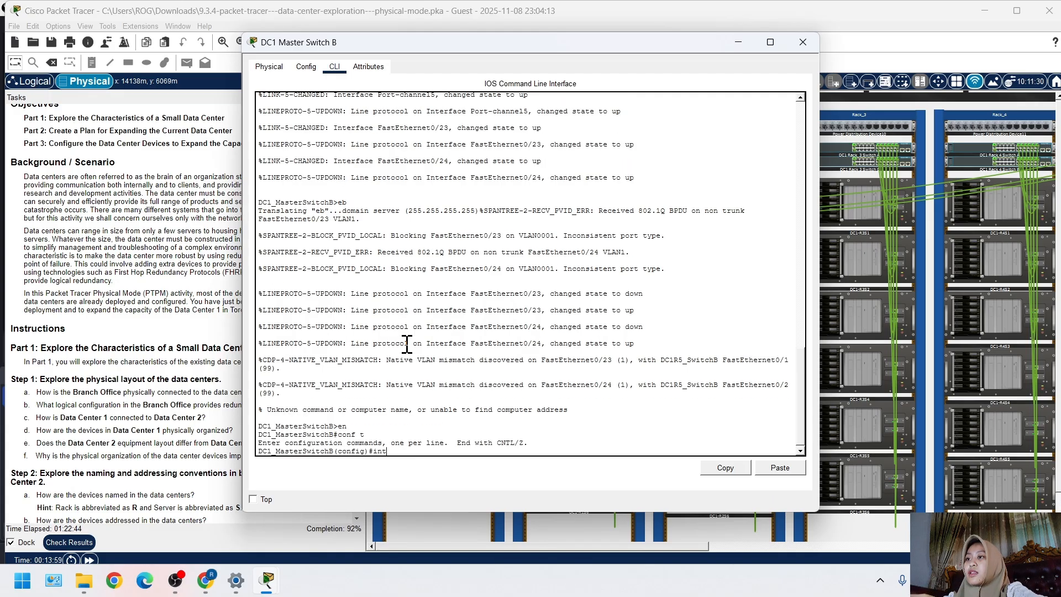
{"action": "key", "text": "Tab"}
{"action": "type", "text": "r"}
{"action": "key", "text": "Tab"}
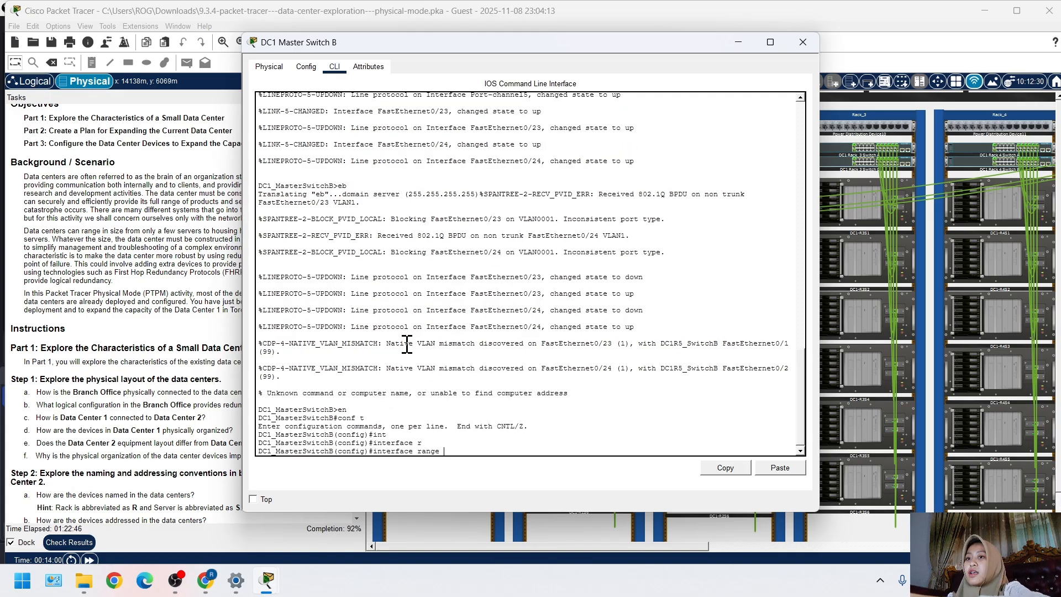
{"action": "type", "text": "f0/2"}
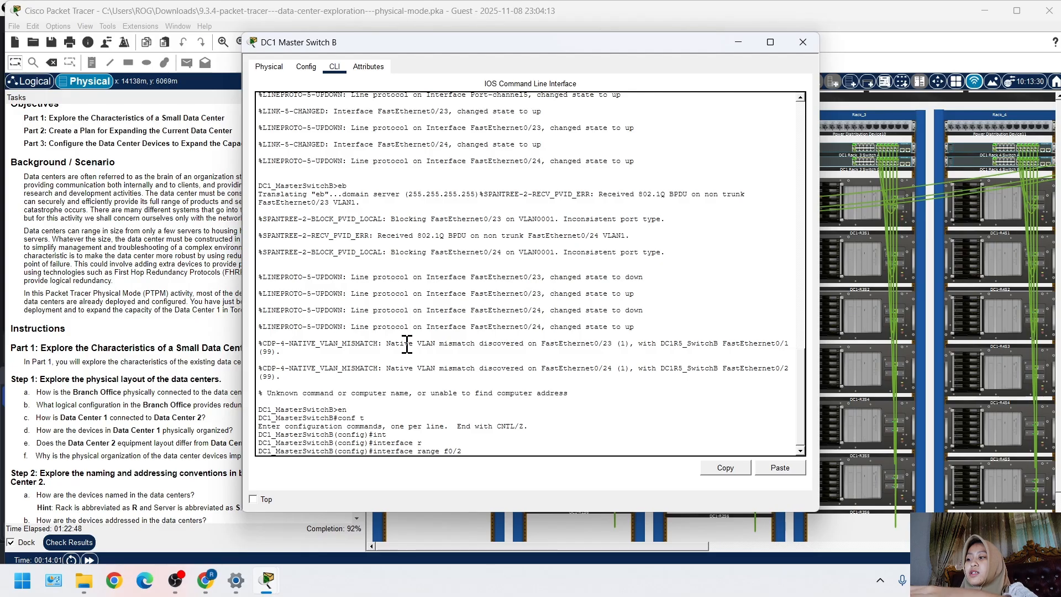
{"action": "type", "text": "3-"}
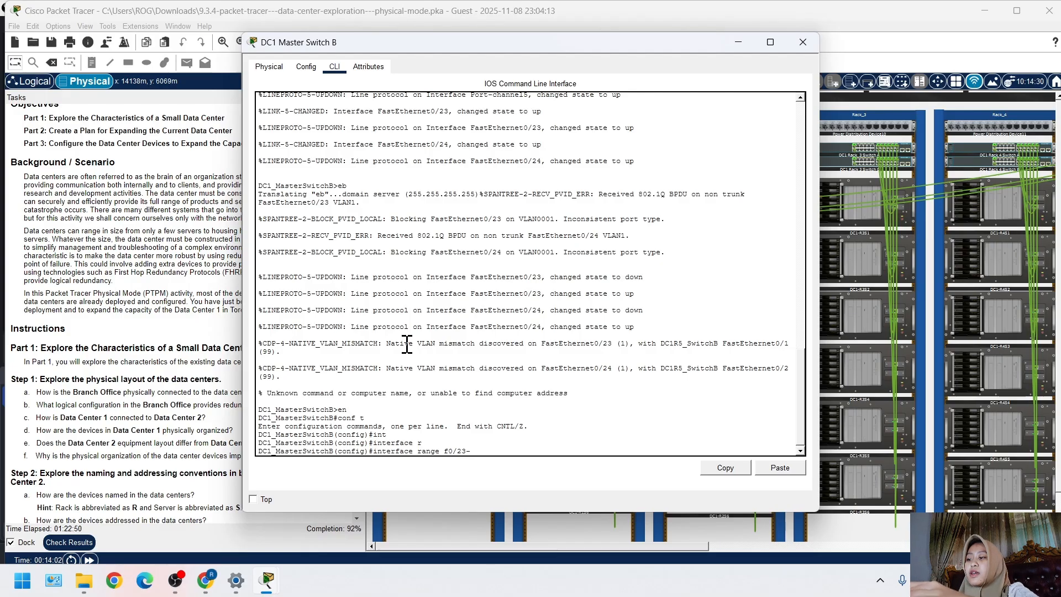
{"action": "type", "text": "24"}
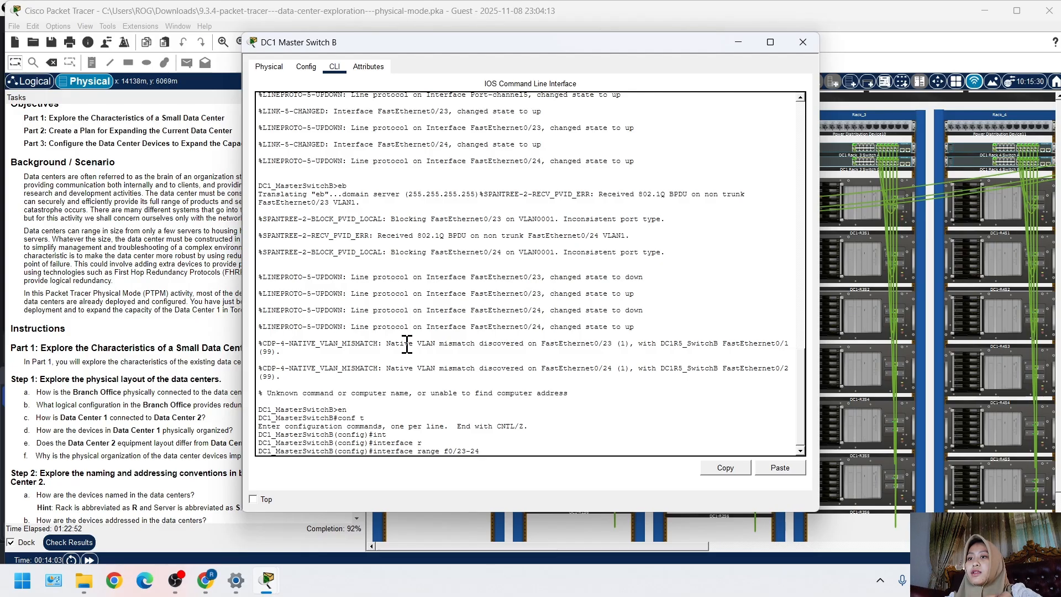
{"action": "key", "text": "Return"}
Set ports f0/23-24 to trunk mode with "switchport mode trunk"
{"action": "type", "text": "sw"}
{"action": "key", "text": "Tab"}
{"action": "type", "text": "mo"}
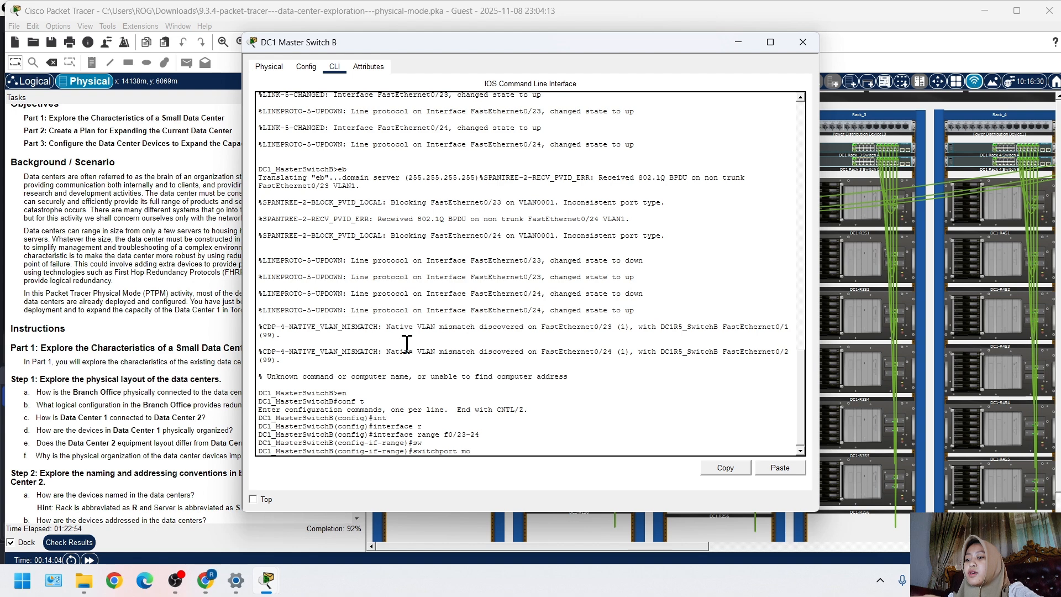
{"action": "key", "text": "Tab"}
{"action": "type", "text": "r"}
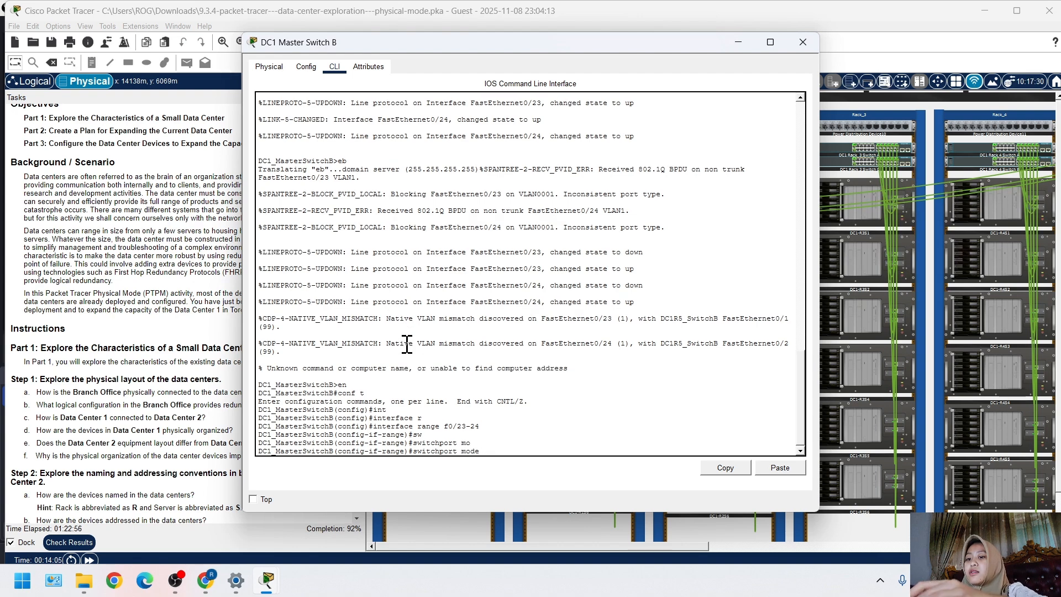
{"action": "type", "text": "t"}
{"action": "key", "text": "Tab"}
{"action": "key", "text": "Return"}
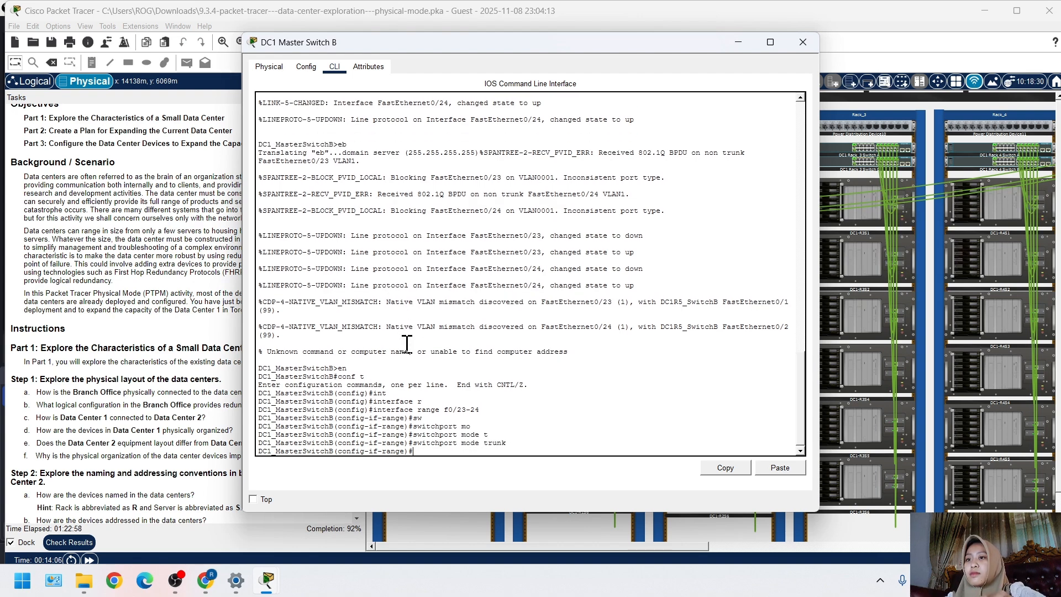
Set the native VLAN of the f0/23-24 trunk ports to 99
{"action": "type", "text": "sw"}
{"action": "key", "text": "Tab"}
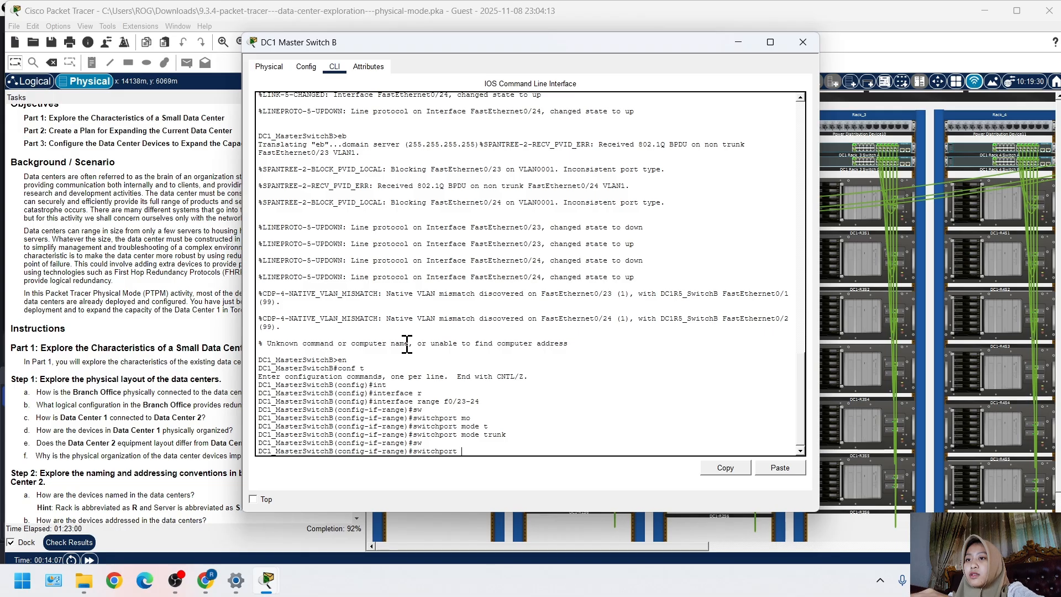
{"action": "type", "text": "tr"}
{"action": "key", "text": "Tab"}
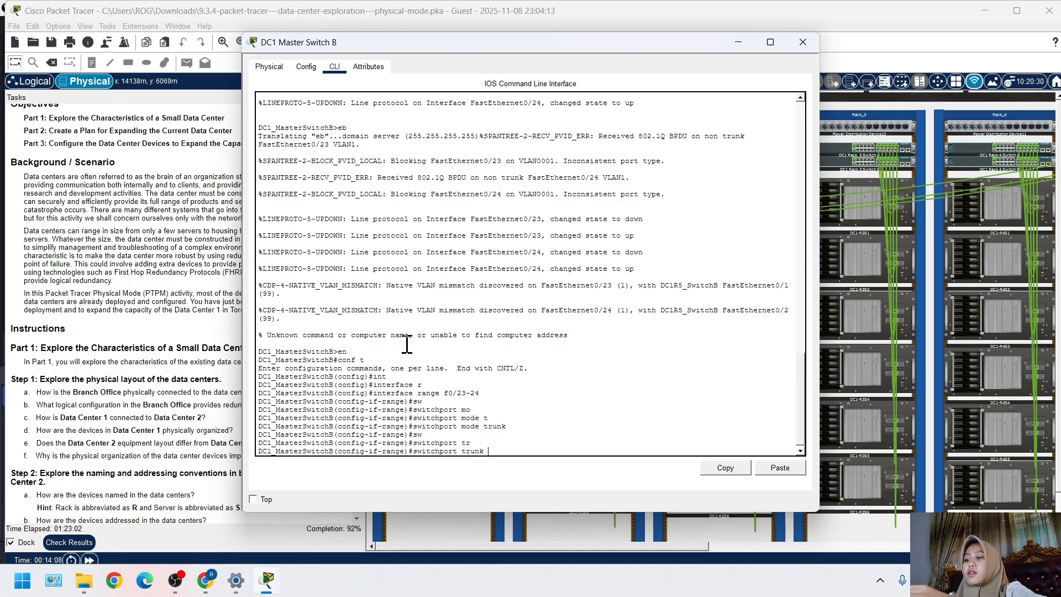
{"action": "type", "text": "n"}
{"action": "key", "text": "Tab"}
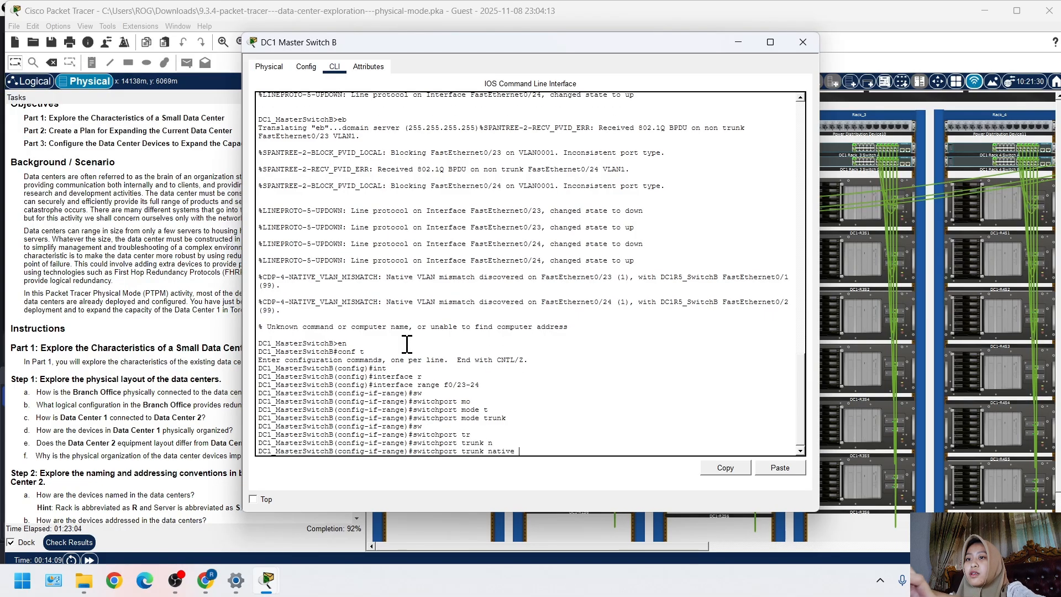
{"action": "type", "text": "vl"}
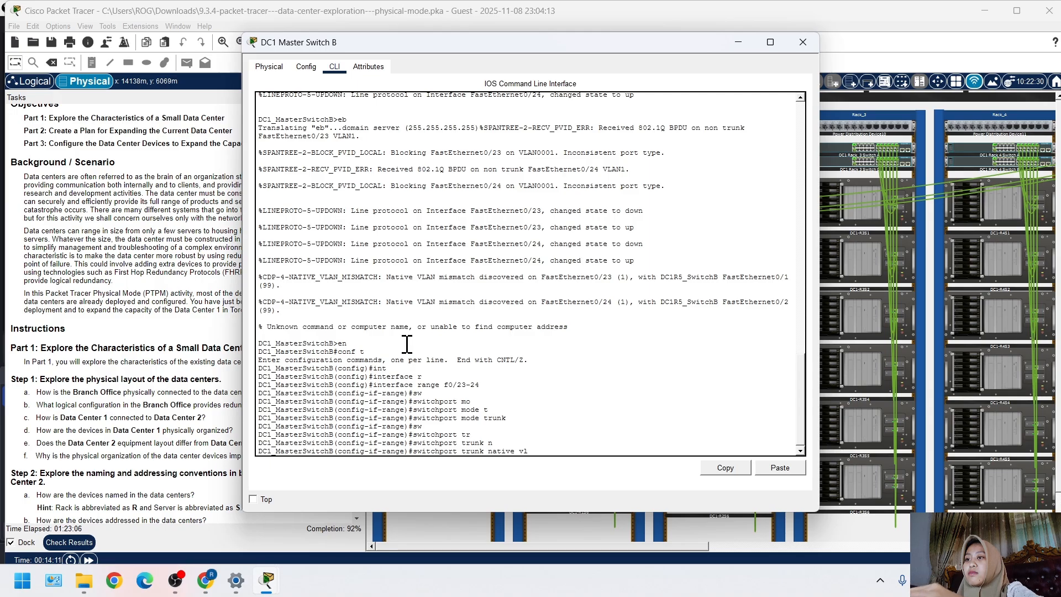
{"action": "key", "text": "Tab"}
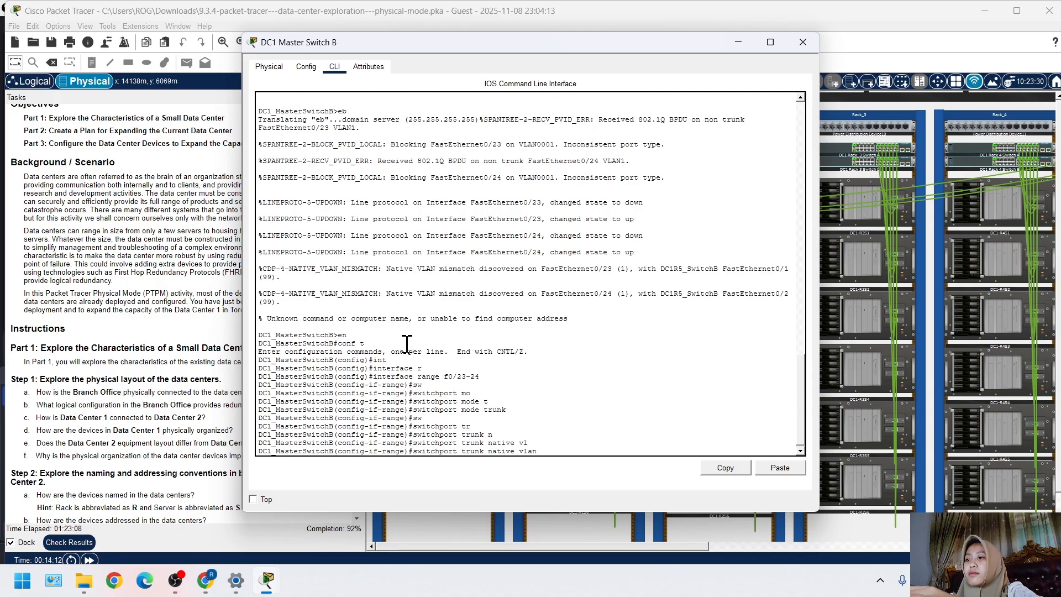
{"action": "type", "text": "99"}
{"action": "key", "text": "Return"}
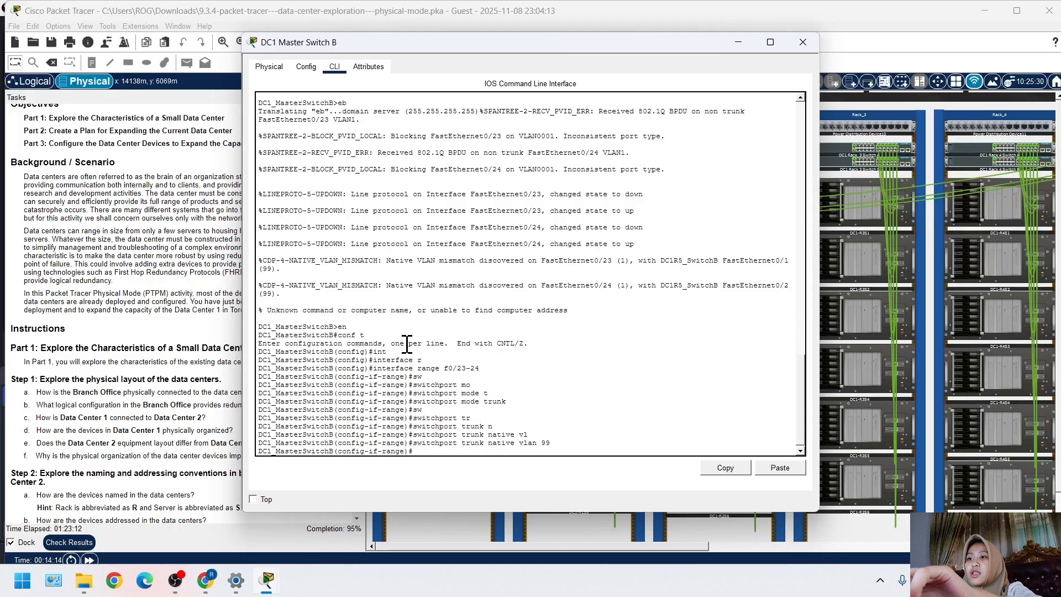
Assign ports f0/23-24 to channel group 6 in active mode
{"action": "type", "text": "channel"}
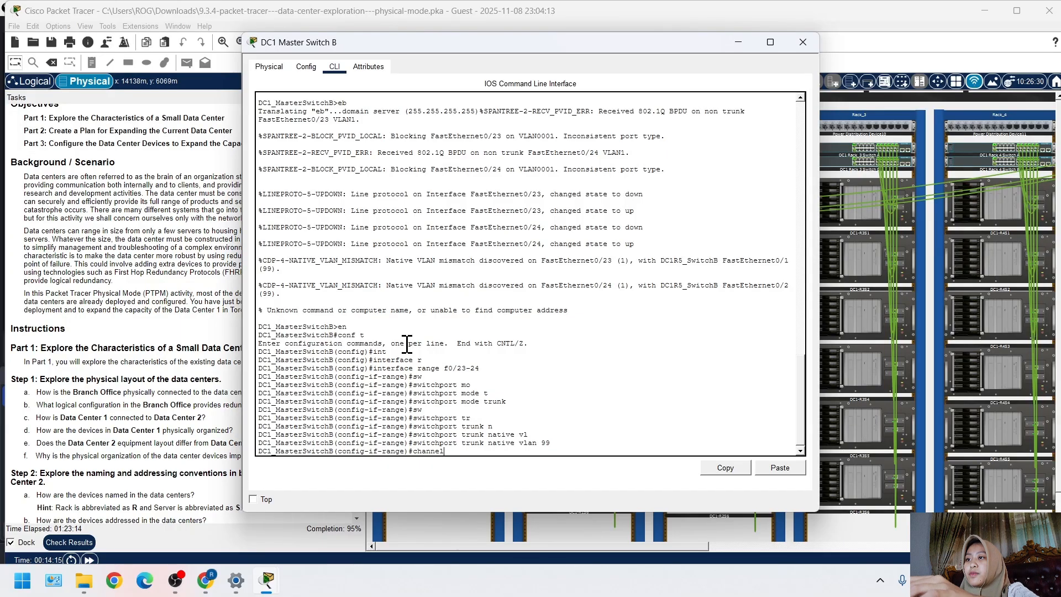
{"action": "type", "text": "-grou"}
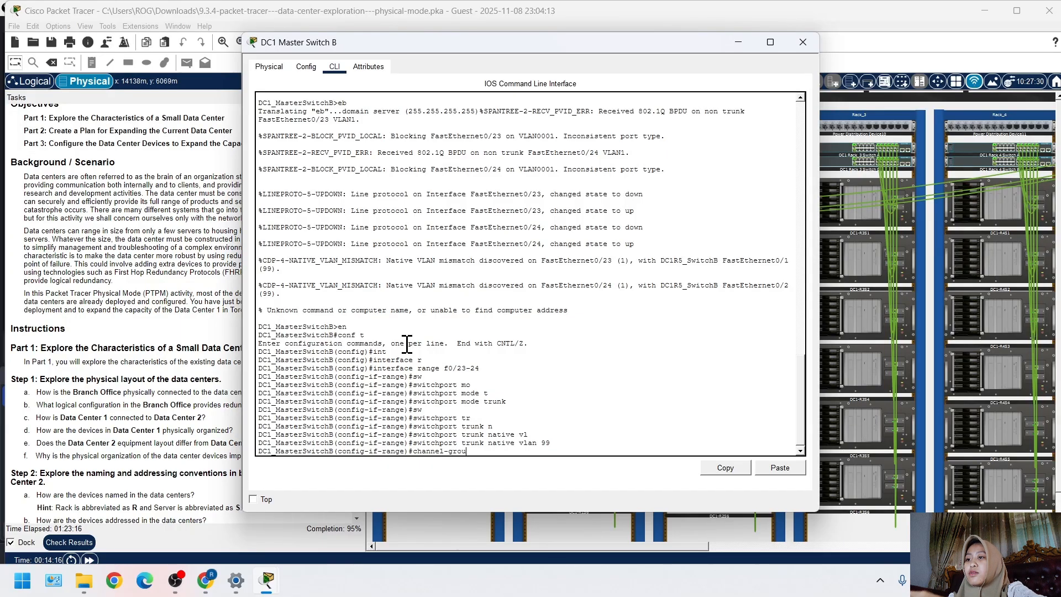
{"action": "type", "text": "p 6"}
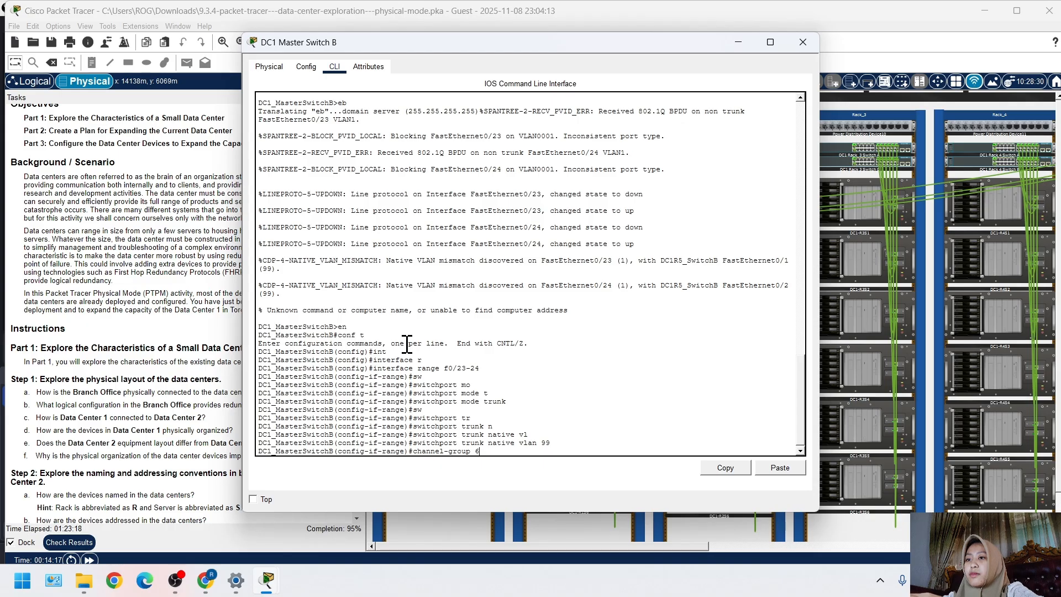
{"action": "type", "text": " mode"}
{"action": "key", "text": "Tab"}
{"action": "type", "text": "a"}
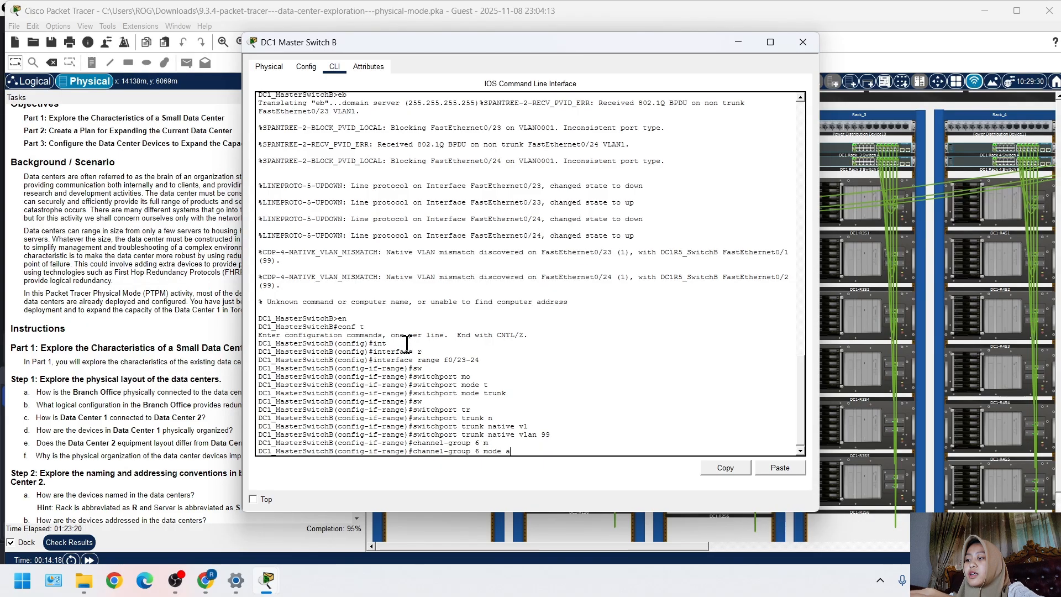
{"action": "key", "text": "Tab"}
{"action": "type", "text": "c"}
{"action": "key", "text": "Tab"}
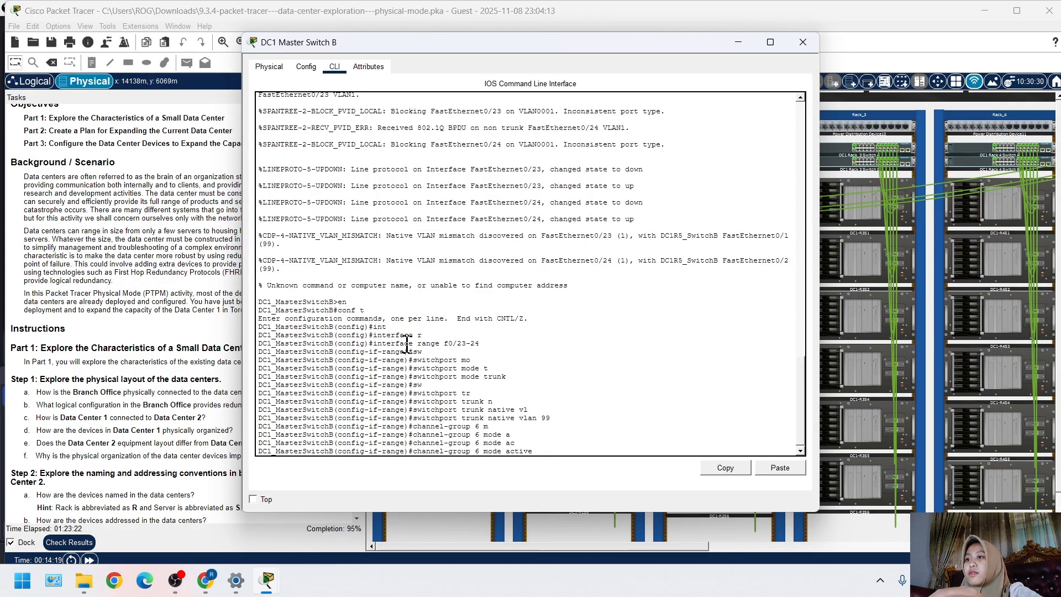
{"action": "key", "text": "Return"}
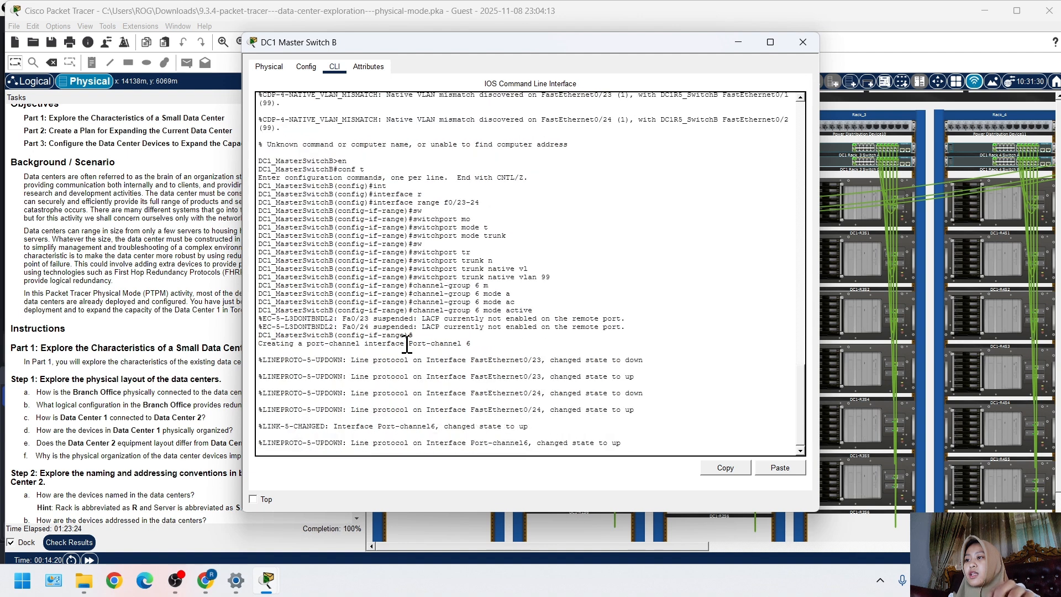
Enable ports f0/23-24 with no shutdown and return to the Data Center 1 server room view
{"action": "key", "text": "Return"}
{"action": "key", "text": "Return"}
{"action": "type", "text": "nfig-if-range)#n"}
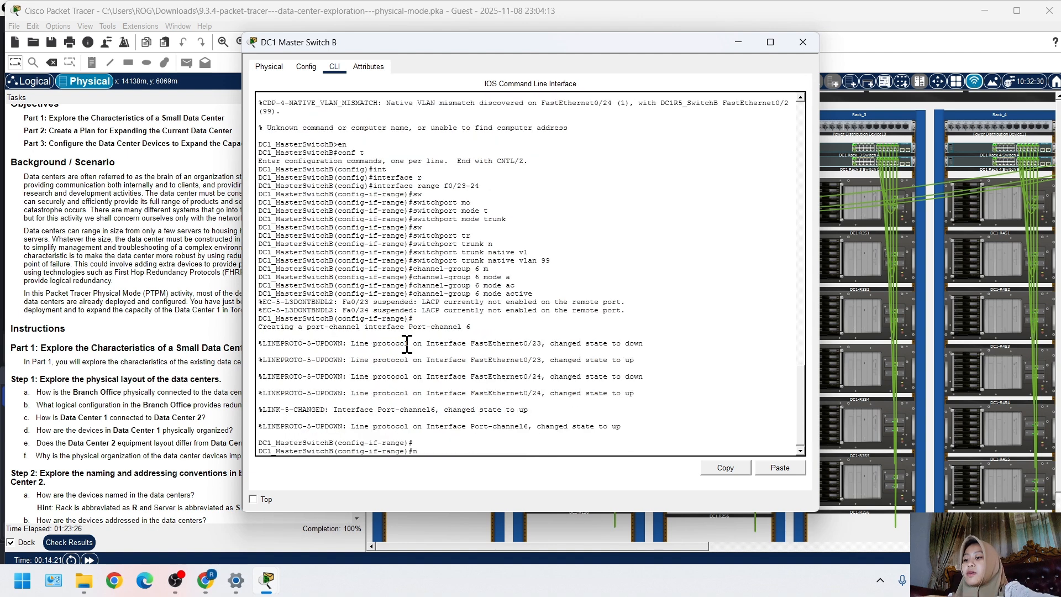
{"action": "type", "text": "o sh"}
{"action": "key", "text": "Tab"}
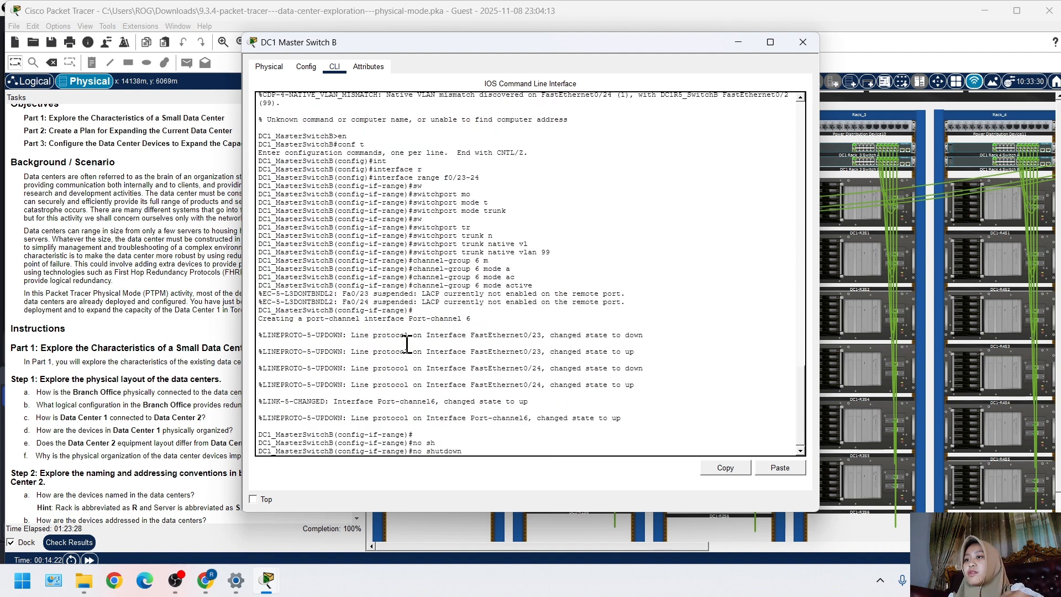
{"action": "key", "text": "Return"}
{"action": "left_click", "coordinate": [181, 346]}
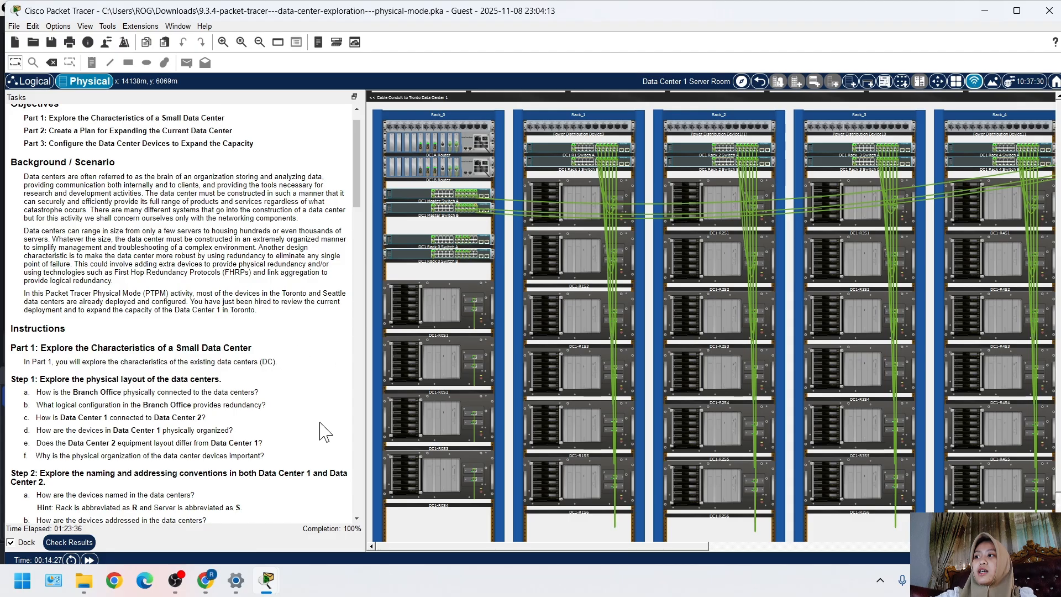
Check the activity results, review the assessment items, and return to the server room view
{"action": "left_click", "coordinate": [344, 531]}
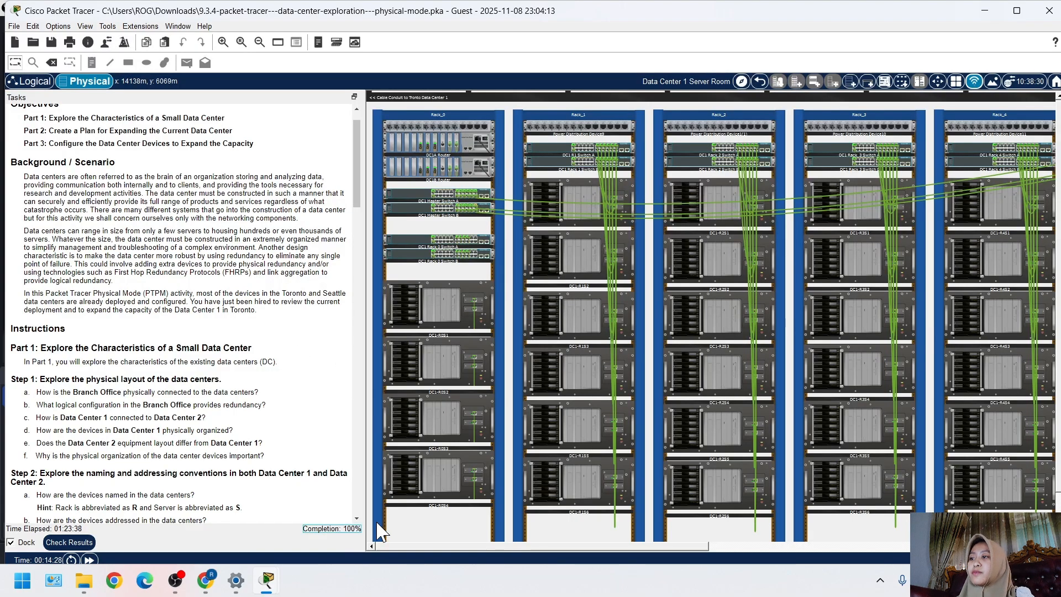
{"action": "left_click", "coordinate": [67, 542]}
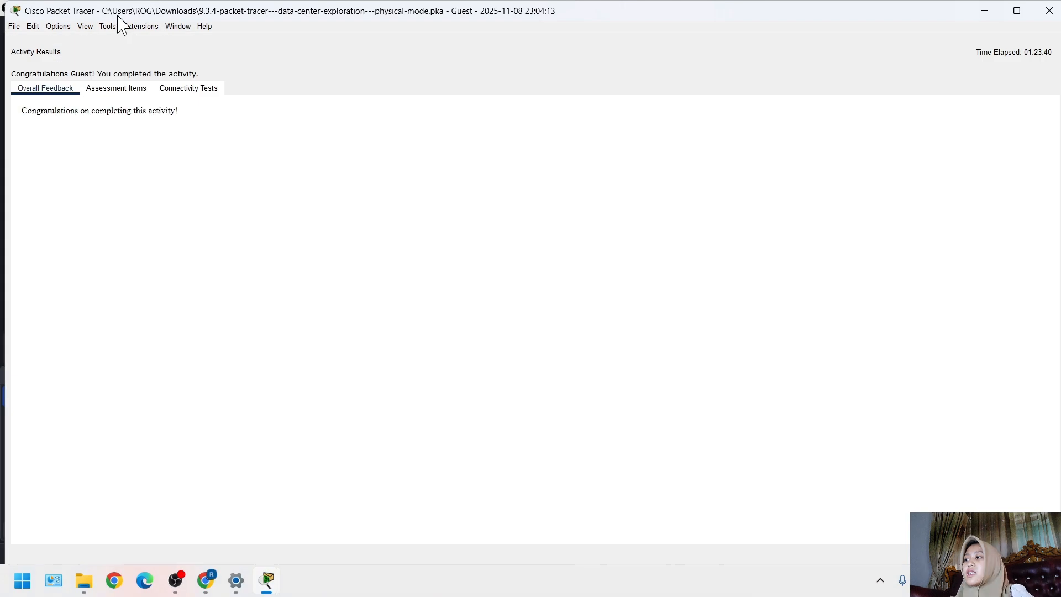
{"action": "left_click", "coordinate": [126, 93]}
{"action": "scroll", "coordinate": [158, 401], "scroll_direction": "down", "scroll_amount": 15}
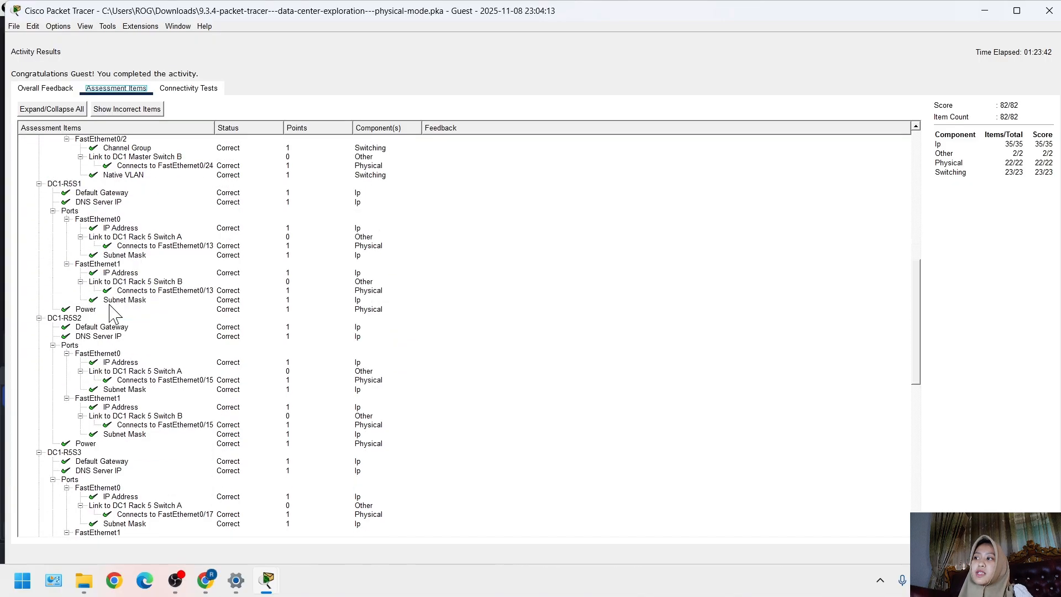
{"action": "scroll", "coordinate": [159, 401], "scroll_direction": "up", "scroll_amount": 7}
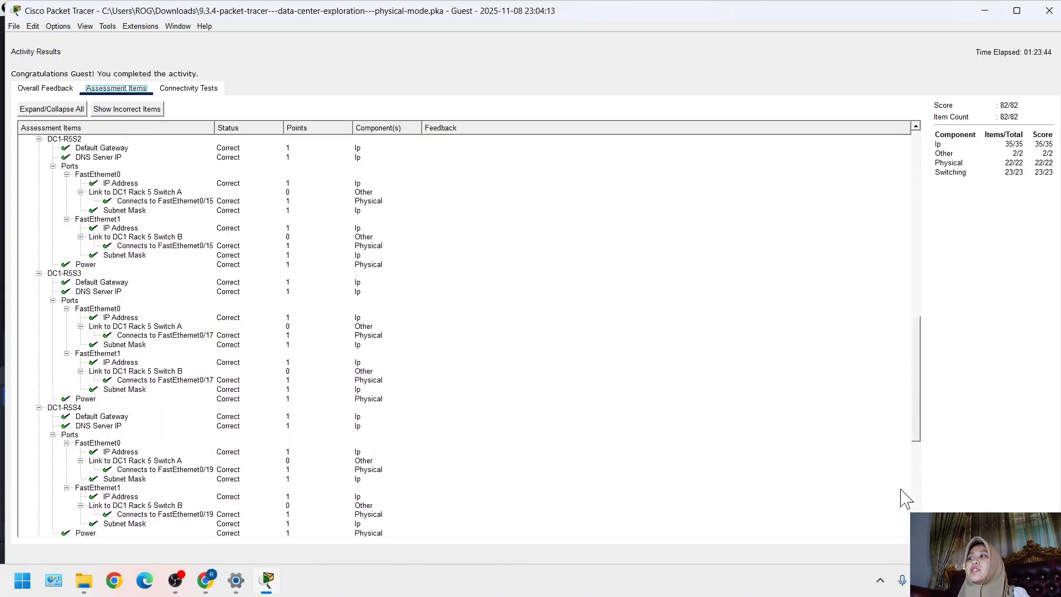
{"action": "left_click", "coordinate": [1032, 553]}
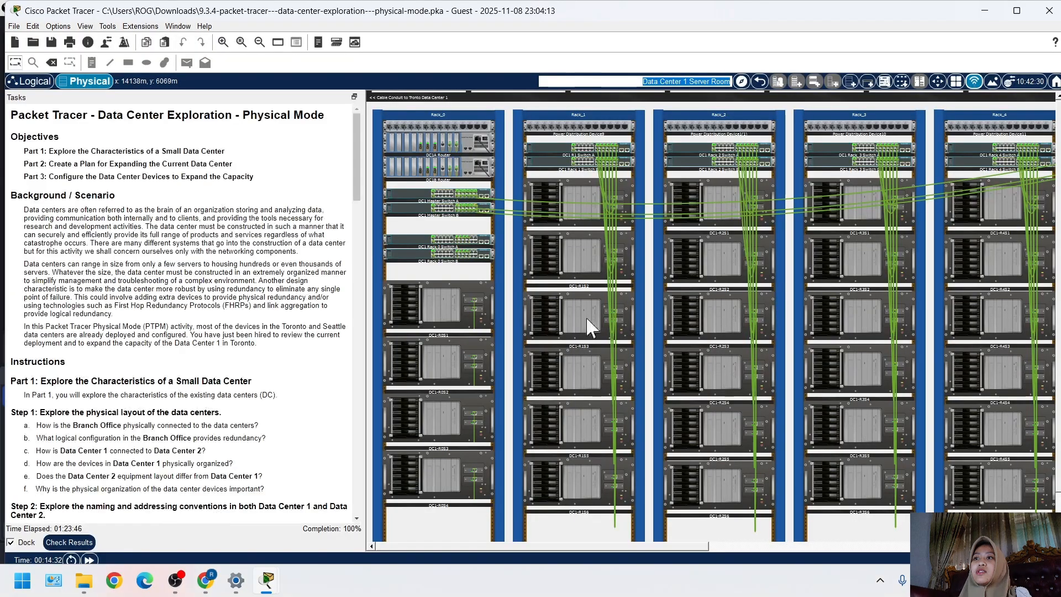